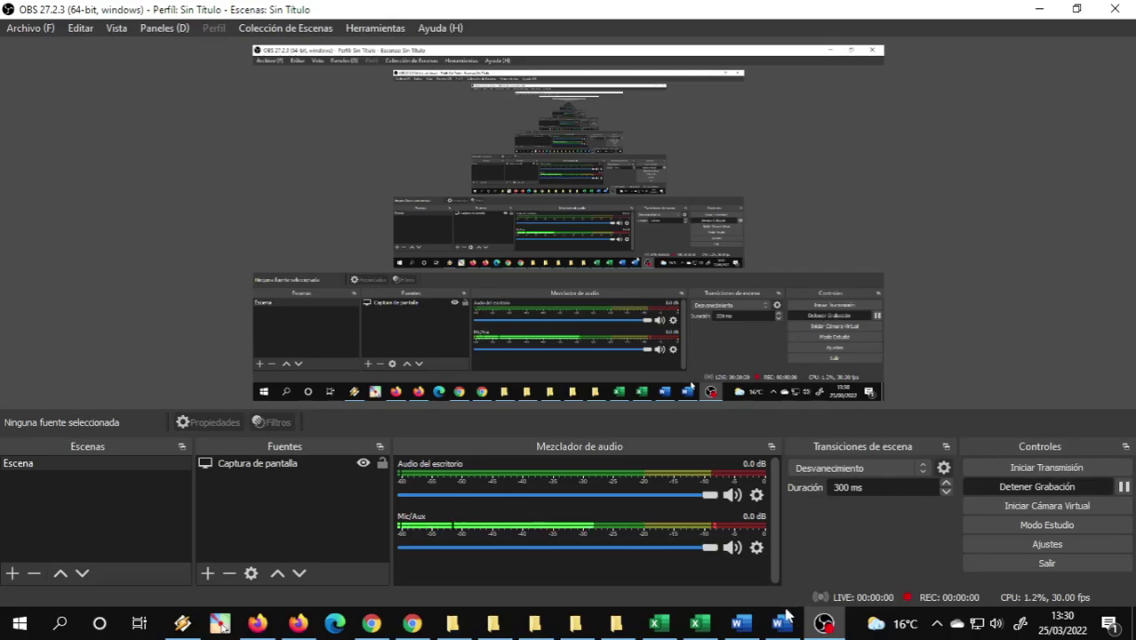
# Bring the 04 Objetivos de la Clase Word document forward and zoom it to 110%.
pyautogui.click(741, 624)
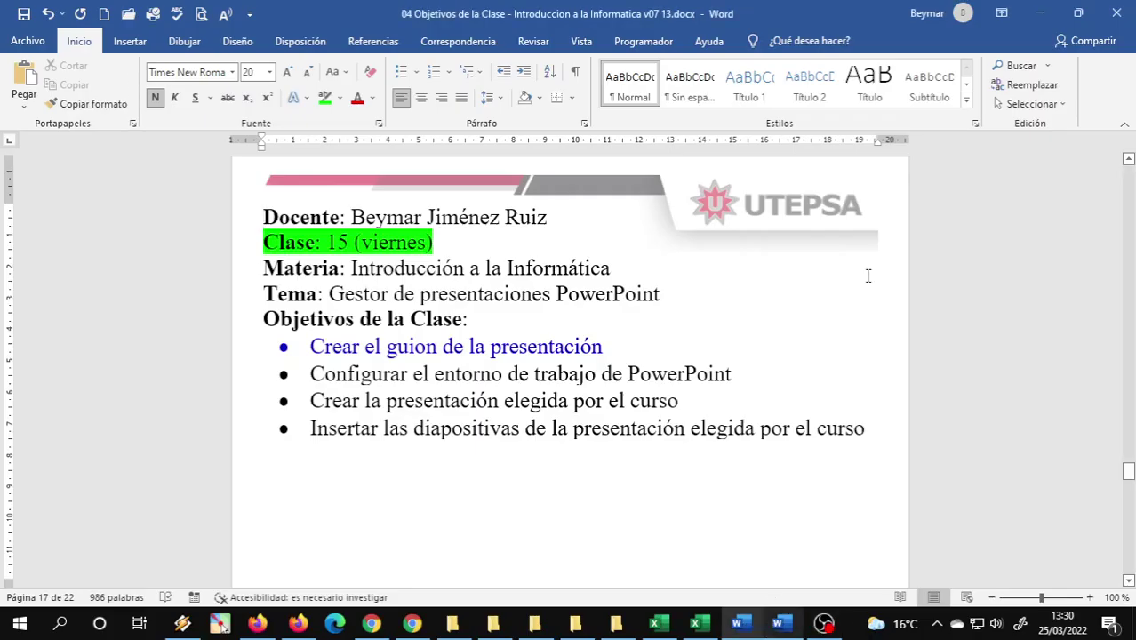
pyautogui.keyDown('ctrl'); pyautogui.scroll(1, 854, 324); pyautogui.keyUp('ctrl')
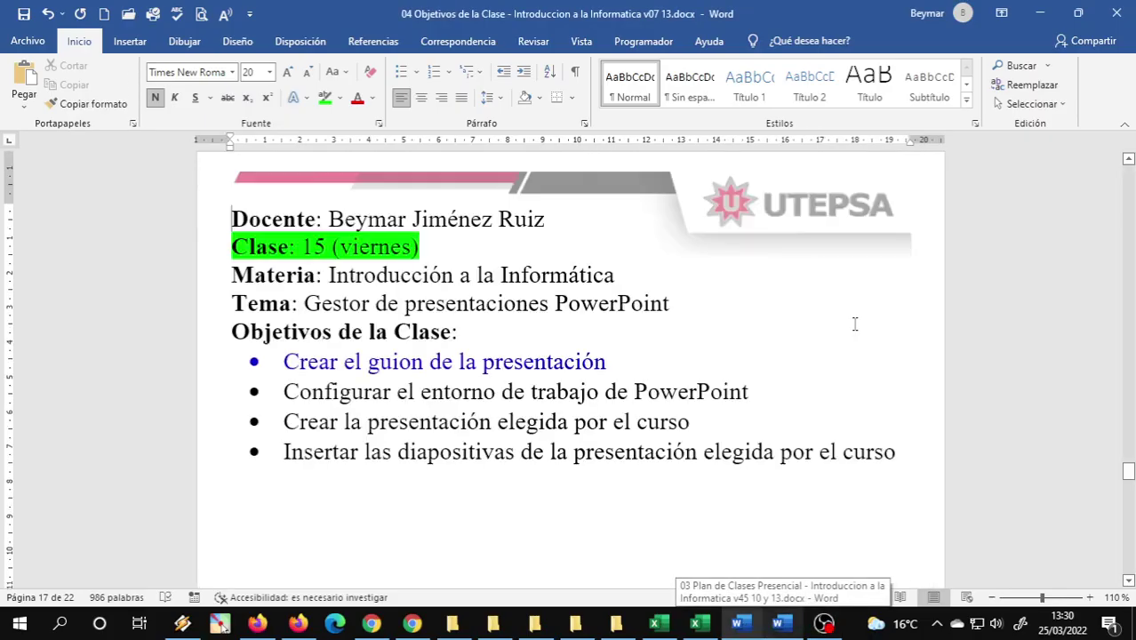
pyautogui.scroll(1, 855, 323)
pyautogui.scroll(-1, 854, 324)
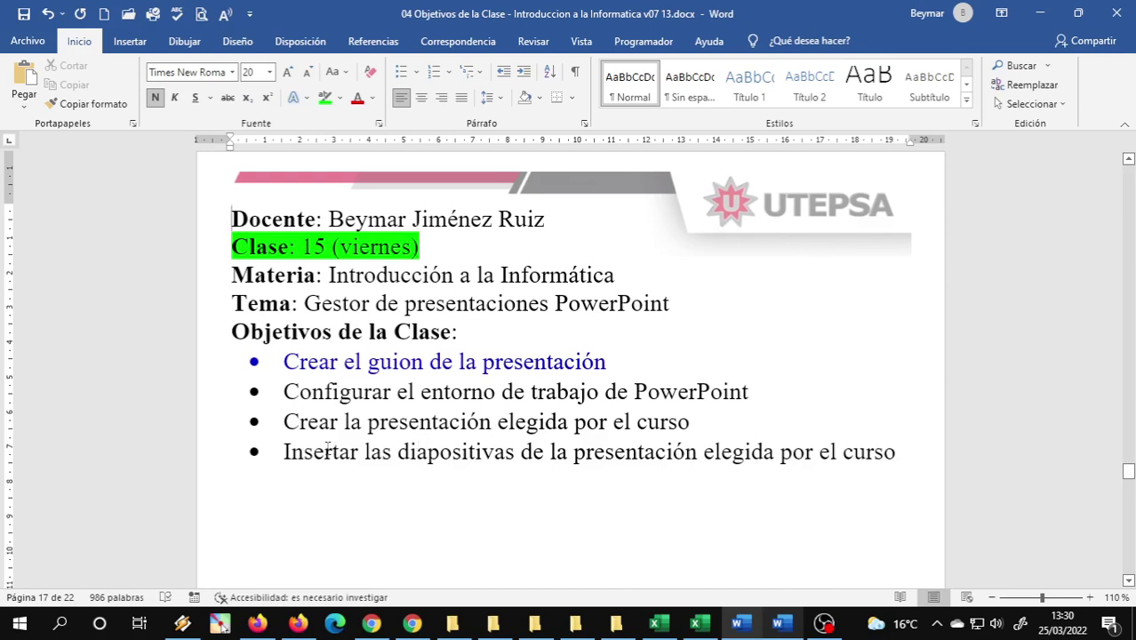
# Insert 'y organizar' after 'Insertar' in the fourth objective and save the document.
pyautogui.click(368, 453)
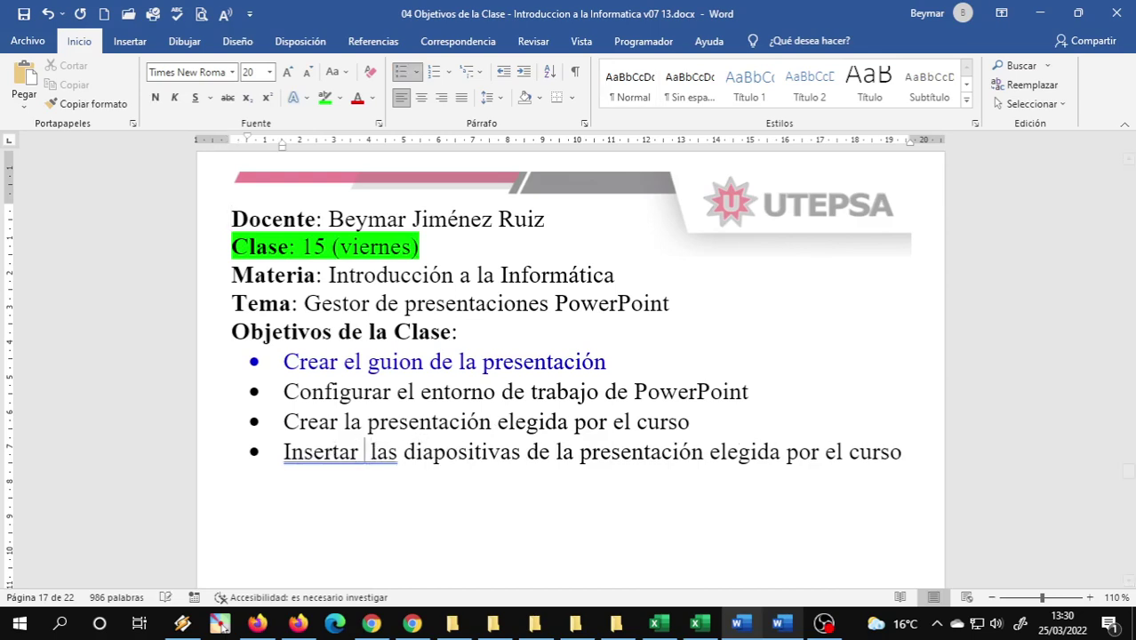
pyautogui.write('y organi')
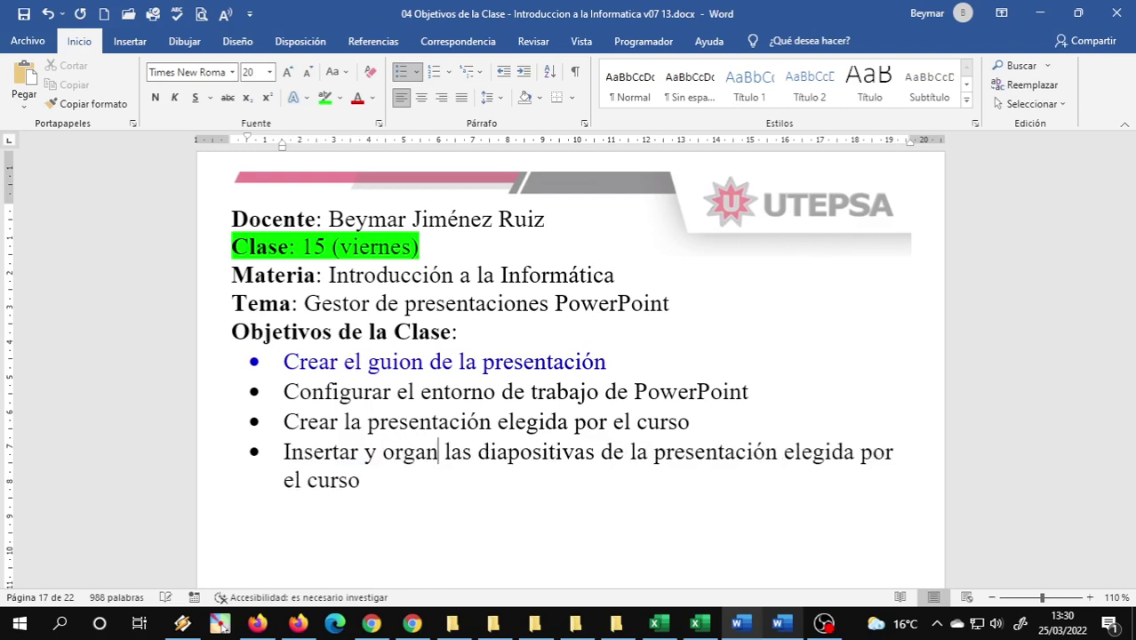
pyautogui.write('zar')
pyautogui.hotkey('ctrl', 'Right')
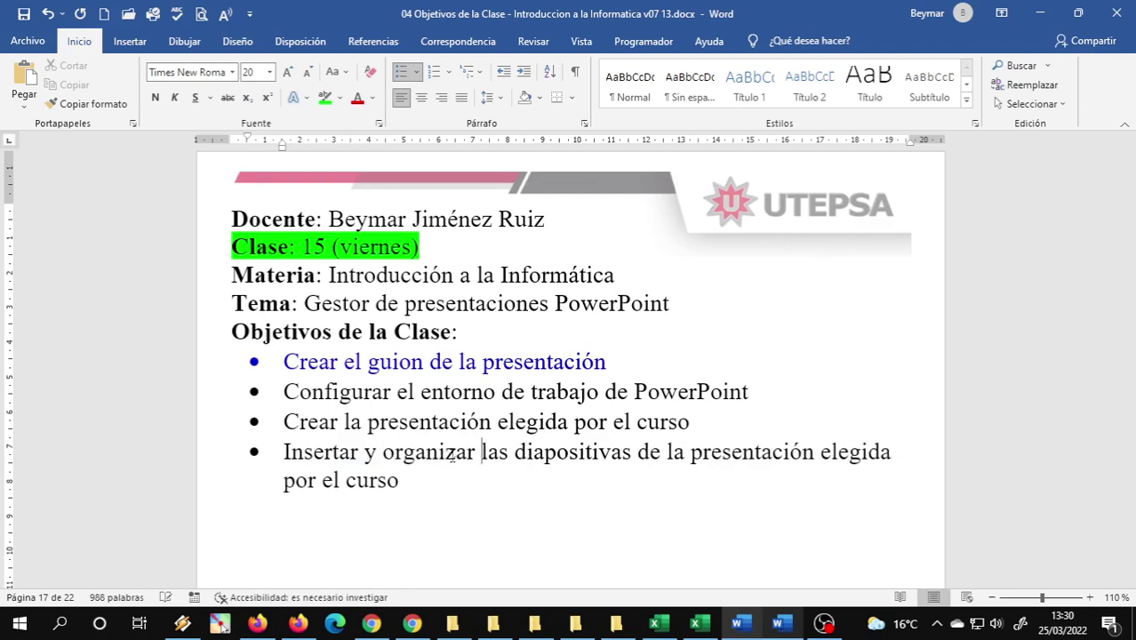
pyautogui.hotkey('ctrl', 'Right')
pyautogui.hotkey('ctrl', 'Right')
pyautogui.hotkey('ctrl', 'Right')
pyautogui.hotkey('ctrl', 'Right')
pyautogui.hotkey('ctrl', 'Right')
pyautogui.hotkey('ctrl', 'Right')
pyautogui.press('Right')
pyautogui.press('Right')
pyautogui.press('Home')
pyautogui.hotkey('ctrl', 'Right')
pyautogui.hotkey('ctrl', 's')
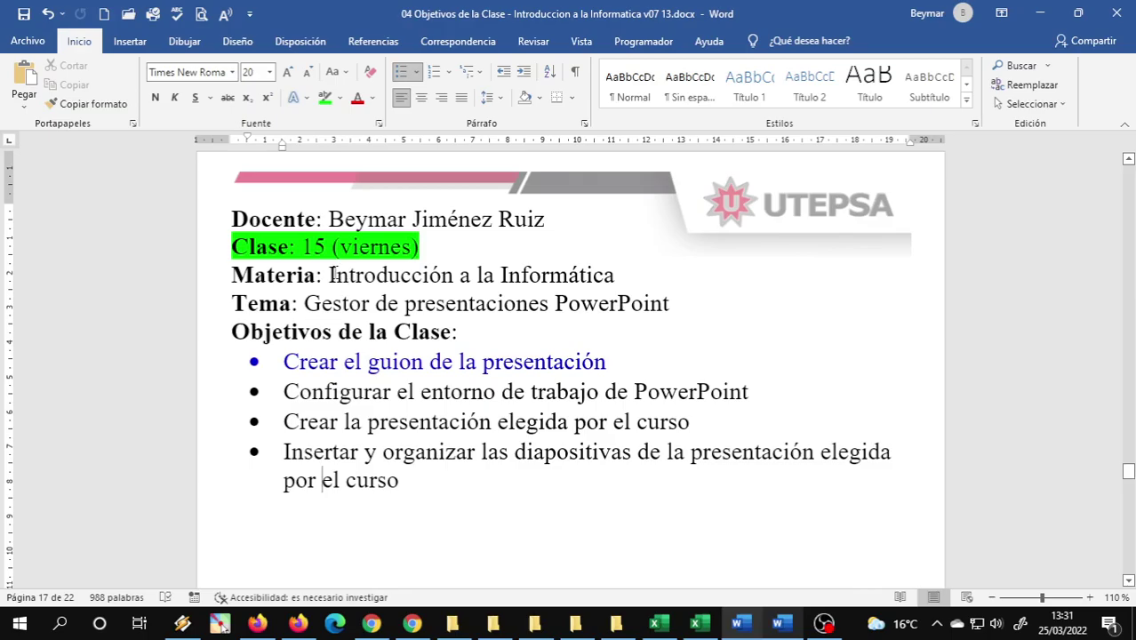
# Snip the class sheet from the UTEPSA header down to the four objectives.
pyautogui.press('super+shift+s')
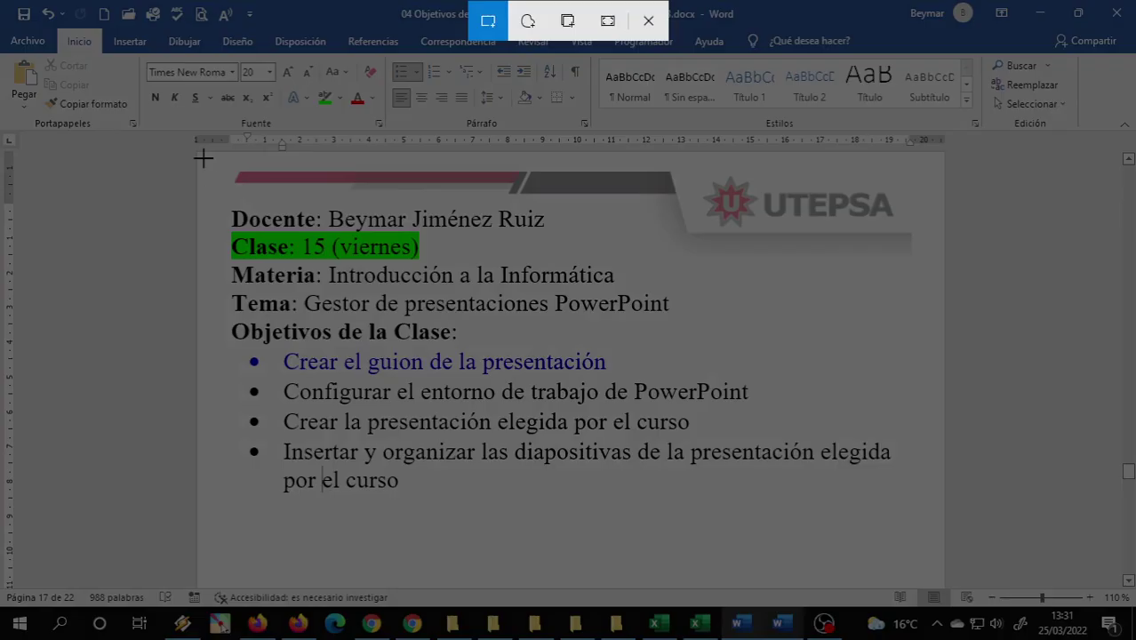
pyautogui.moveTo(200, 155); pyautogui.dragTo(933, 503)
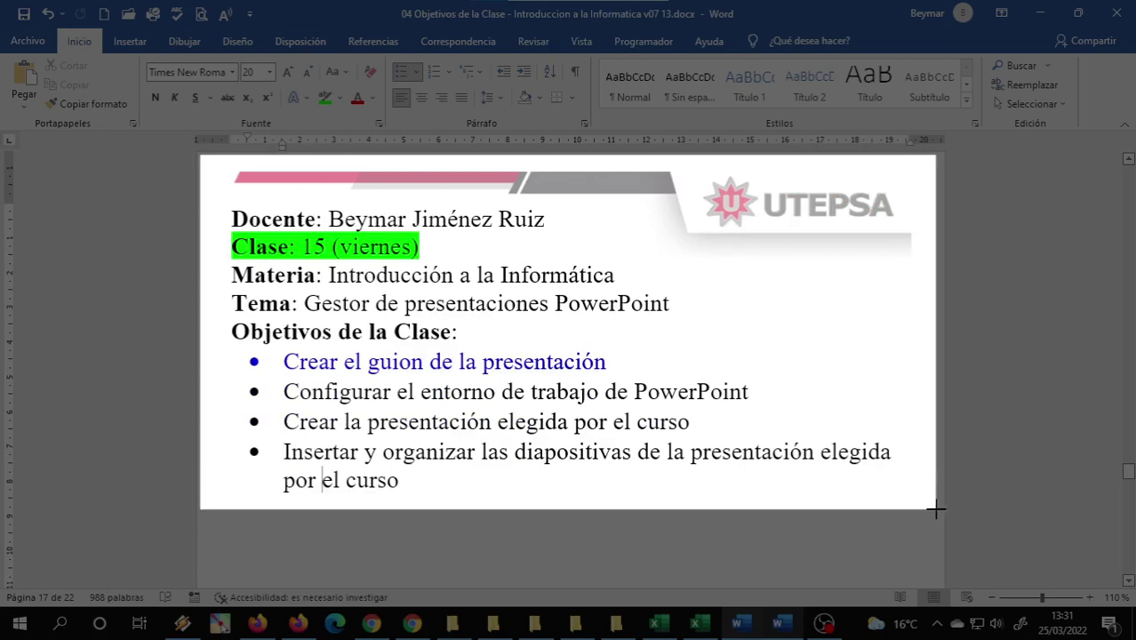
pyautogui.moveTo(933, 503); pyautogui.dragTo(937, 511)
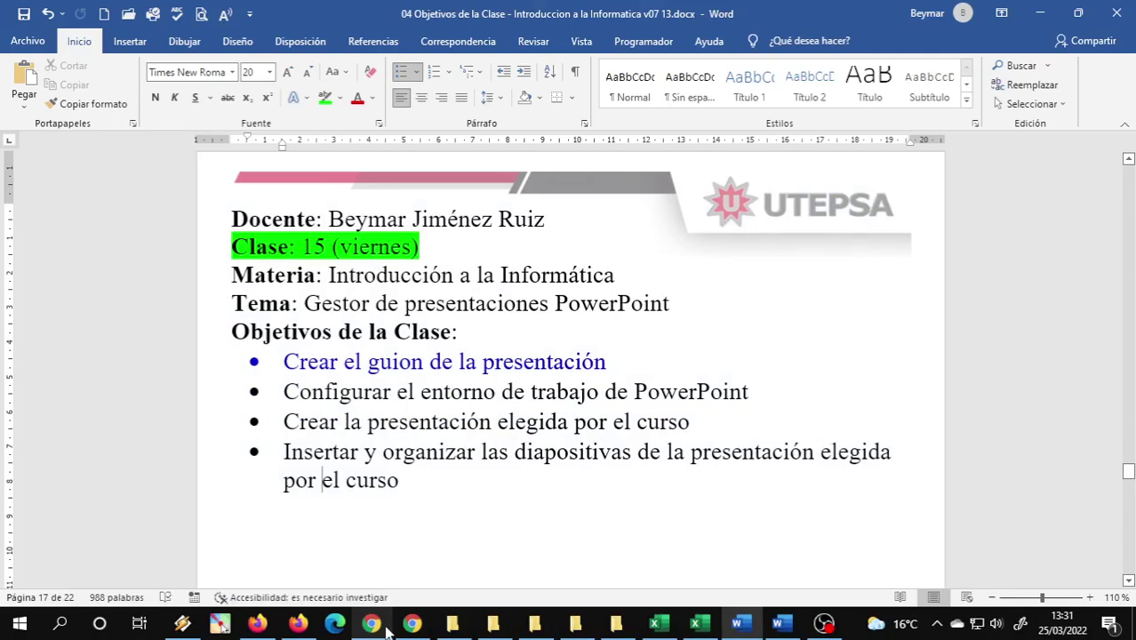
# Send the objectives snip as a photo to the INT.INFORMÁTICA_H WhatsApp group, then bring File Explorer forward.
pyautogui.click(382, 626)
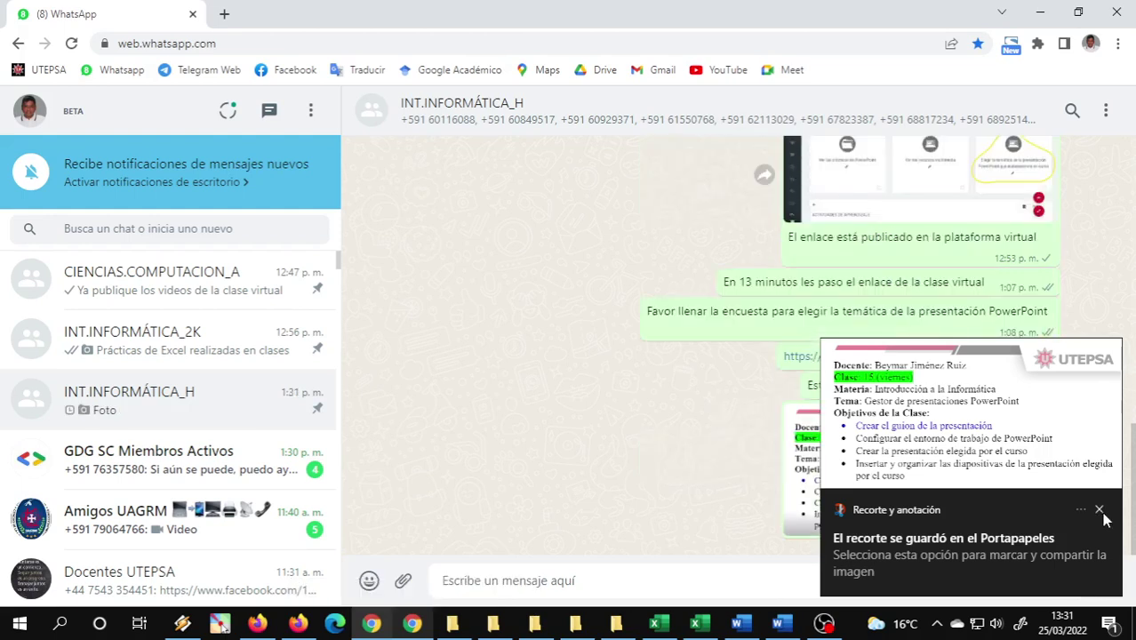
pyautogui.click(534, 625)
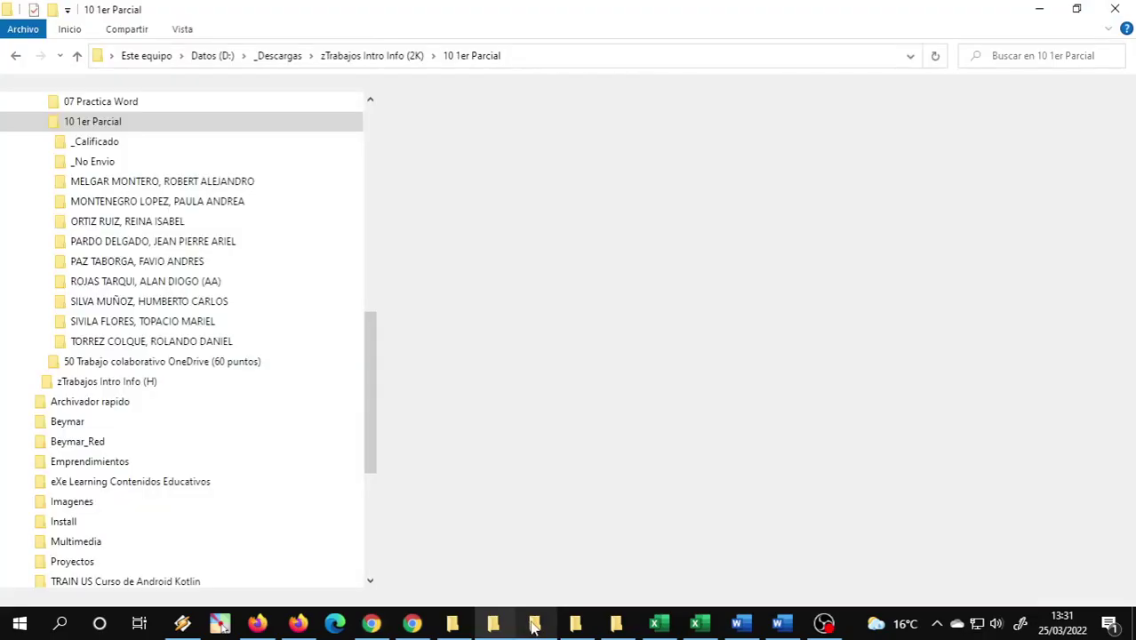
# Show the 01 Recursos de la Materia PRESENCIAL folder, then the 03 Plan de Clases Presencial document.
pyautogui.click(575, 625)
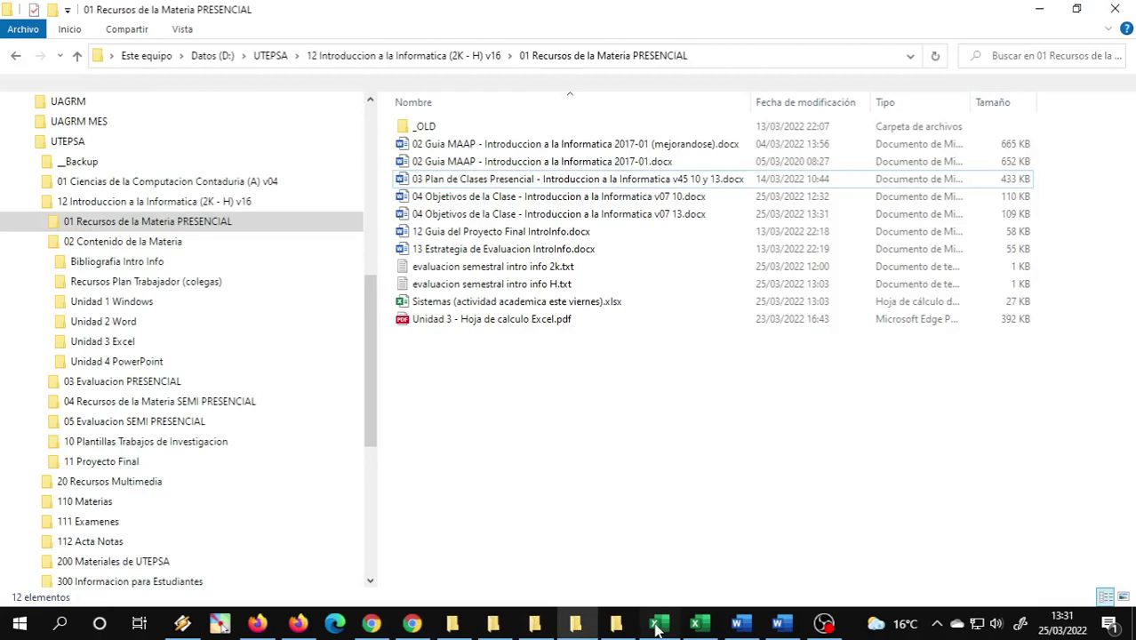
pyautogui.click(736, 625)
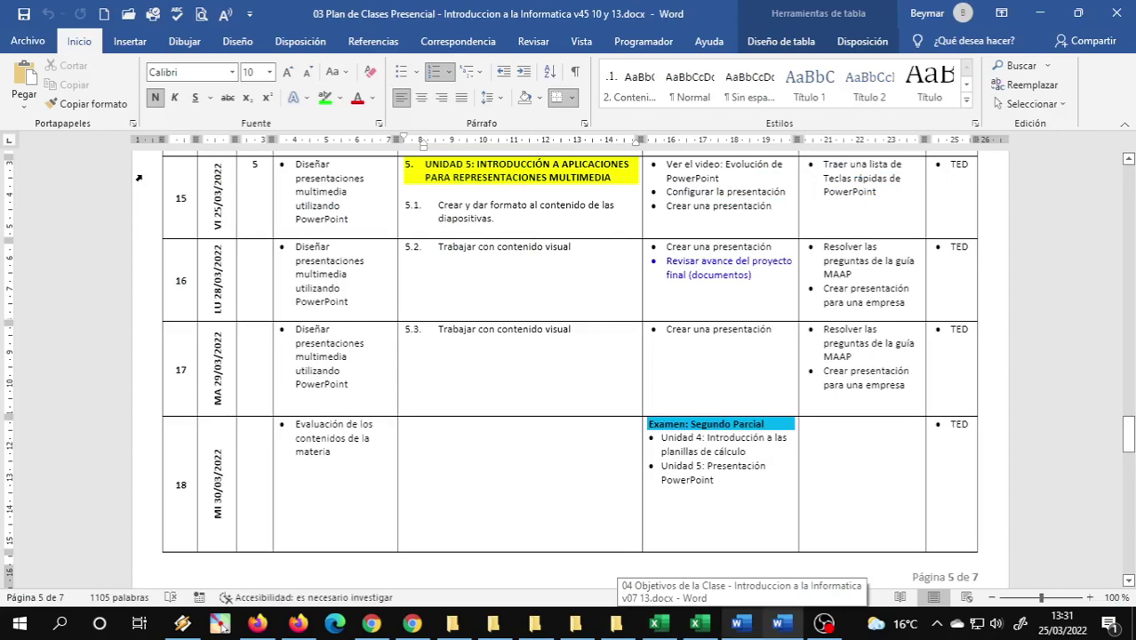
# Review class plan schedule rows 15–18 without making edits.
pyautogui.click(139, 178)
pyautogui.click(533, 312)
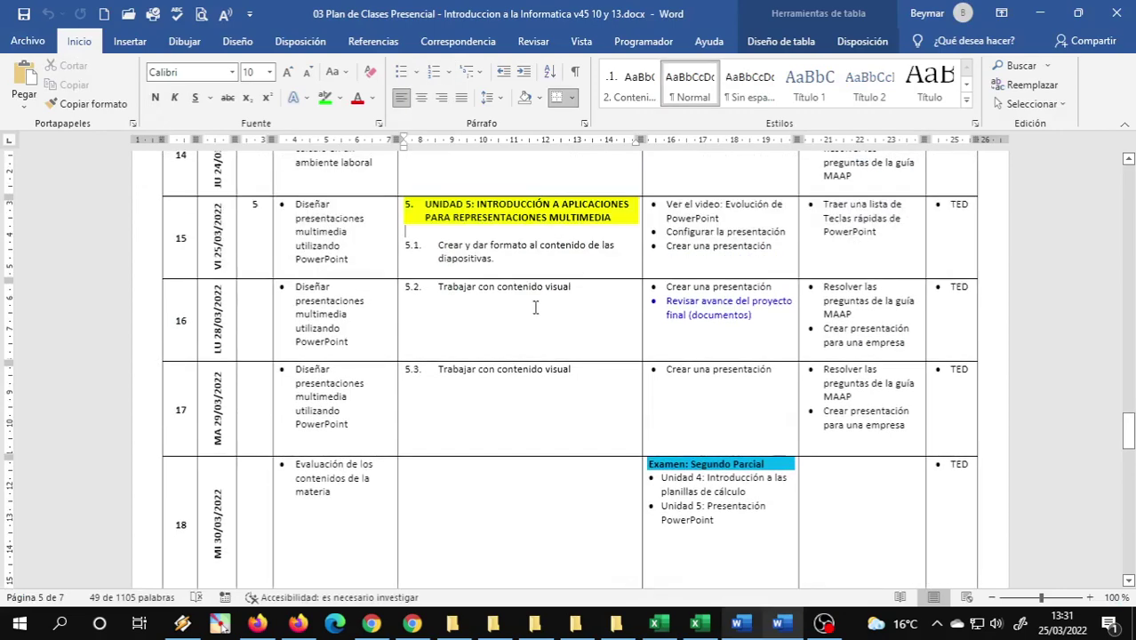
pyautogui.scroll(-1, 500, 317)
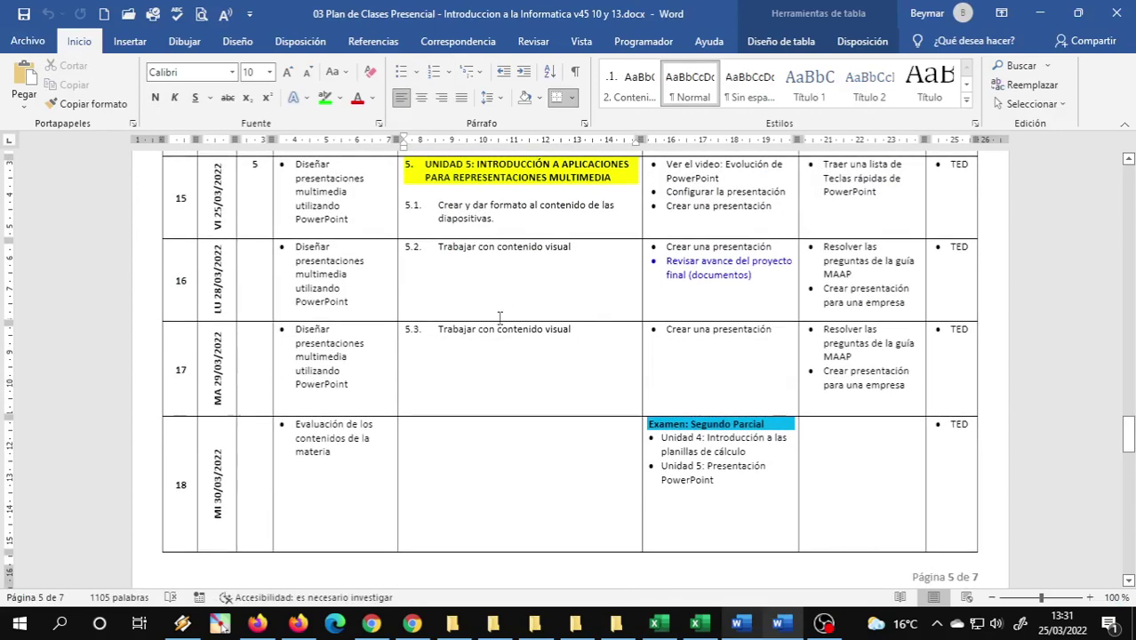
pyautogui.click(489, 343)
pyautogui.scroll(-1, 507, 315)
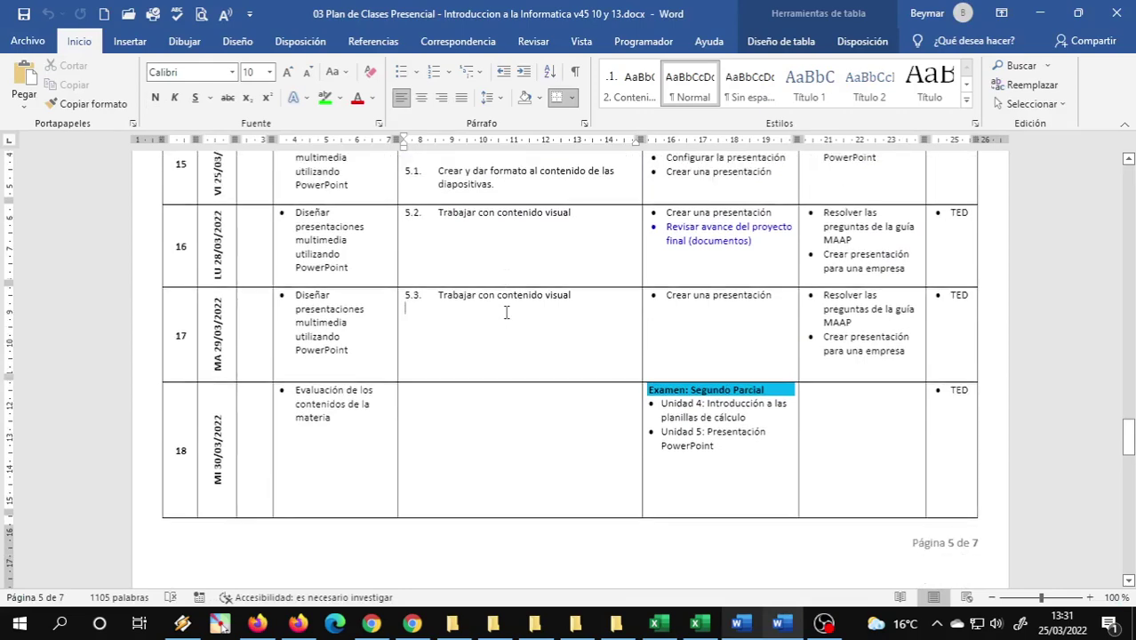
pyautogui.click(120, 459)
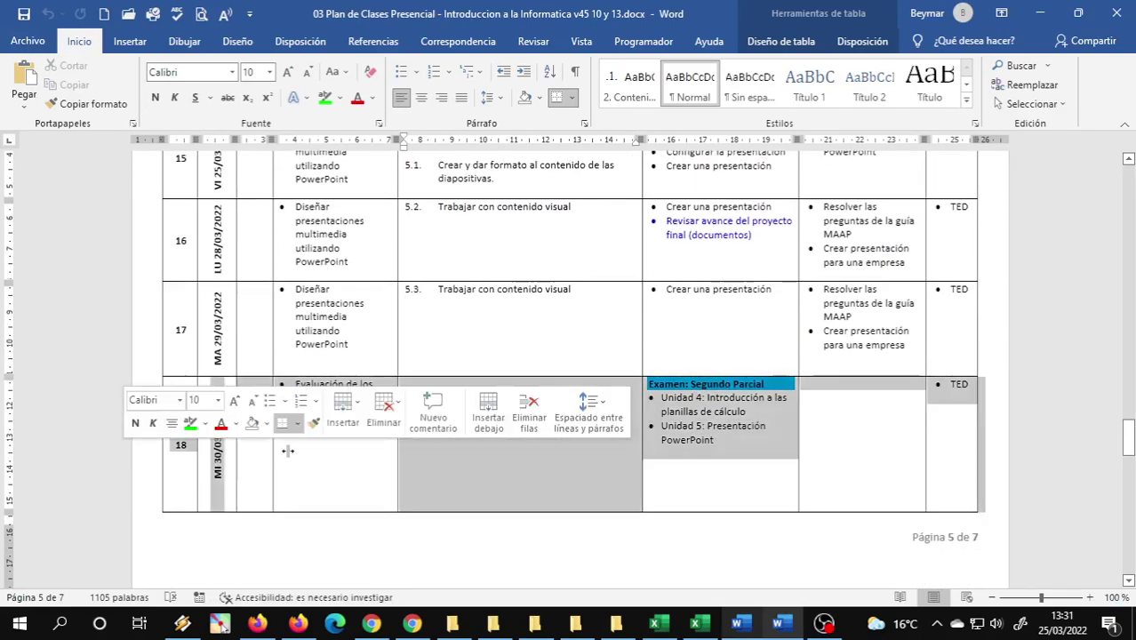
pyautogui.scroll(-5, 382, 445)
pyautogui.scroll(-2, 382, 446)
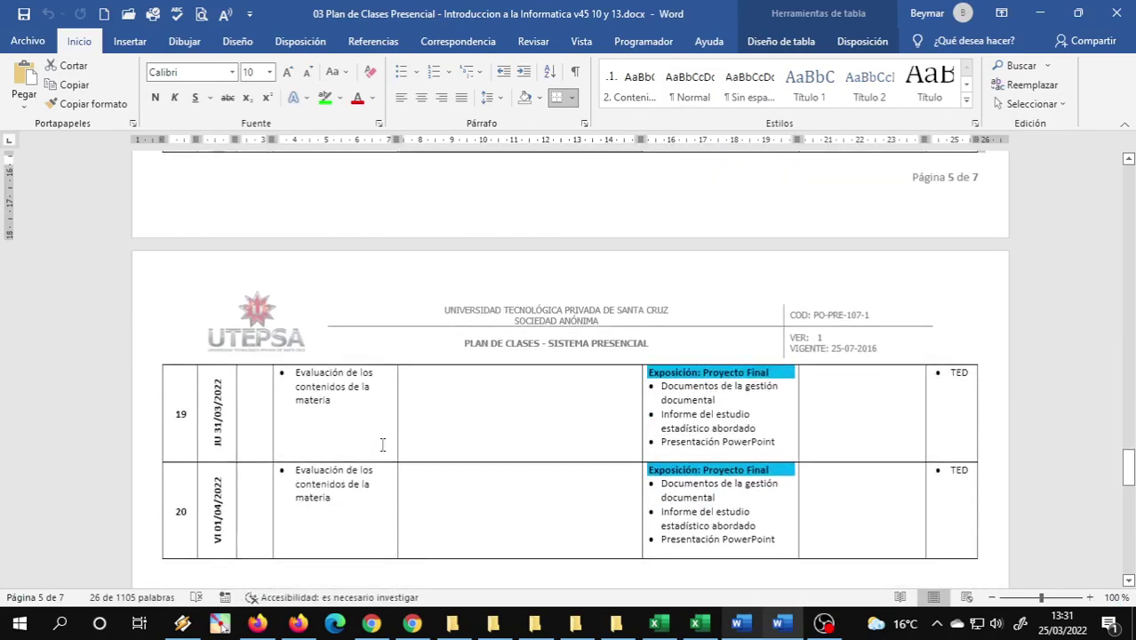
pyautogui.scroll(-2, 382, 445)
# Check the empty rows 19 and 20, then return to the 04 Objetivos de la Clase document.
pyautogui.click(440, 399)
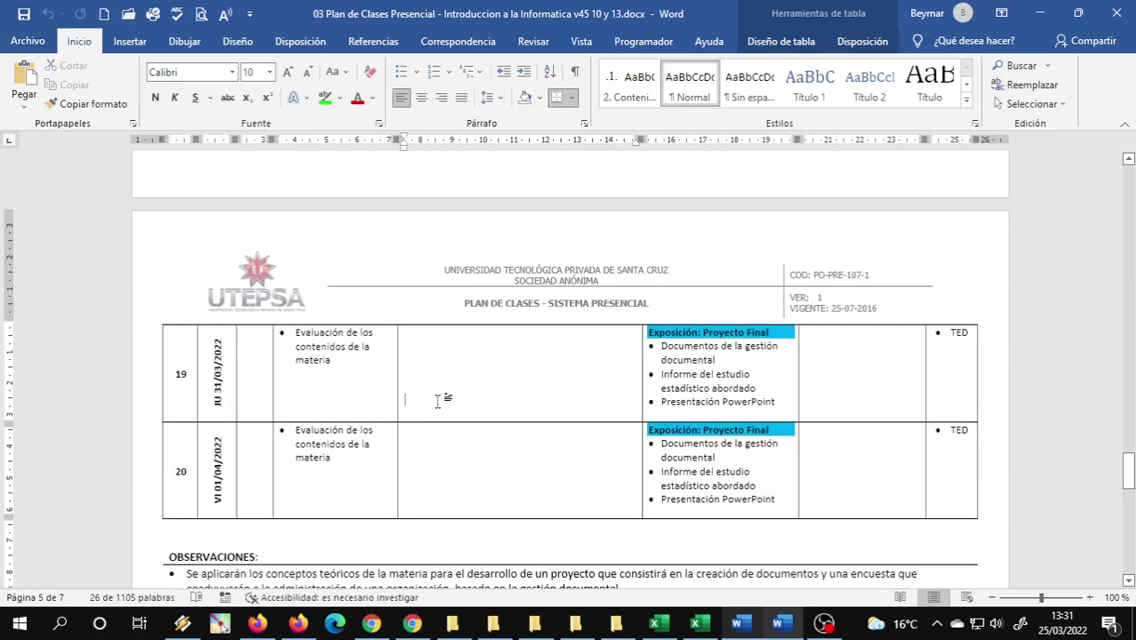
pyautogui.click(138, 379)
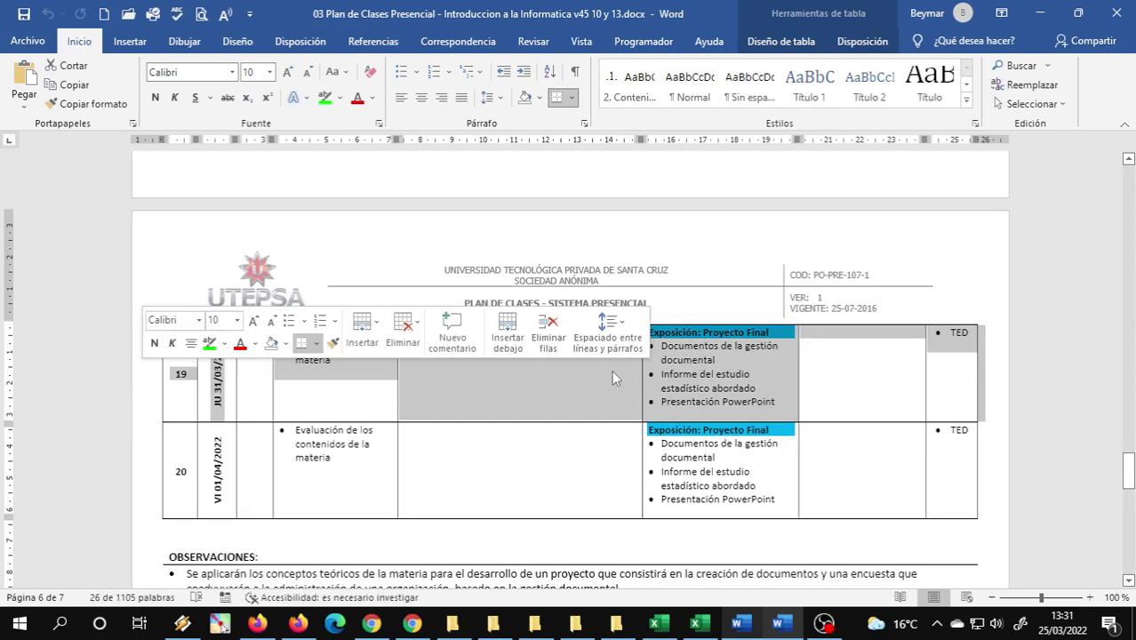
pyautogui.click(467, 457)
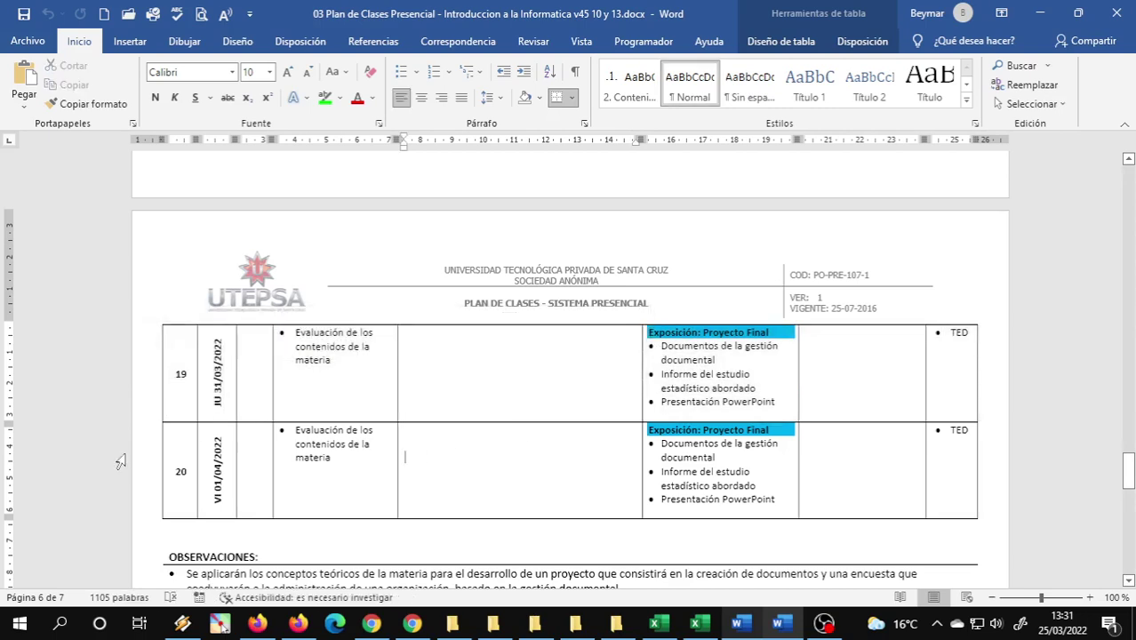
pyautogui.click(130, 462)
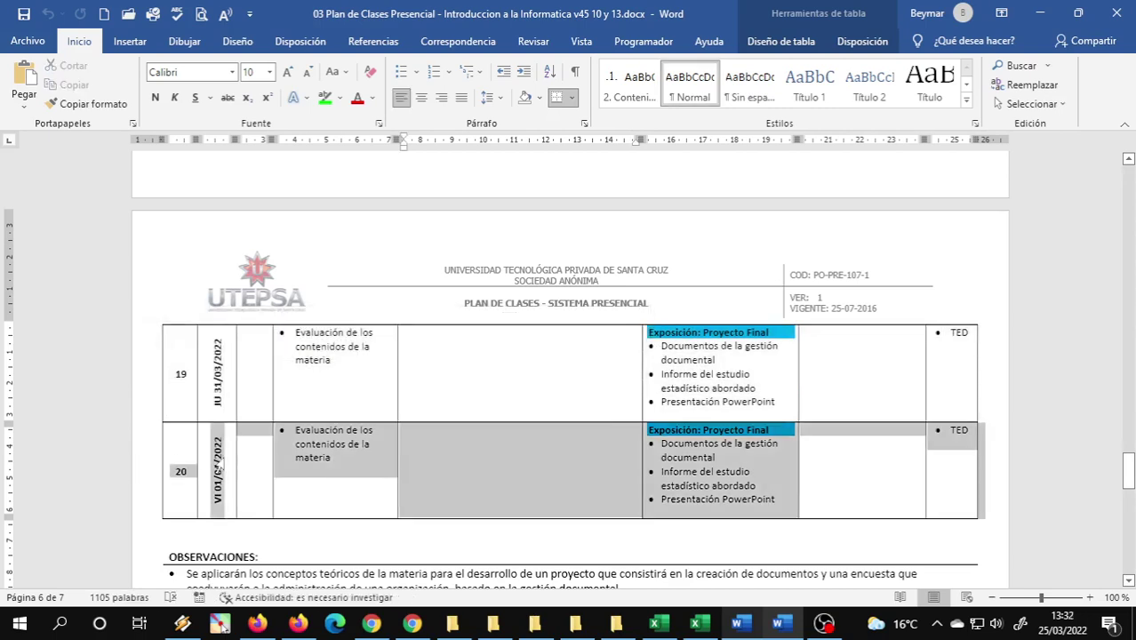
pyautogui.click(533, 369)
pyautogui.click(144, 382)
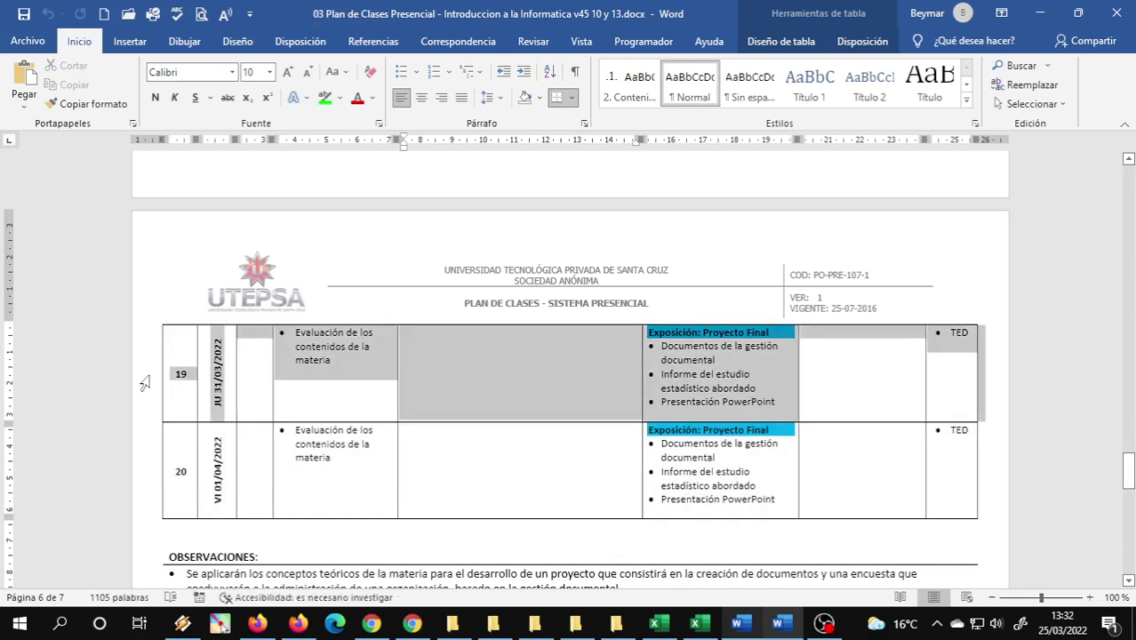
pyautogui.click(523, 471)
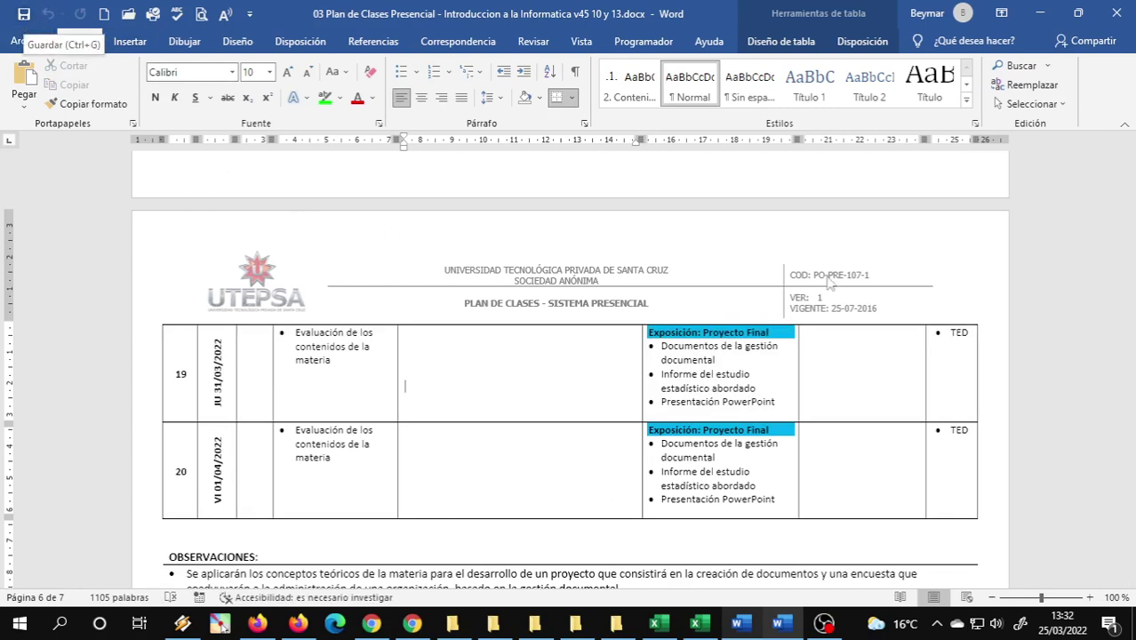
pyautogui.click(1111, 14)
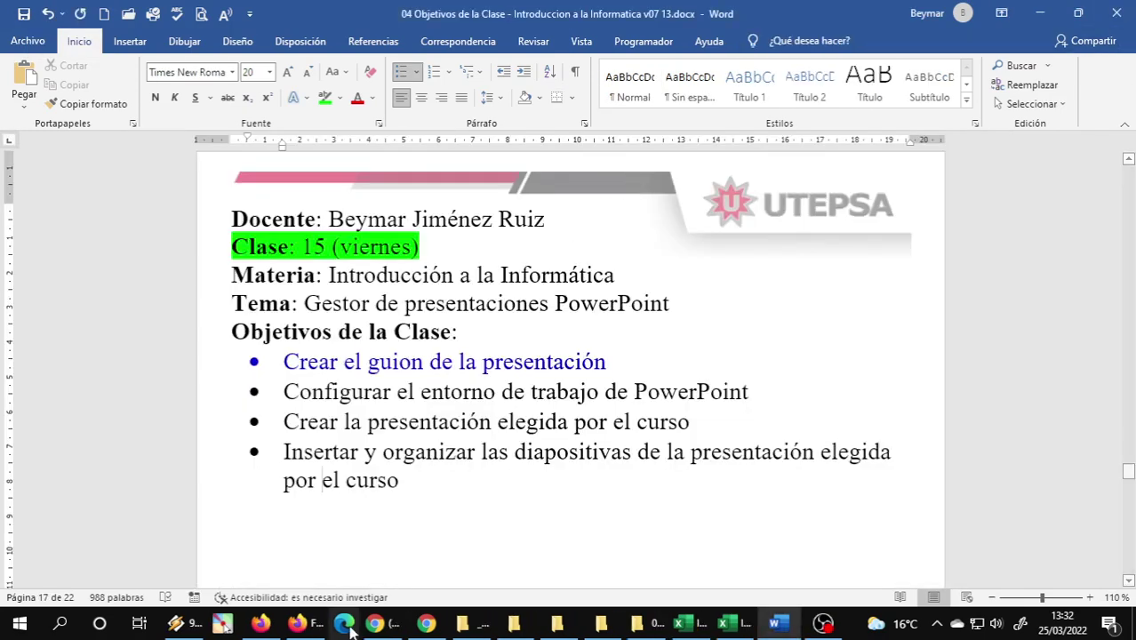
# Admit the waiting participant to the Google Meet call and bring up the Moodle course page.
pyautogui.click(261, 623)
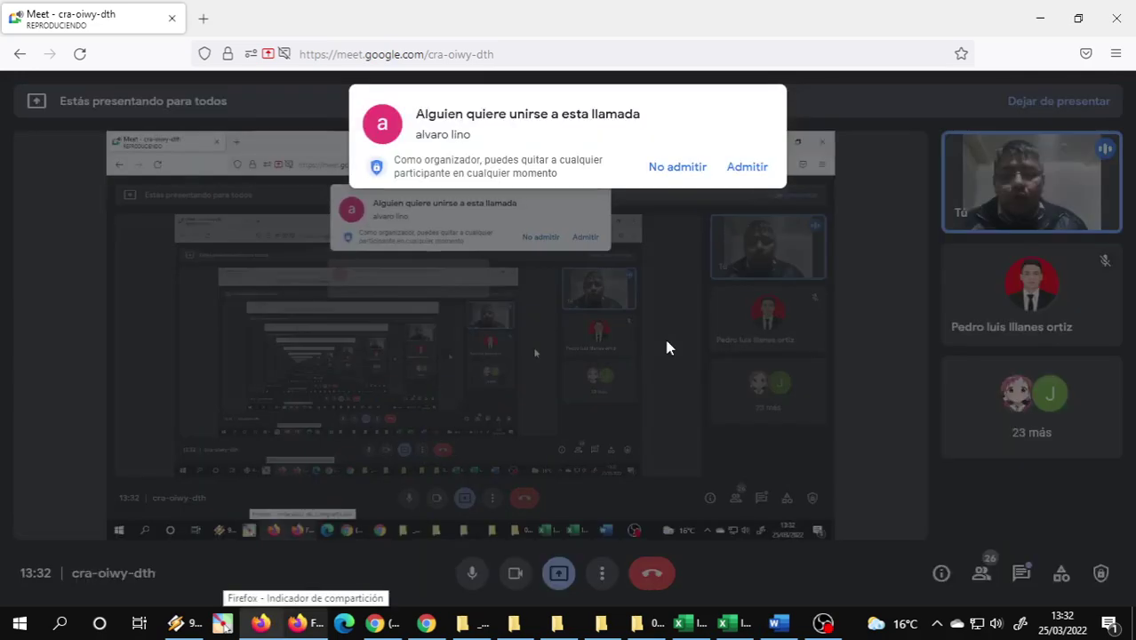
pyautogui.click(747, 166)
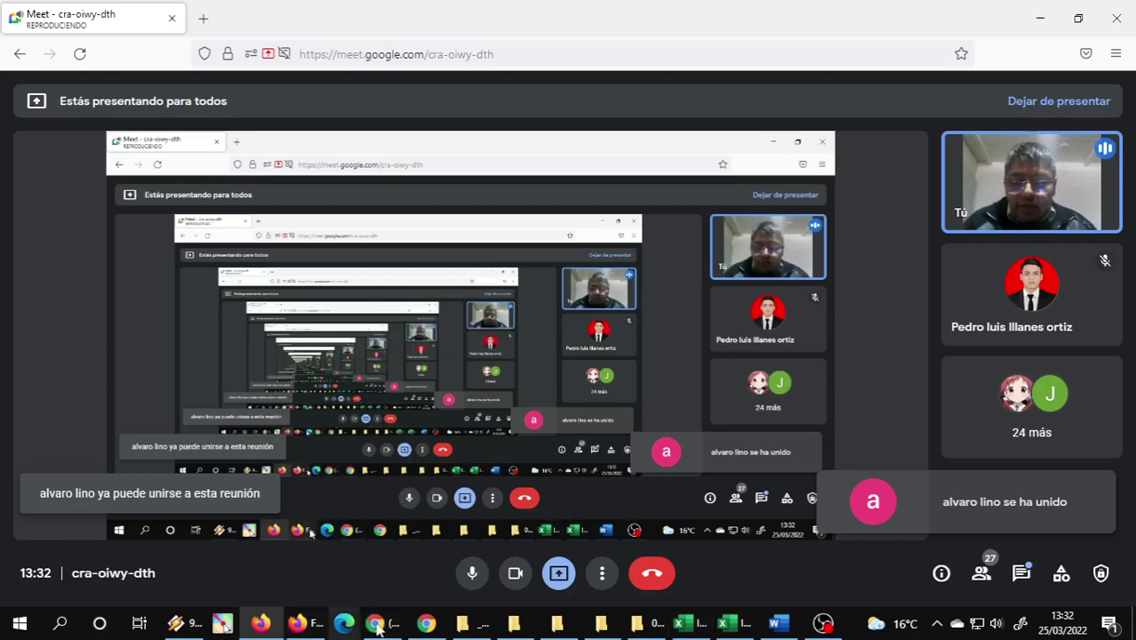
pyautogui.click(426, 625)
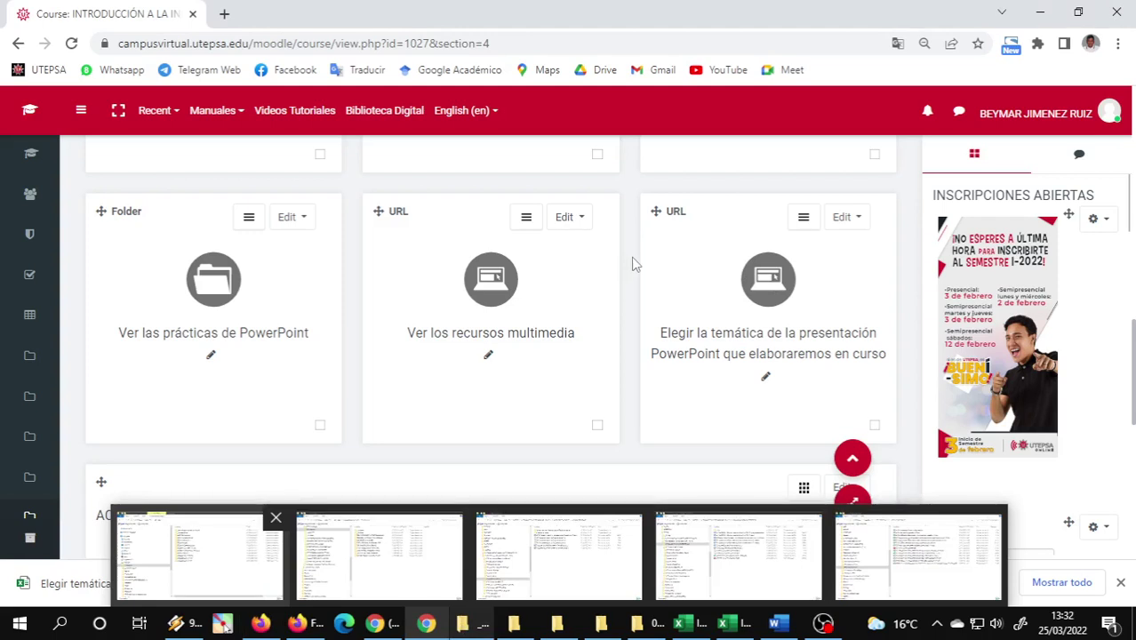
# Open the 'Elegir la temática de la presentación PowerPoint' poll in a new tab and view it.
pyautogui.rightClick(768, 277)
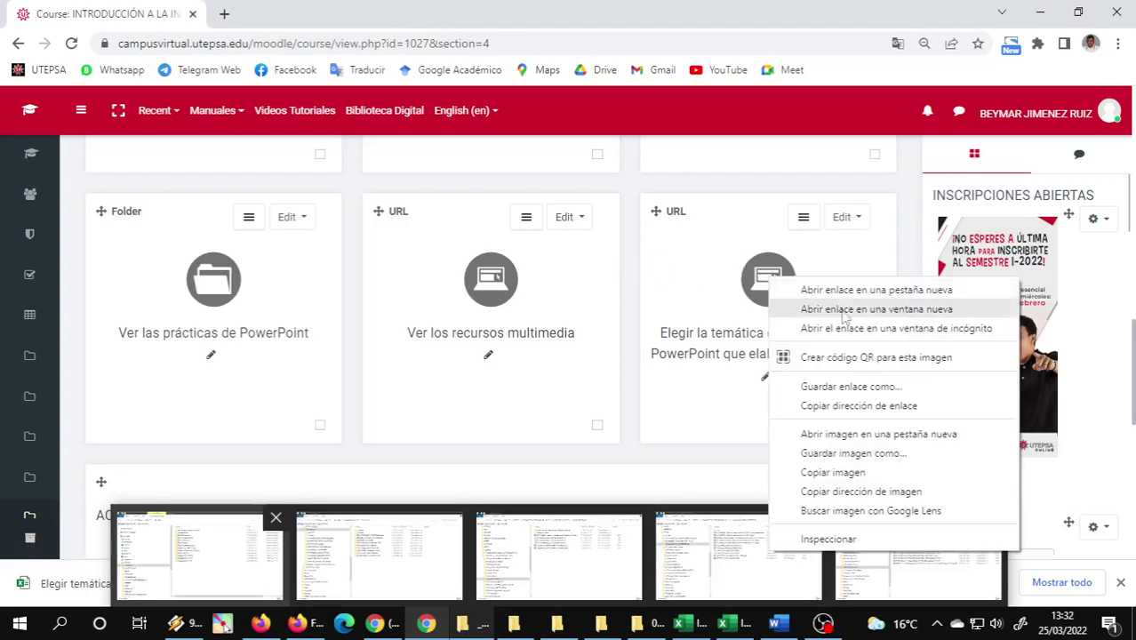
pyautogui.click(889, 290)
pyautogui.click(313, 9)
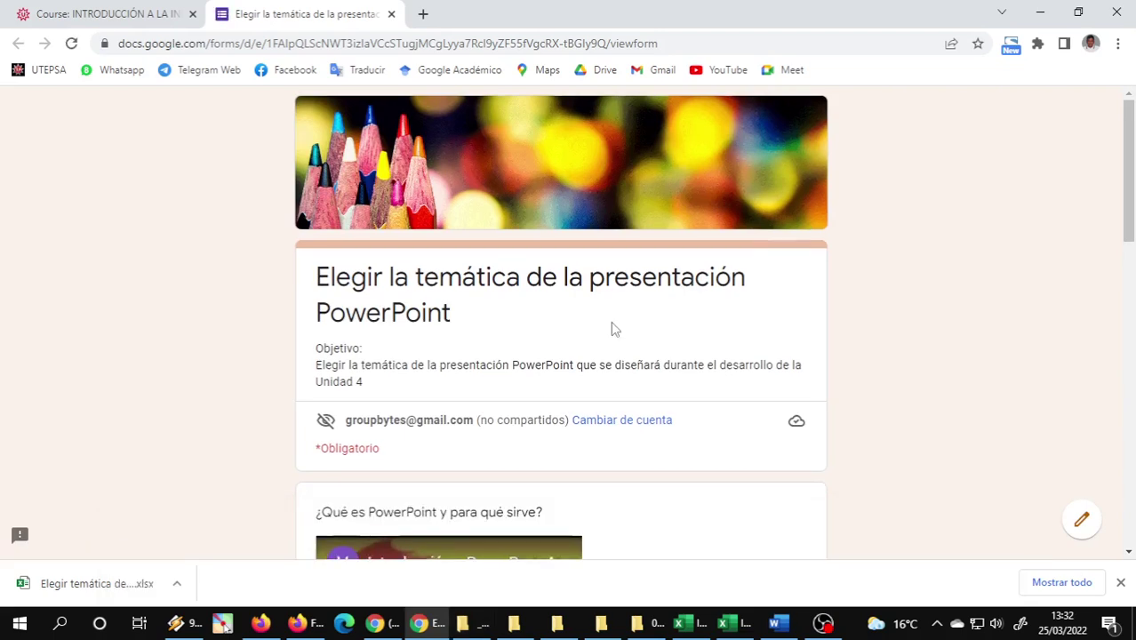
# Open the published topic poll as 'Elegir temática de la Presentación PowerPoint v05' in the Forms editor.
pyautogui.scroll(-7, 612, 321)
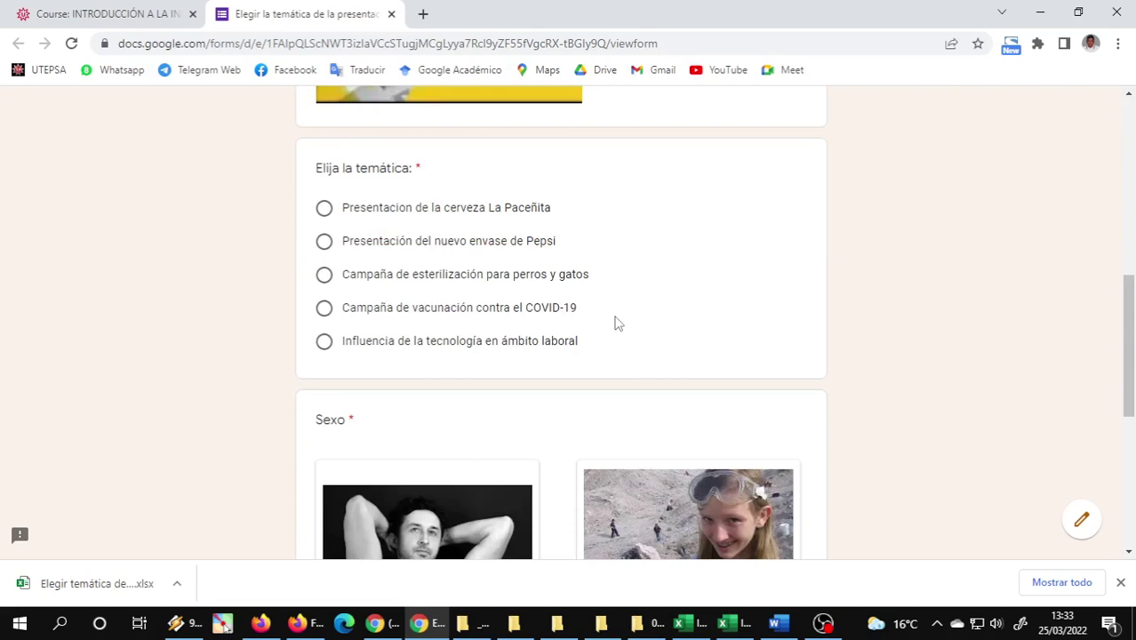
pyautogui.scroll(7, 618, 323)
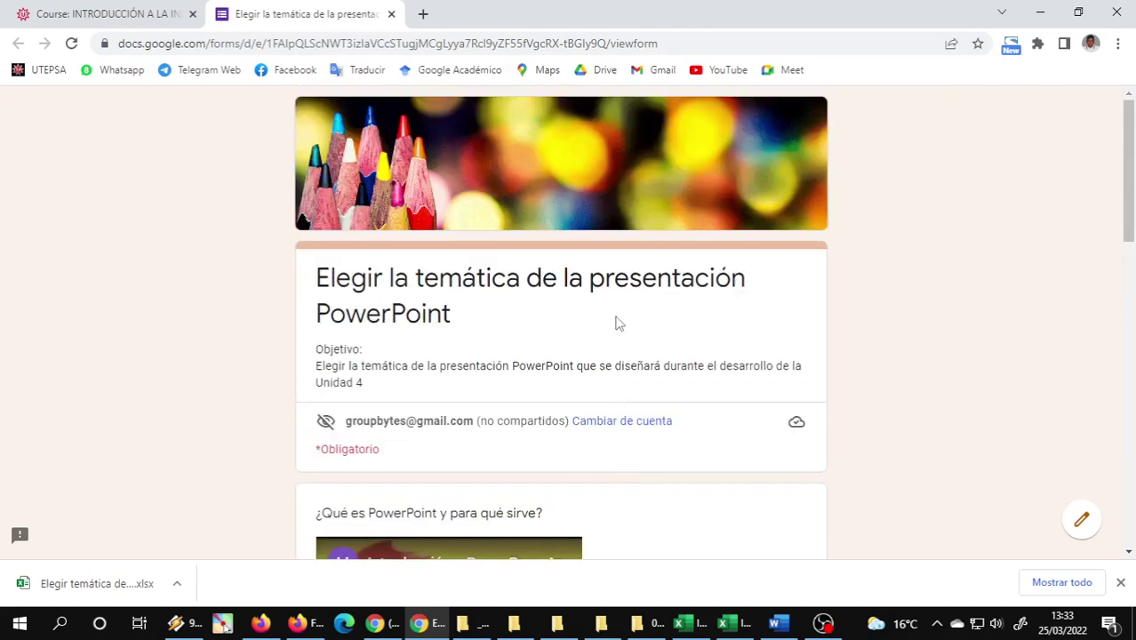
pyautogui.scroll(-1, 620, 323)
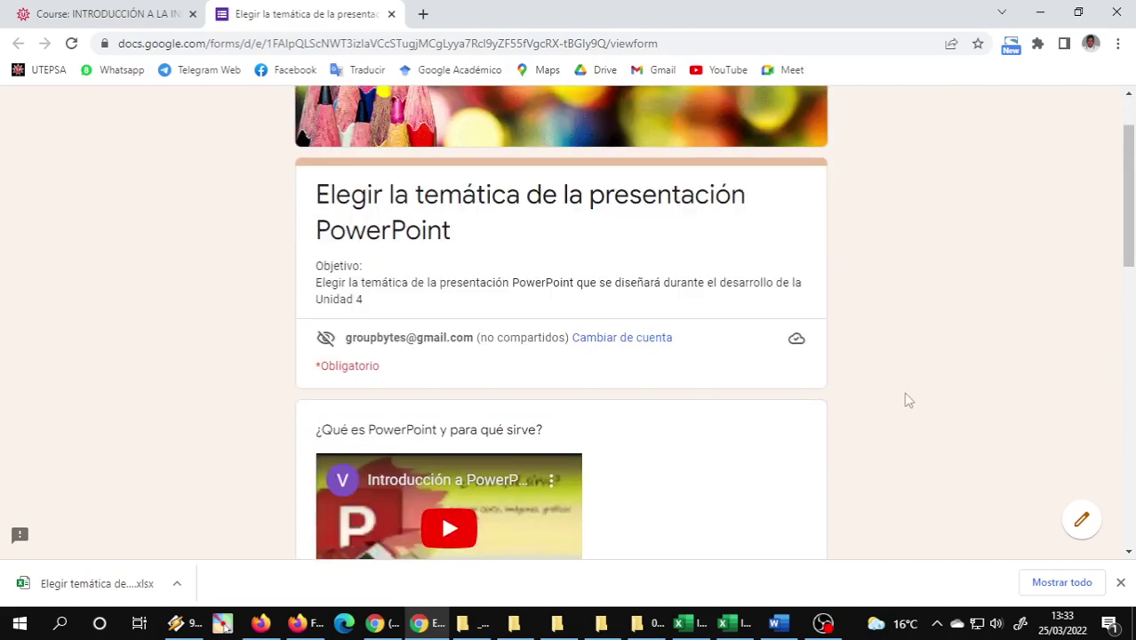
pyautogui.click(1080, 522)
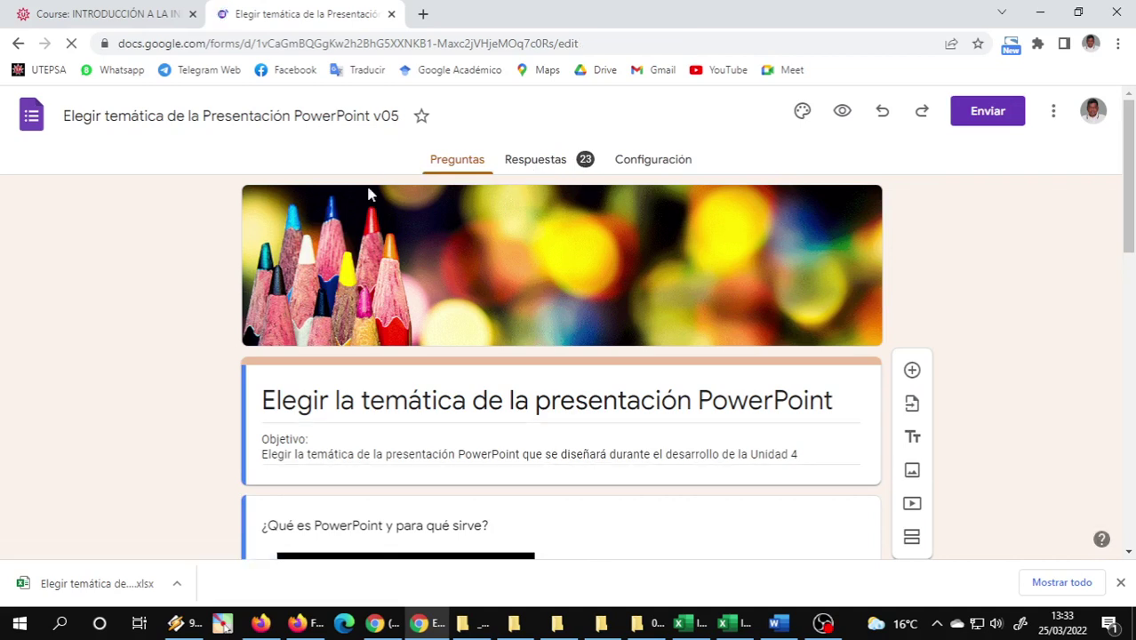
# Check the 25 responses, with the Pepsi packaging topic leading at 28%, then return to Meet.
pyautogui.click(549, 167)
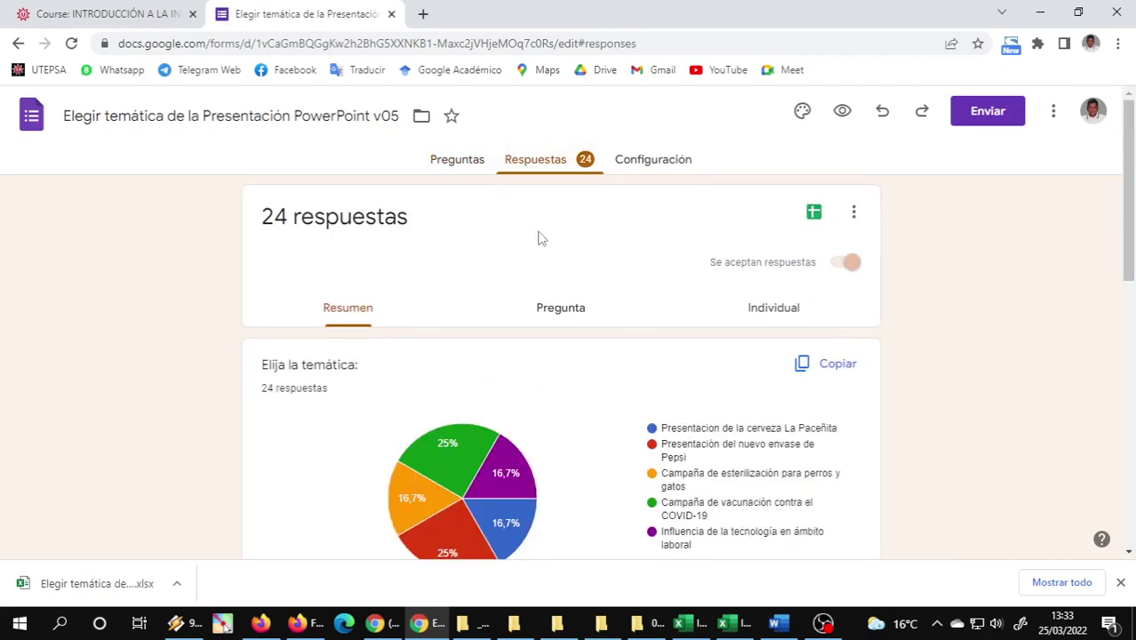
pyautogui.scroll(-1, 987, 297)
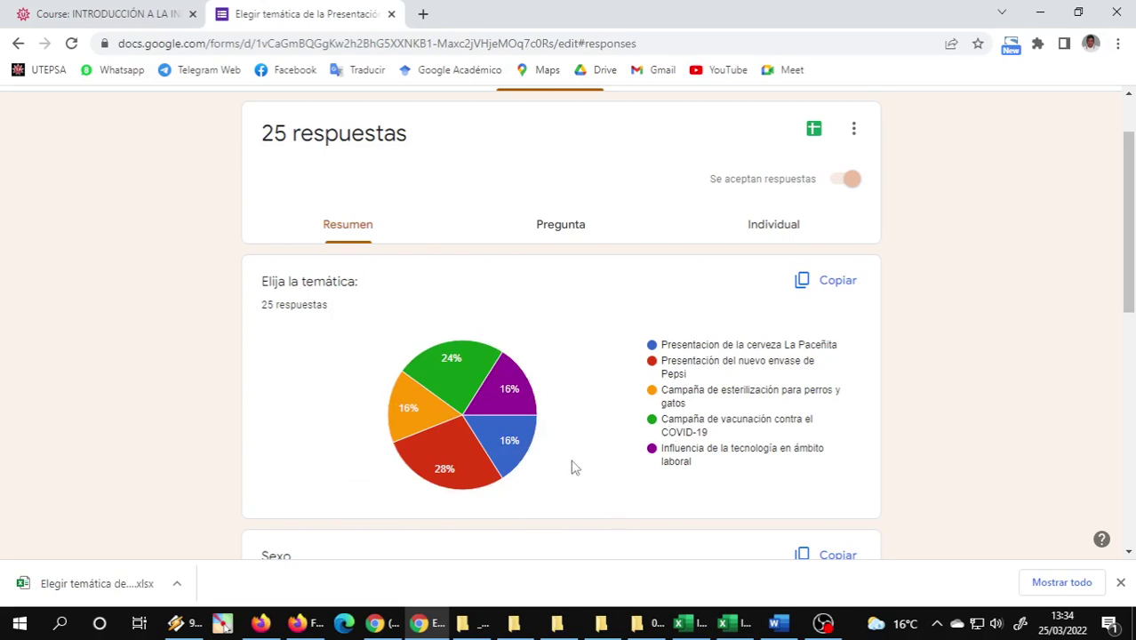
pyautogui.click(283, 622)
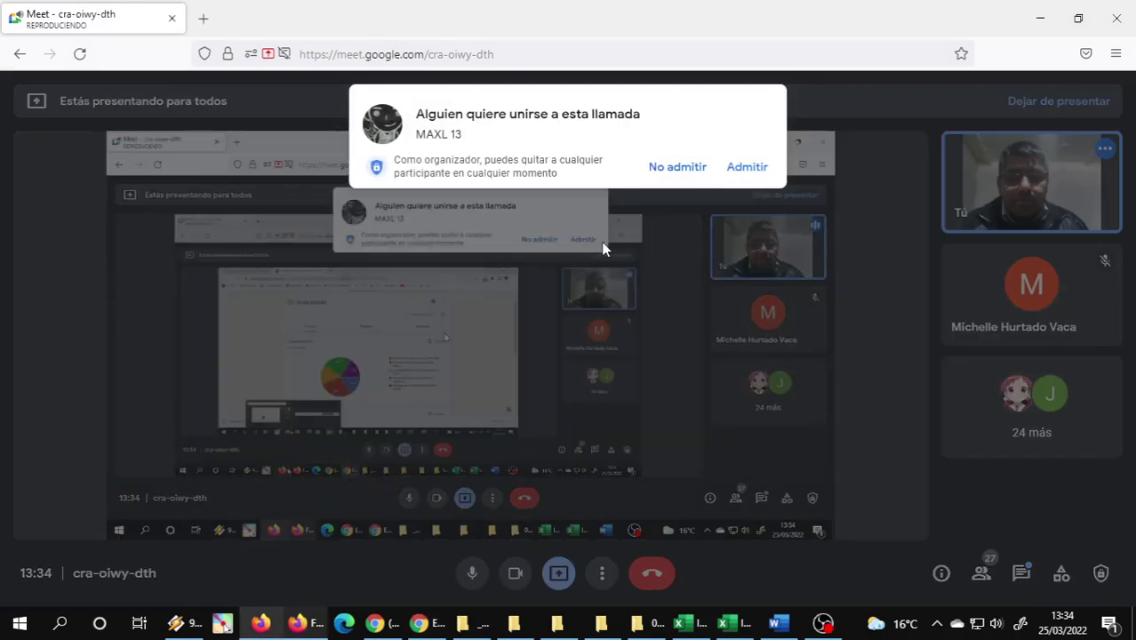
# Answer the Google Meet join request and return to the Forms responses summary.
pyautogui.click(747, 167)
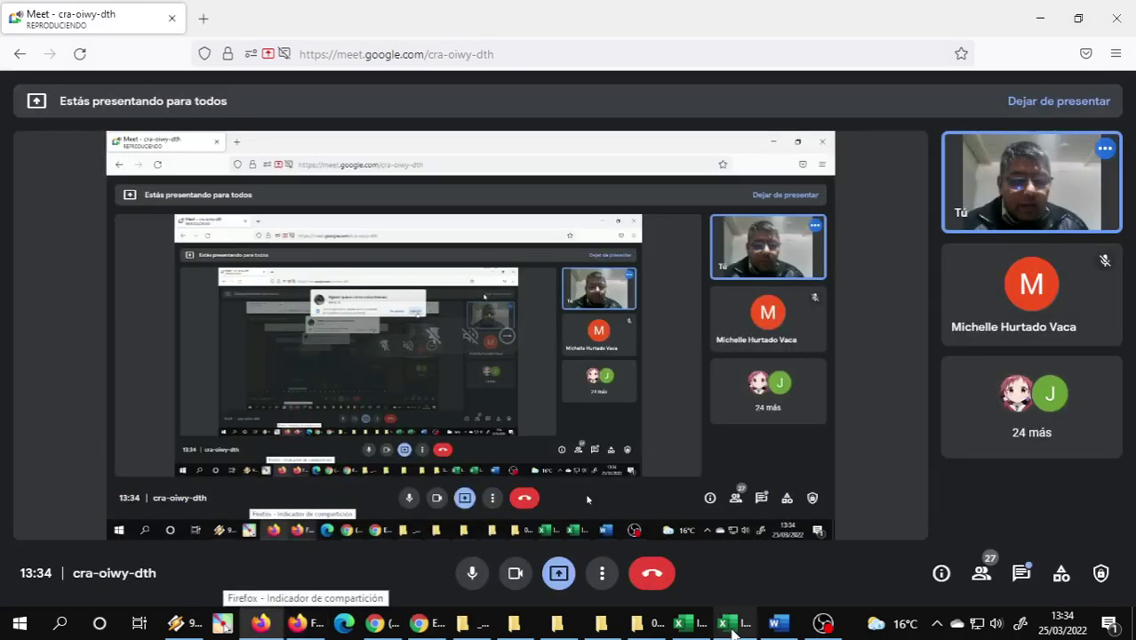
pyautogui.hotkey('alt', 'Tab')
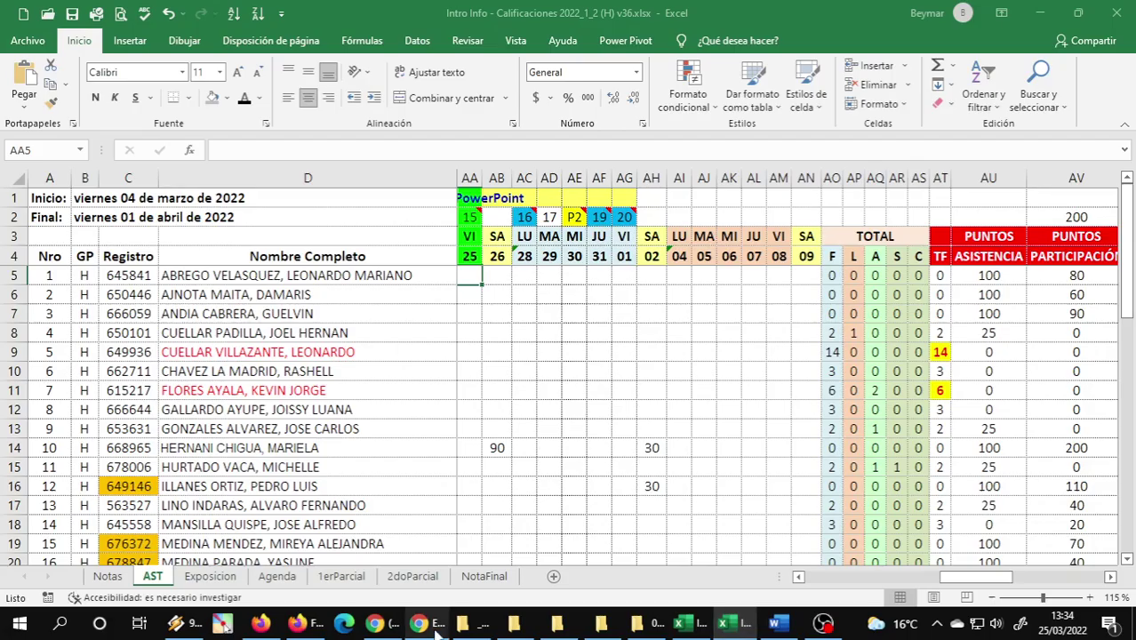
pyautogui.click(436, 627)
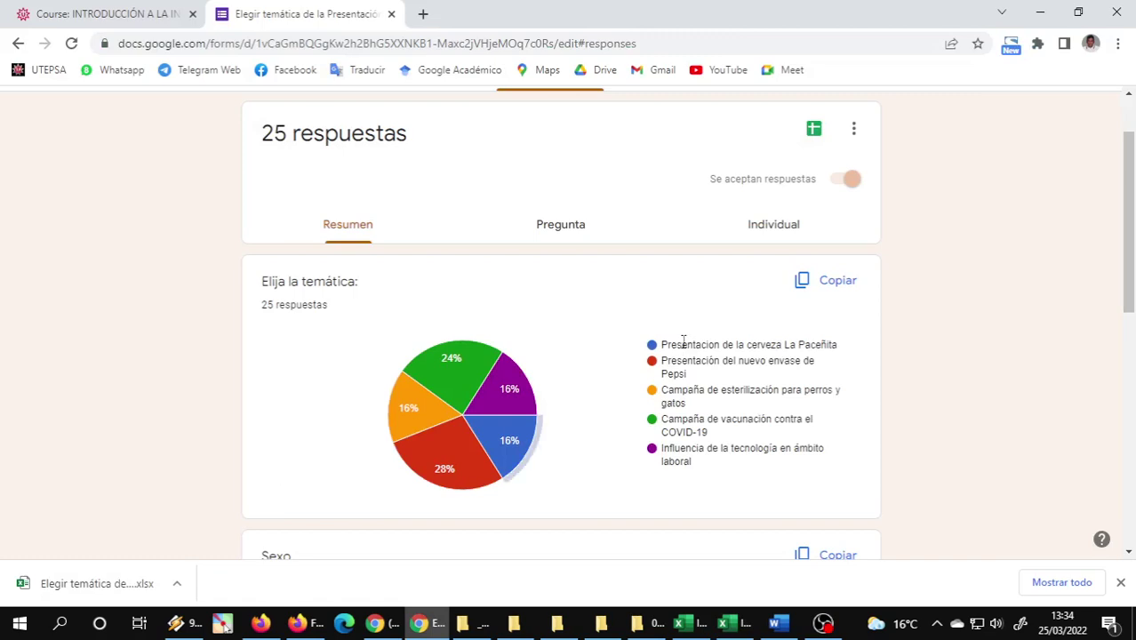
# Snip the 'Elija la temática' pie chart with its legend and open it in Snip & Sketch.
pyautogui.press('super+shift+s')
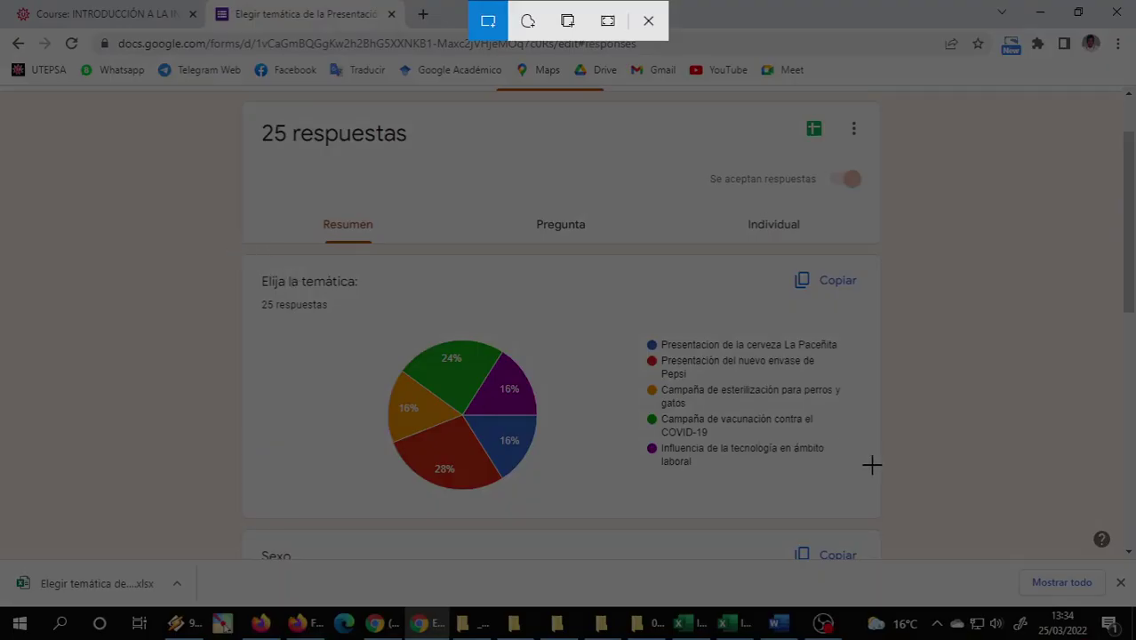
pyautogui.moveTo(858, 482); pyautogui.dragTo(864, 505)
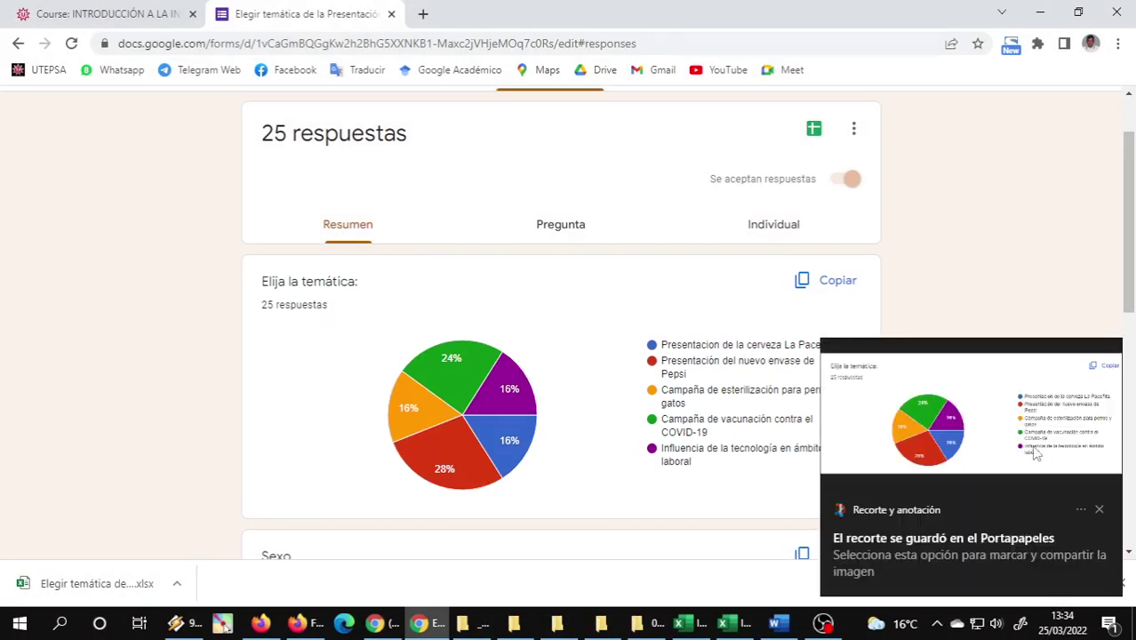
pyautogui.click(1031, 455)
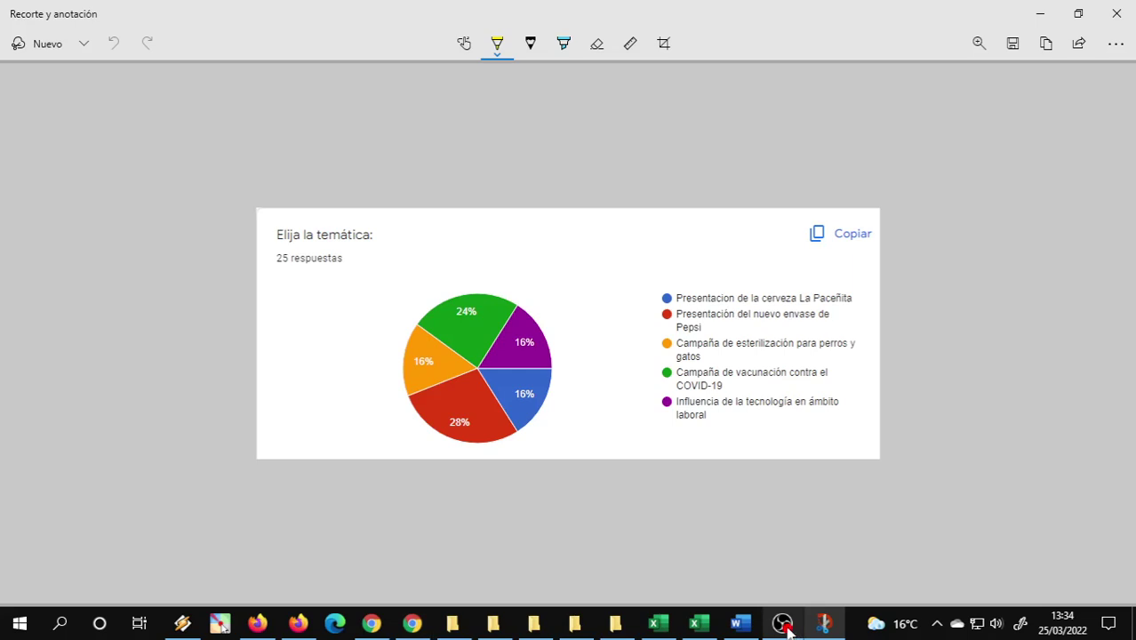
pyautogui.click(783, 625)
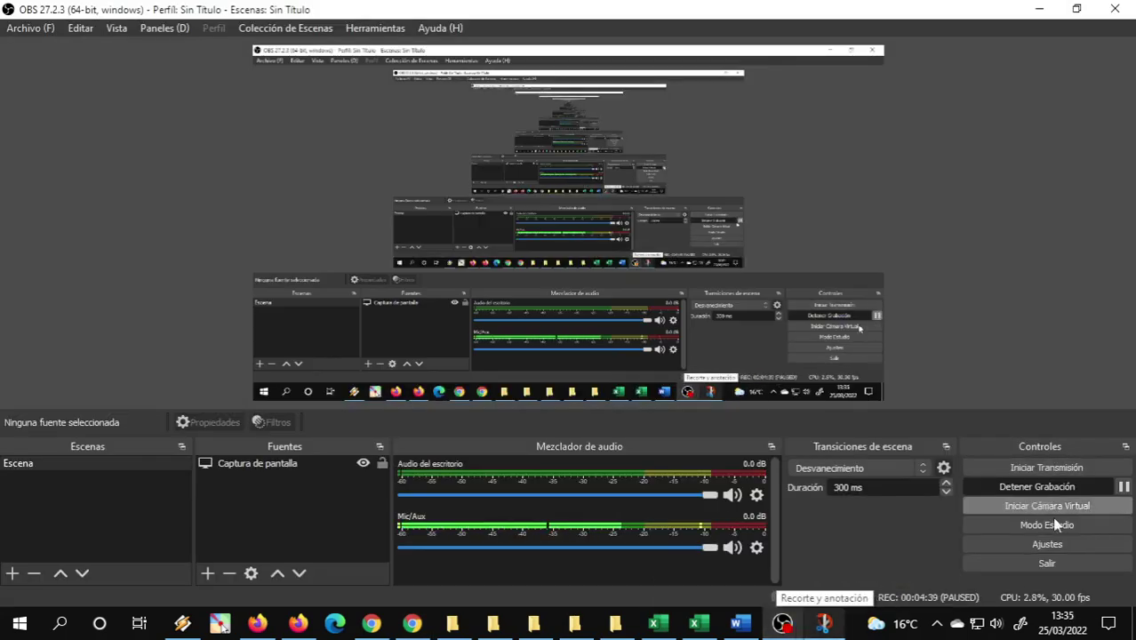
# Post the annotated topic pie chart to the class WhatsApp group, then return to the 26-response summary.
pyautogui.click(412, 624)
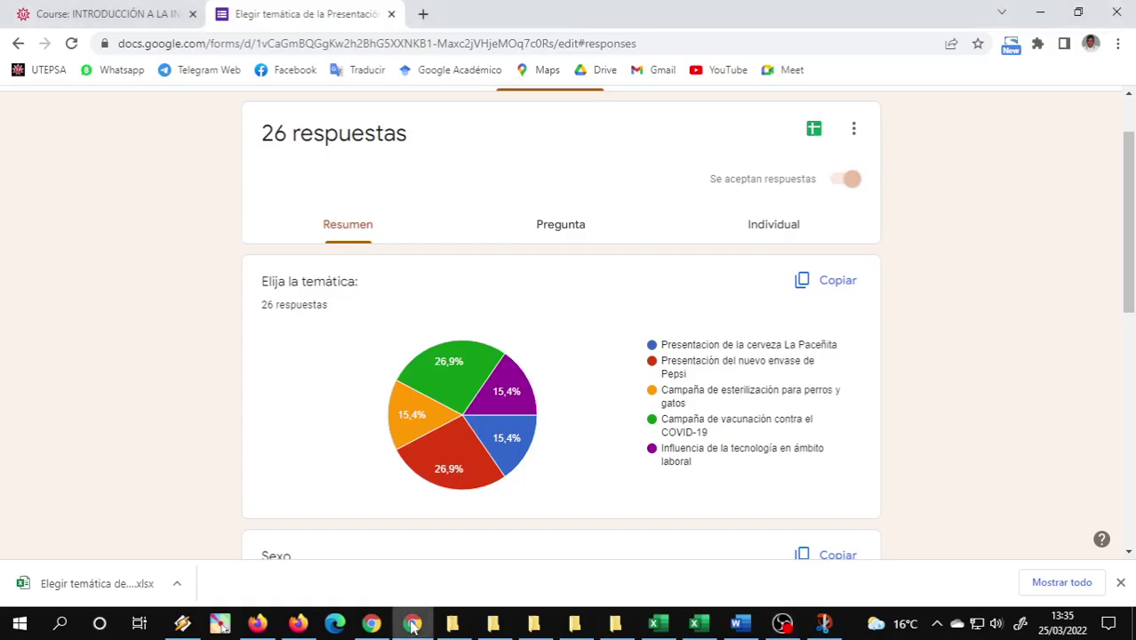
pyautogui.moveTo(781, 623)
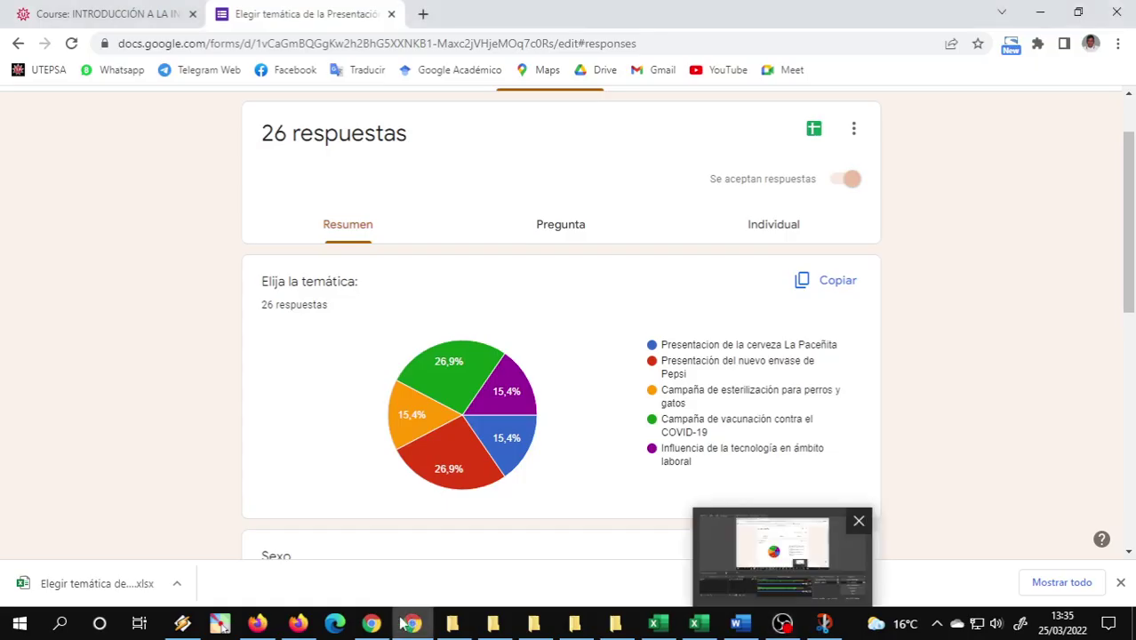
pyautogui.click(403, 625)
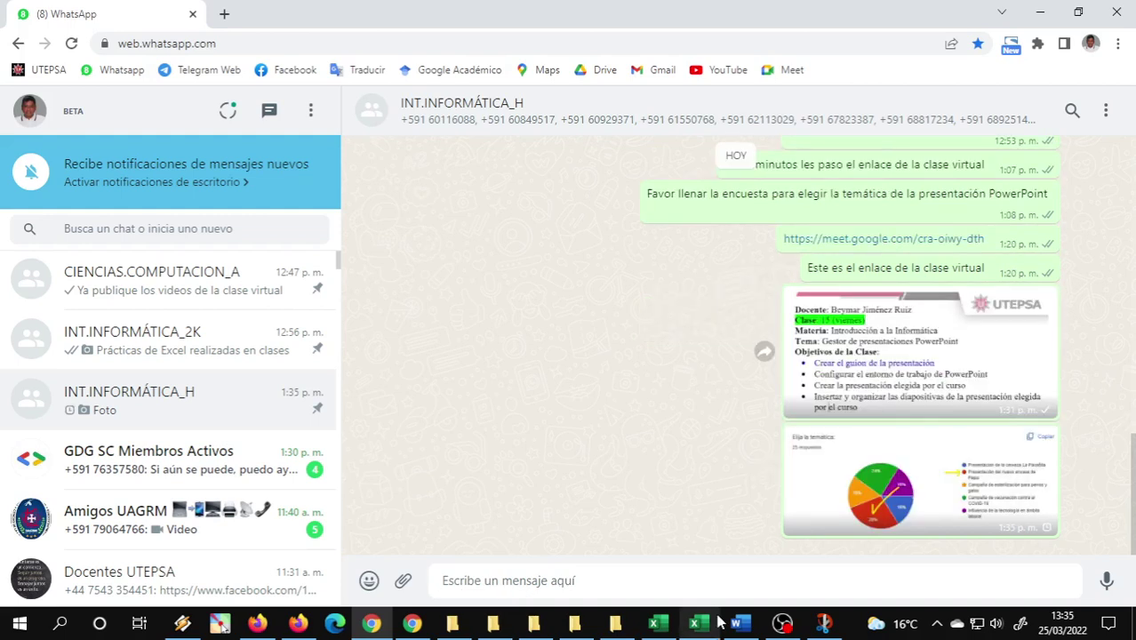
pyautogui.click(412, 623)
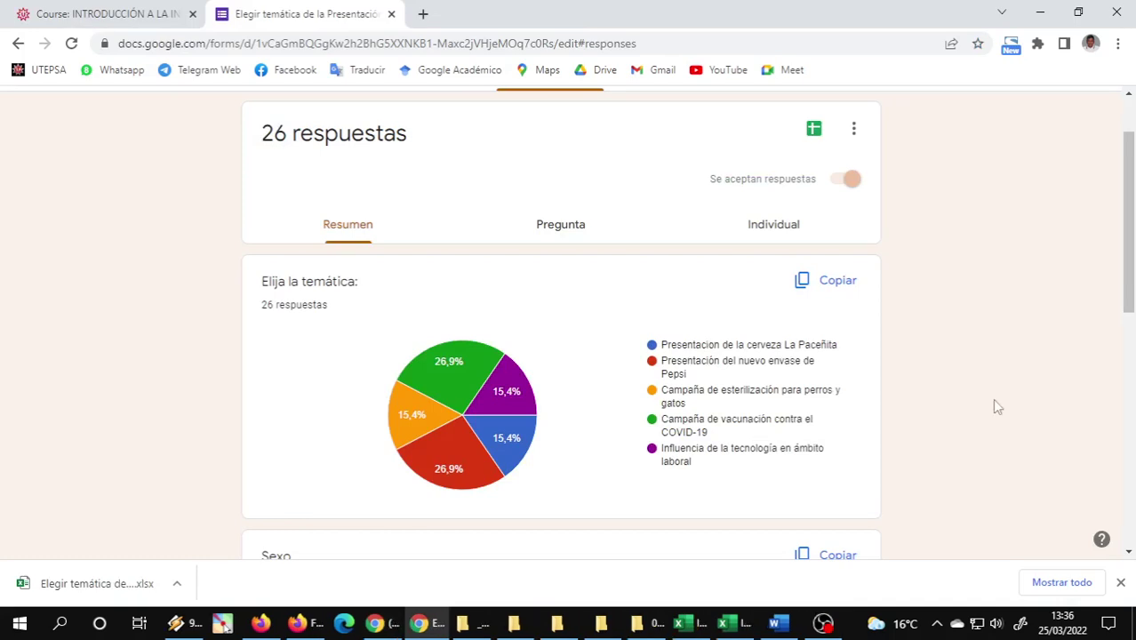
pyautogui.scroll(-1, 945, 400)
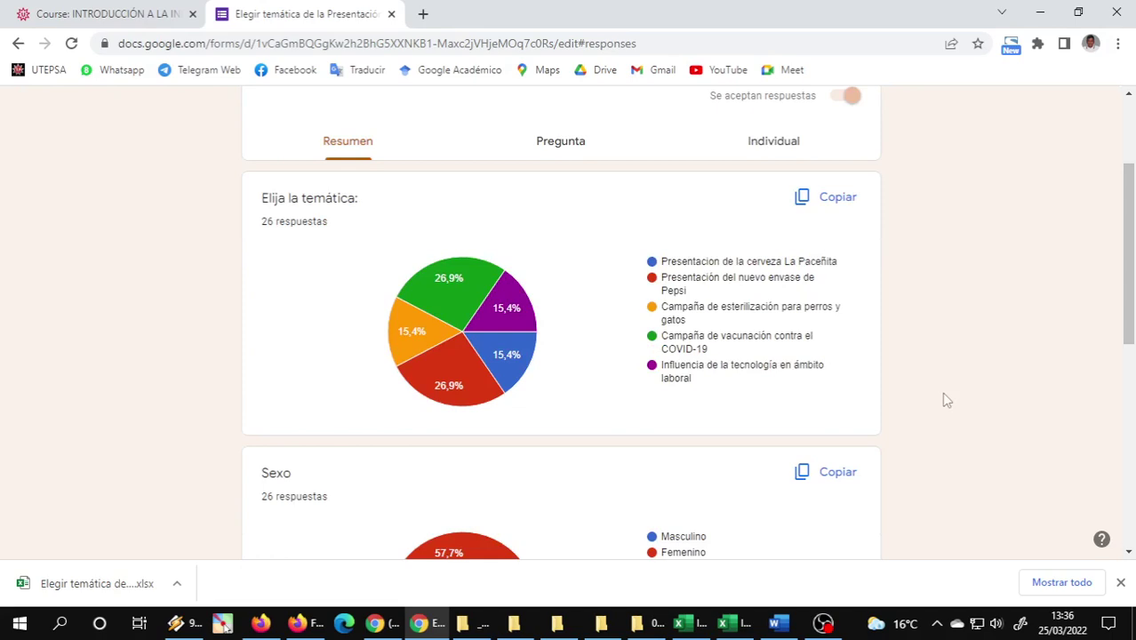
pyautogui.scroll(-3, 364, 270)
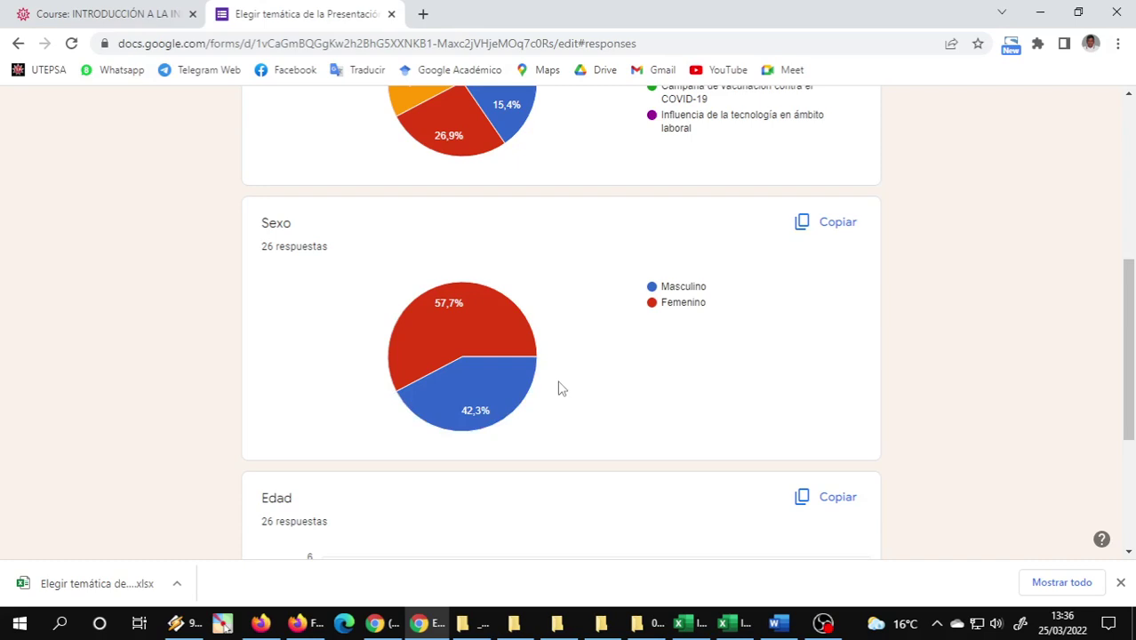
pyautogui.scroll(1, 558, 387)
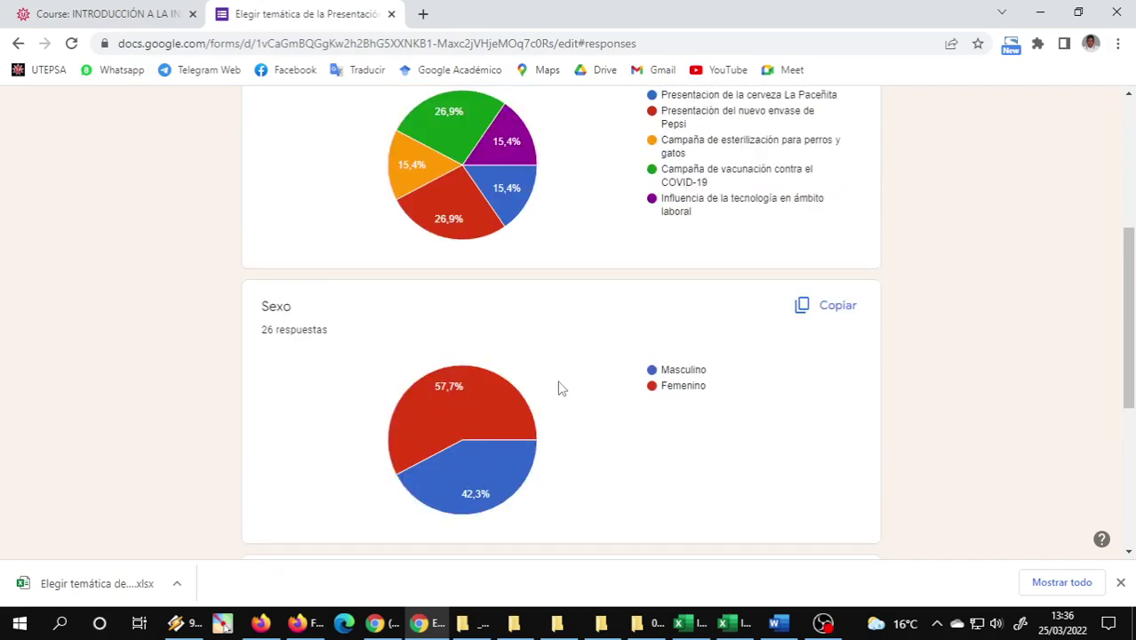
pyautogui.scroll(-4, 558, 388)
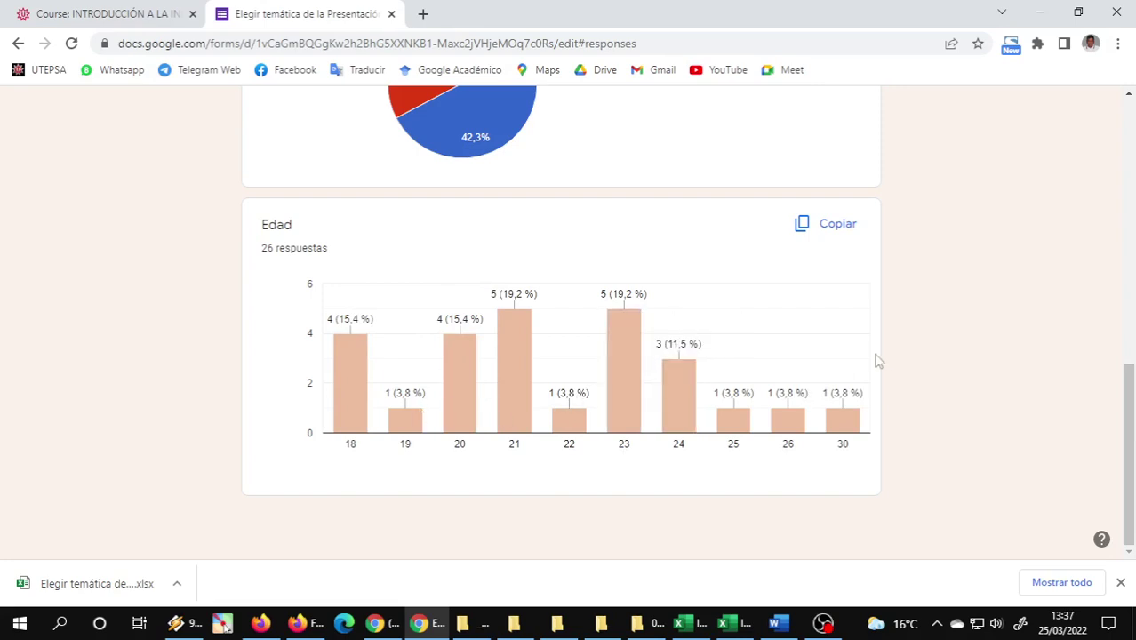
pyautogui.scroll(5, 838, 356)
pyautogui.scroll(3, 836, 355)
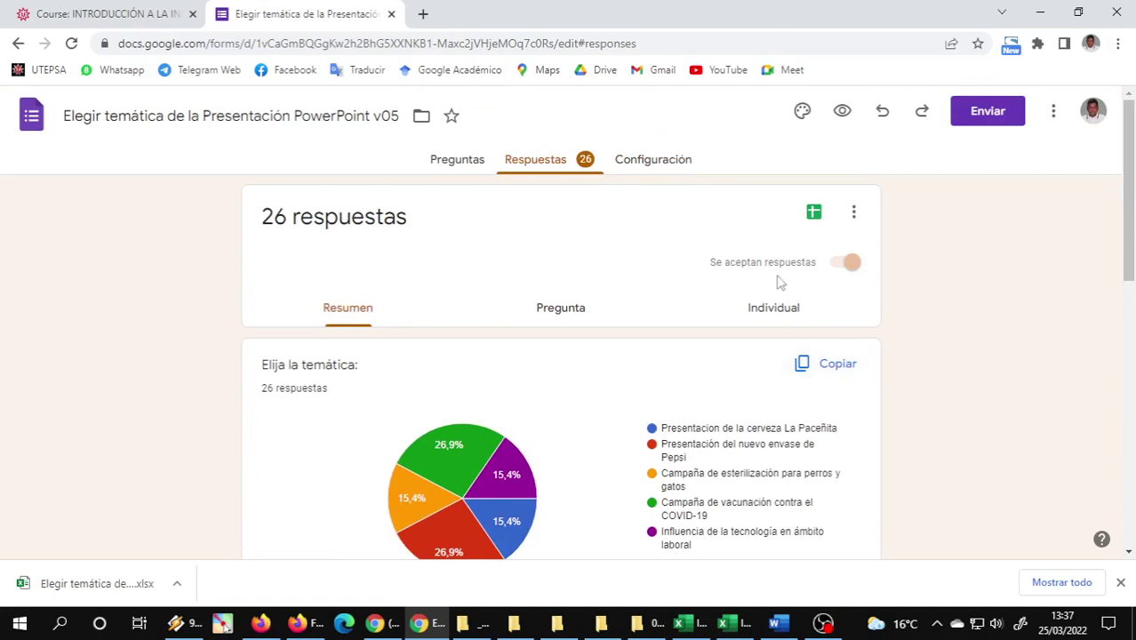
pyautogui.scroll(-3, 727, 392)
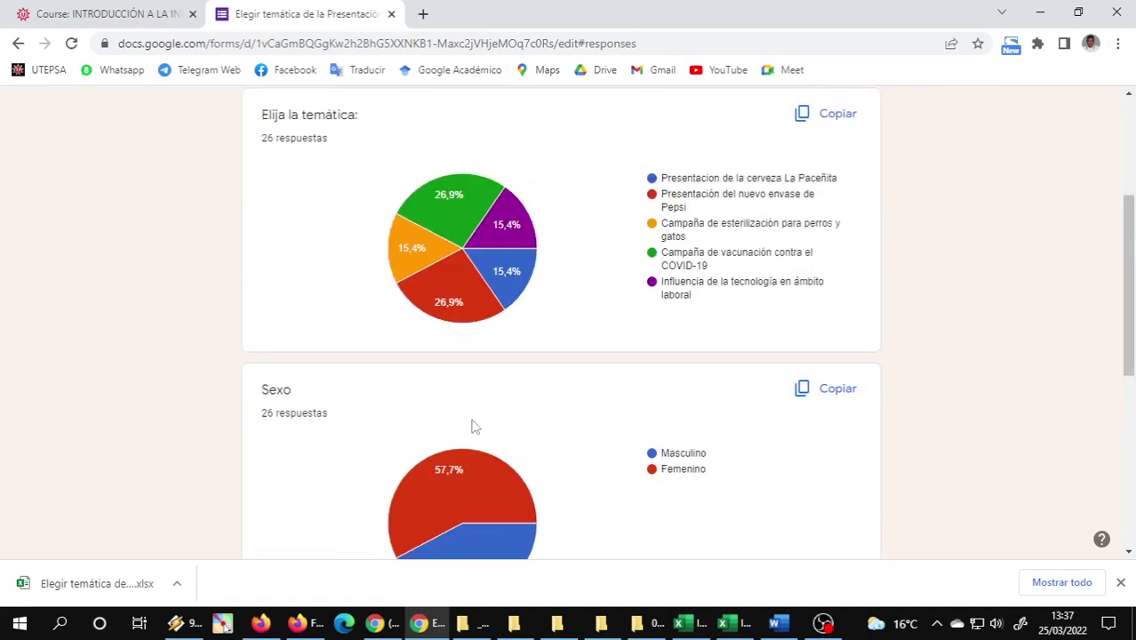
pyautogui.scroll(-1, 485, 360)
pyautogui.scroll(-3, 486, 358)
pyautogui.scroll(-1, 486, 359)
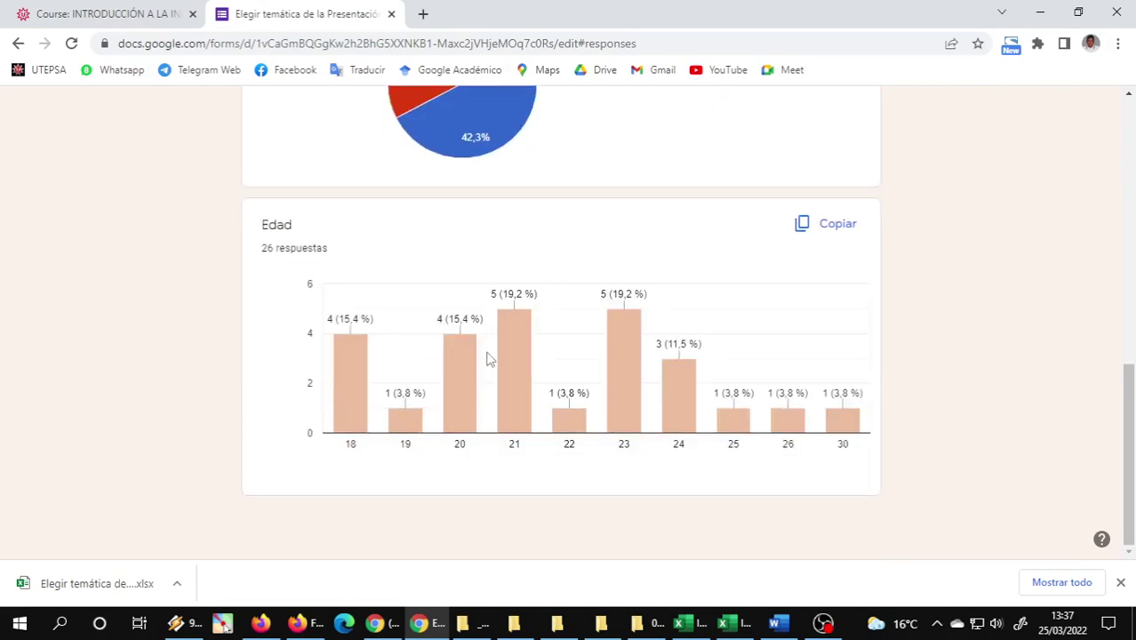
pyautogui.scroll(2, 487, 359)
pyautogui.scroll(3, 488, 358)
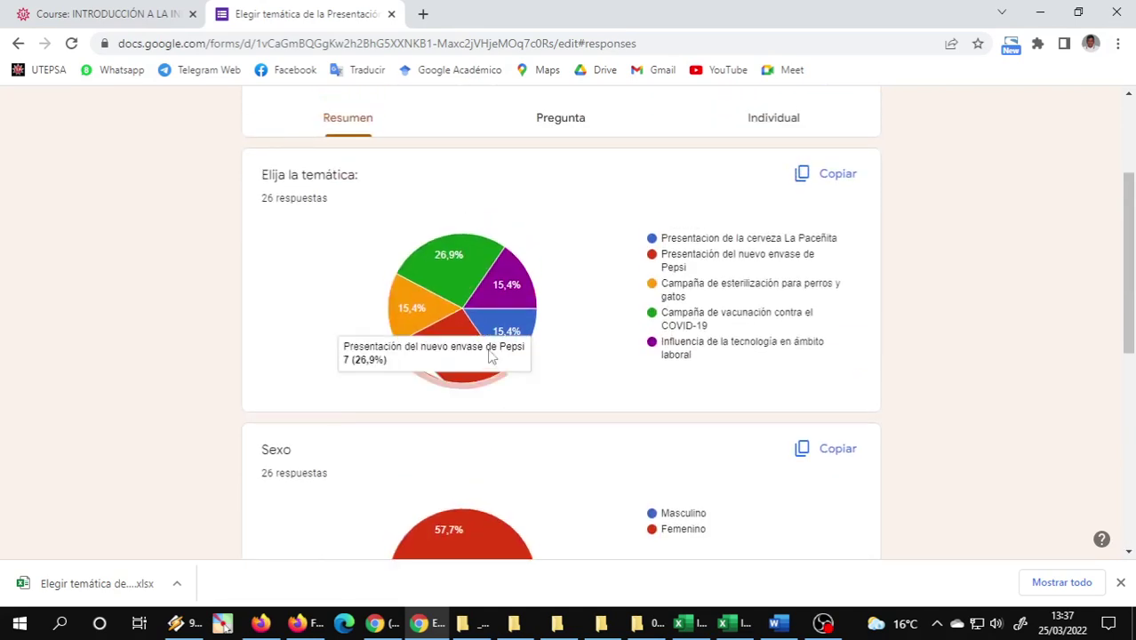
pyautogui.scroll(-3, 490, 357)
pyautogui.scroll(5, 489, 358)
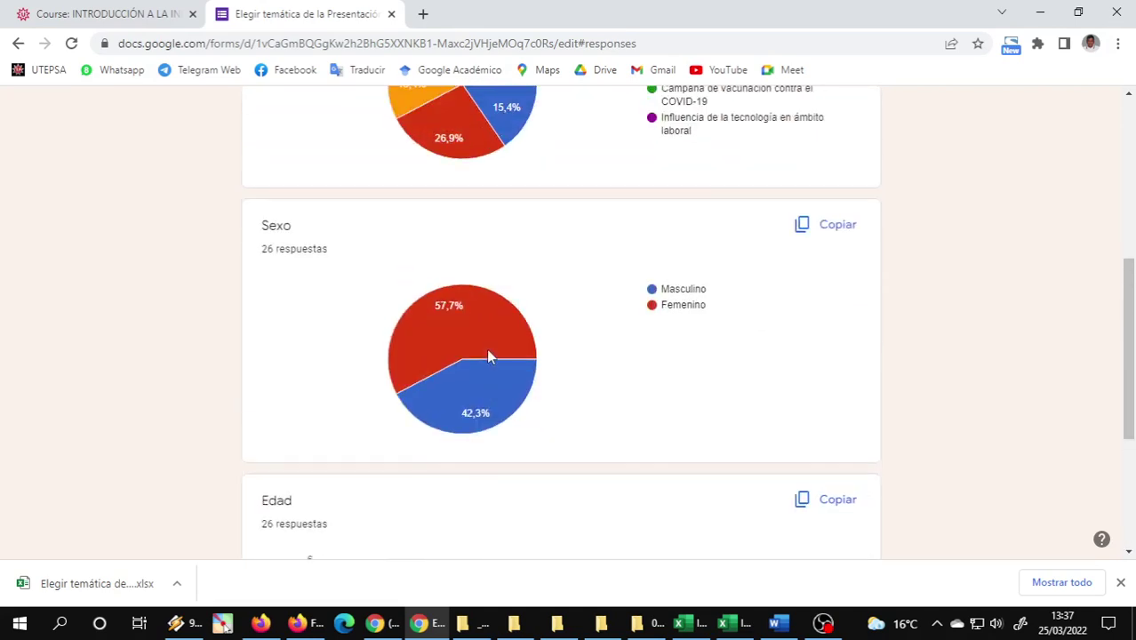
pyautogui.scroll(-1, 451, 274)
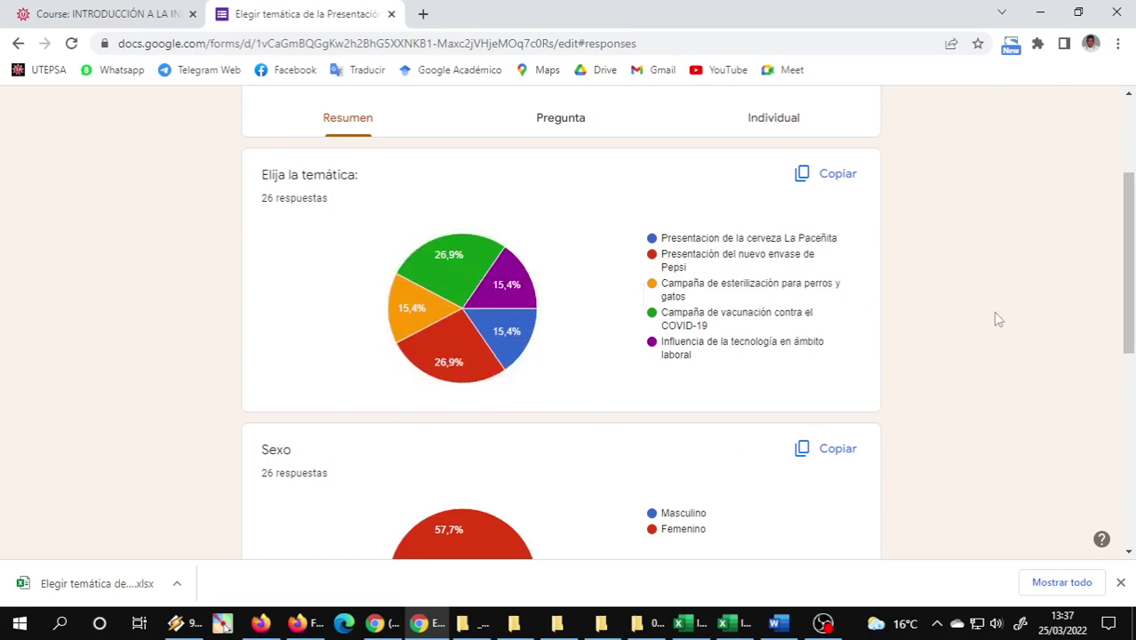
pyautogui.scroll(2, 889, 328)
pyautogui.scroll(1, 887, 327)
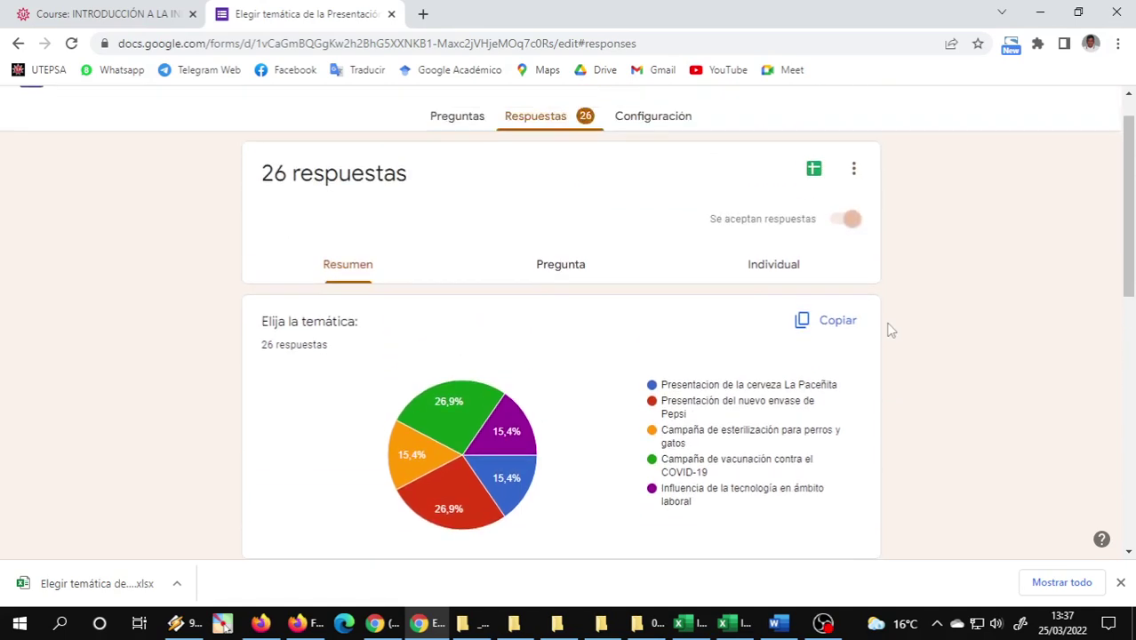
pyautogui.scroll(1, 884, 320)
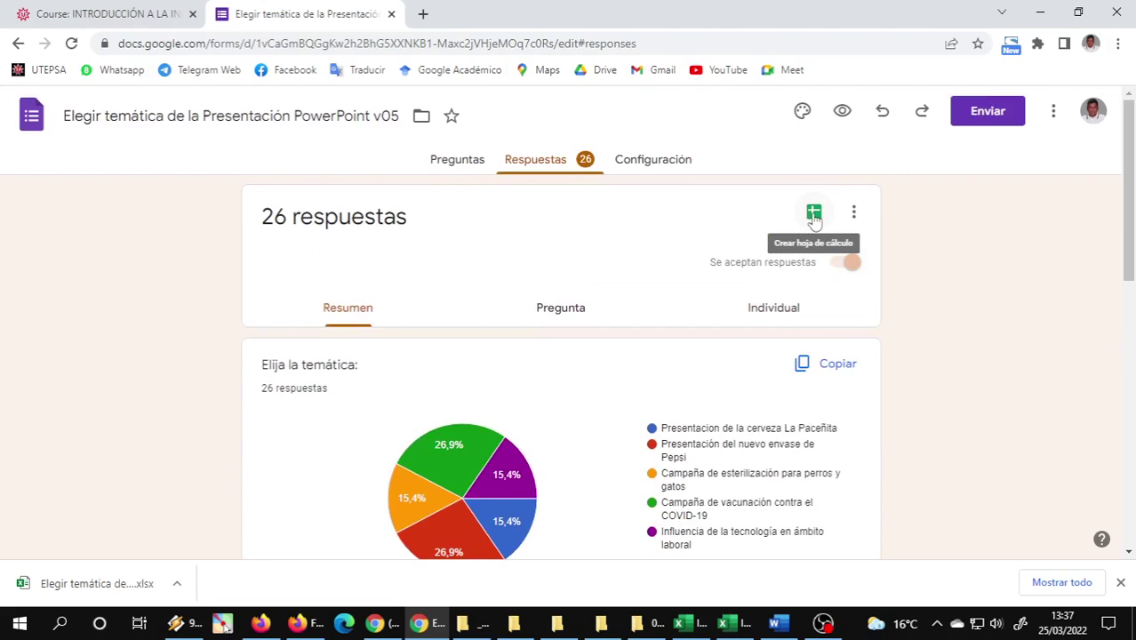
# Link the form responses to a newly created Google Sheets spreadsheet.
pyautogui.click(814, 214)
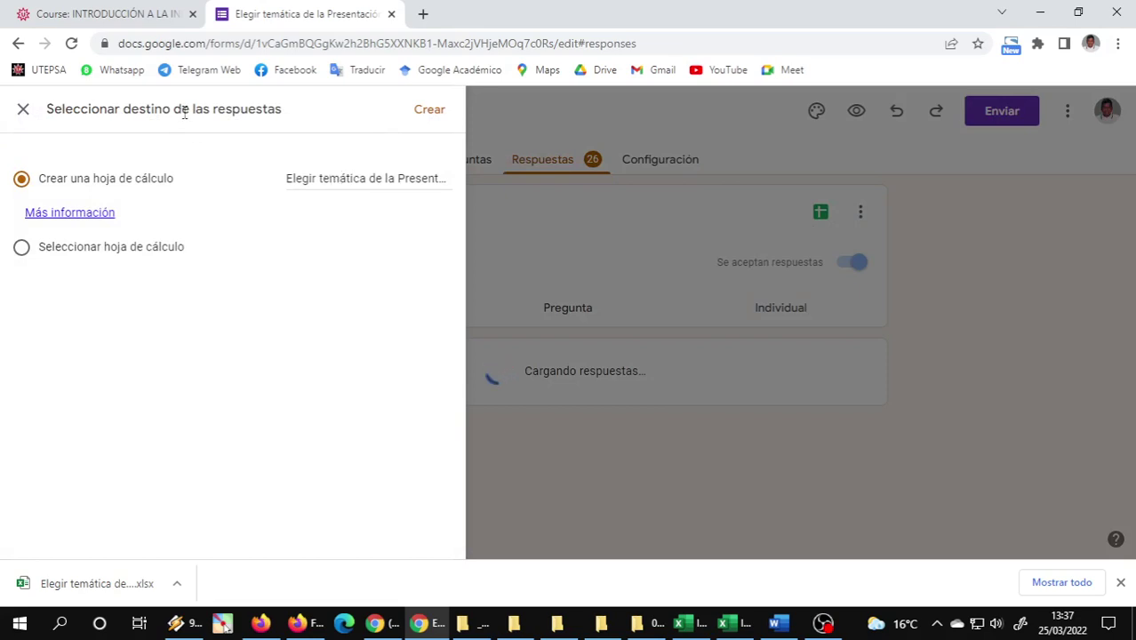
pyautogui.click(429, 111)
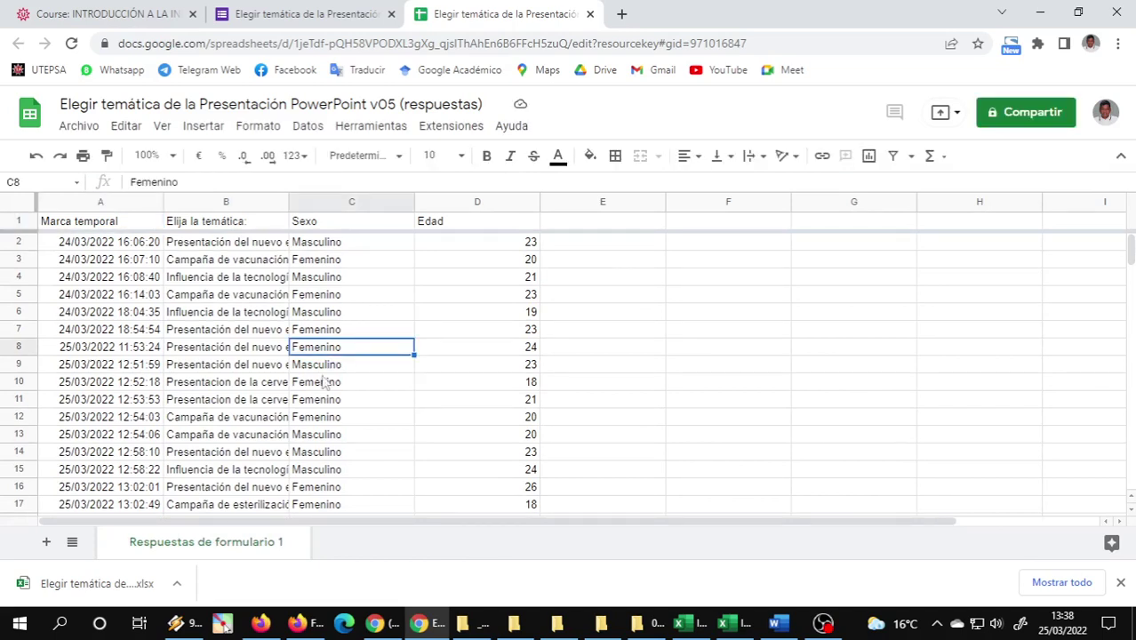
# Download the responses sheet as Microsoft Excel (.xlsx) and check the rows through row 27.
pyautogui.click(139, 316)
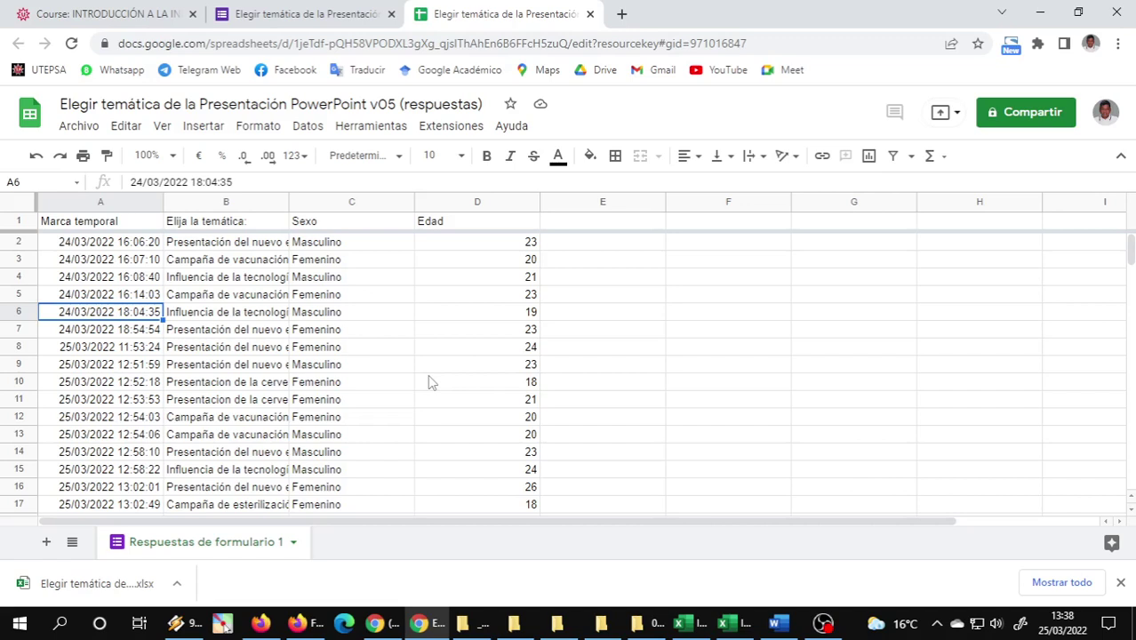
pyautogui.click(226, 365)
pyautogui.click(80, 127)
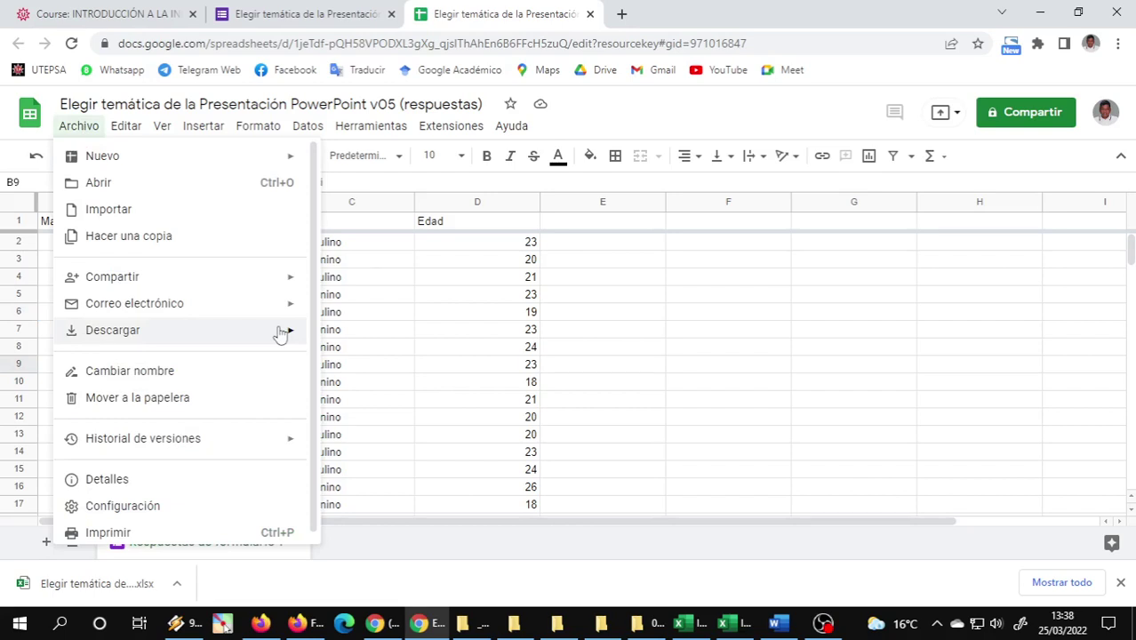
pyautogui.click(280, 333)
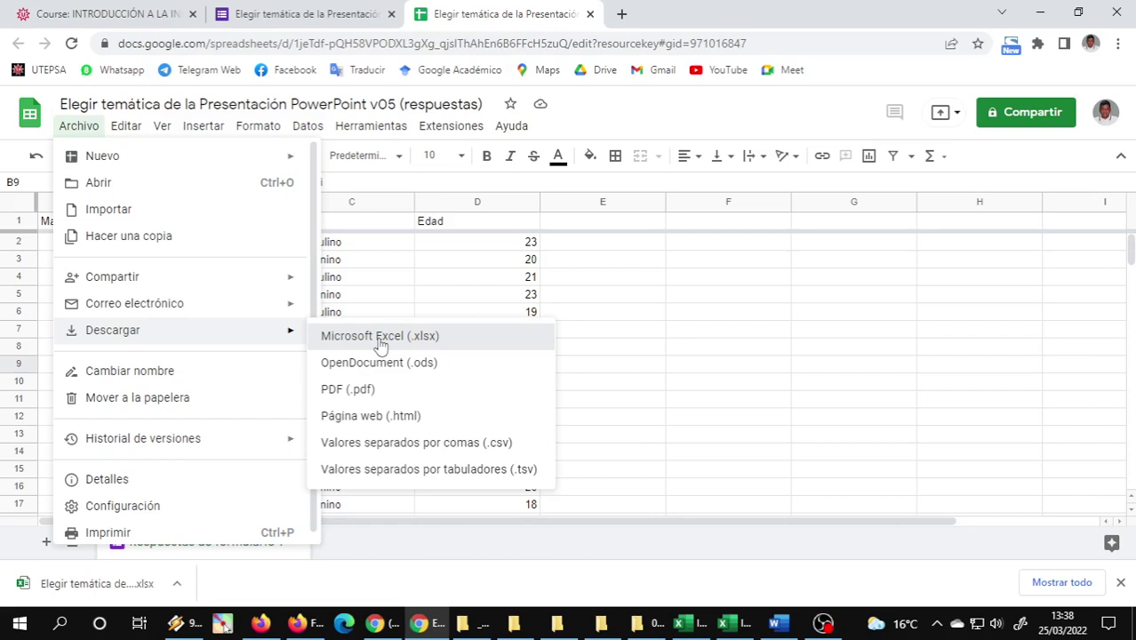
pyautogui.click(381, 338)
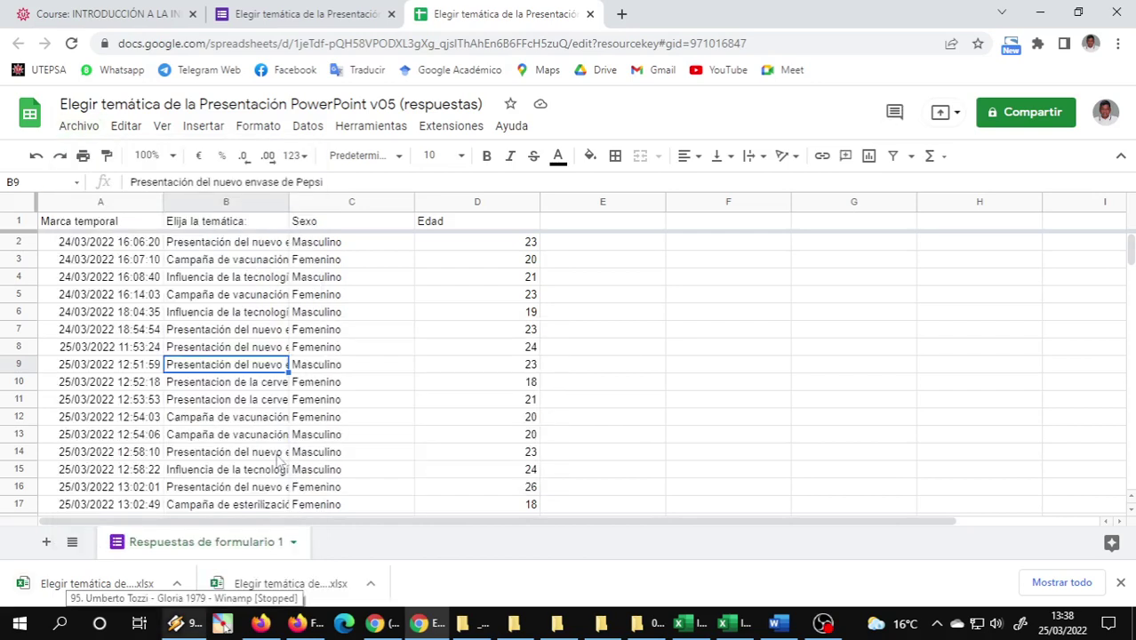
pyautogui.scroll(-5, 278, 458)
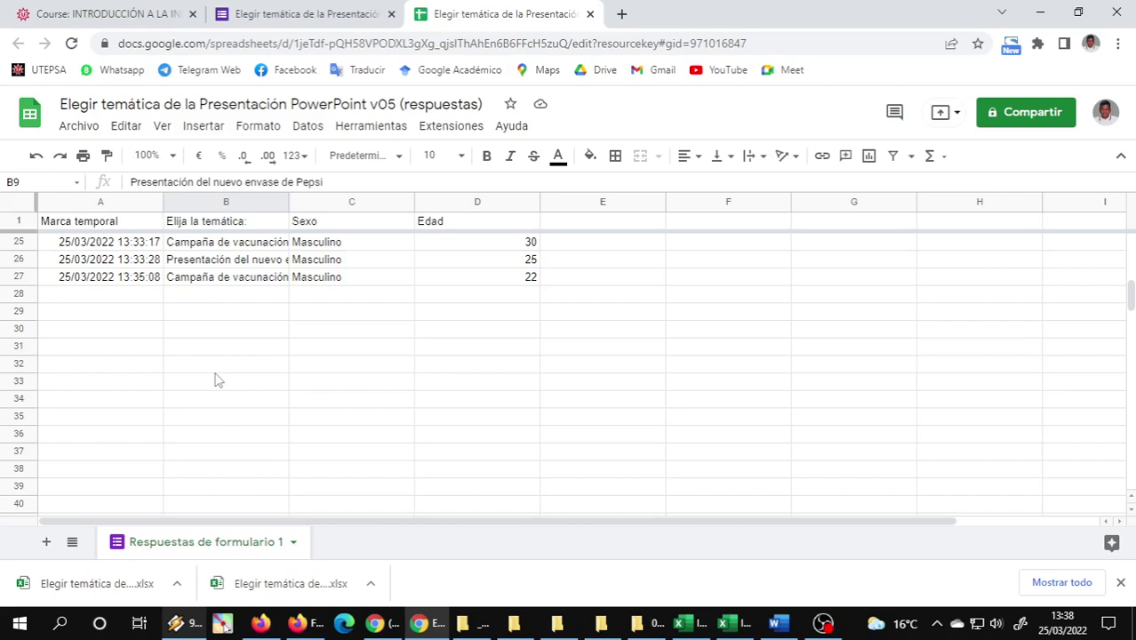
# Close the Sheets tab and prefix the downloaded responses file name with 04.70.
pyautogui.hotkey('ctrl', 'w')
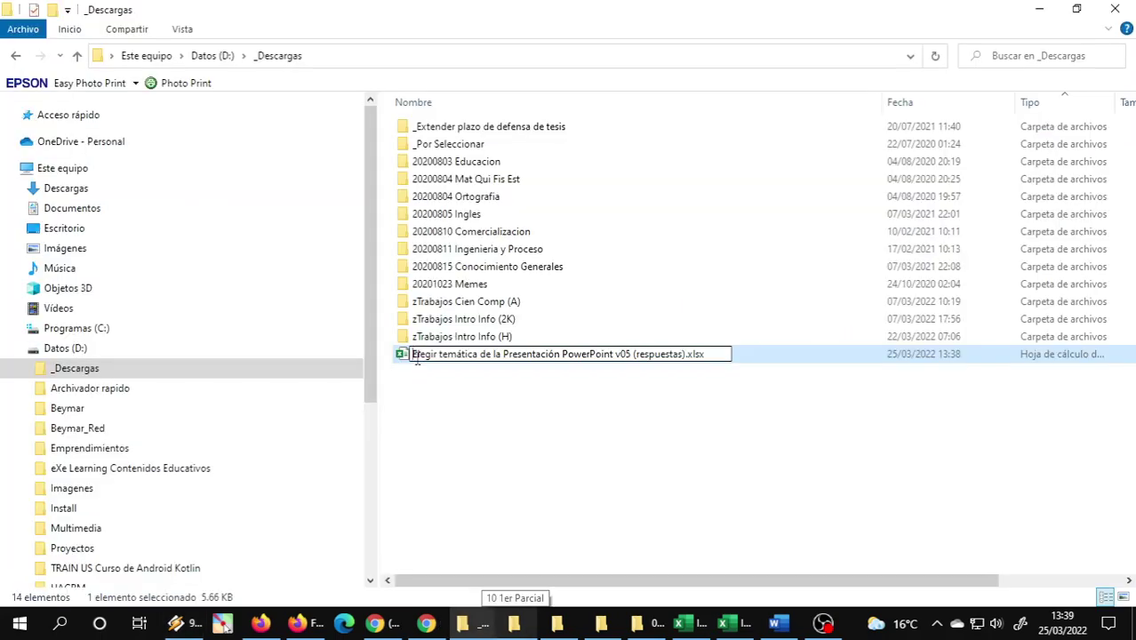
pyautogui.write('04.70')
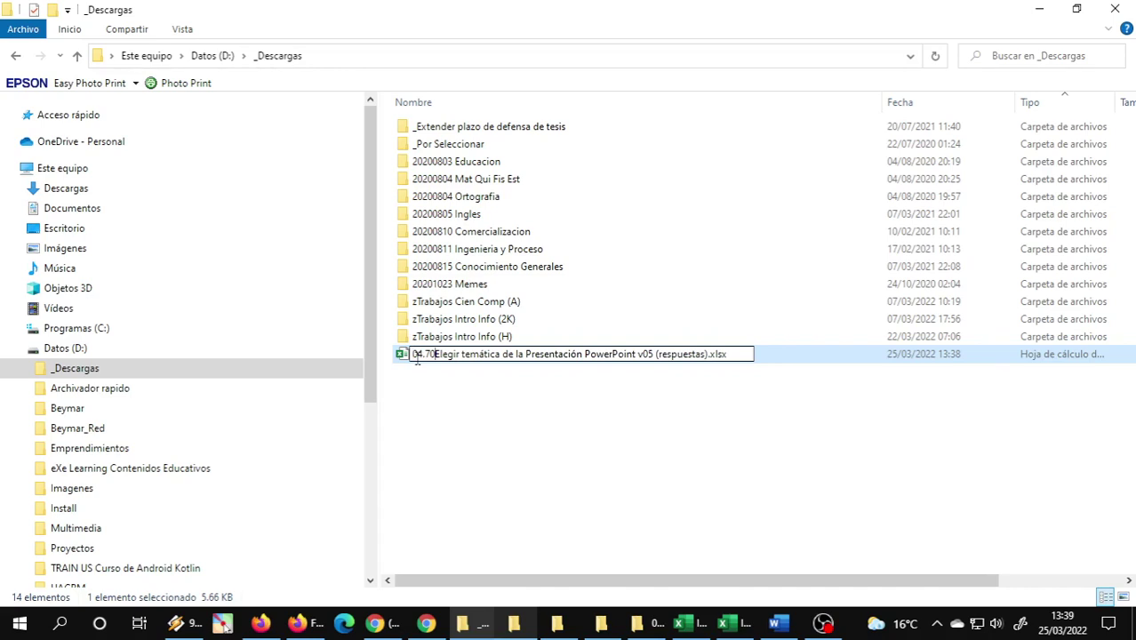
pyautogui.press('Return')
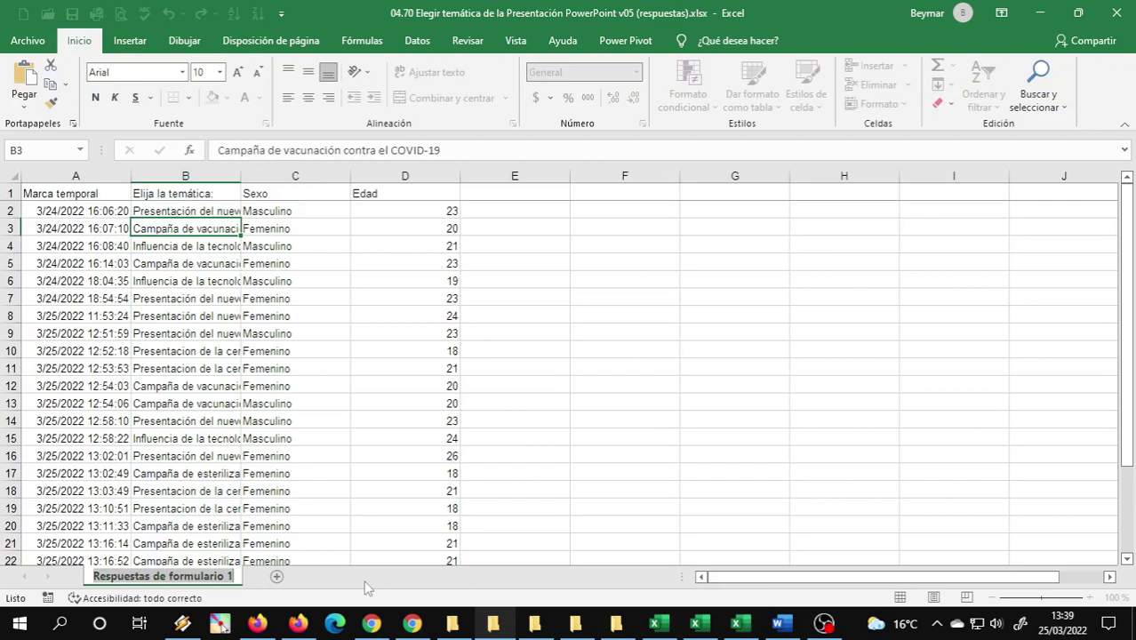
# Rename the sheet DatosEncuesta and browse the theme answers from B9 downward.
pyautogui.write('DatosEncuesta')
pyautogui.press('Return')
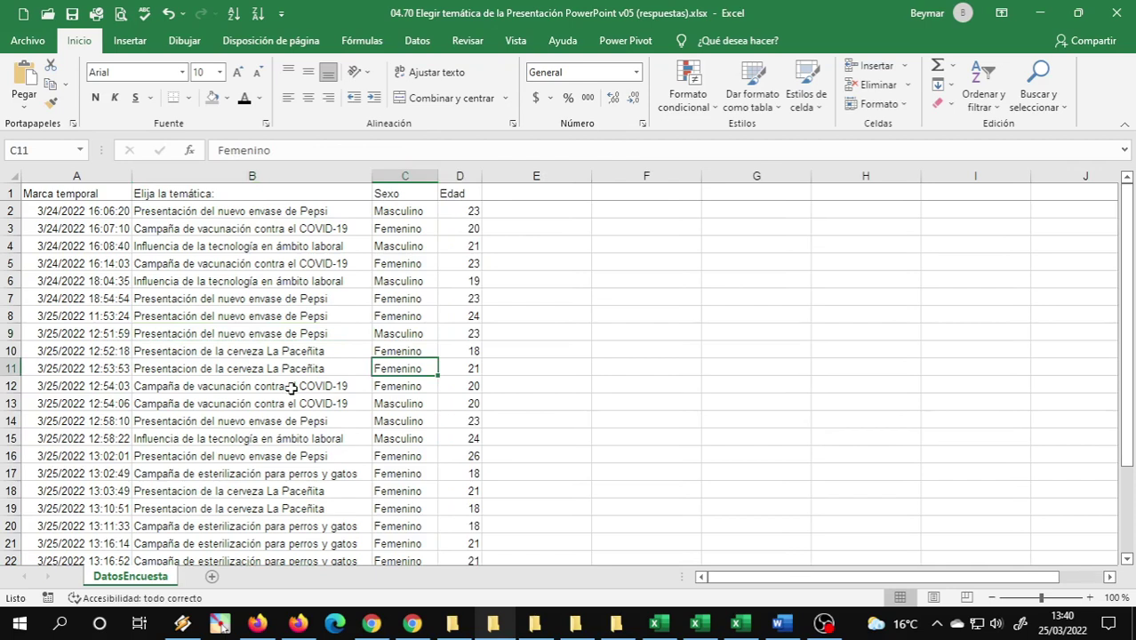
pyautogui.click(360, 334)
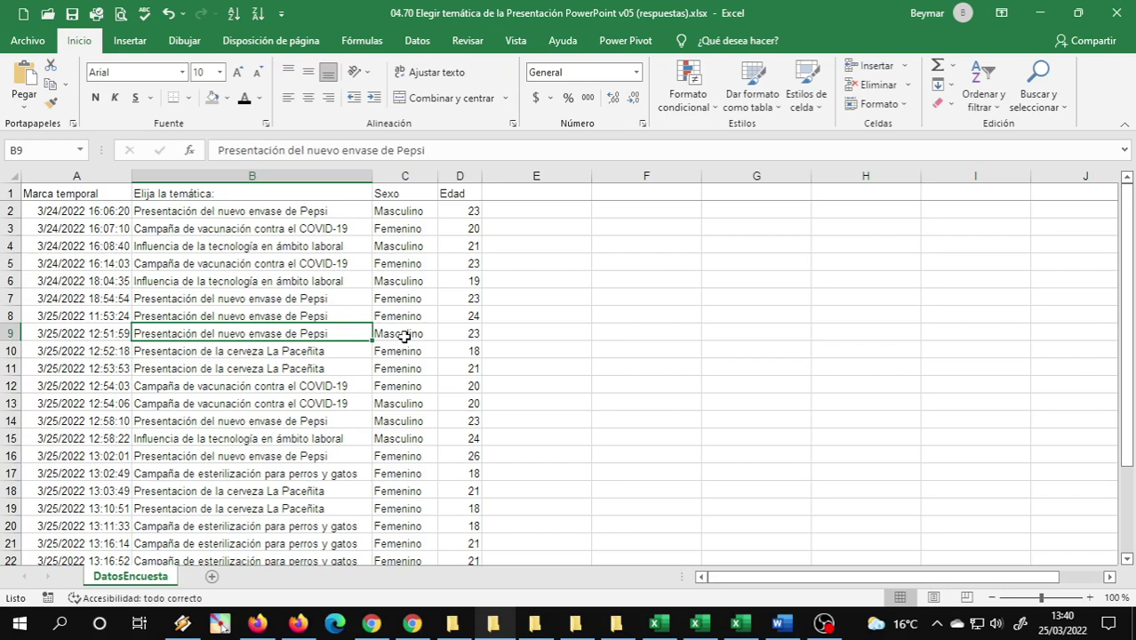
pyautogui.press('Down')
pyautogui.press('Down')
pyautogui.press('Down')
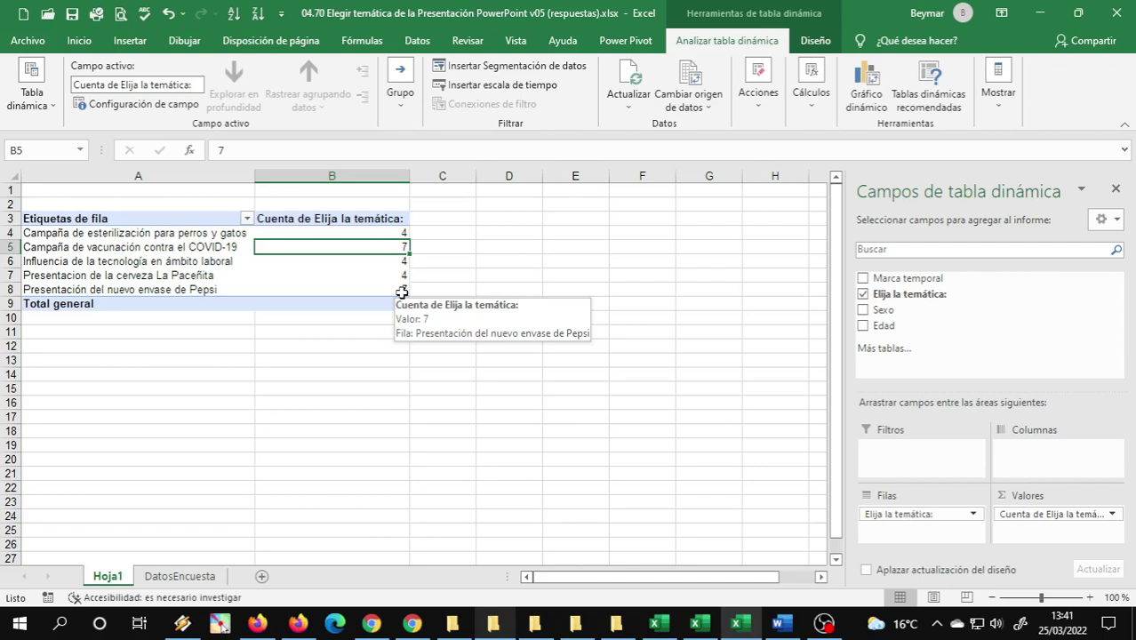
# Inspect a theme count in the pivot table and its value field options.
pyautogui.click(402, 293)
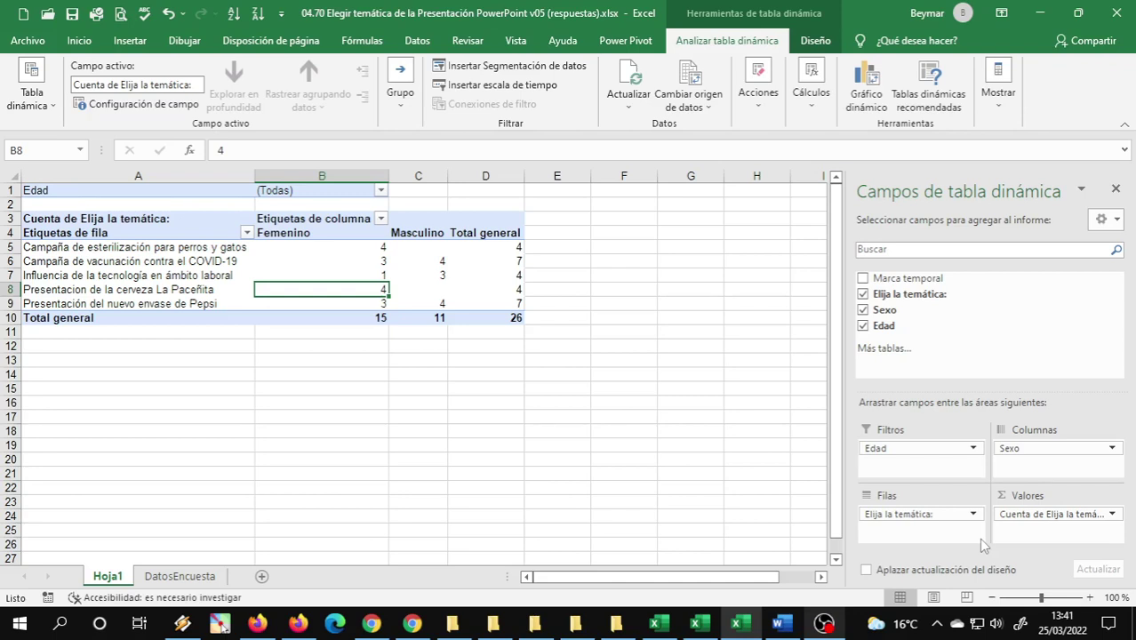
pyautogui.click(1049, 514)
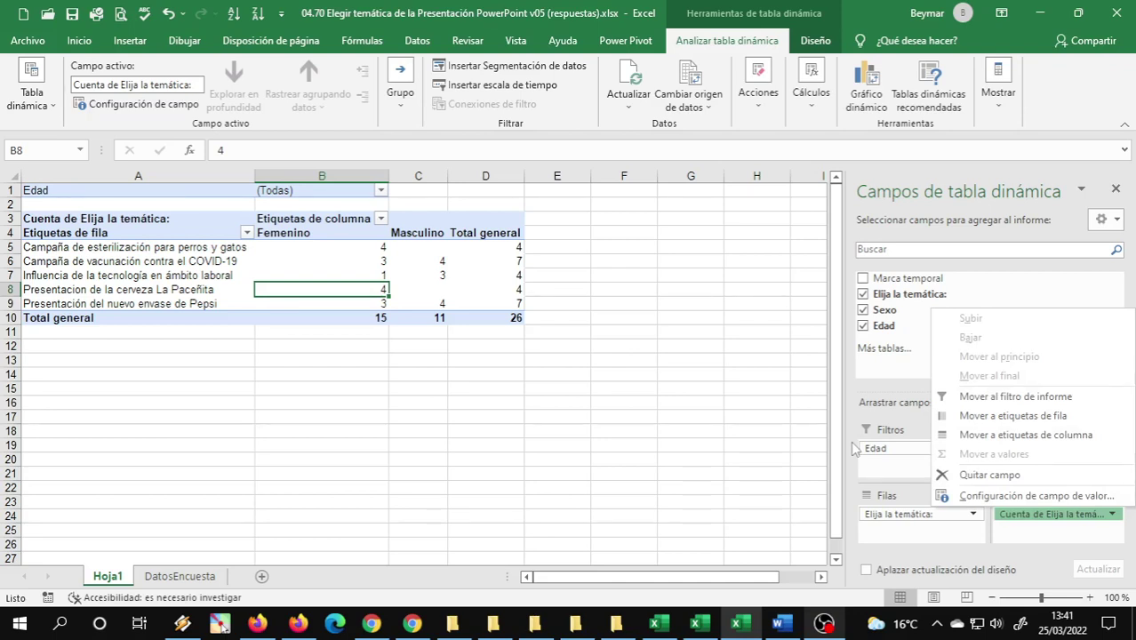
pyautogui.click(854, 449)
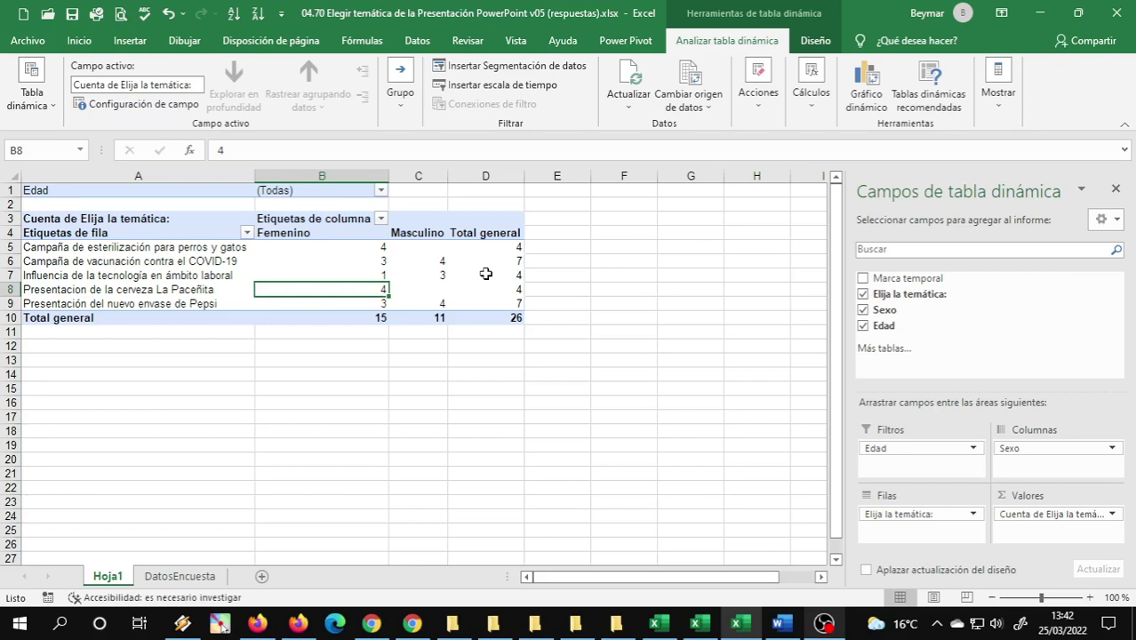
# Review the COVID-19 campaign and Pepsi packaging counts by Femenino and Masculino.
pyautogui.click(103, 262)
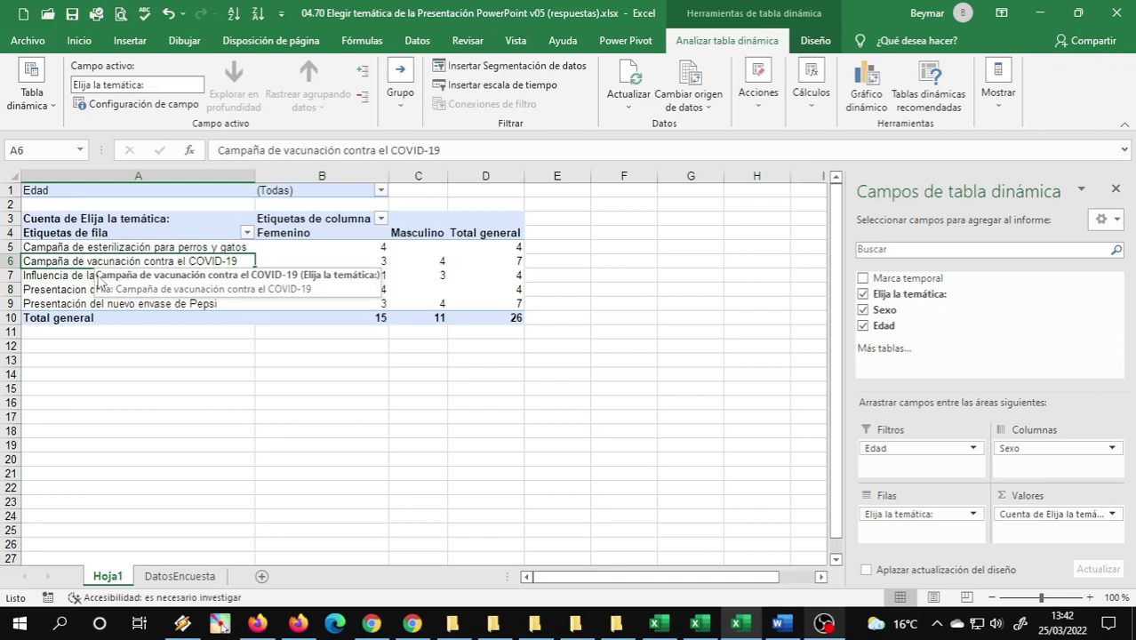
pyautogui.click(105, 289)
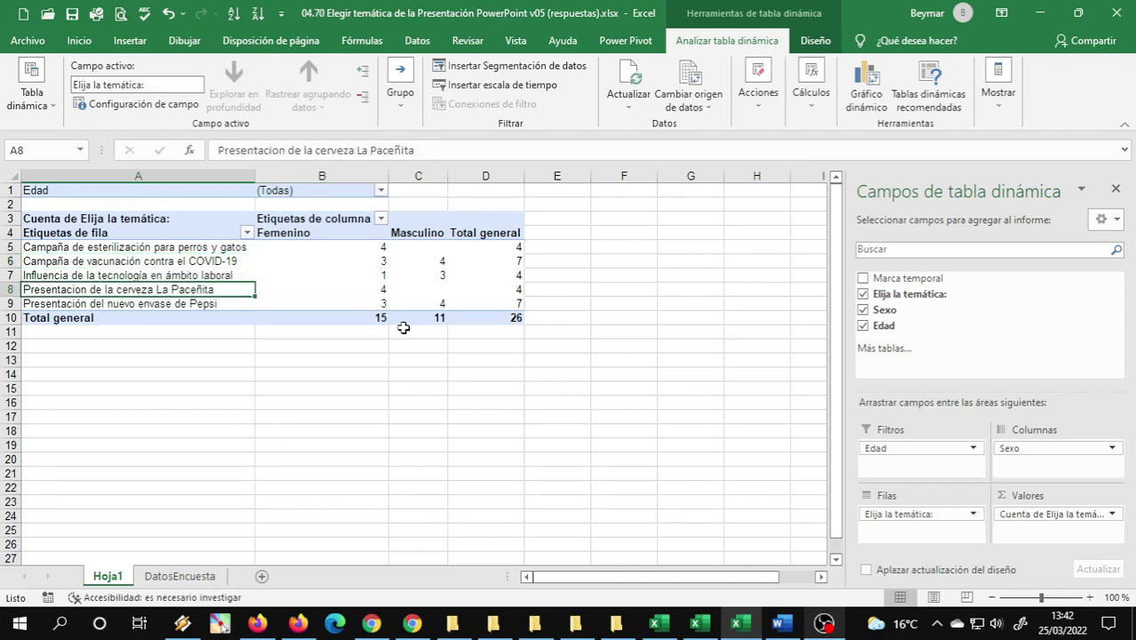
pyautogui.click(466, 263)
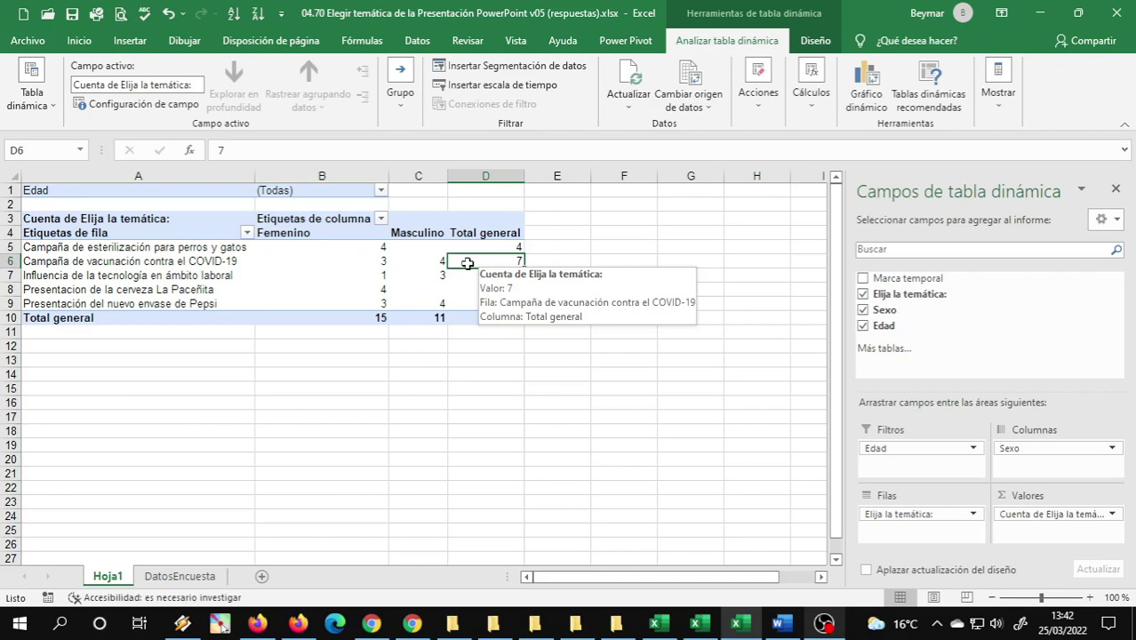
pyautogui.click(378, 263)
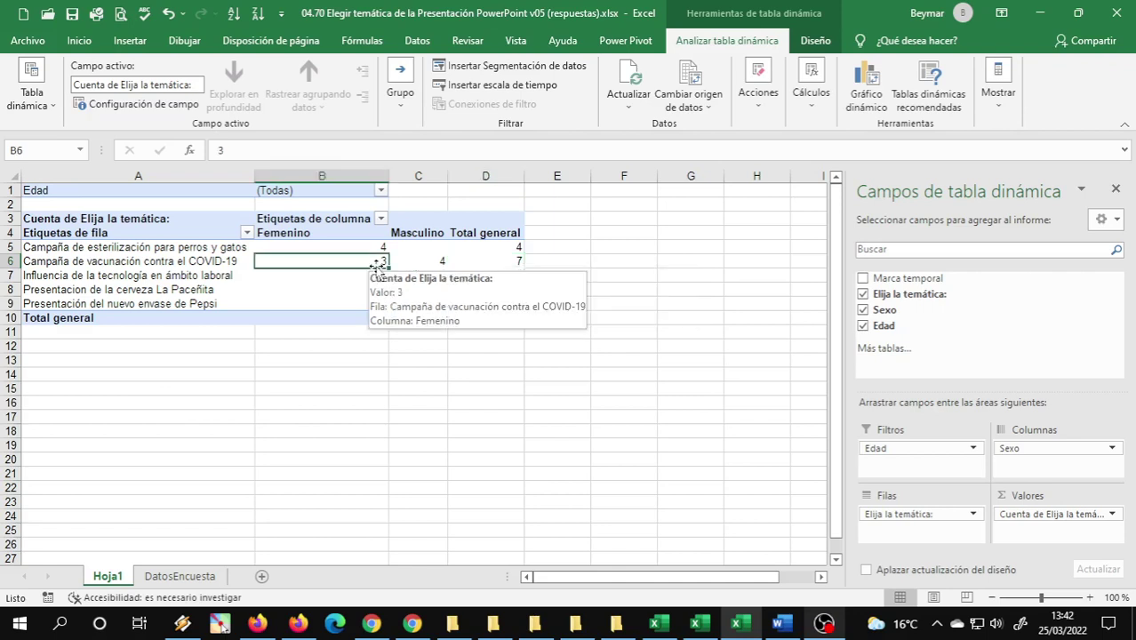
pyautogui.click(523, 306)
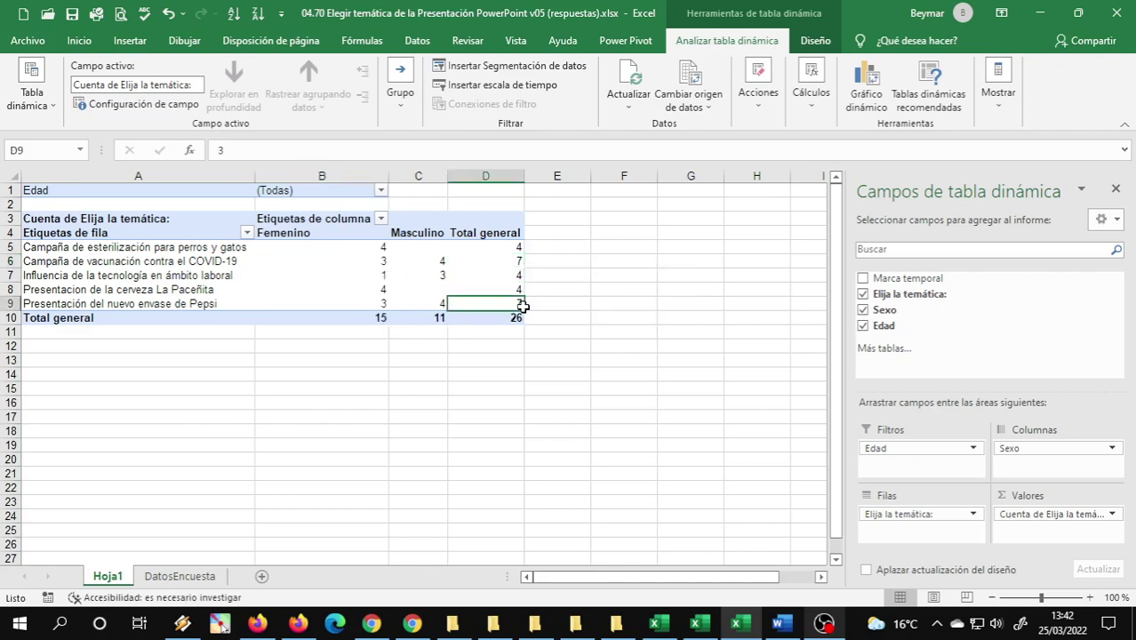
pyautogui.click(437, 305)
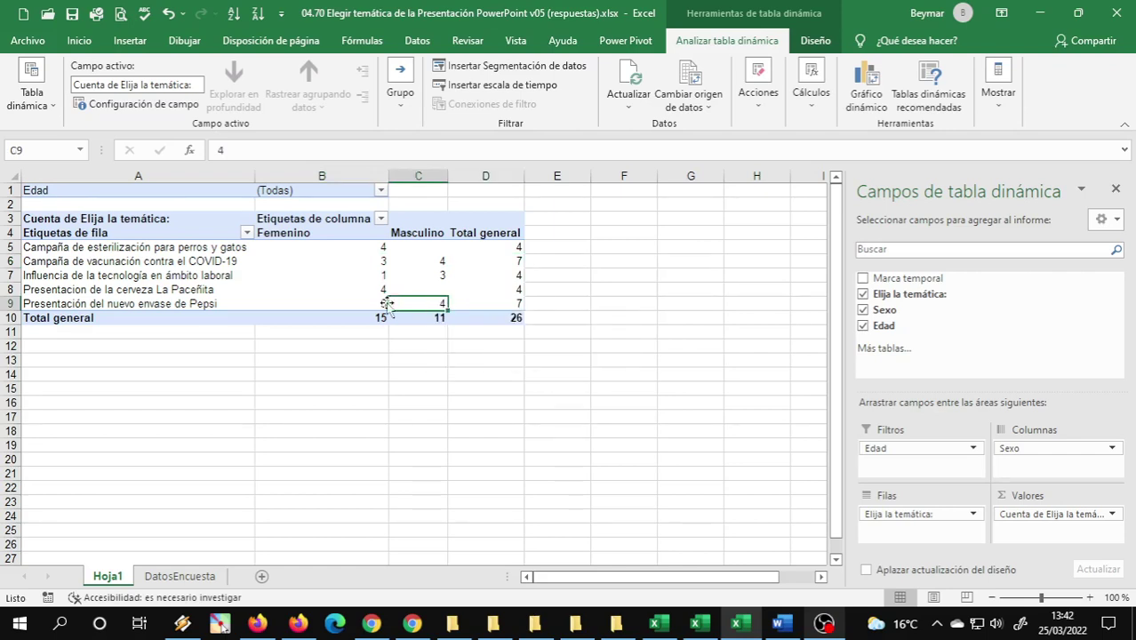
pyautogui.moveTo(364, 304)
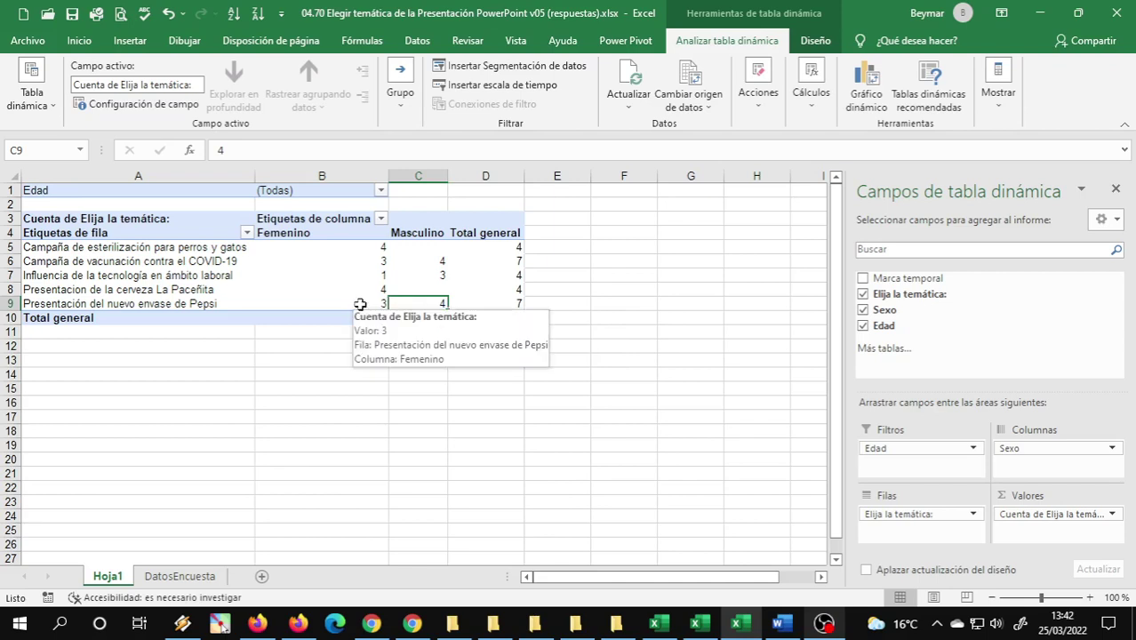
pyautogui.press('Up')
pyautogui.press('Up')
pyautogui.press('Up')
pyautogui.press('Left')
pyautogui.hotkey('shift', 'Right')
pyautogui.press('Down')
pyautogui.press('Down')
pyautogui.press('Down')
pyautogui.hotkey('shift', 'Right')
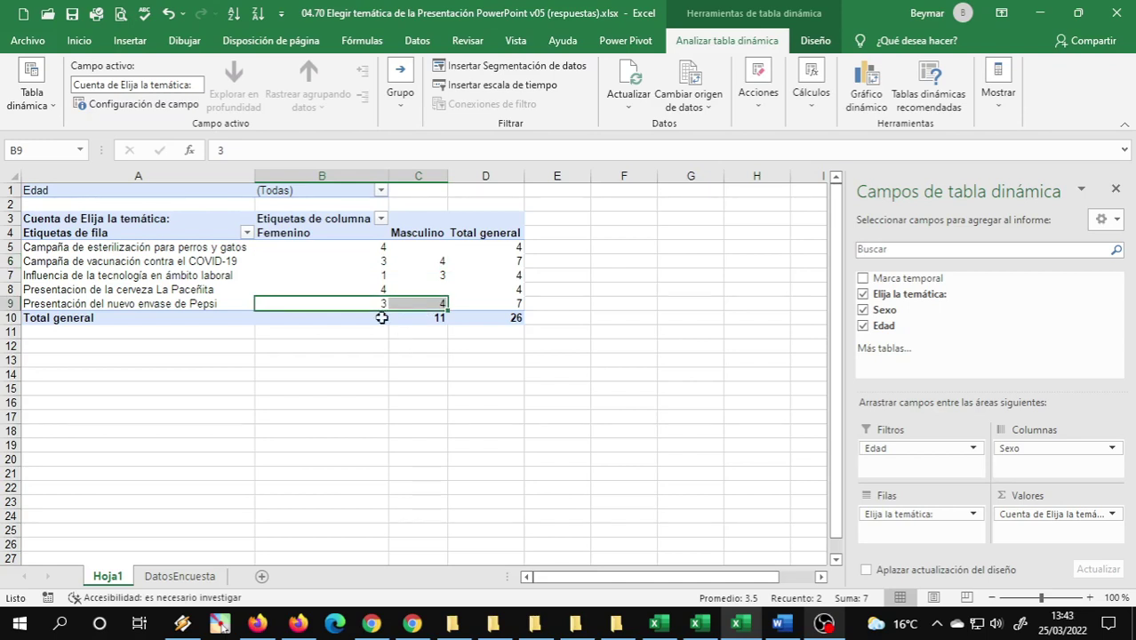
# Check sterilization, technology influence and La Paceñita counts, then select Edad filter cell A1.
pyautogui.click(371, 245)
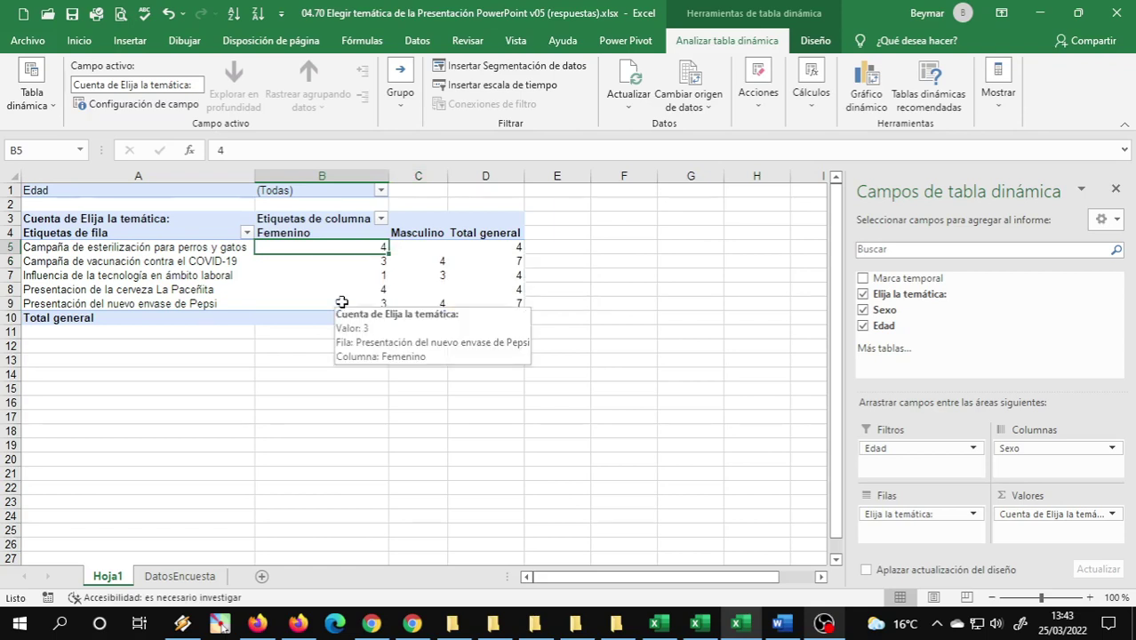
pyautogui.click(368, 274)
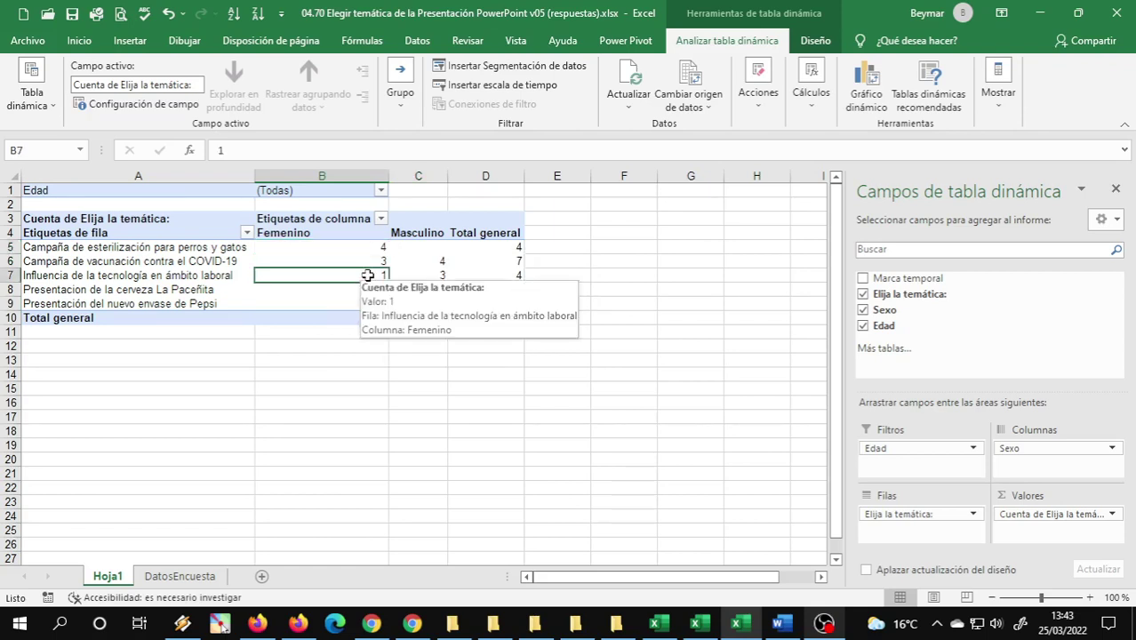
pyautogui.click(442, 276)
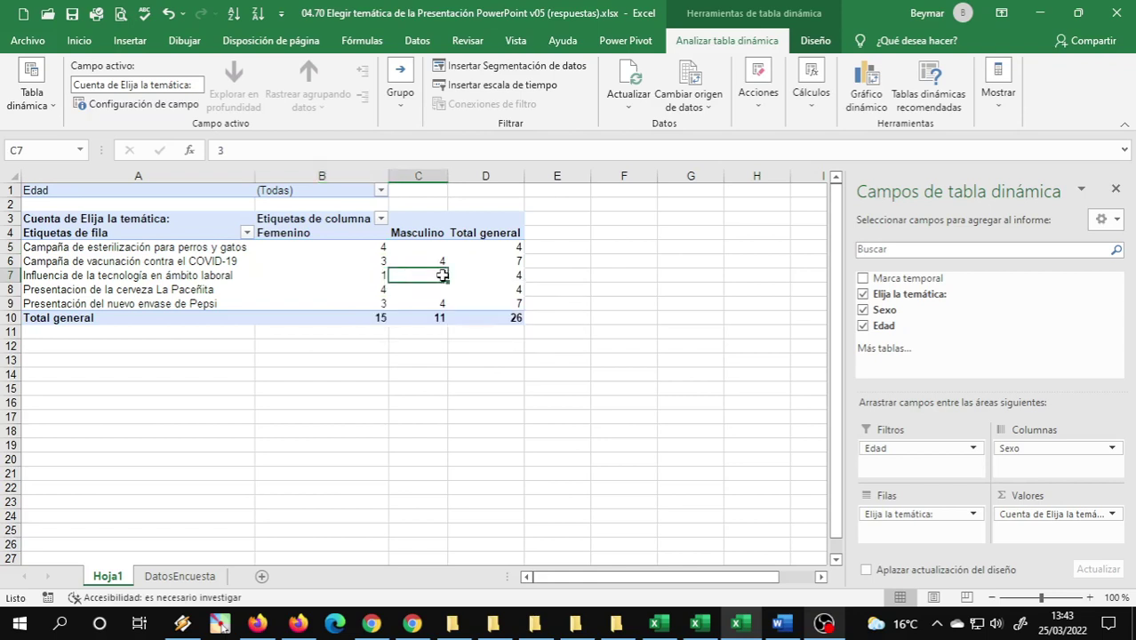
pyautogui.click(364, 274)
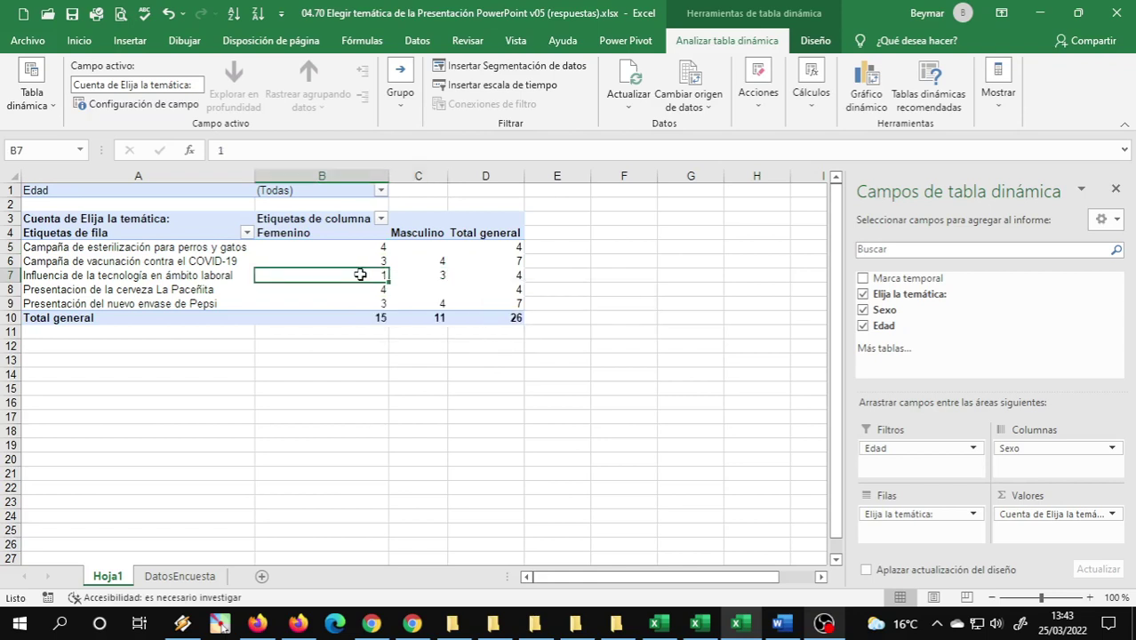
pyautogui.click(443, 273)
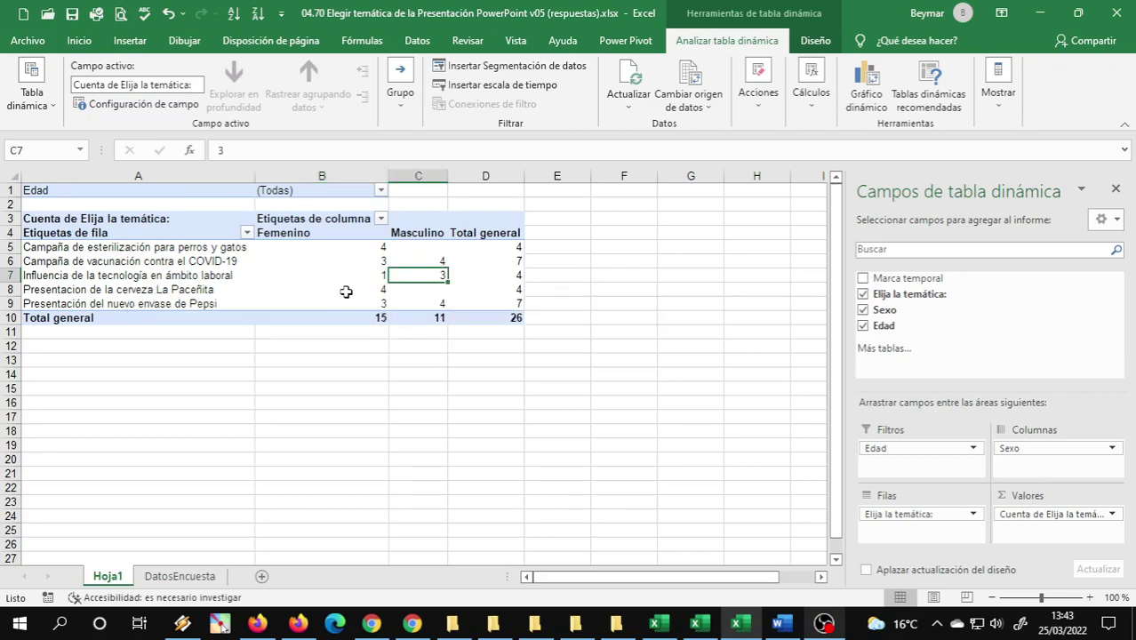
pyautogui.click(373, 289)
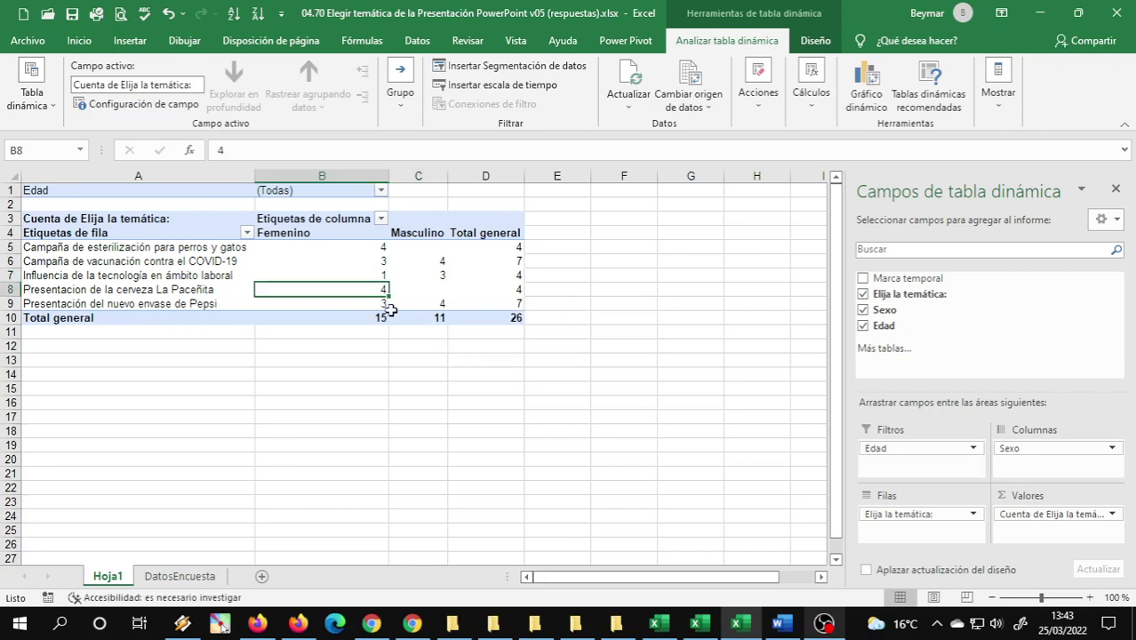
pyautogui.click(445, 290)
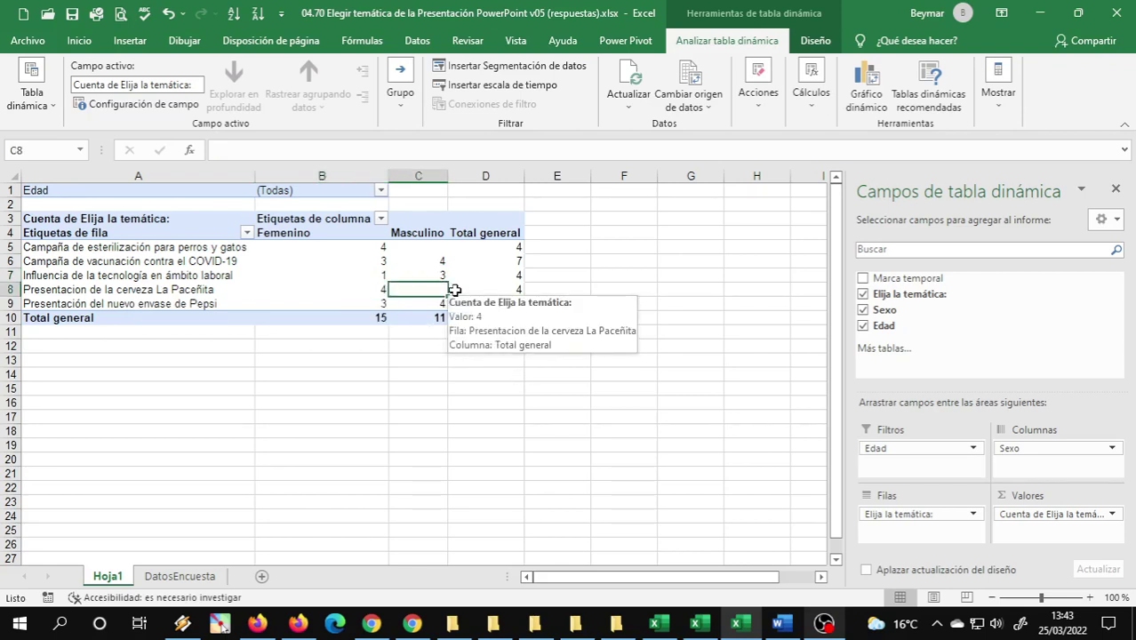
pyautogui.click(454, 290)
pyautogui.click(553, 289)
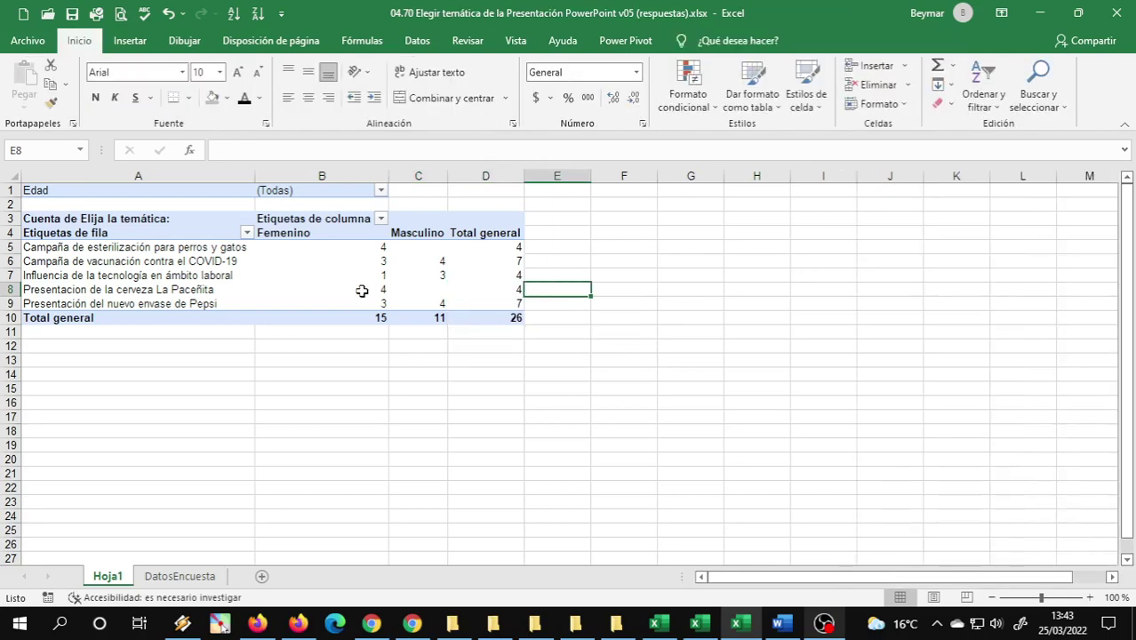
pyautogui.click(362, 290)
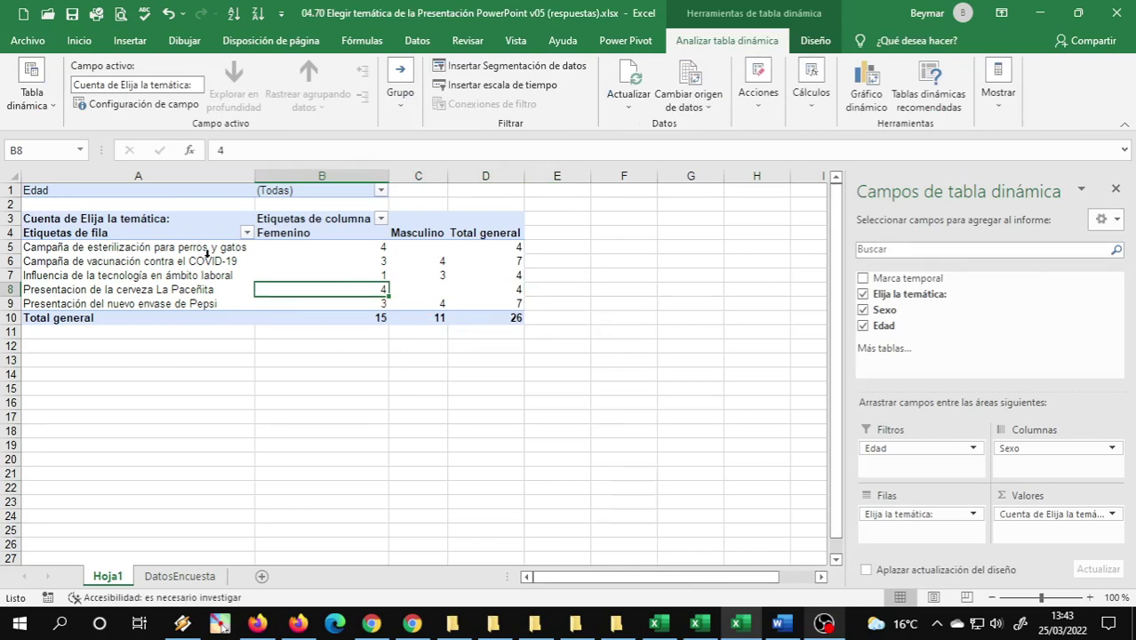
pyautogui.click(39, 219)
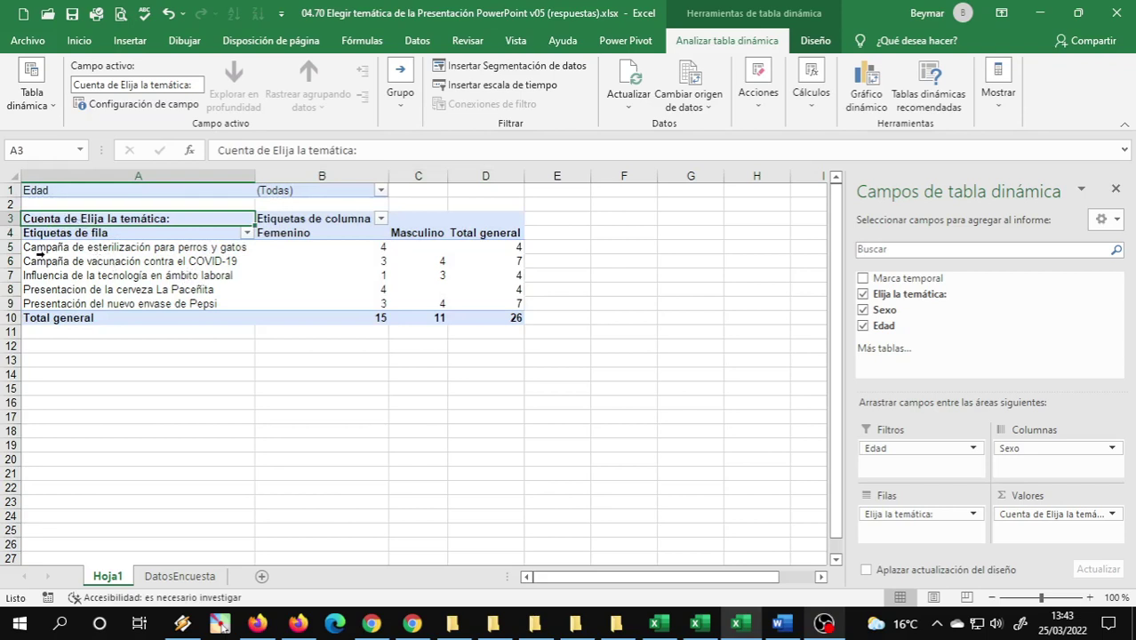
pyautogui.click(50, 190)
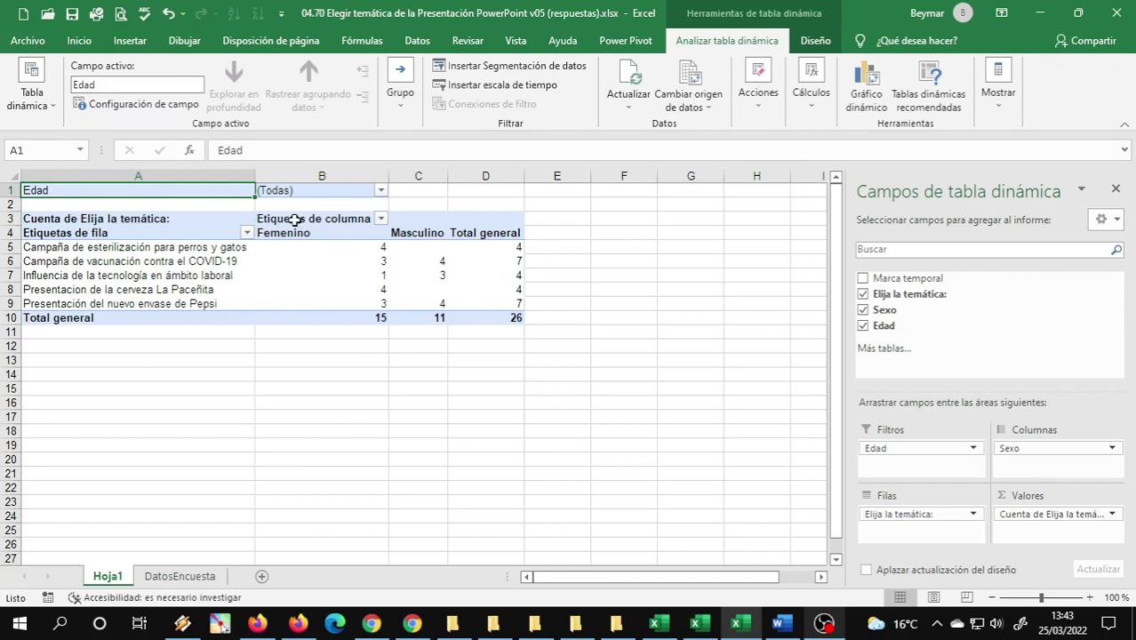
# Set the Edad filter to multiple selection, clear all ages and tick 20 and 25.
pyautogui.click(380, 190)
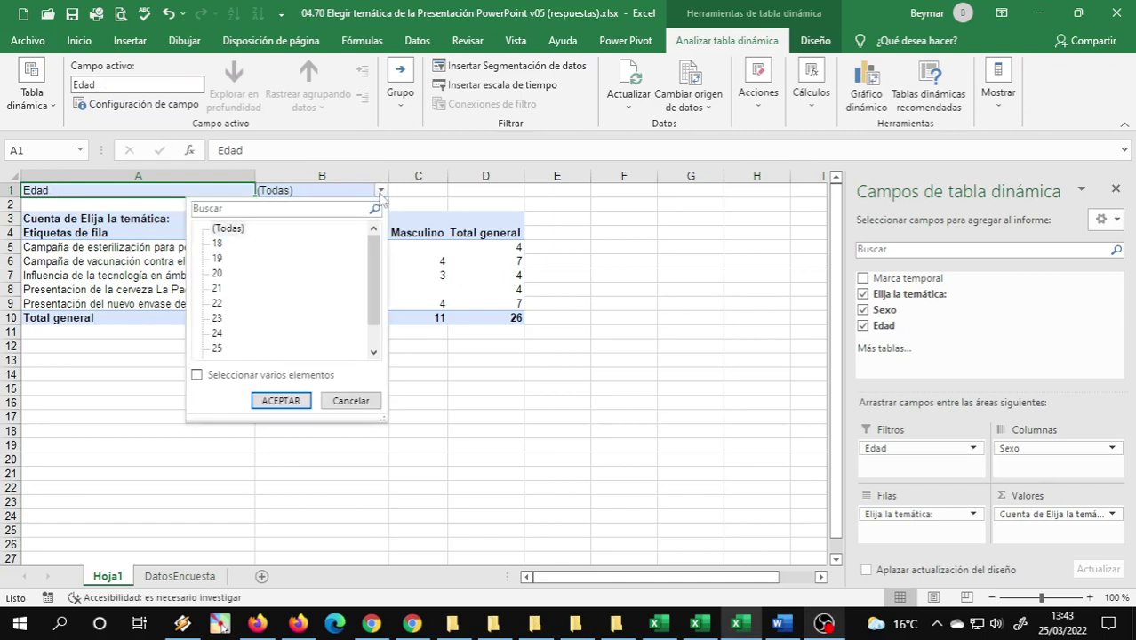
pyautogui.click(197, 376)
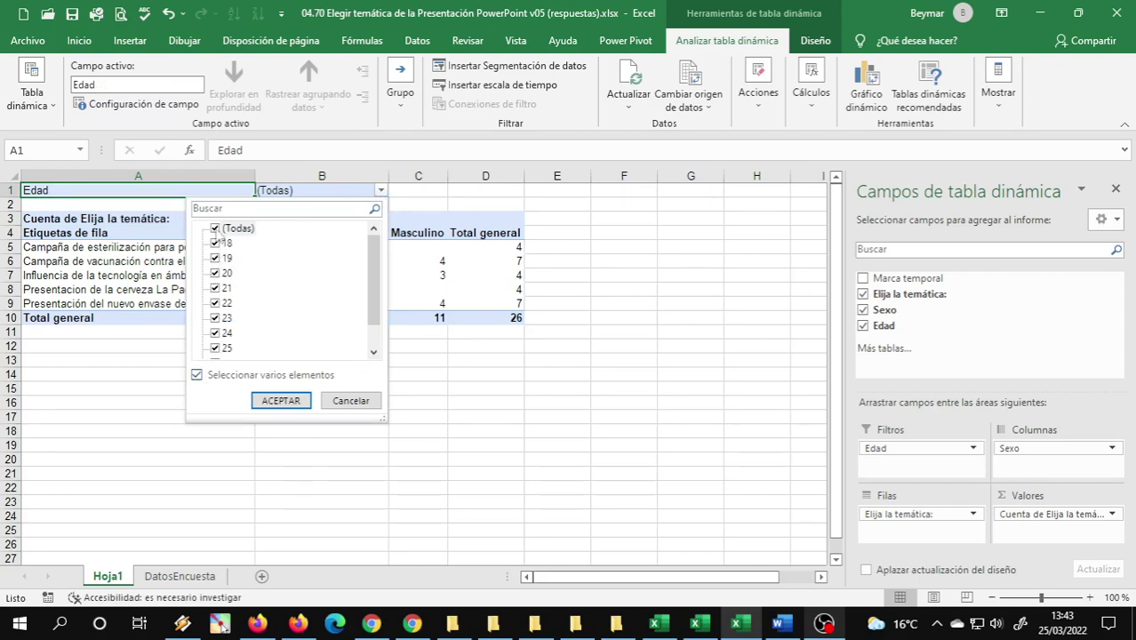
pyautogui.click(218, 230)
pyautogui.click(216, 275)
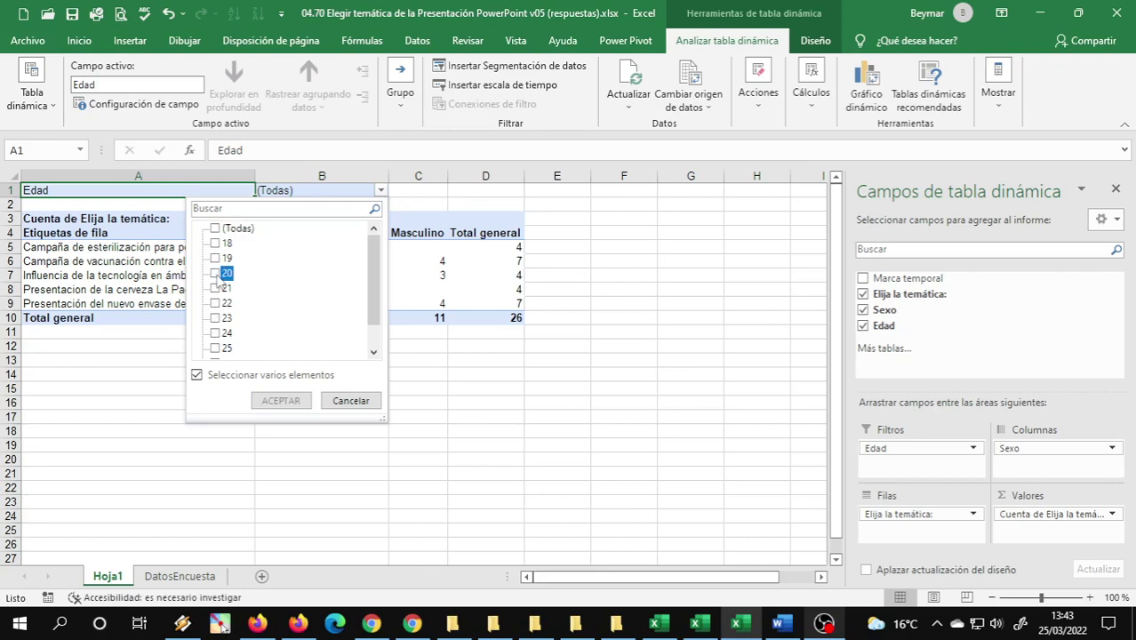
pyautogui.click(217, 347)
# Add ages 21–24, apply the filter, and check totals: Femenino 10, Masculino 9, 19 overall.
pyautogui.scroll(-1, 256, 311)
pyautogui.click(214, 334)
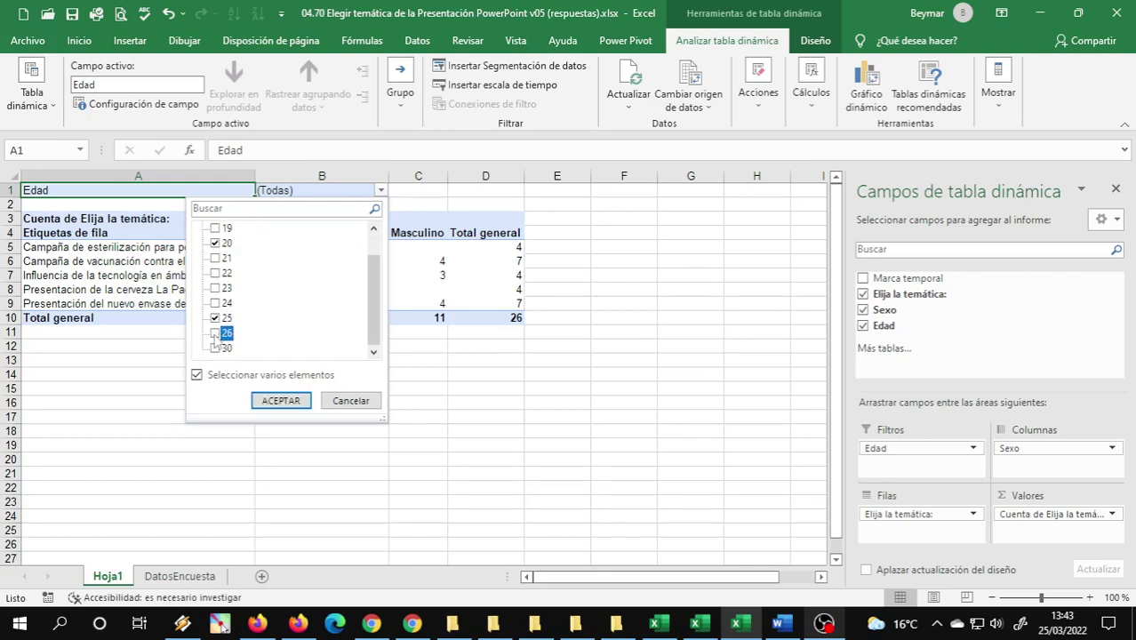
pyautogui.click(214, 348)
pyautogui.click(214, 334)
pyautogui.click(215, 347)
pyautogui.click(214, 258)
pyautogui.click(214, 273)
pyautogui.click(214, 288)
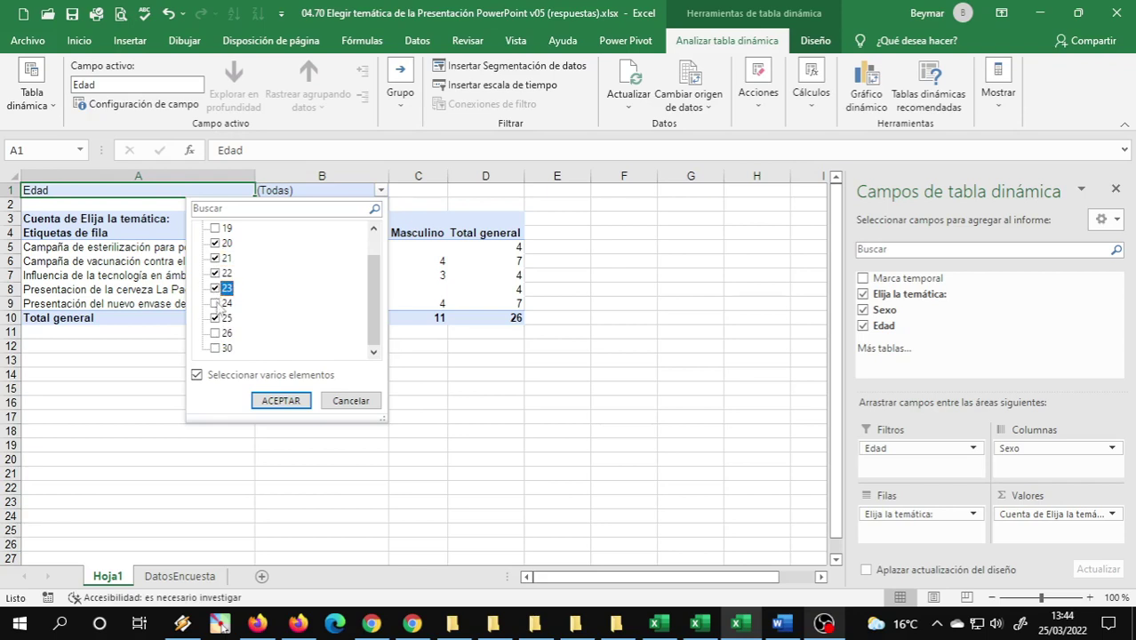
pyautogui.click(214, 303)
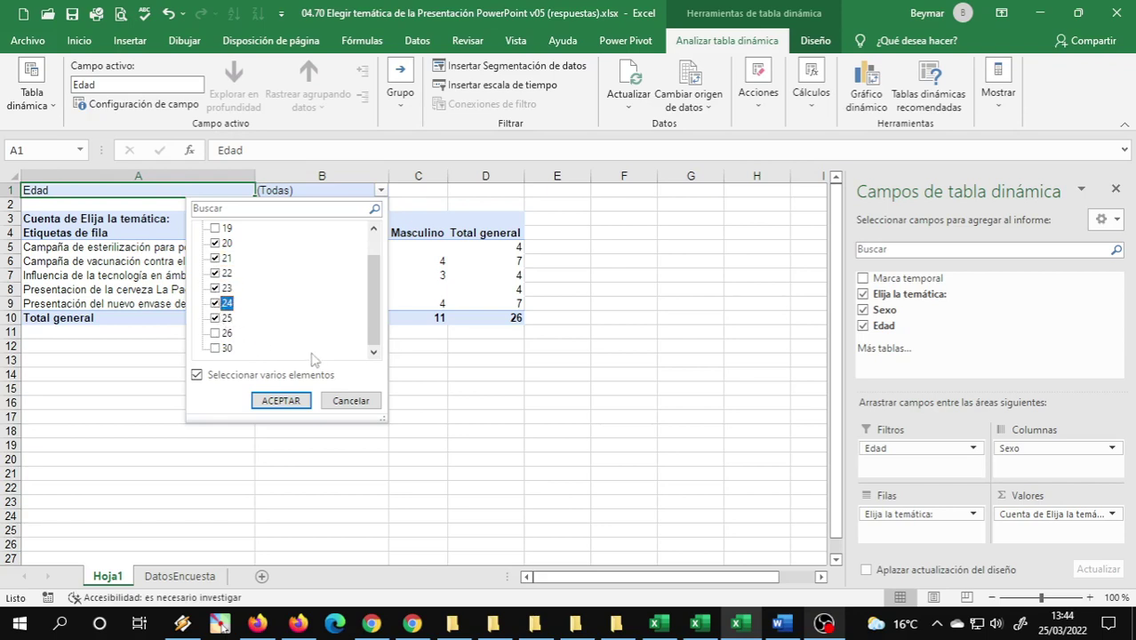
pyautogui.click(293, 400)
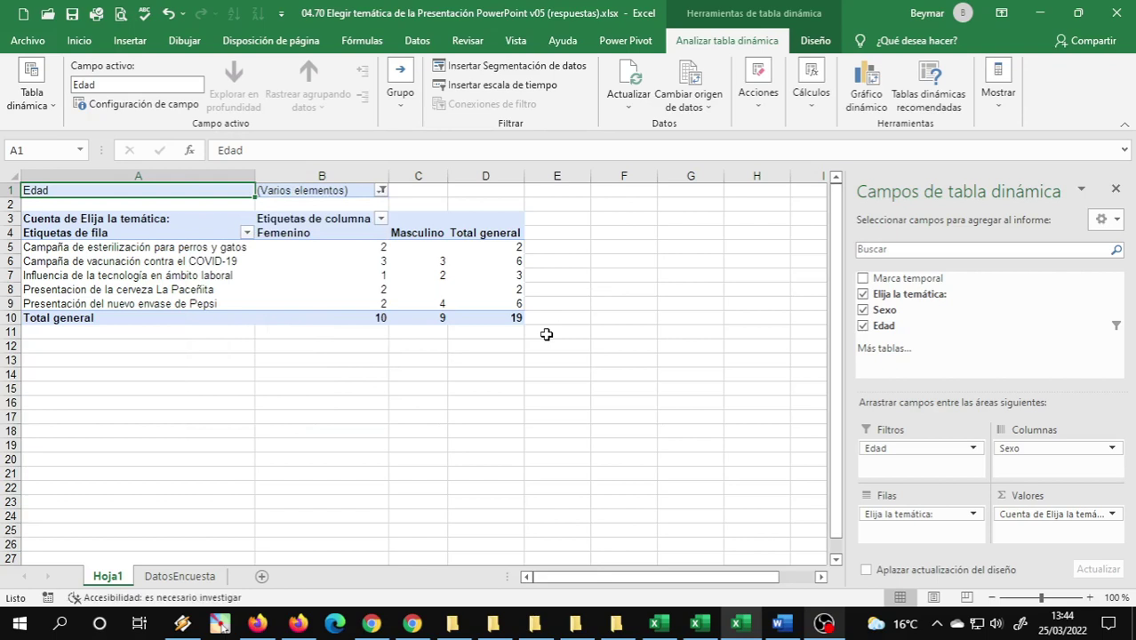
pyautogui.click(514, 258)
pyautogui.click(516, 304)
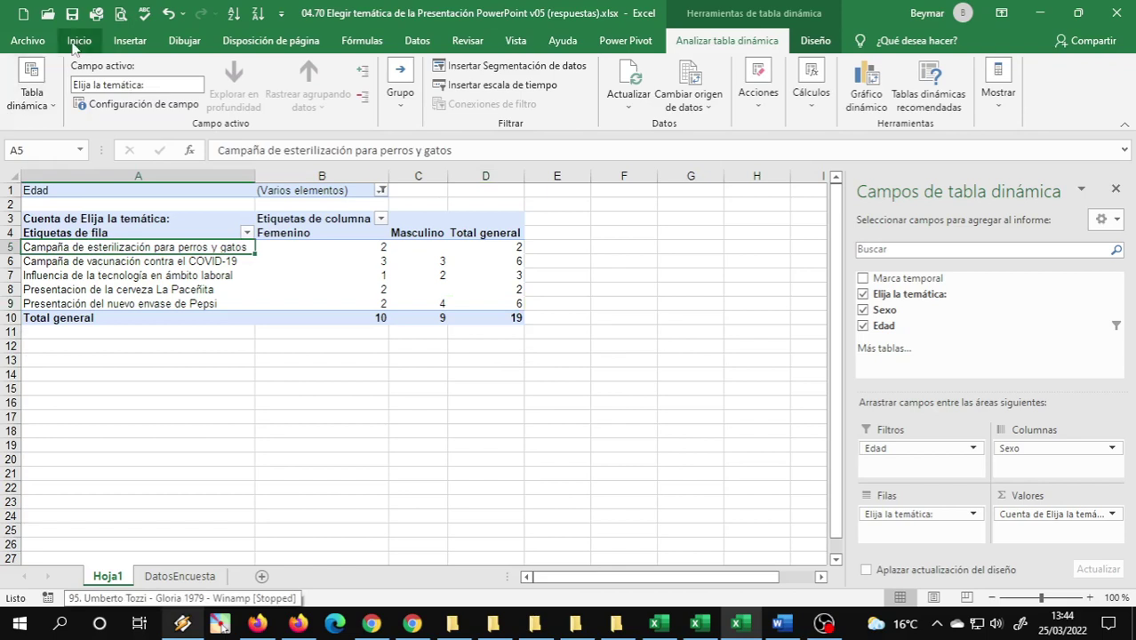
# Insert a clustered bar pivot chart of topic counts by Femenino and Masculino over the pivot table.
pyautogui.click(130, 41)
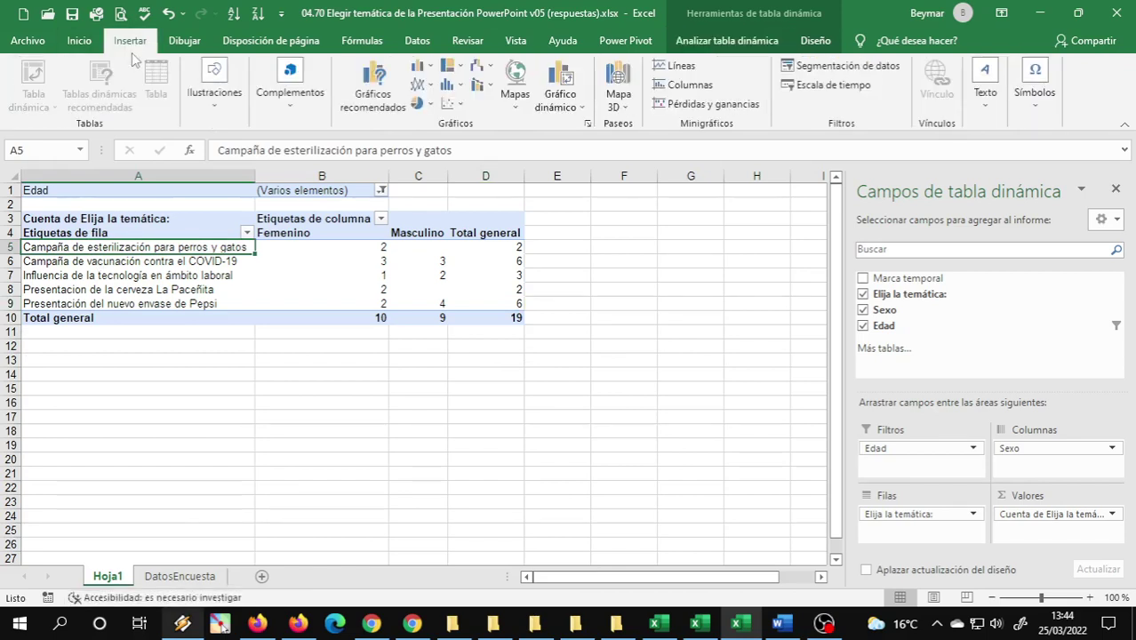
pyautogui.click(542, 117)
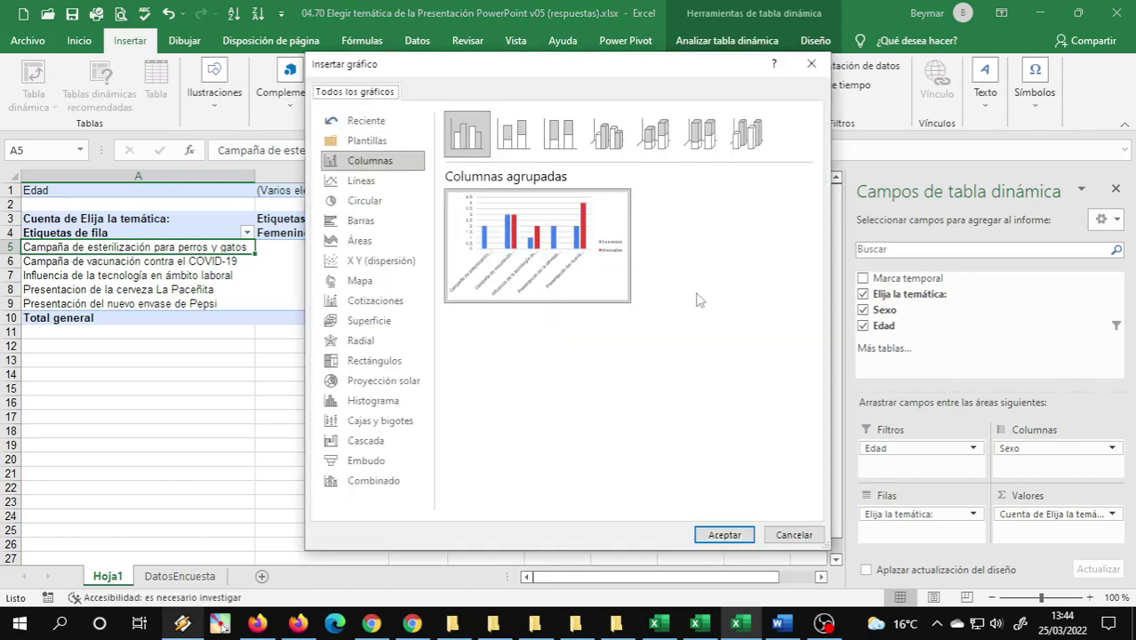
pyautogui.click(360, 221)
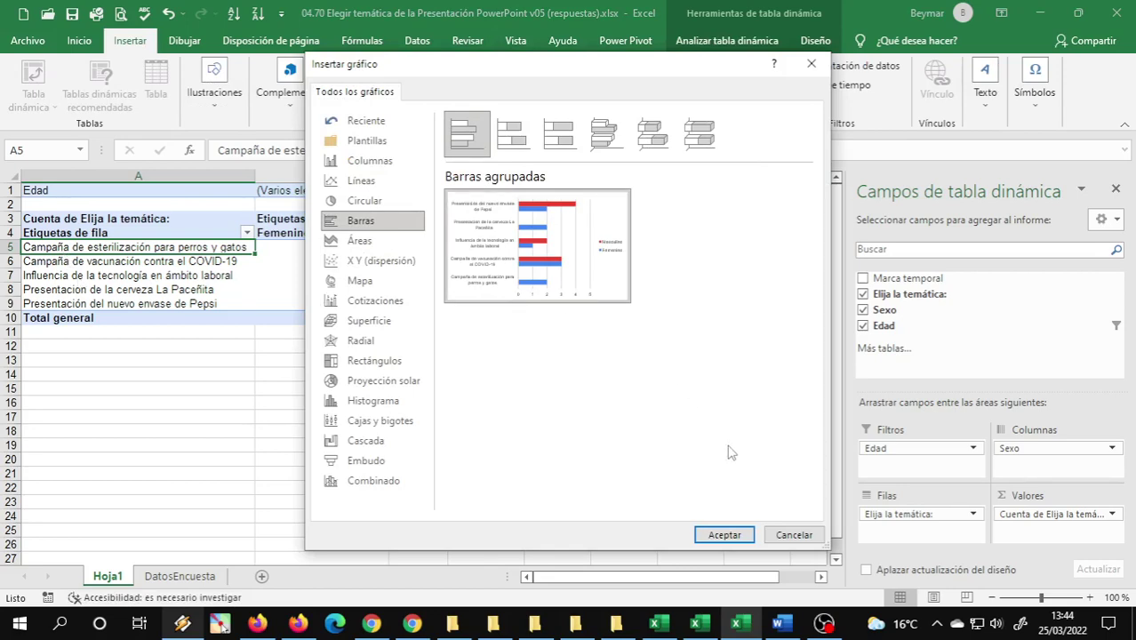
pyautogui.click(722, 535)
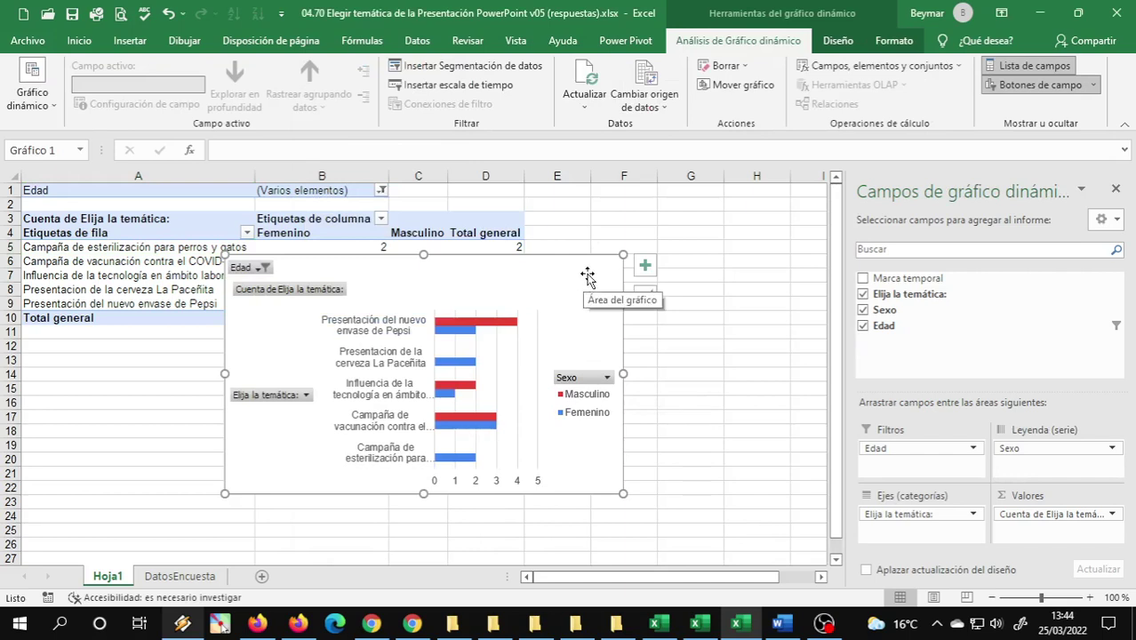
# Move the pivot chart to a new sheet named GTD1 and drag its tab after DatosEncuesta.
pyautogui.rightClick(586, 274)
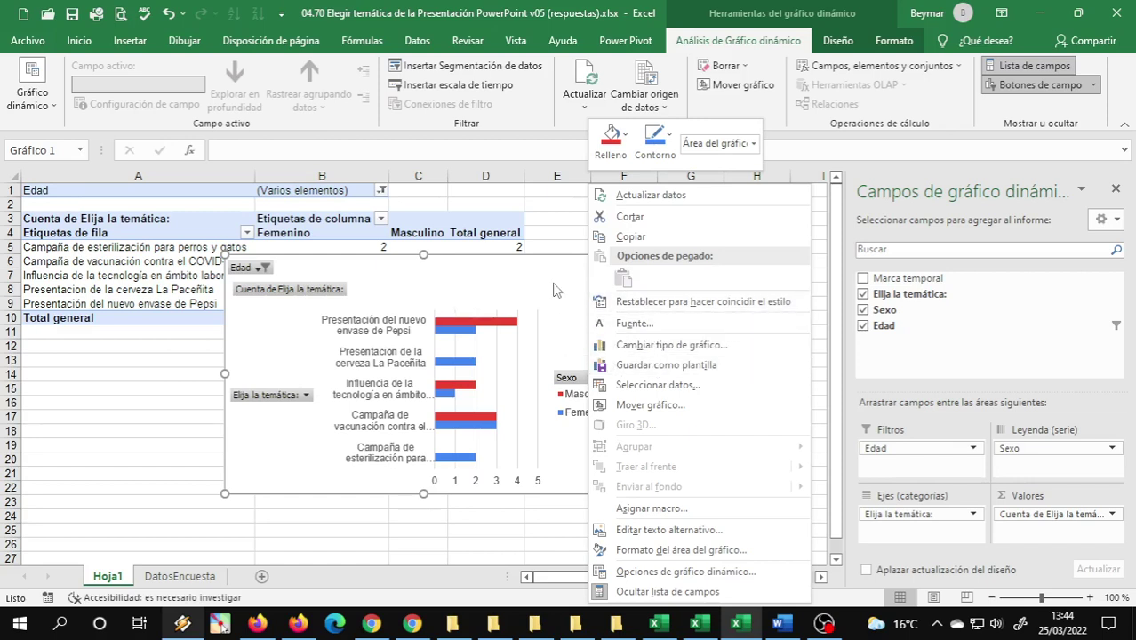
pyautogui.click(693, 408)
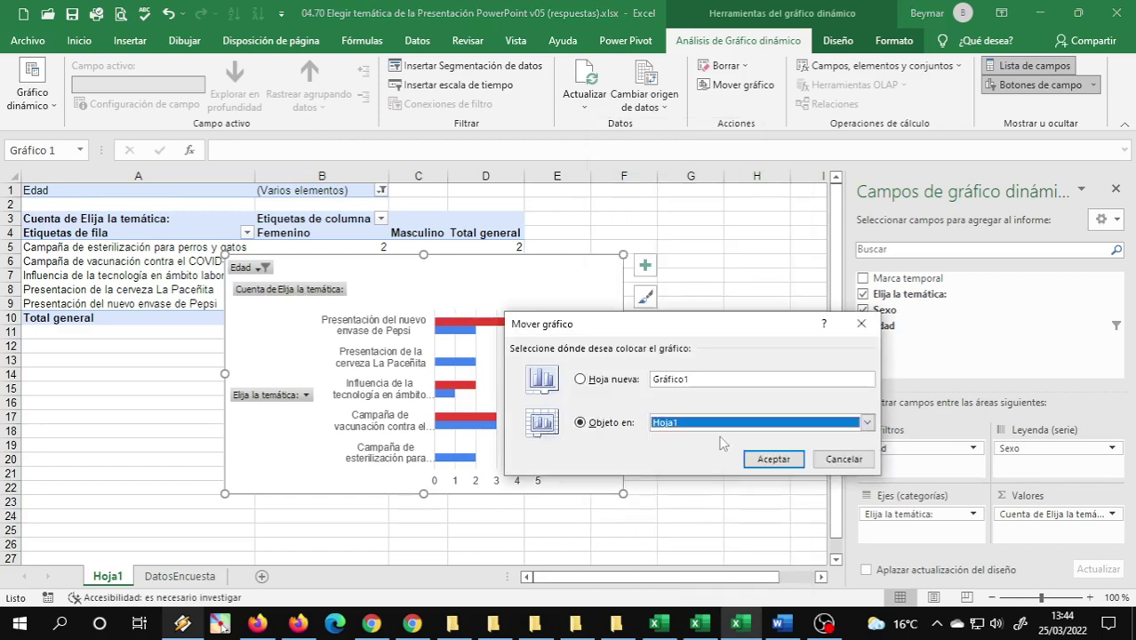
pyautogui.doubleClick(690, 381)
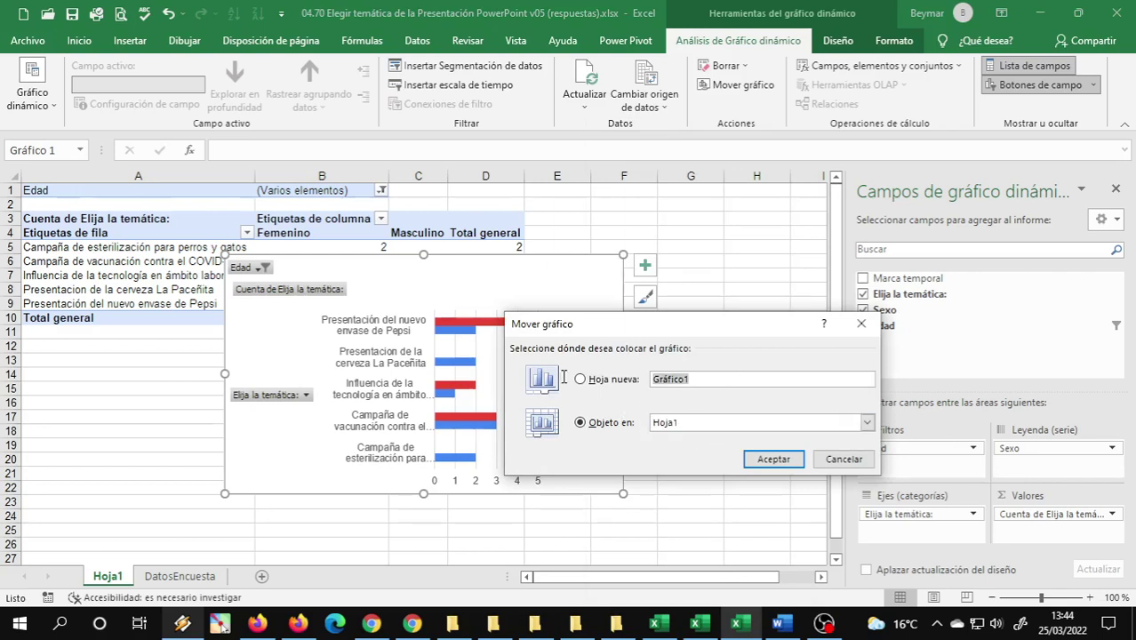
pyautogui.write('GT')
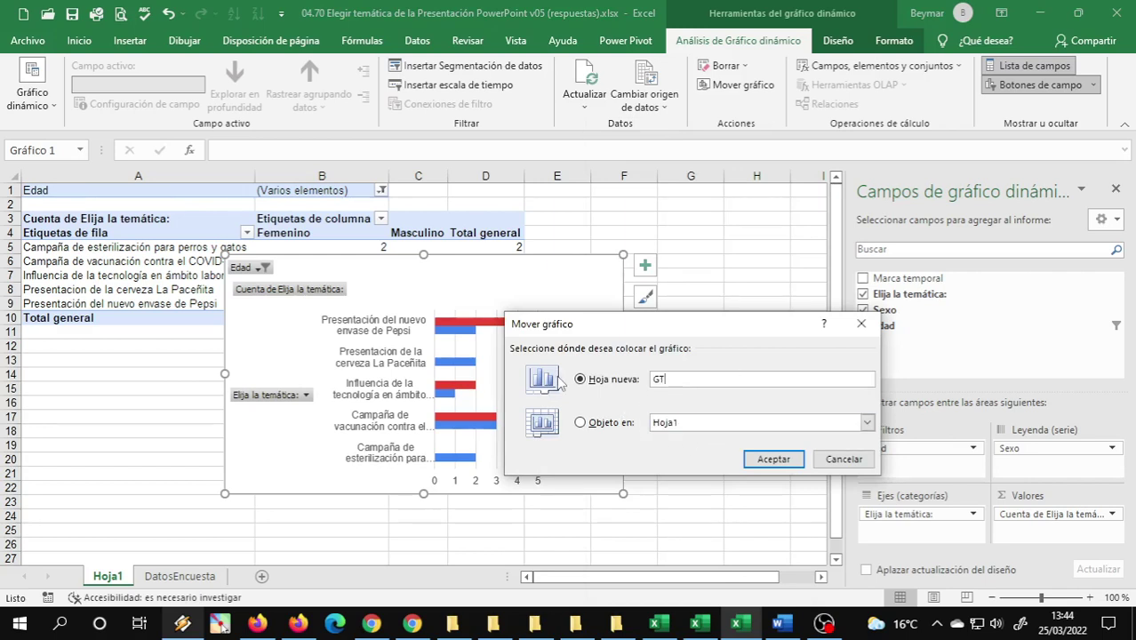
pyautogui.write('DI')
pyautogui.press('Return')
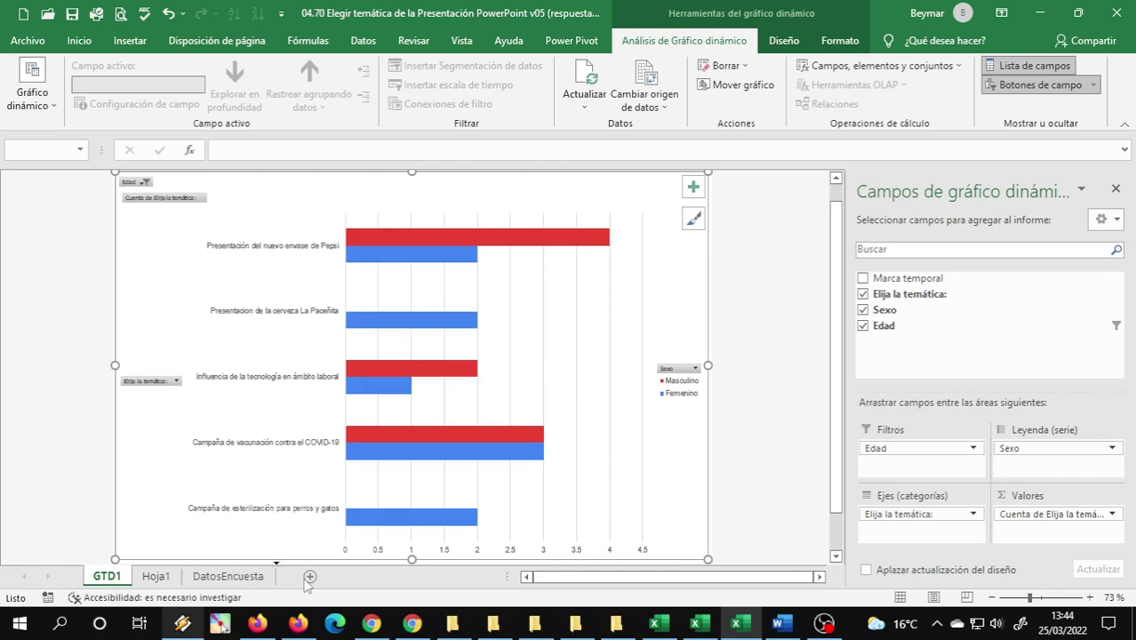
pyautogui.moveTo(162, 581); pyautogui.dragTo(307, 585)
pyautogui.moveTo(118, 577); pyautogui.dragTo(249, 591)
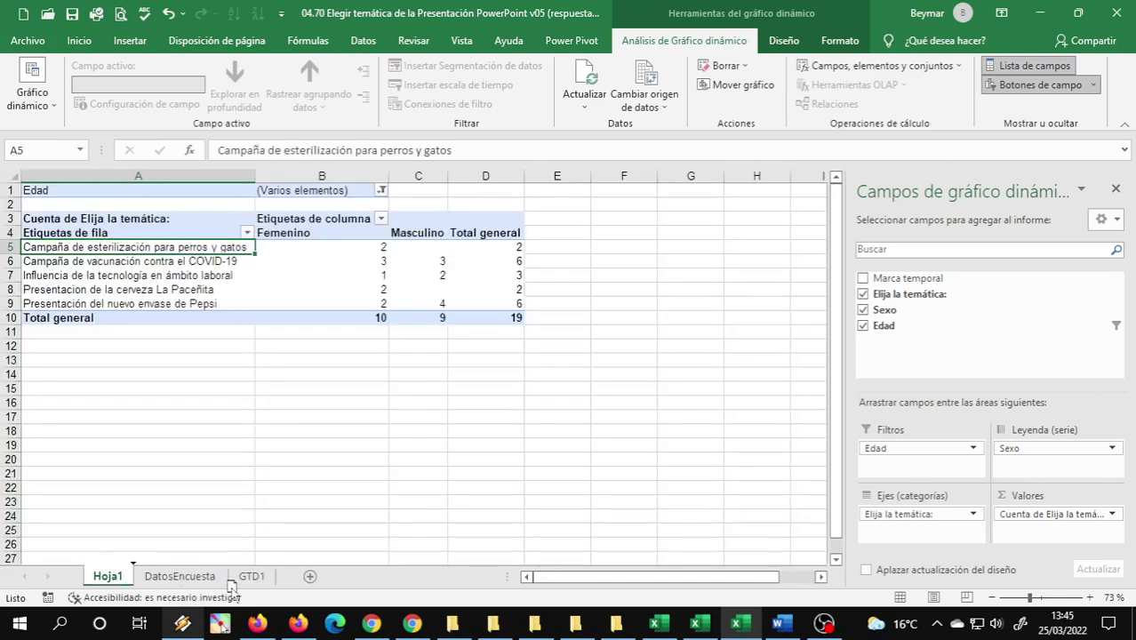
# Rename the Hoja1 pivot table sheet to DTD1.
pyautogui.click(198, 578)
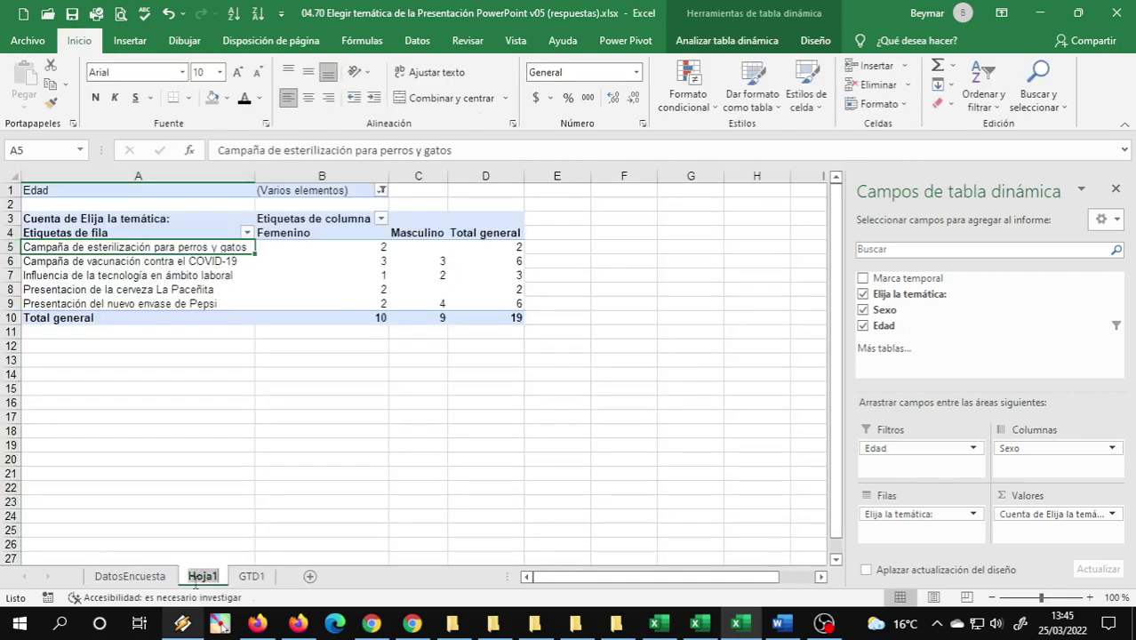
pyautogui.write('DT')
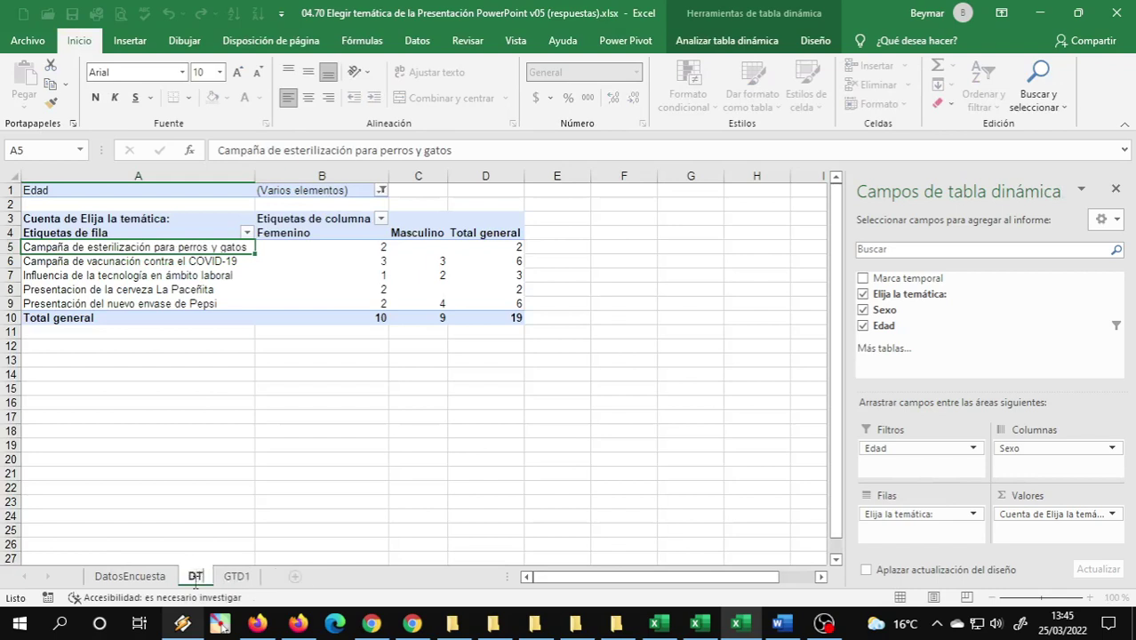
pyautogui.write('D')
pyautogui.write('1')
pyautogui.press('Return')
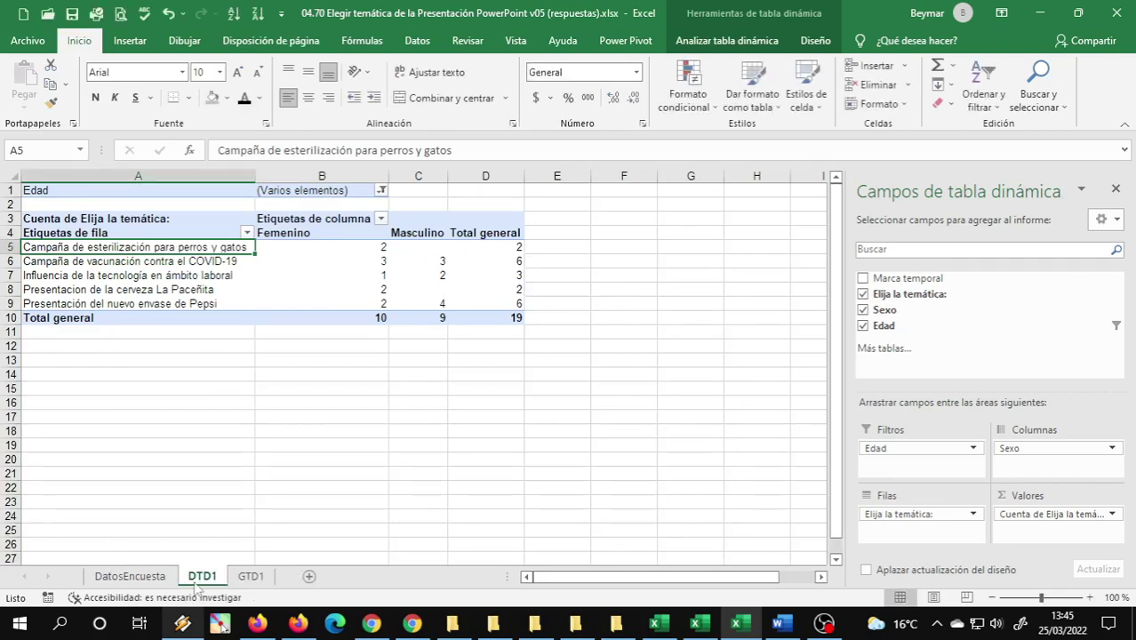
# Review the GTD1 chart, DTD1 and DatosEncuesta sheets, then select cell A1 on DTD1.
pyautogui.click(254, 577)
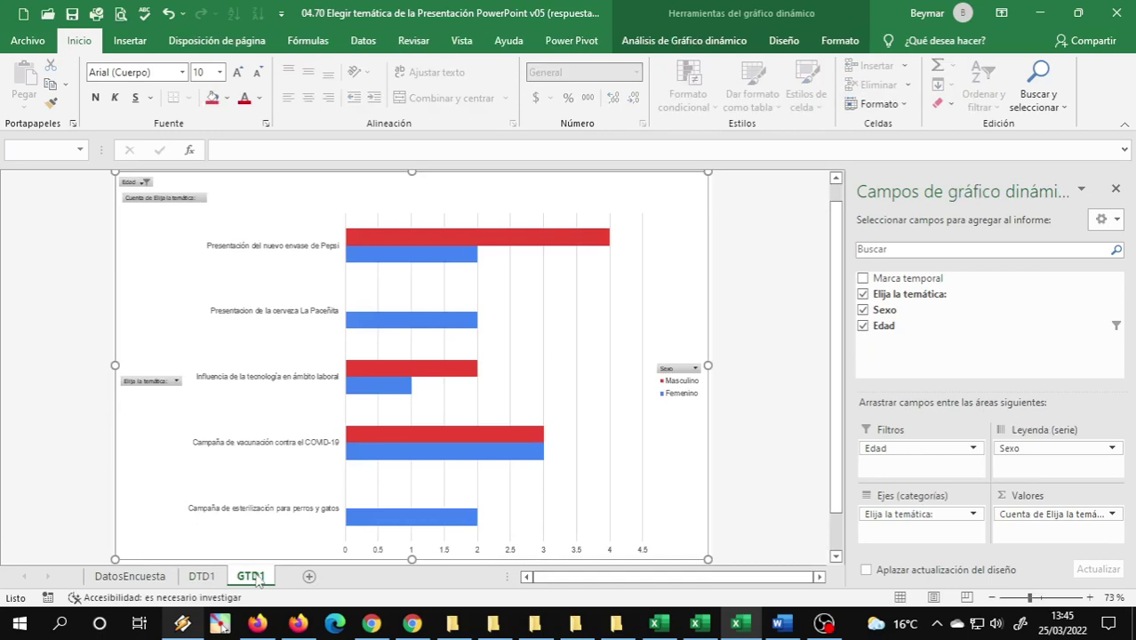
pyautogui.click(205, 577)
pyautogui.click(144, 578)
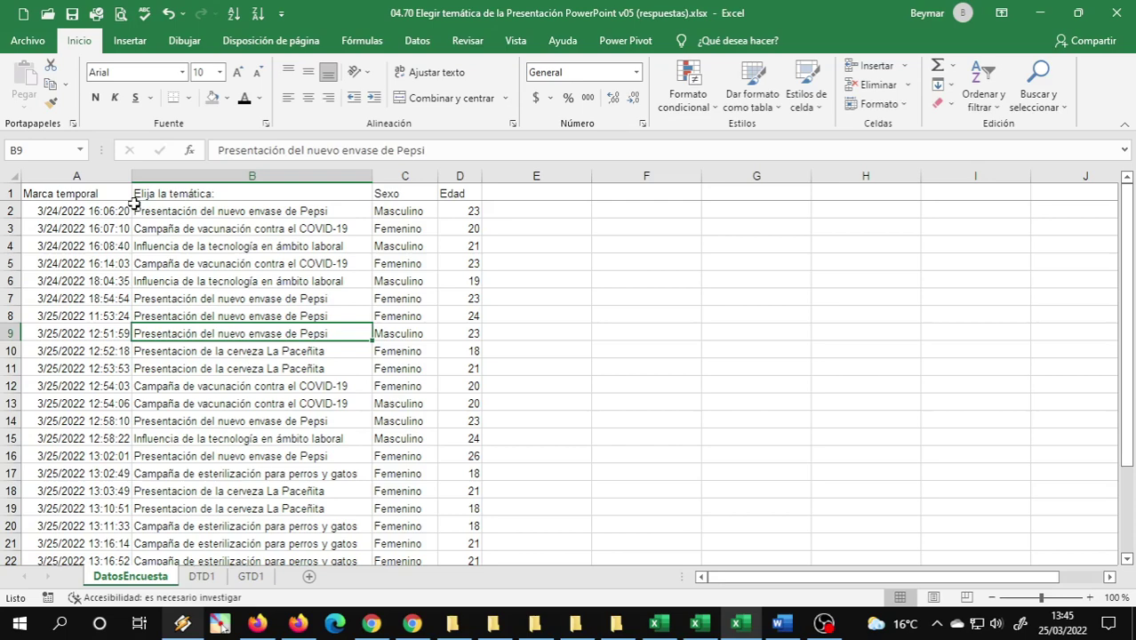
pyautogui.scroll(-5, 231, 293)
pyautogui.scroll(-6, 323, 386)
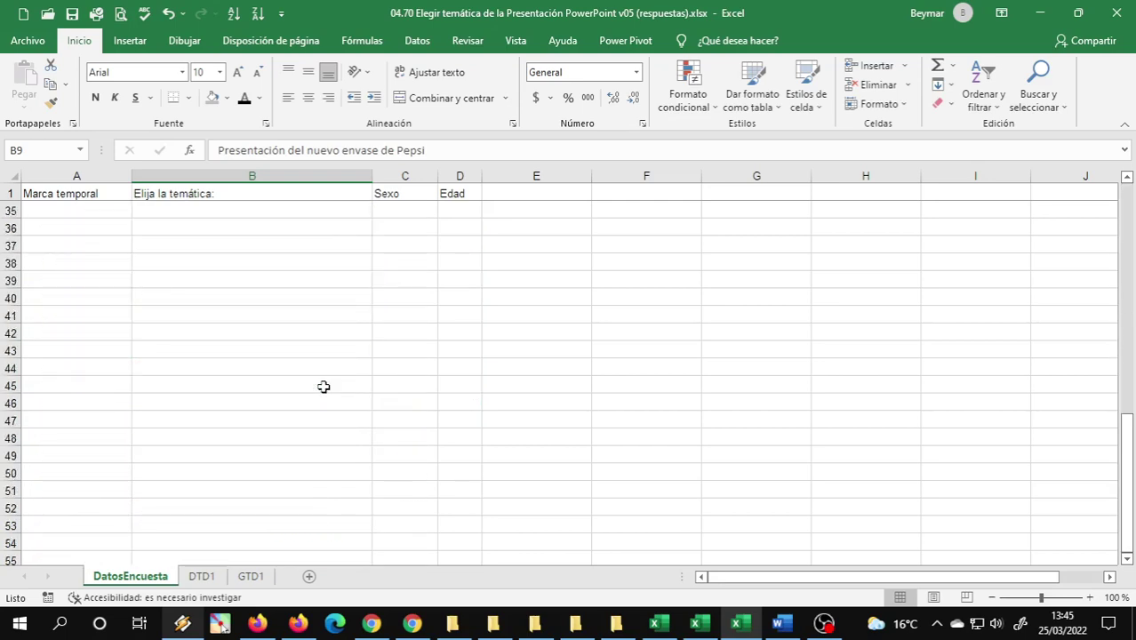
pyautogui.scroll(11, 323, 387)
pyautogui.hotkey('ctrl', 'pagedown')
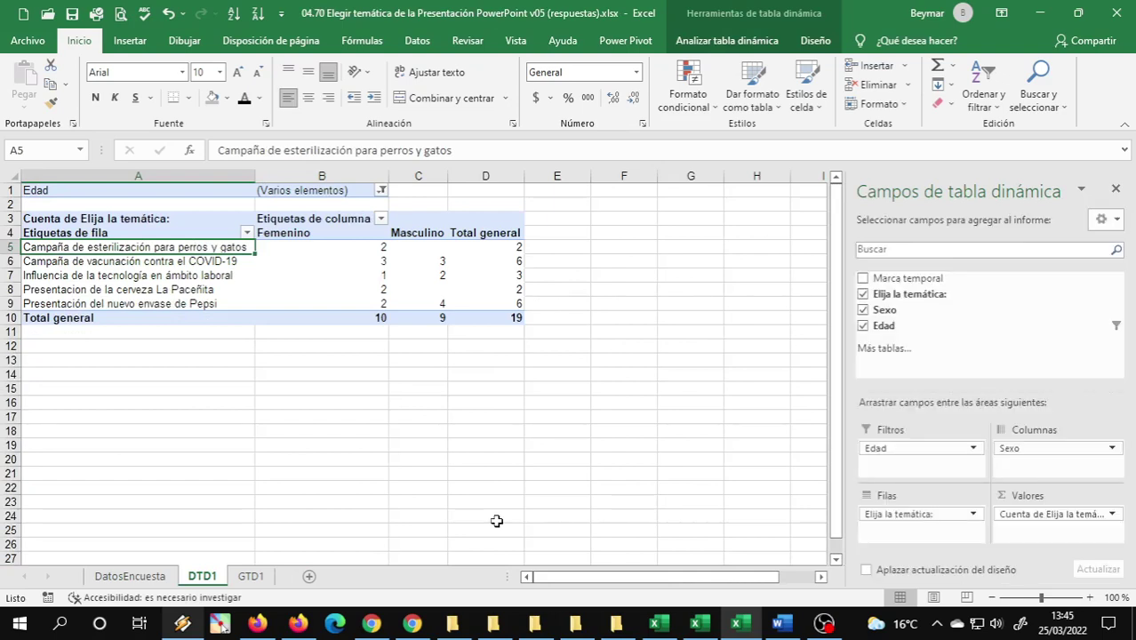
pyautogui.click(254, 577)
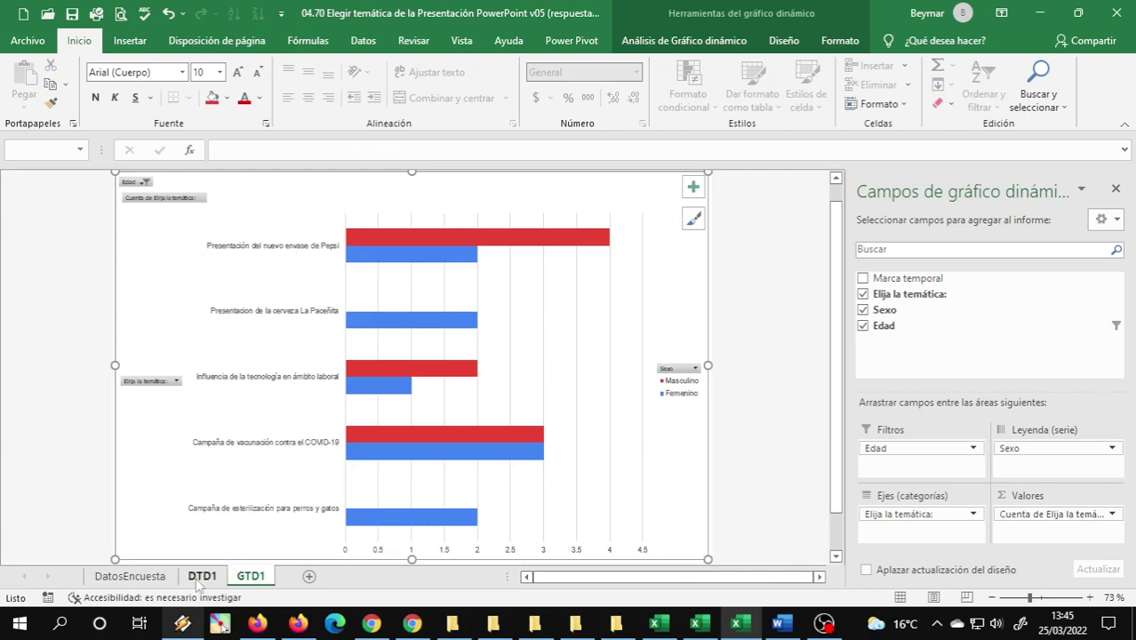
pyautogui.click(200, 578)
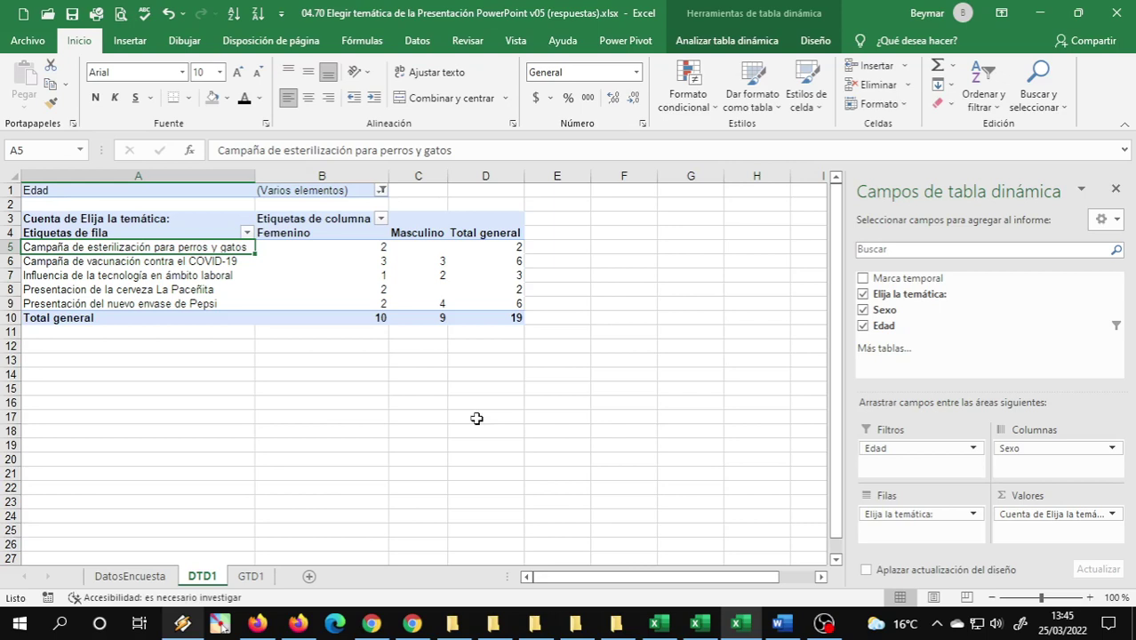
pyautogui.click(252, 191)
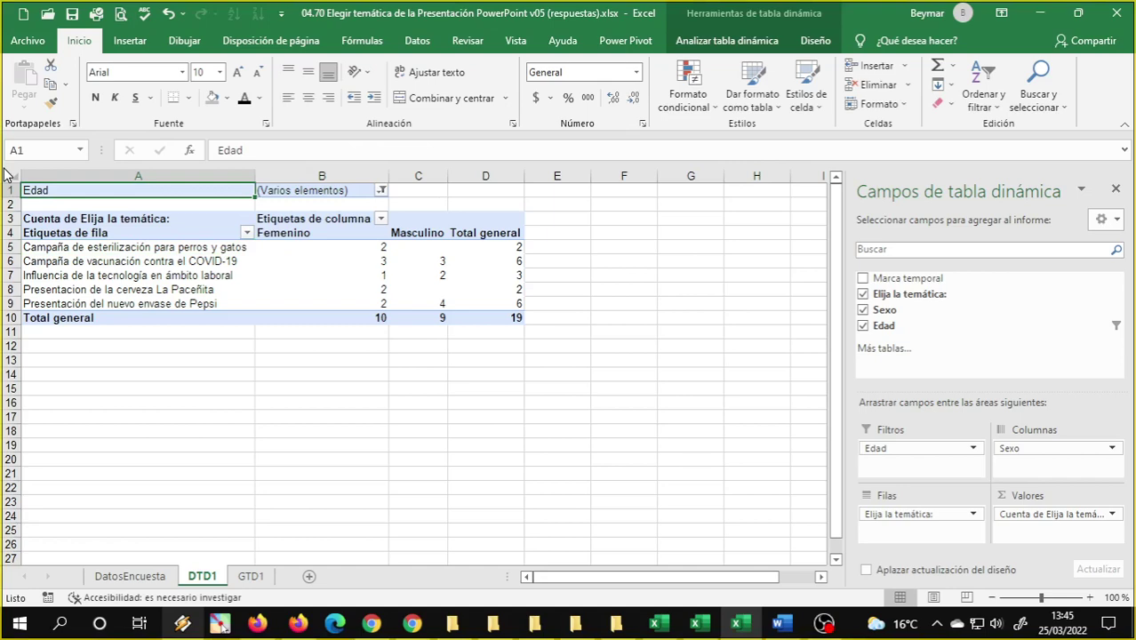
# Screenshot the pivot table and chart for the WhatsApp group chat, then bring Excel's GTD1 chart back.
pyautogui.moveTo(3, 167); pyautogui.dragTo(547, 349)
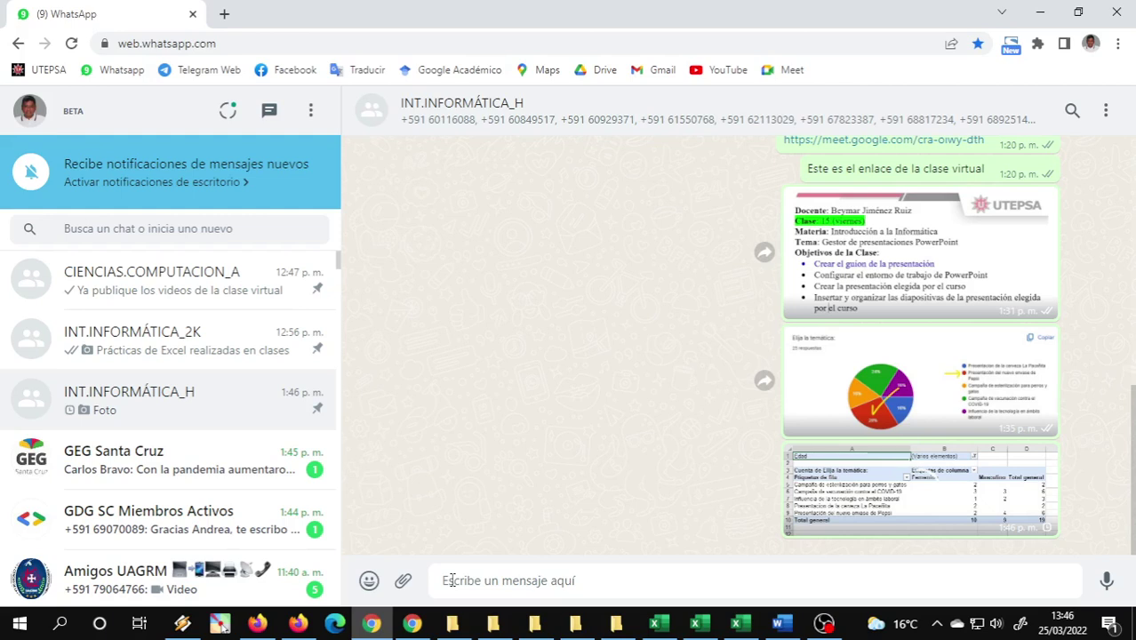
pyautogui.click(708, 627)
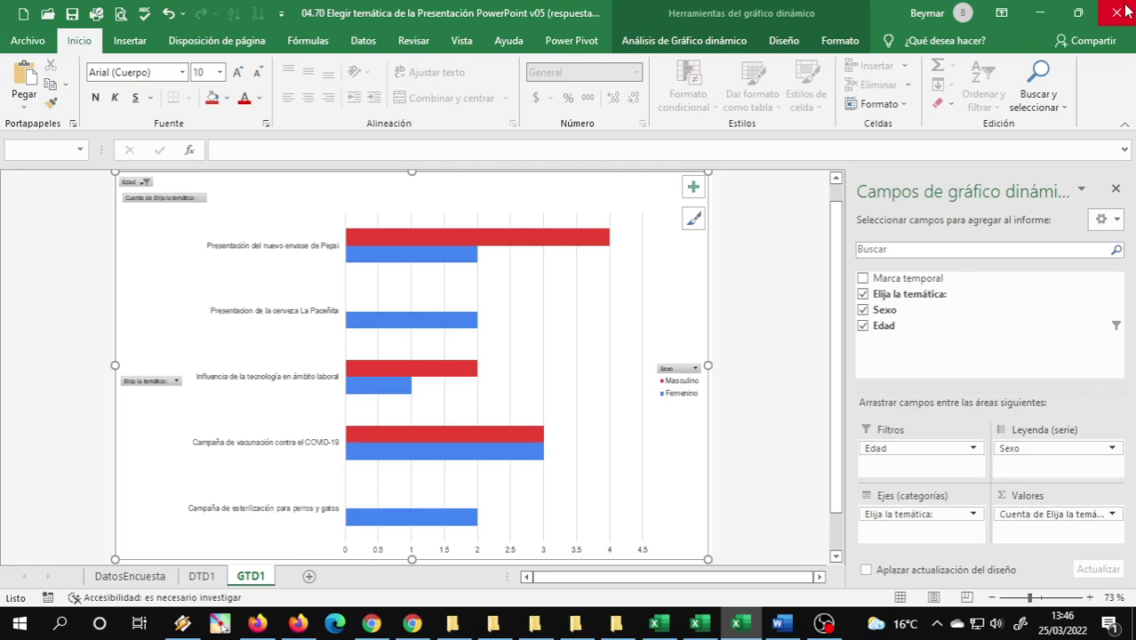
# Close Excel, complete the spreadsheet name ending '(plantilla).xlsx', and switch to the Unidad 4 PowerPoint folder.
pyautogui.click(1125, 11)
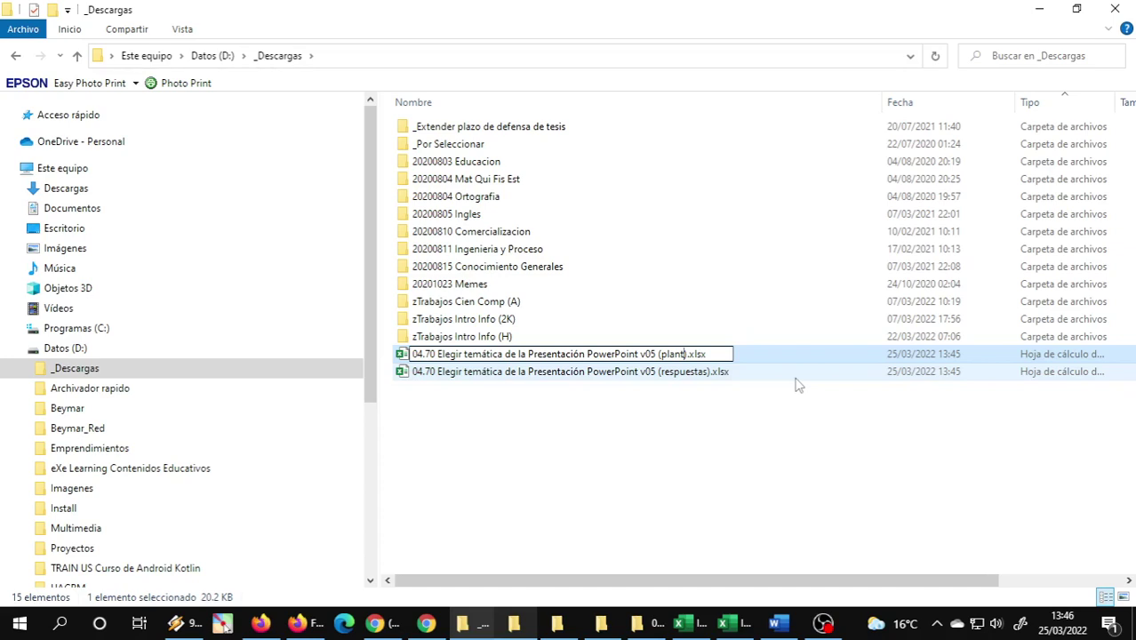
pyautogui.write('illa')
pyautogui.moveTo(703, 405); pyautogui.dragTo(653, 364)
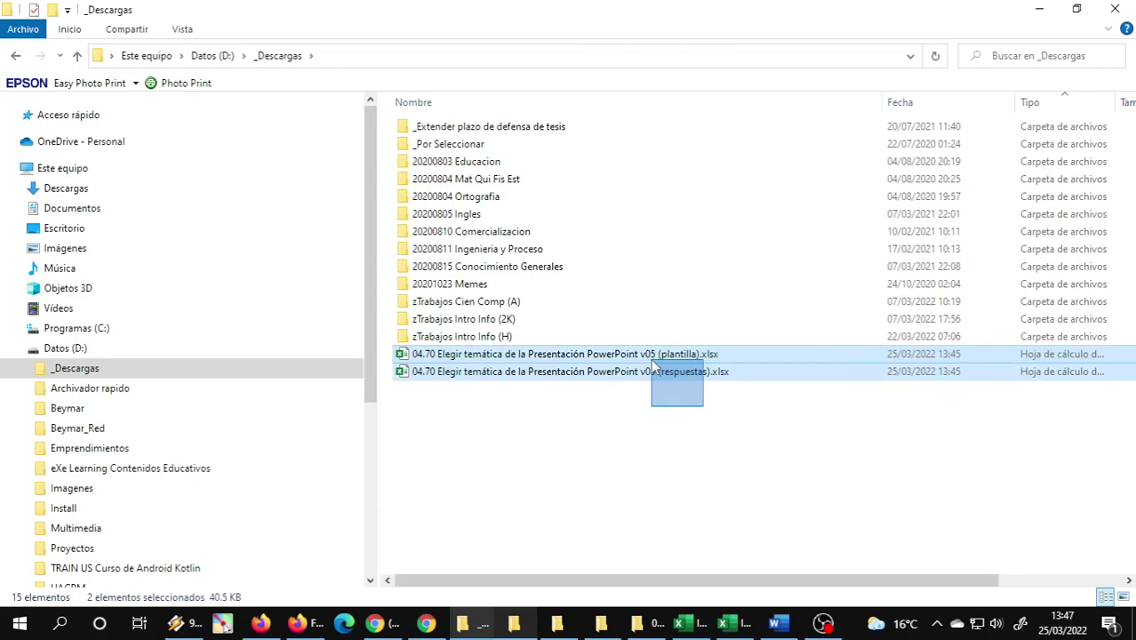
pyautogui.click(638, 622)
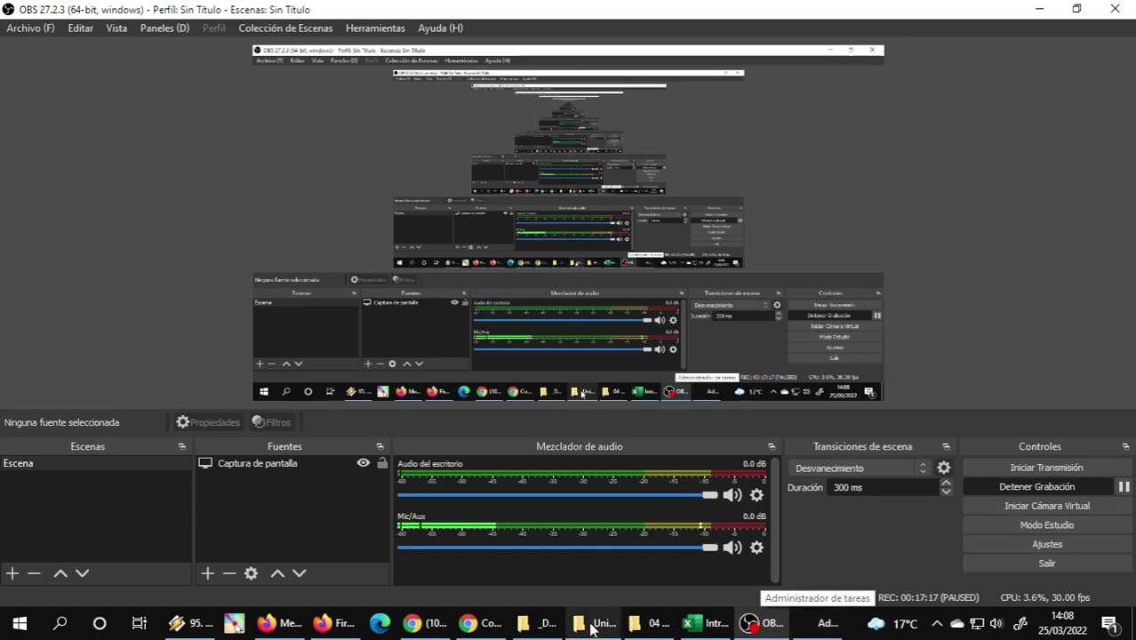
pyautogui.moveTo(649, 623)
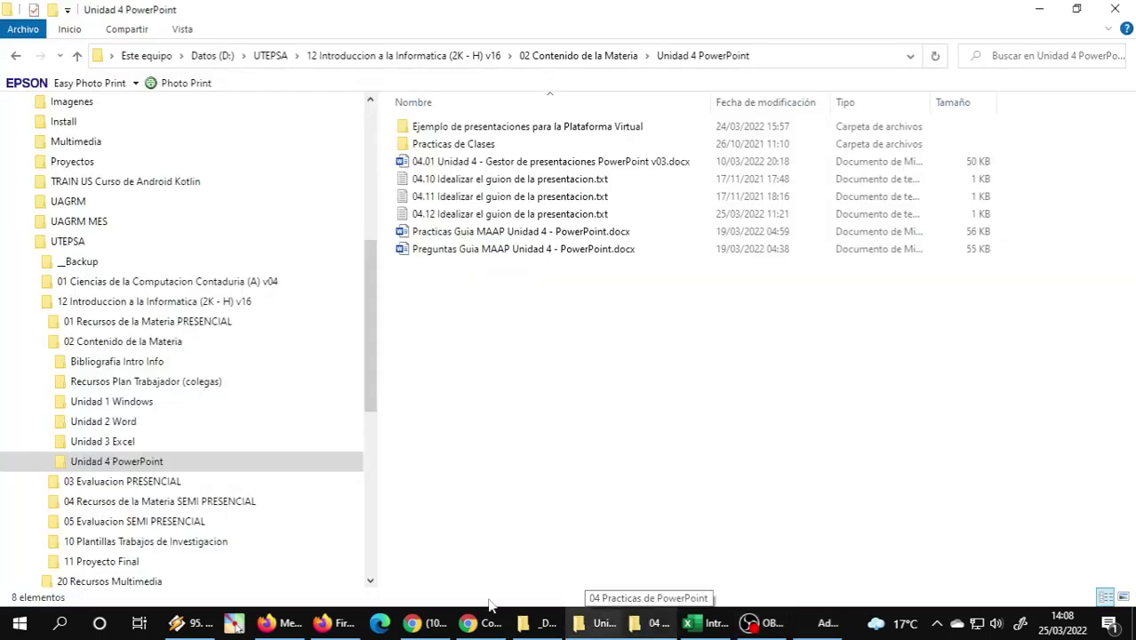
pyautogui.click(426, 623)
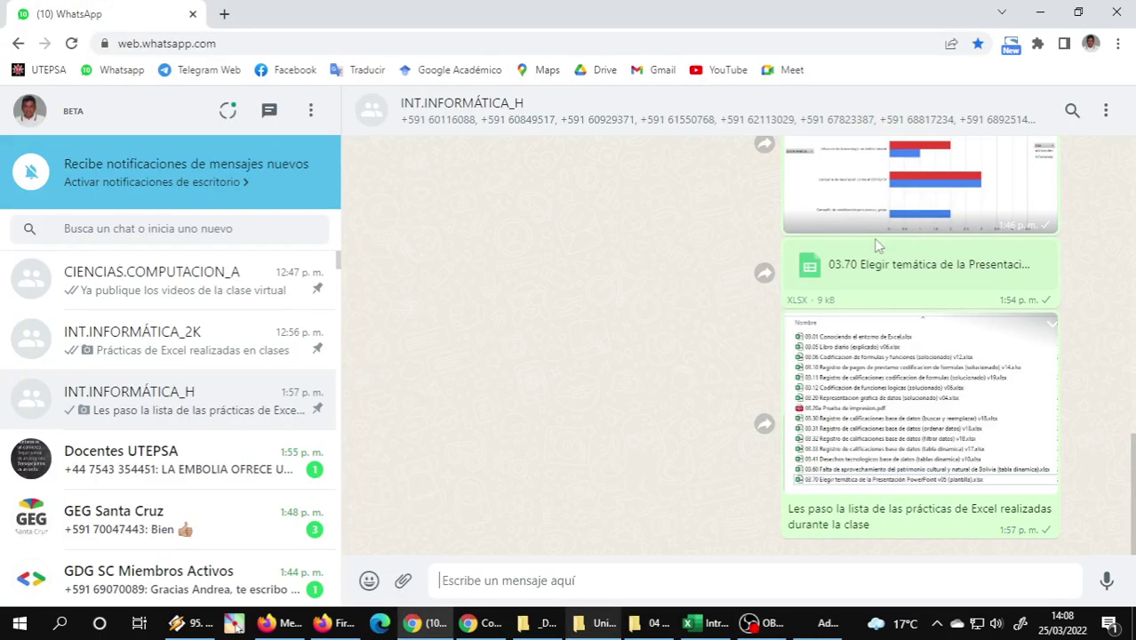
pyautogui.scroll(3, 875, 246)
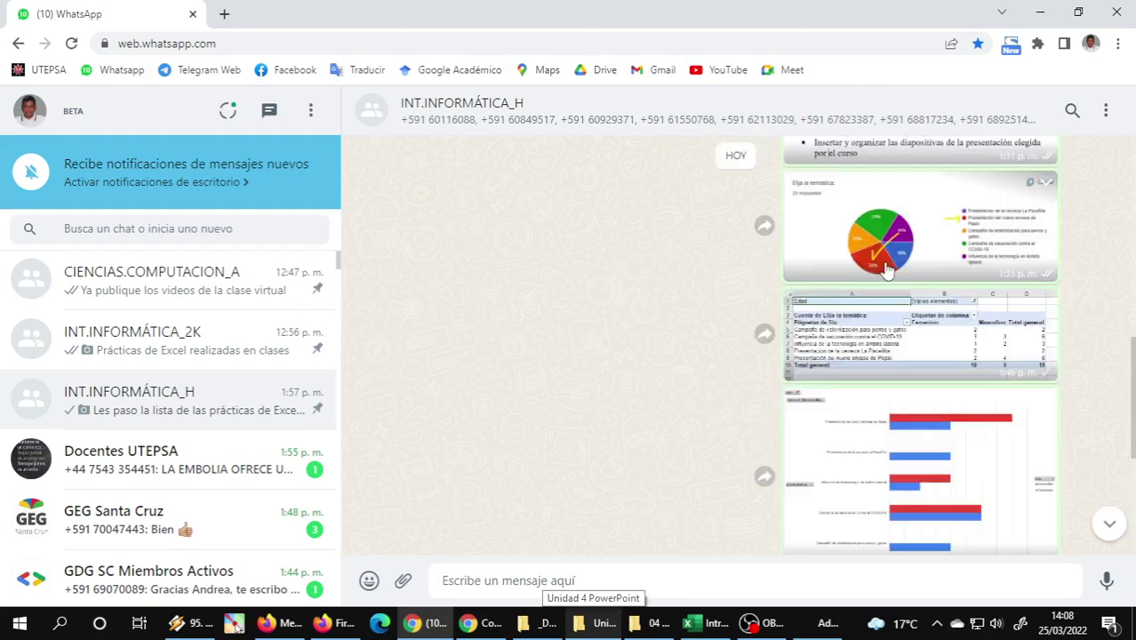
pyautogui.click(886, 271)
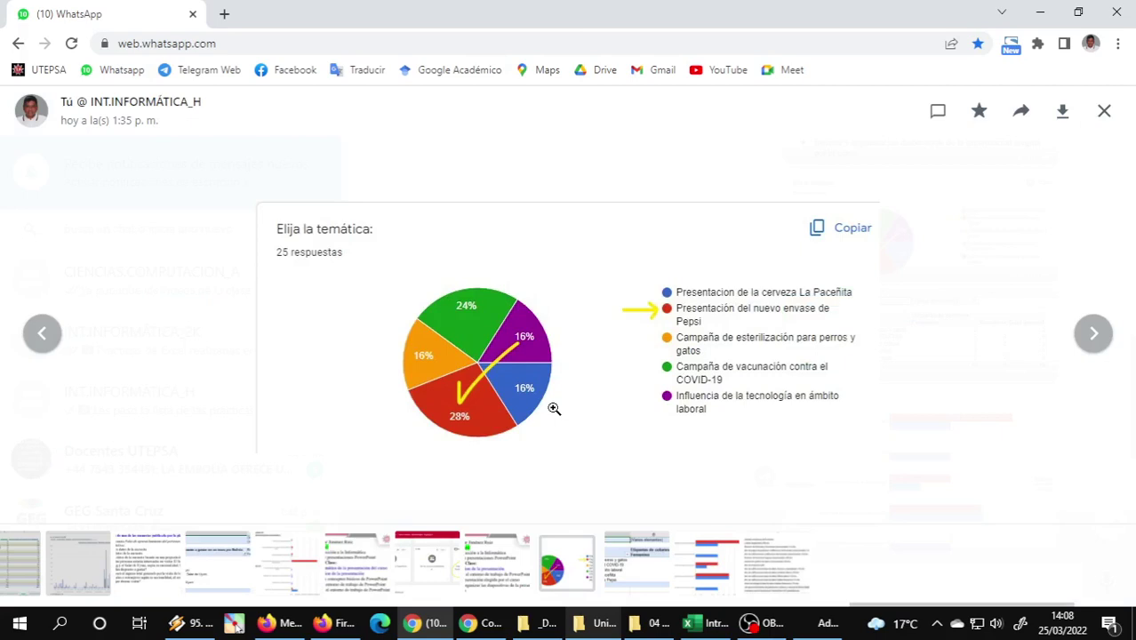
pyautogui.press('Escape')
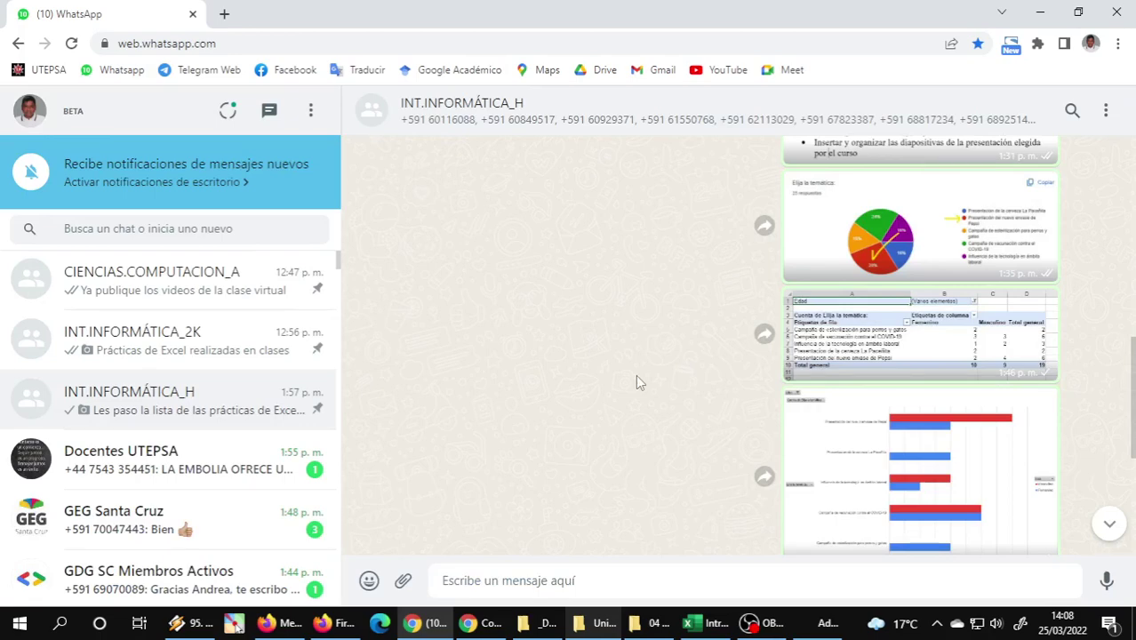
pyautogui.hotkey('alt', 'Tab')
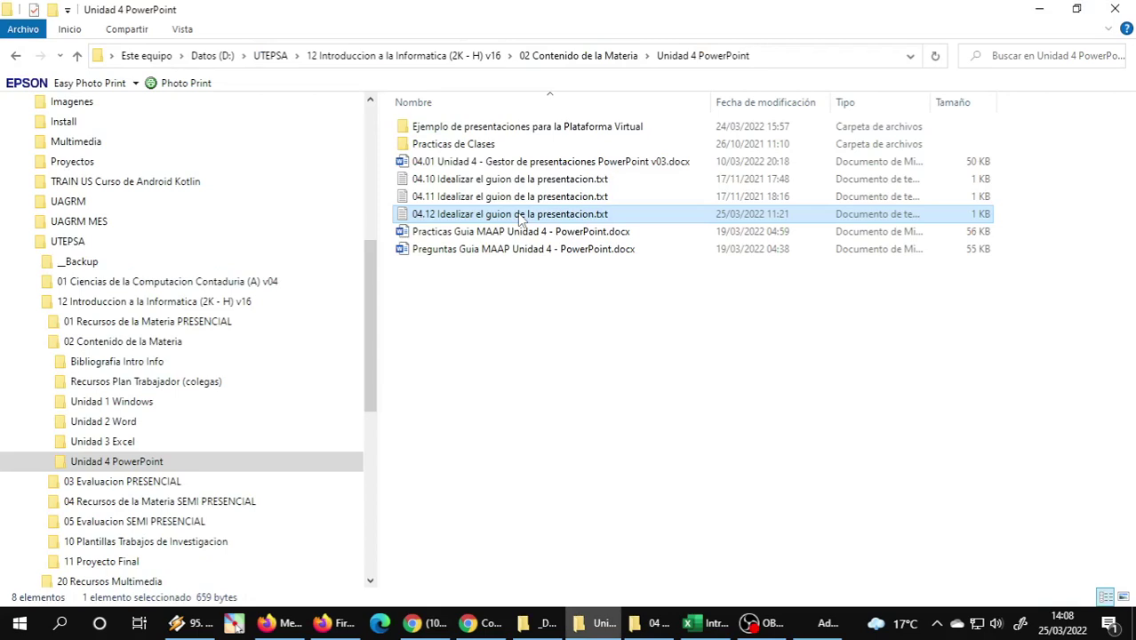
# Duplicate the 04.12 script as '04.13 Idealizar el guion de la presentacion.txt' and open the scripts in Notepad.
pyautogui.hotkey('ctrl', 'v')
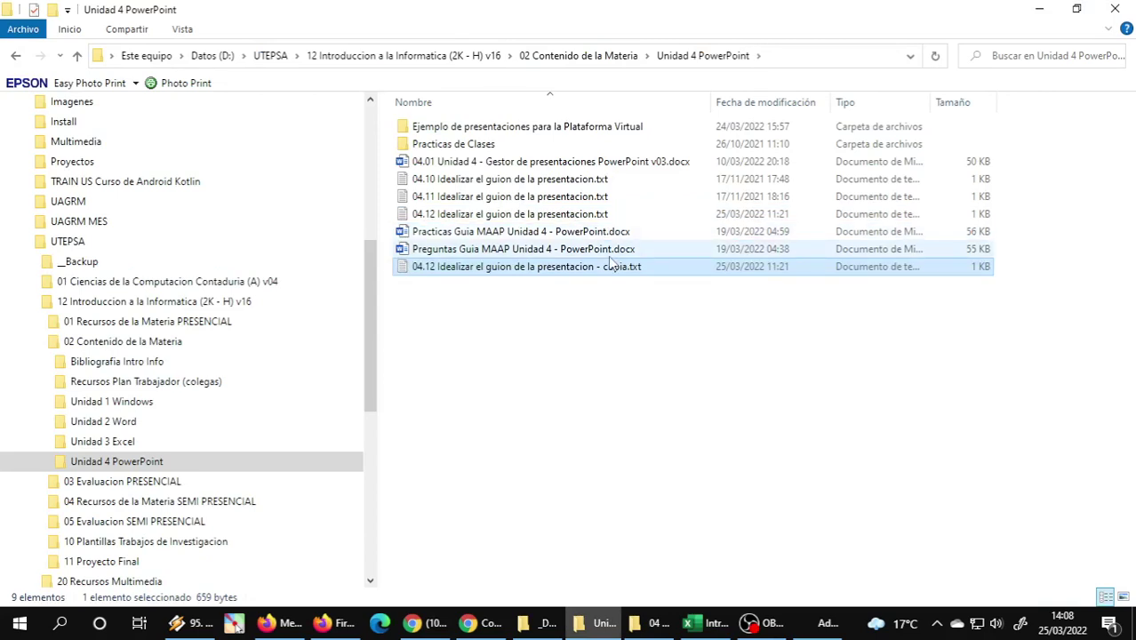
pyautogui.press('F2')
pyautogui.press('Right')
pyautogui.press('BackSpace')
pyautogui.press('BackSpace')
pyautogui.press('BackSpace')
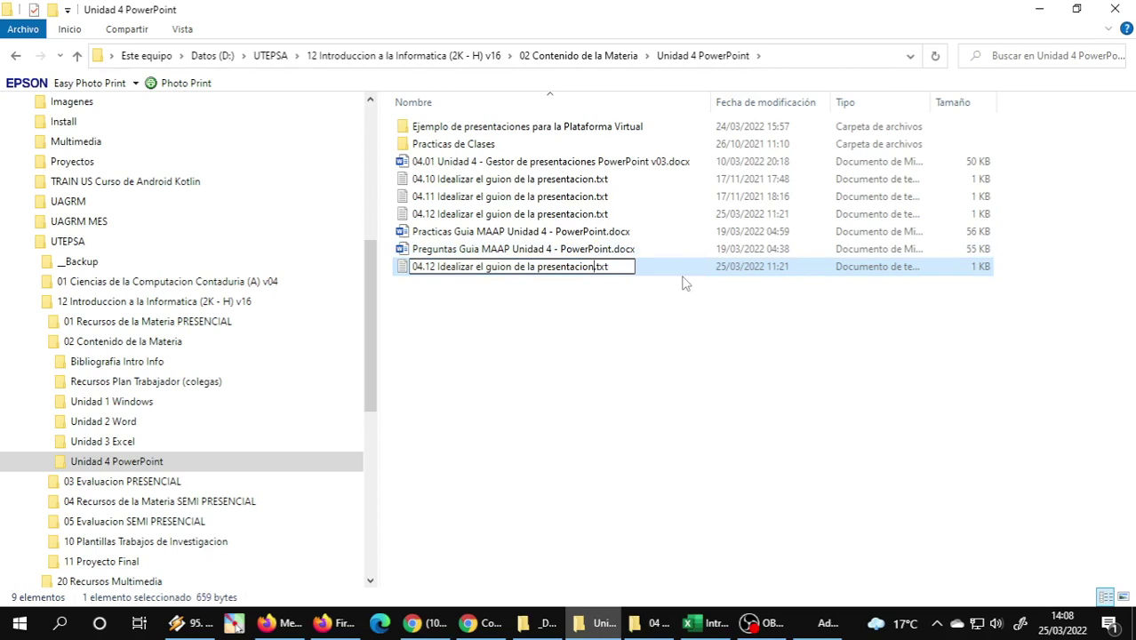
pyautogui.press('Home')
pyautogui.press('Right')
pyautogui.press('Right')
pyautogui.press('Right')
pyautogui.press('BackSpace')
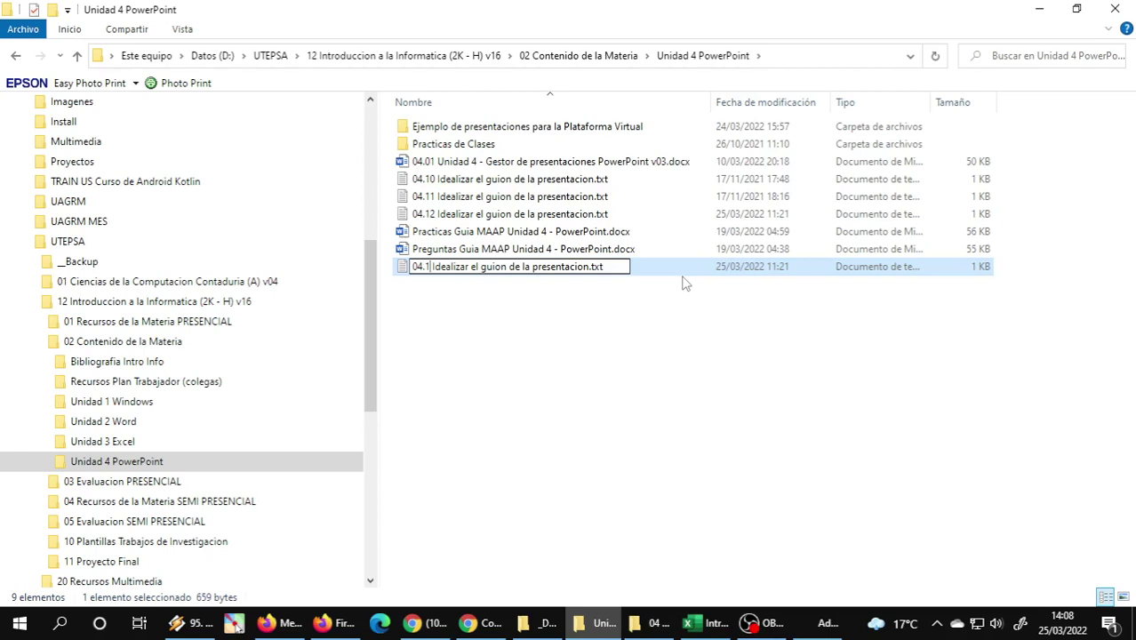
pyautogui.write('3')
pyautogui.press('Return')
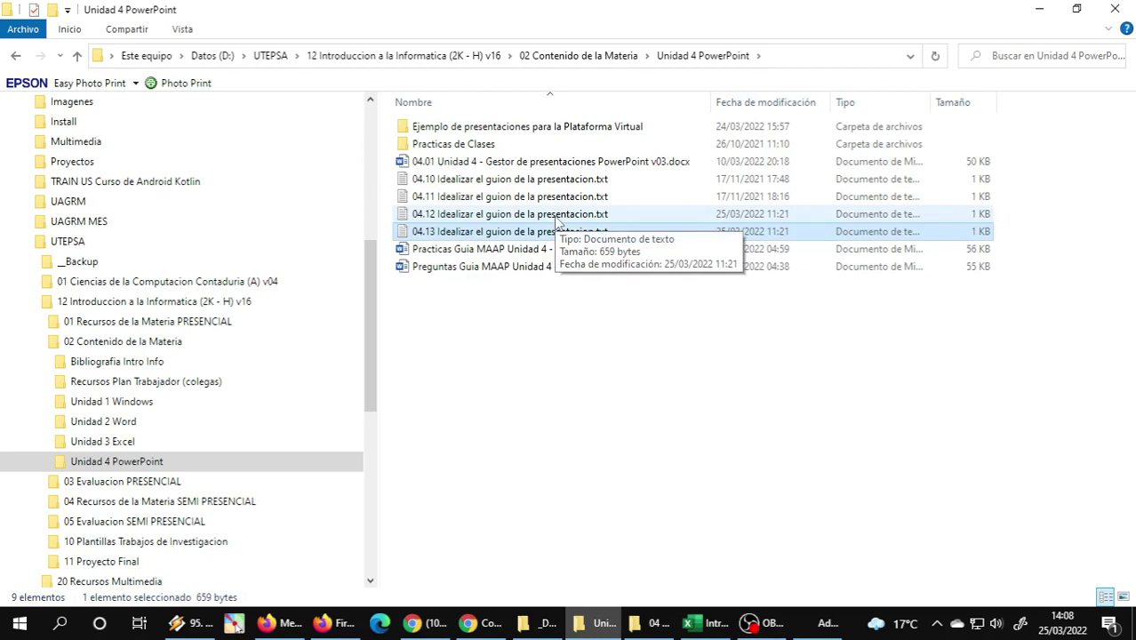
pyautogui.press('Return')
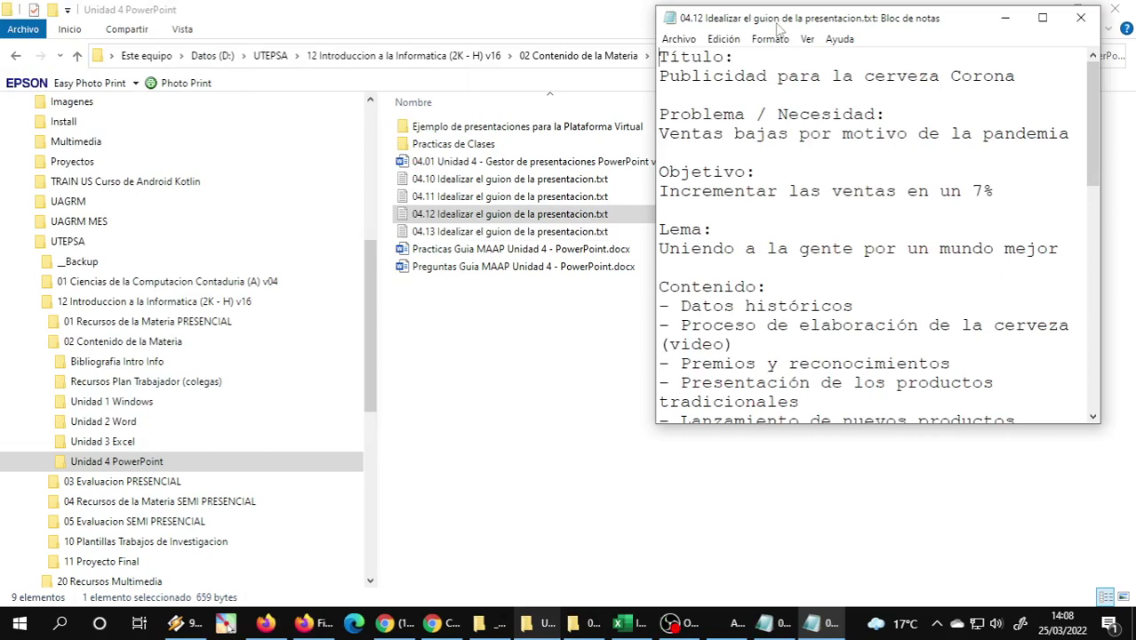
# Shorten the 04.12 window, open the 04.10 script at the lower right, then show the desktop.
pyautogui.moveTo(777, 27); pyautogui.dragTo(805, 28)
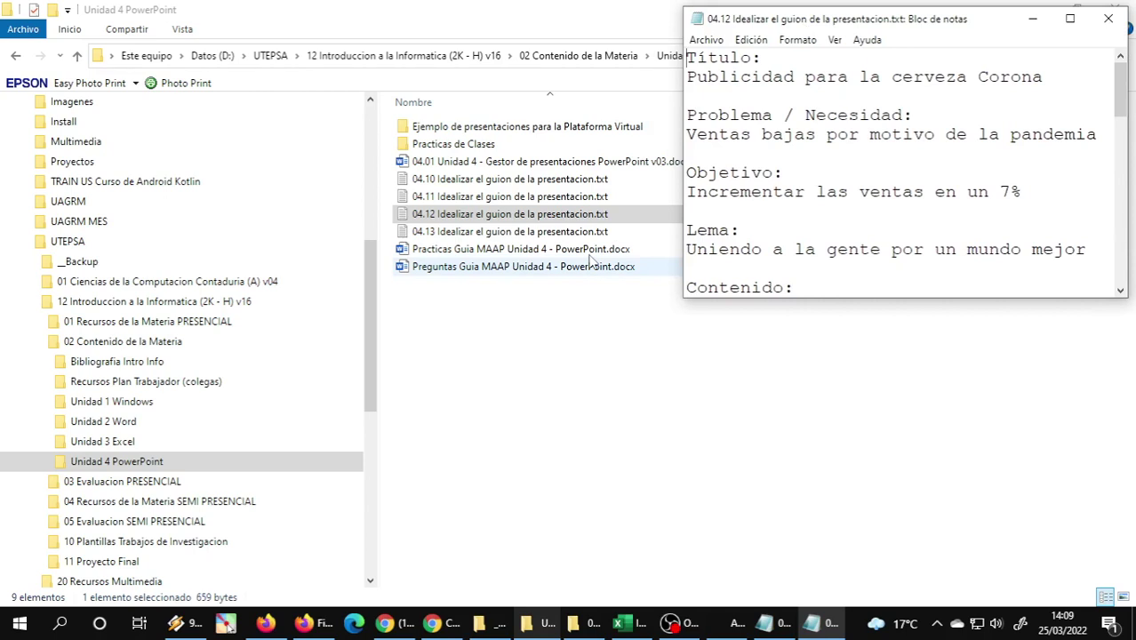
pyautogui.doubleClick(525, 179)
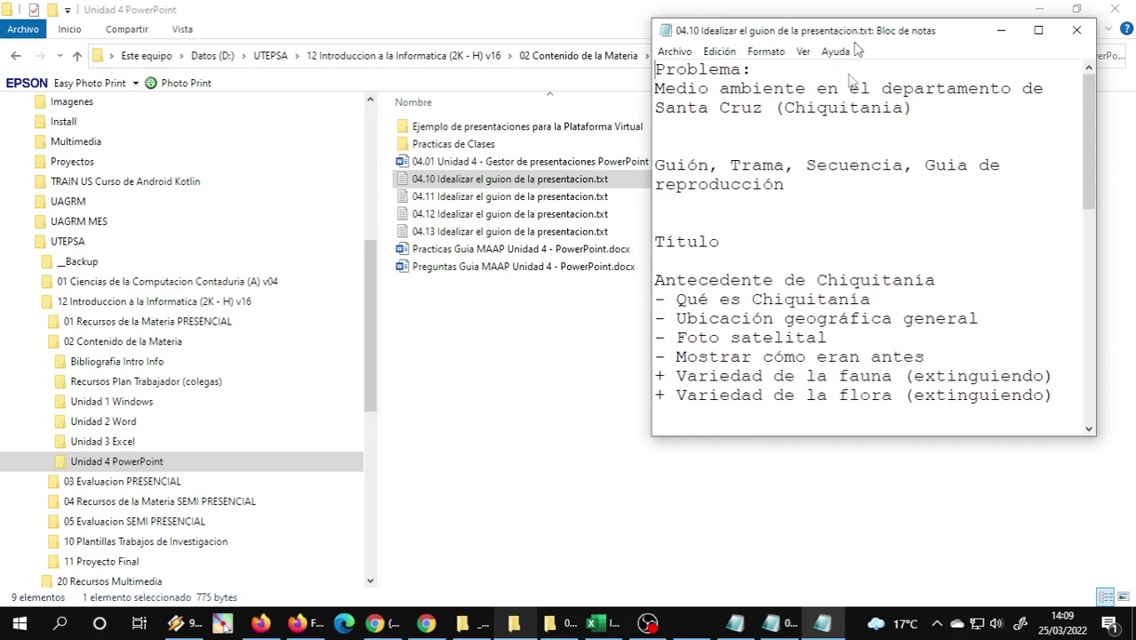
pyautogui.moveTo(854, 44); pyautogui.dragTo(809, 327)
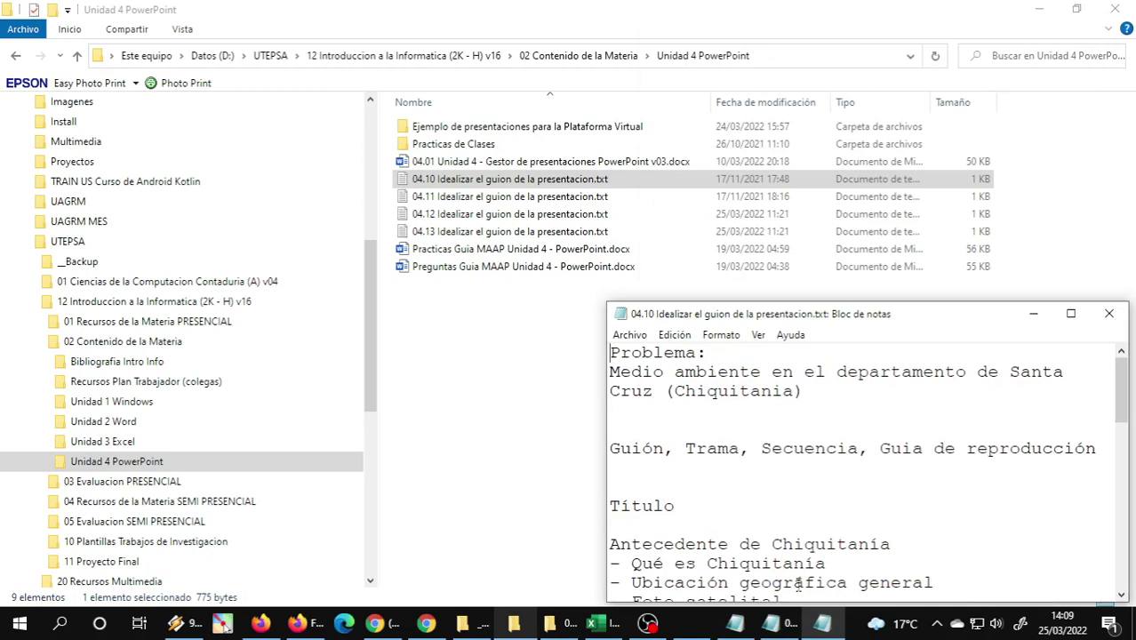
pyautogui.press('super+d')
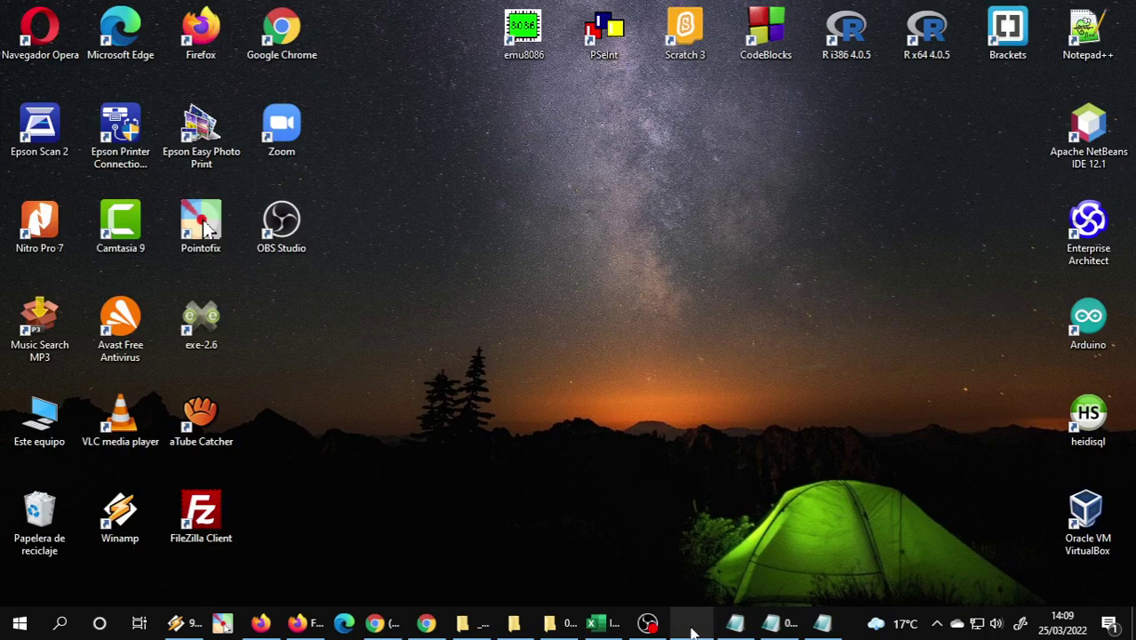
# Restore the three script windows and widen them side by side.
pyautogui.press('super+d')
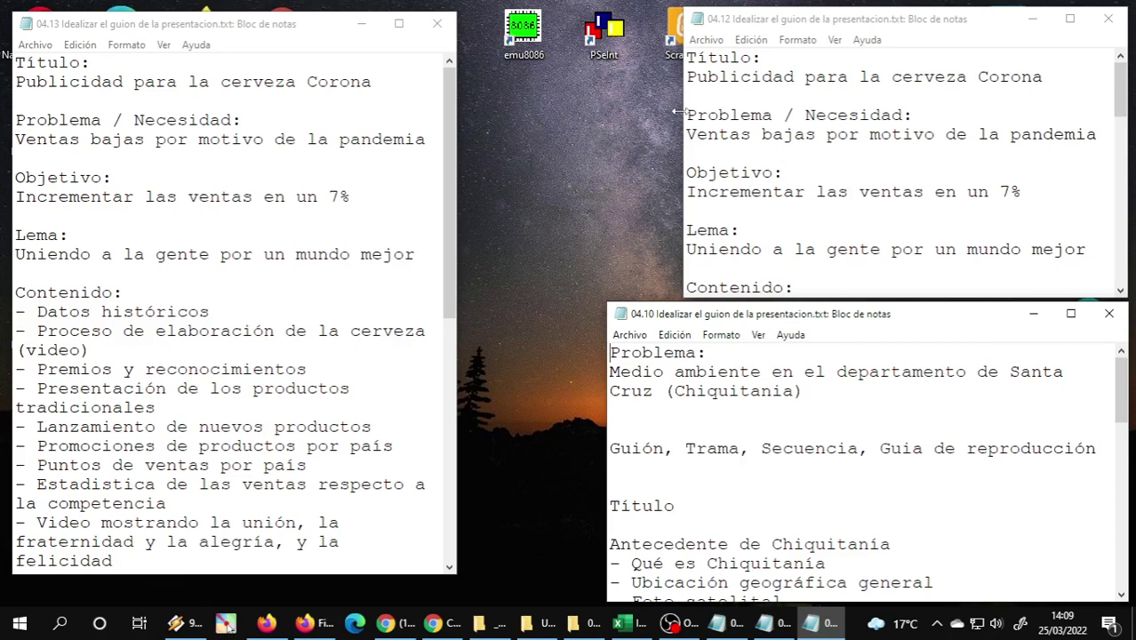
pyautogui.moveTo(677, 111); pyautogui.dragTo(591, 111)
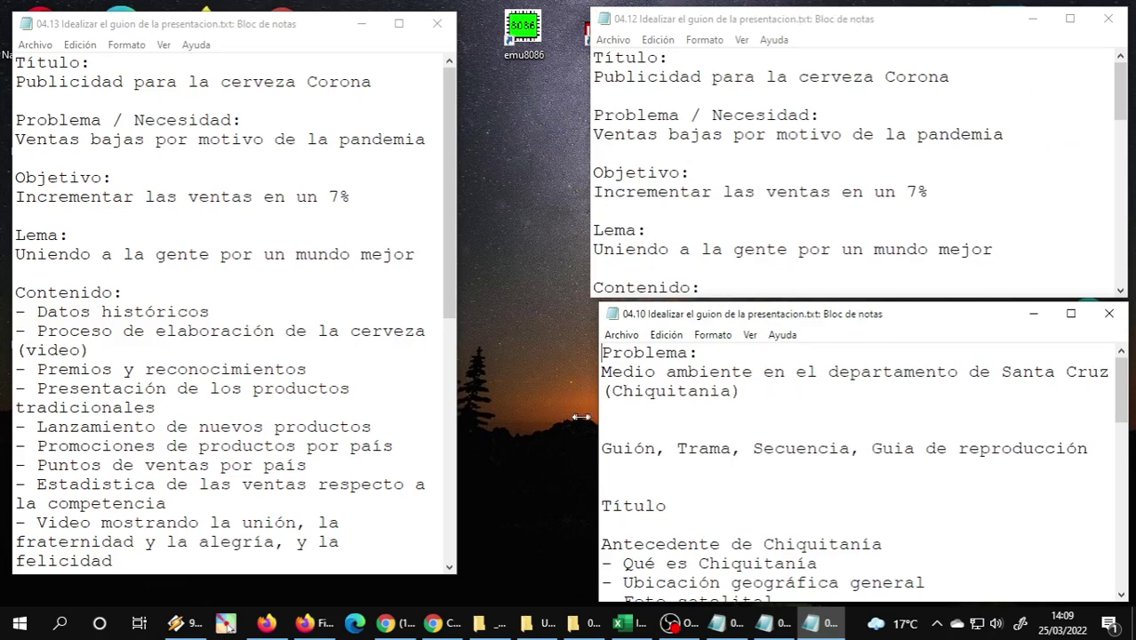
pyautogui.moveTo(608, 415); pyautogui.dragTo(589, 415)
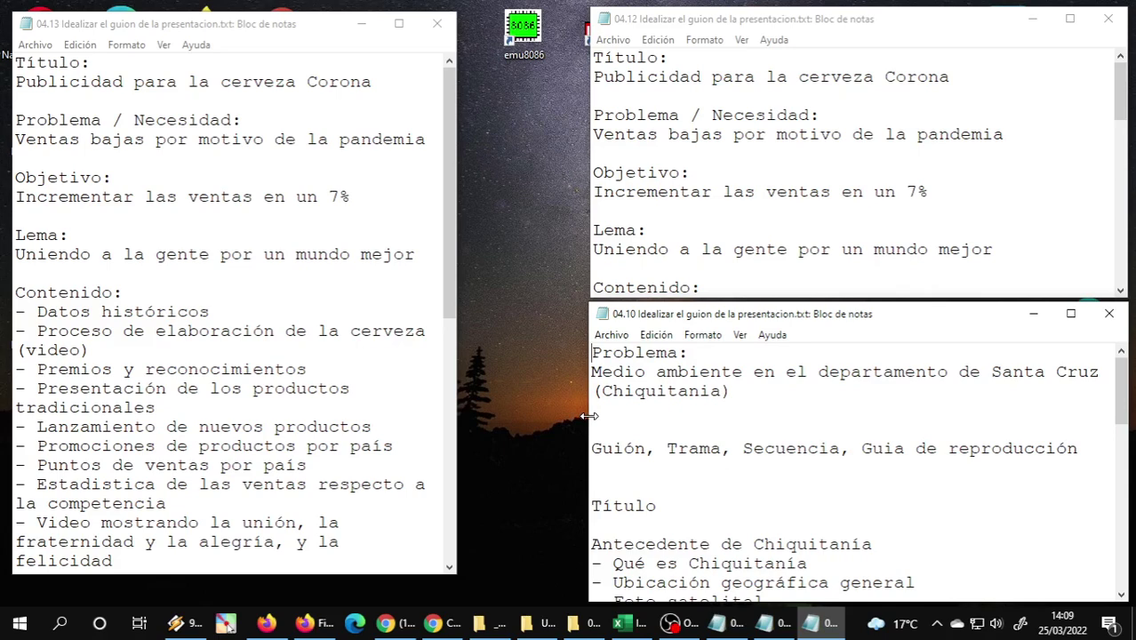
pyautogui.moveTo(456, 329); pyautogui.dragTo(580, 328)
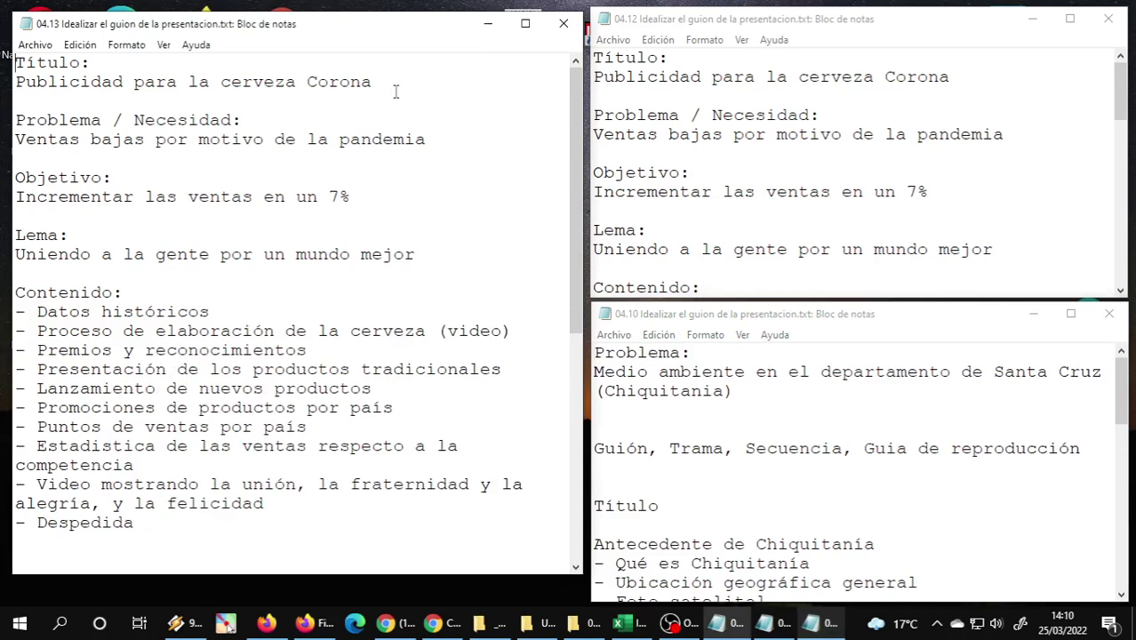
# Delete the old Corona title, problem, objective, slogan and content list, leaving a single dash.
pyautogui.moveTo(371, 86); pyautogui.dragTo(16, 84)
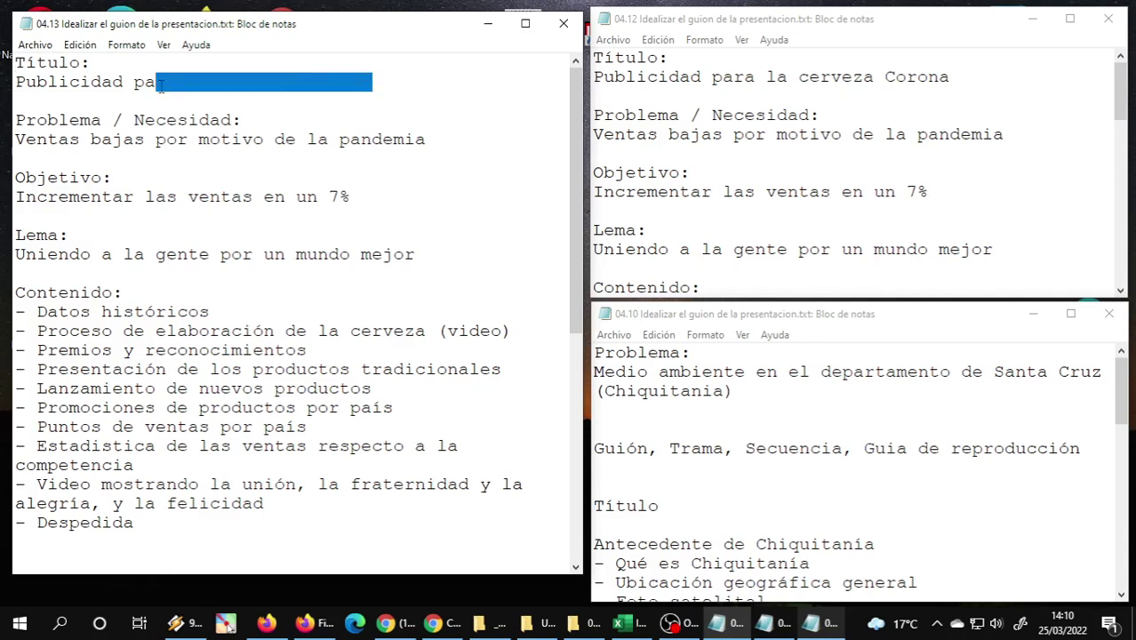
pyautogui.press('Delete')
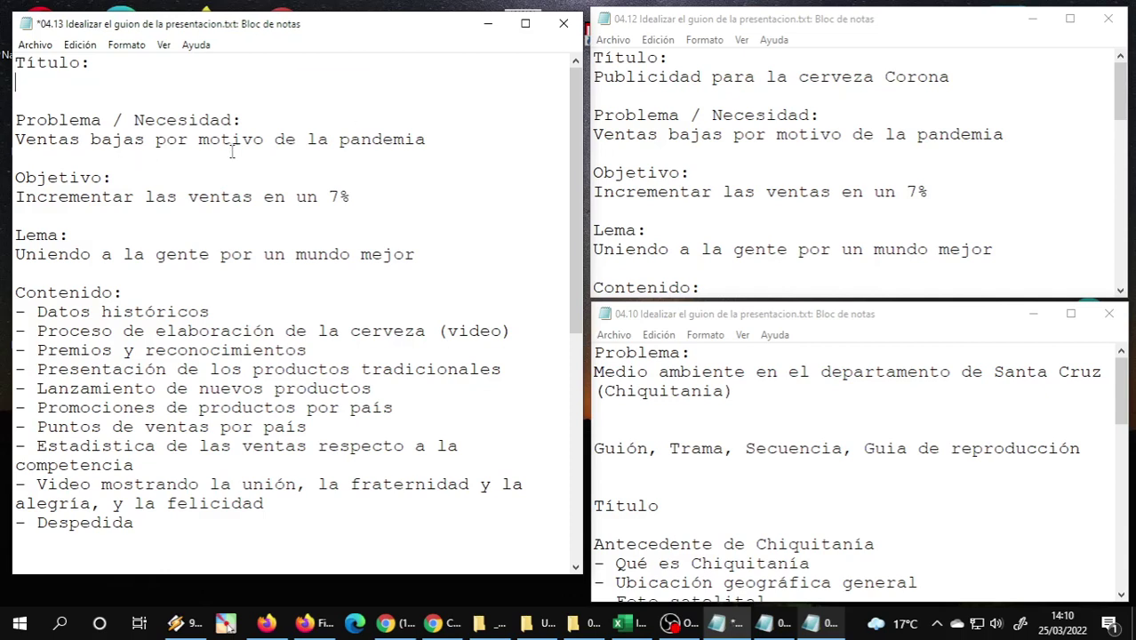
pyautogui.moveTo(426, 139); pyautogui.dragTo(16, 138)
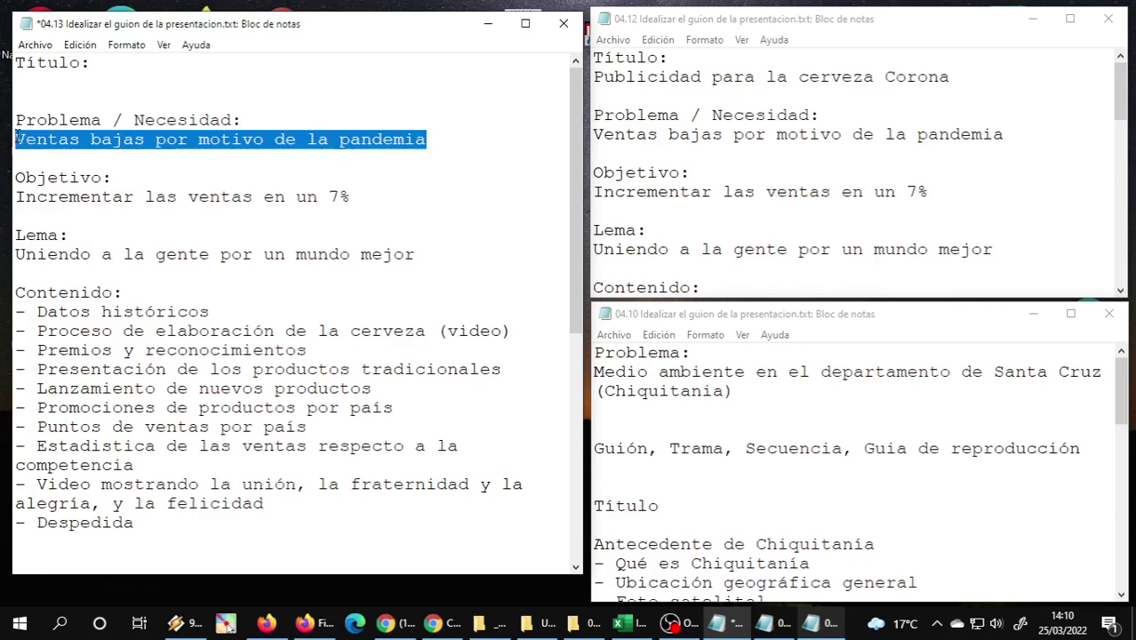
pyautogui.press('Delete')
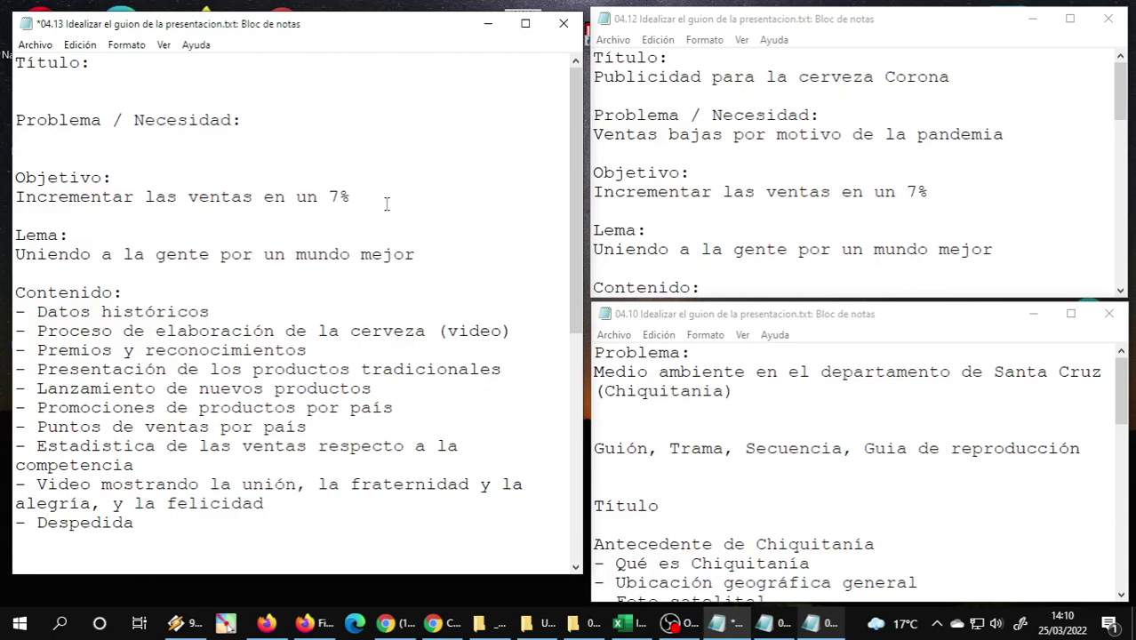
pyautogui.moveTo(372, 200); pyautogui.dragTo(12, 203)
pyautogui.press('Delete')
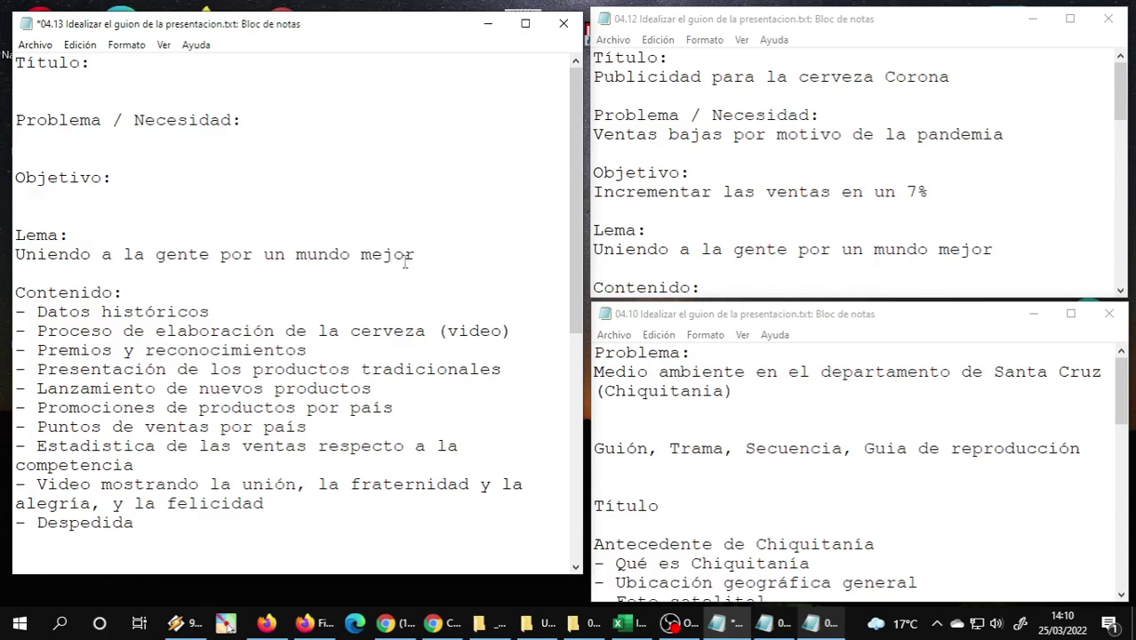
pyautogui.moveTo(416, 255); pyautogui.dragTo(14, 256)
pyautogui.press('Delete')
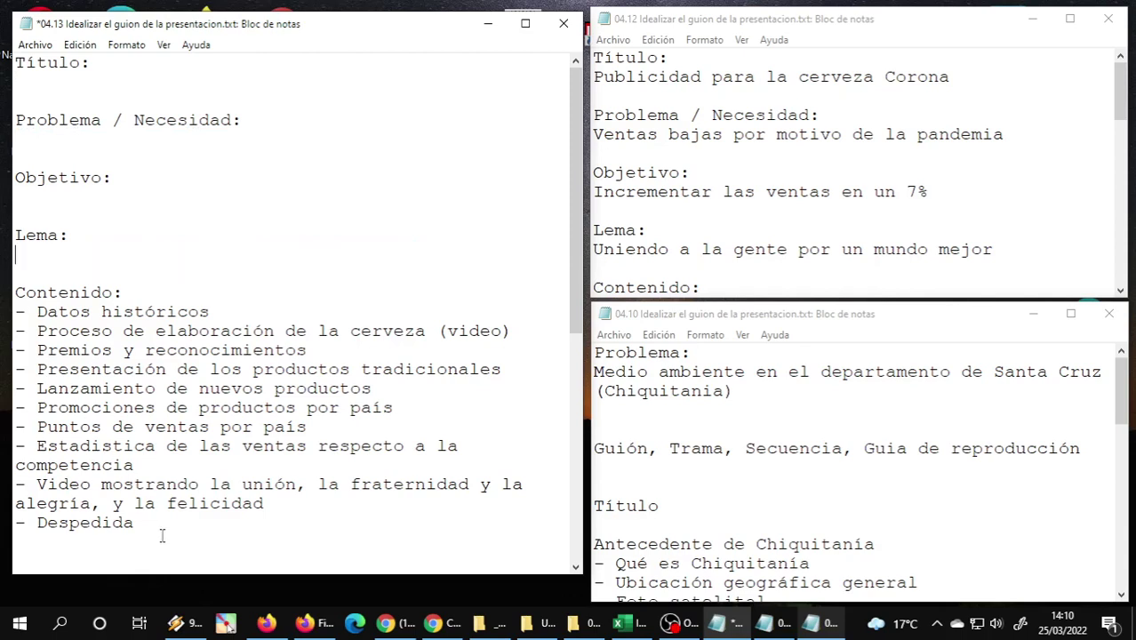
pyautogui.moveTo(162, 525)
pyautogui.mouseDown()
pyautogui.moveTo(16, 330)
pyautogui.moveTo(14, 311)
pyautogui.mouseUp()
pyautogui.press('Delete')
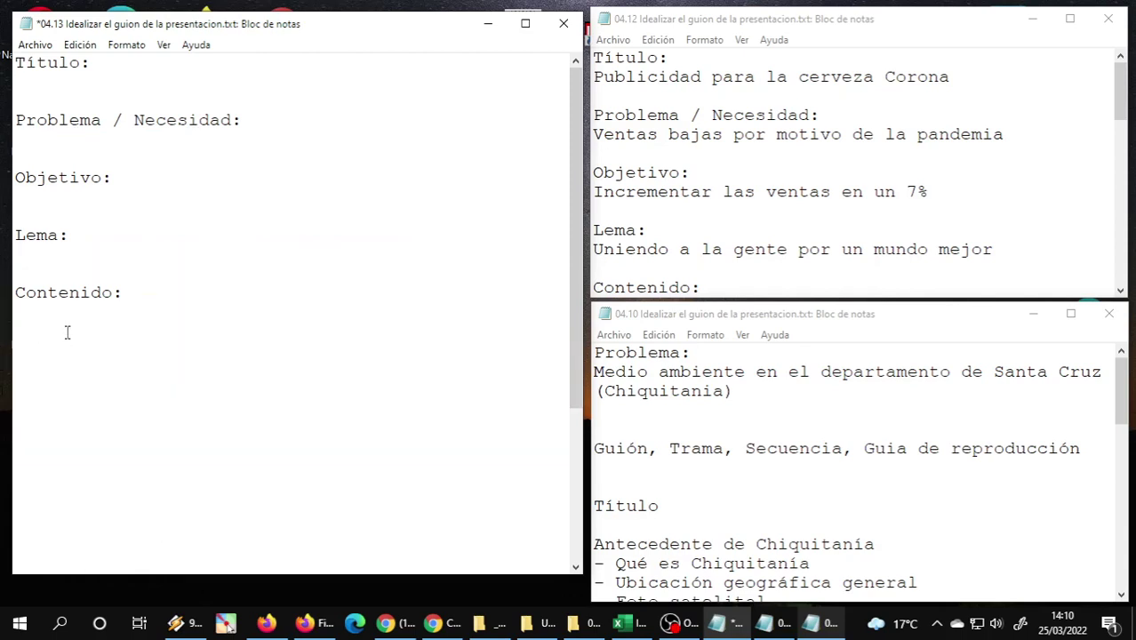
pyautogui.write('-')
# Insert ' / Motivo' before the colon of the 'Problema / Necesidad:' heading.
pyautogui.doubleClick(59, 63)
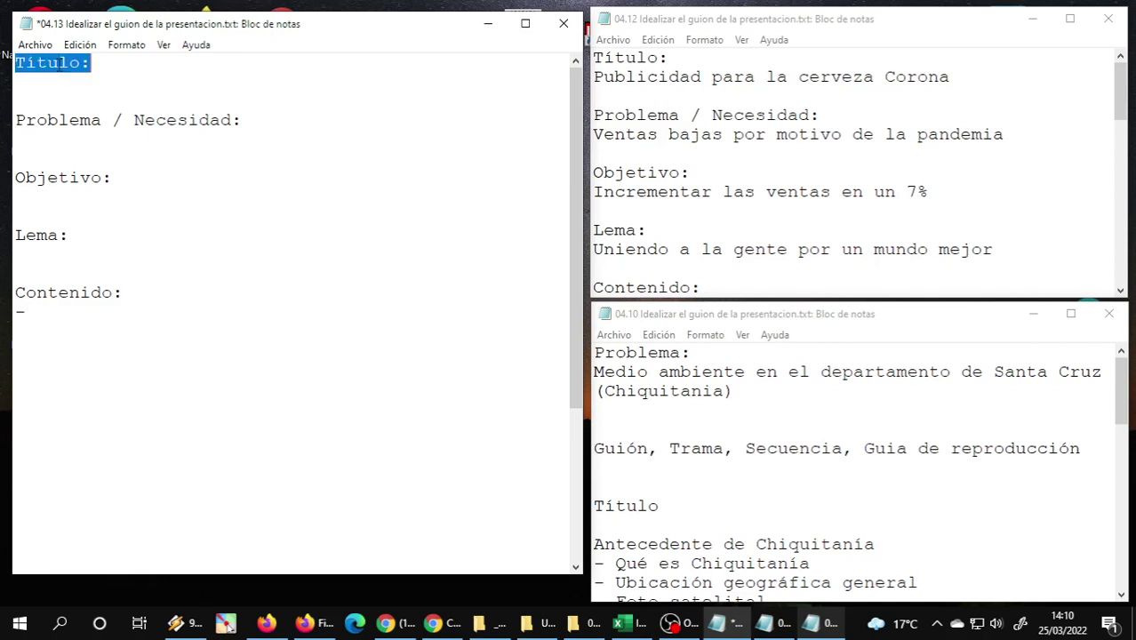
pyautogui.doubleClick(72, 120)
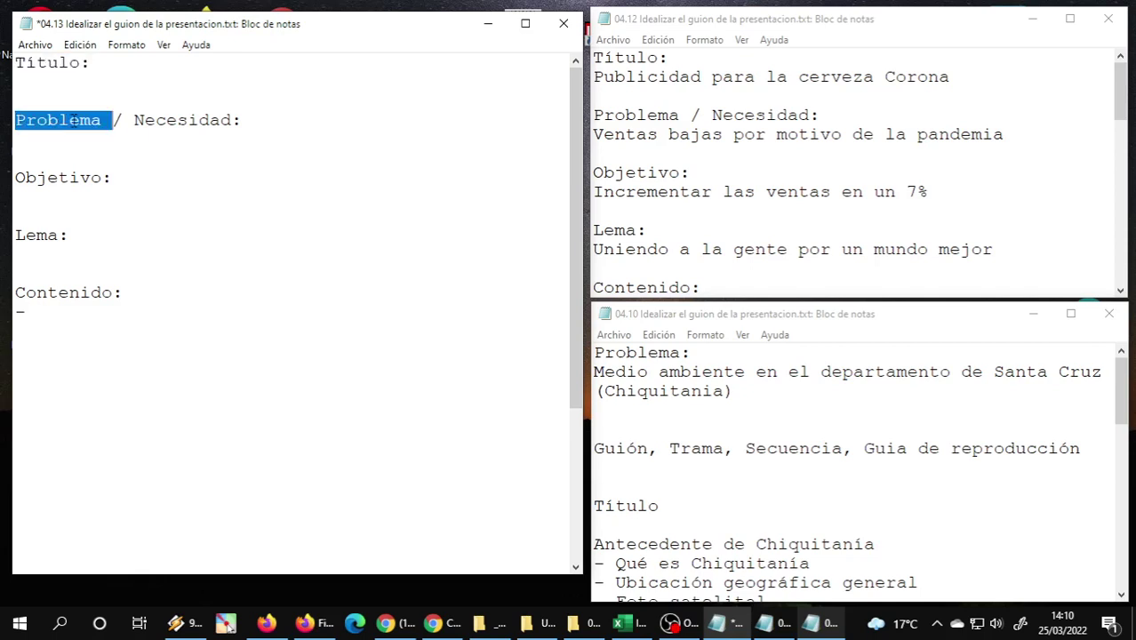
pyautogui.doubleClick(189, 122)
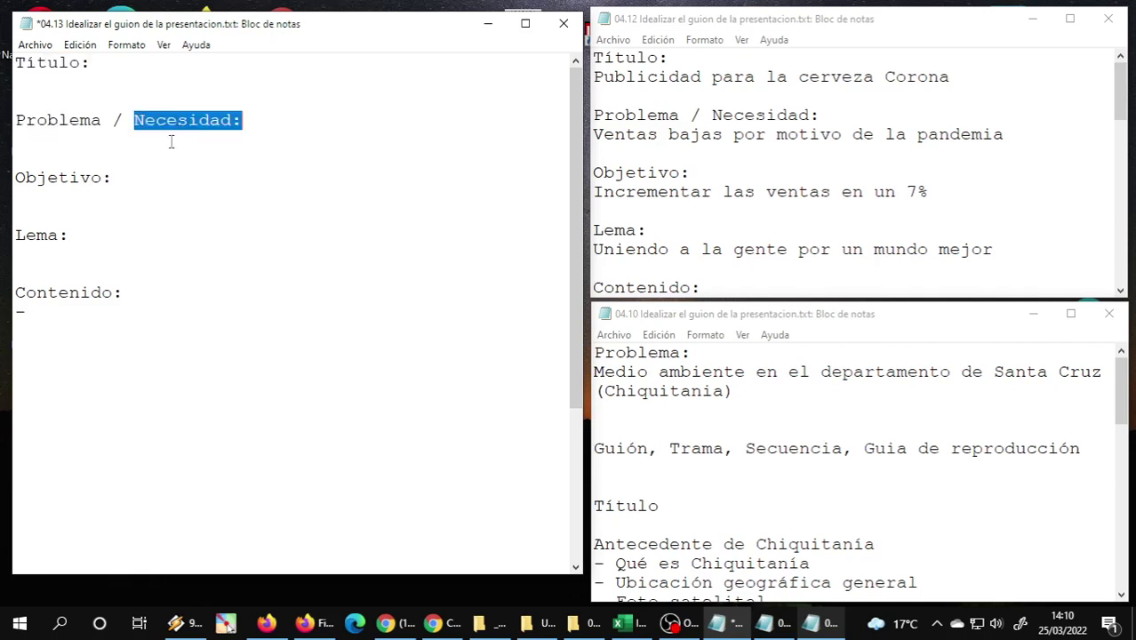
pyautogui.click(26, 120)
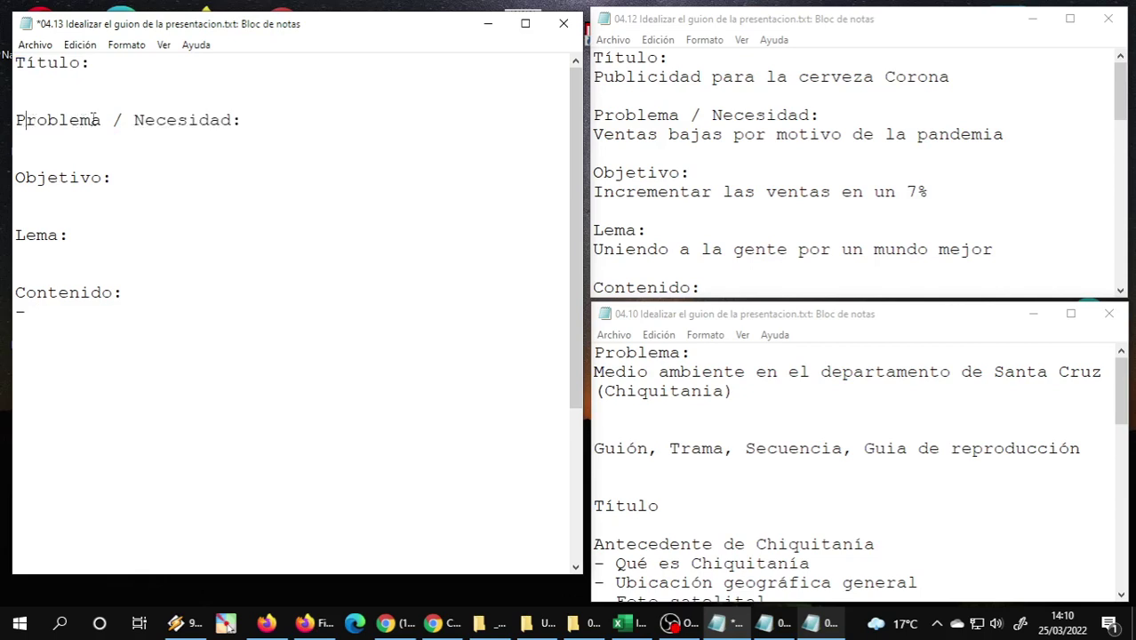
pyautogui.click(234, 120)
pyautogui.write('/ ')
pyautogui.write('mo')
pyautogui.press('BackSpace')
pyautogui.press('BackSpace')
pyautogui.write('M')
pyautogui.write('otivo')
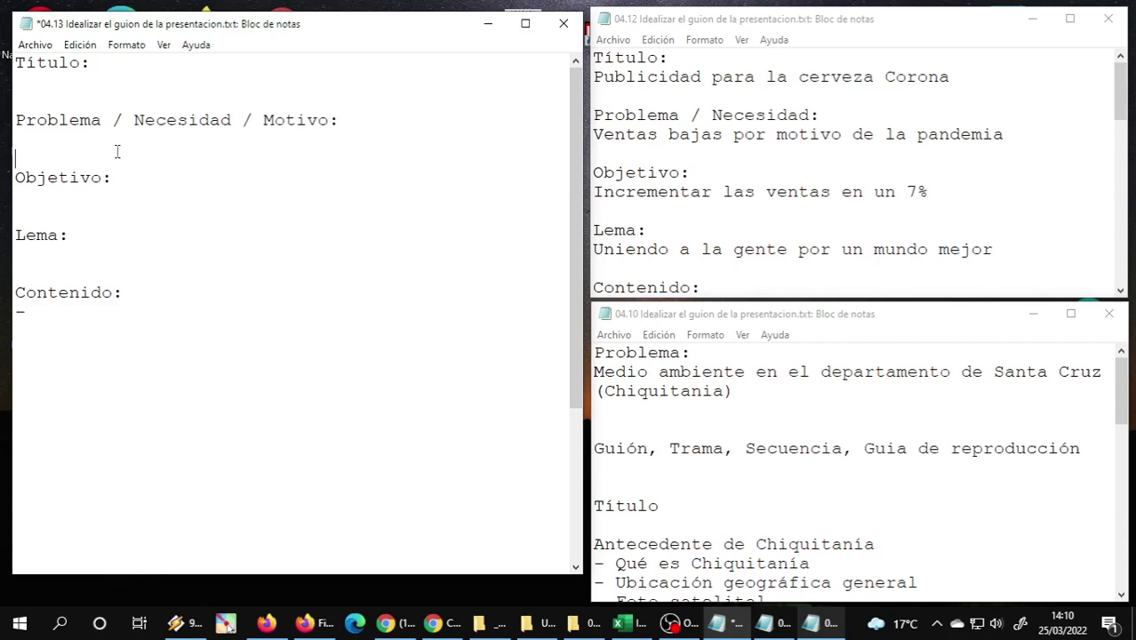
# Add 'Secuencia del' before and 'de la Presentación' after 'Contenido', then save the script.
pyautogui.click(114, 180)
pyautogui.click(69, 250)
pyautogui.click(96, 309)
pyautogui.write('Secuencia del')
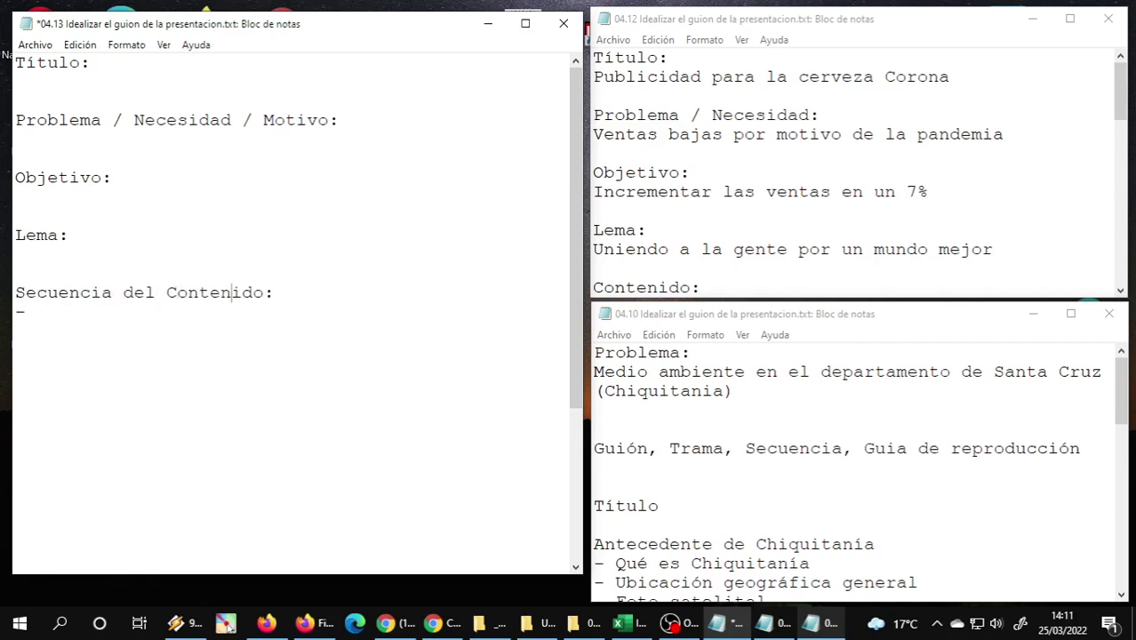
pyautogui.click(265, 293)
pyautogui.write('de la P')
pyautogui.write('resentaci')
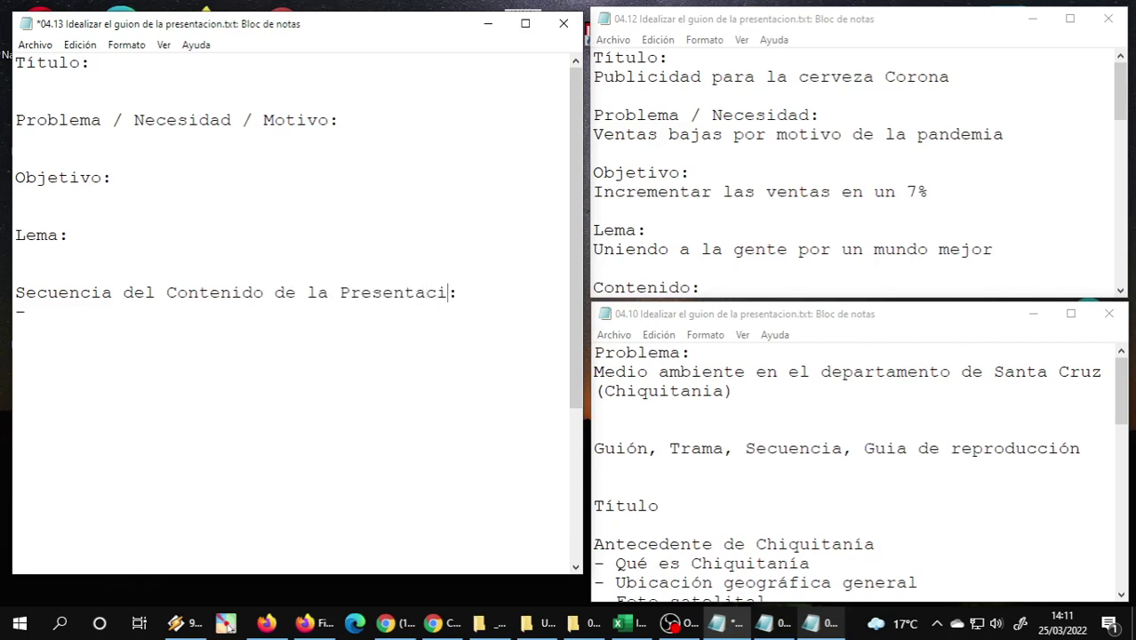
pyautogui.write('ón')
pyautogui.hotkey('ctrl', 's')
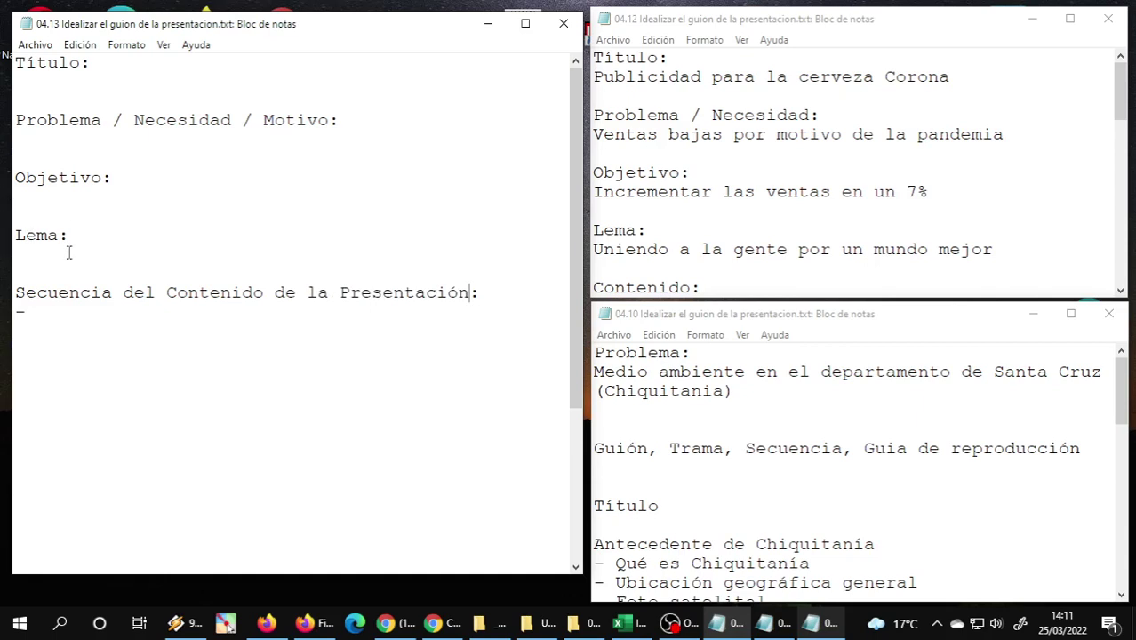
pyautogui.click(116, 315)
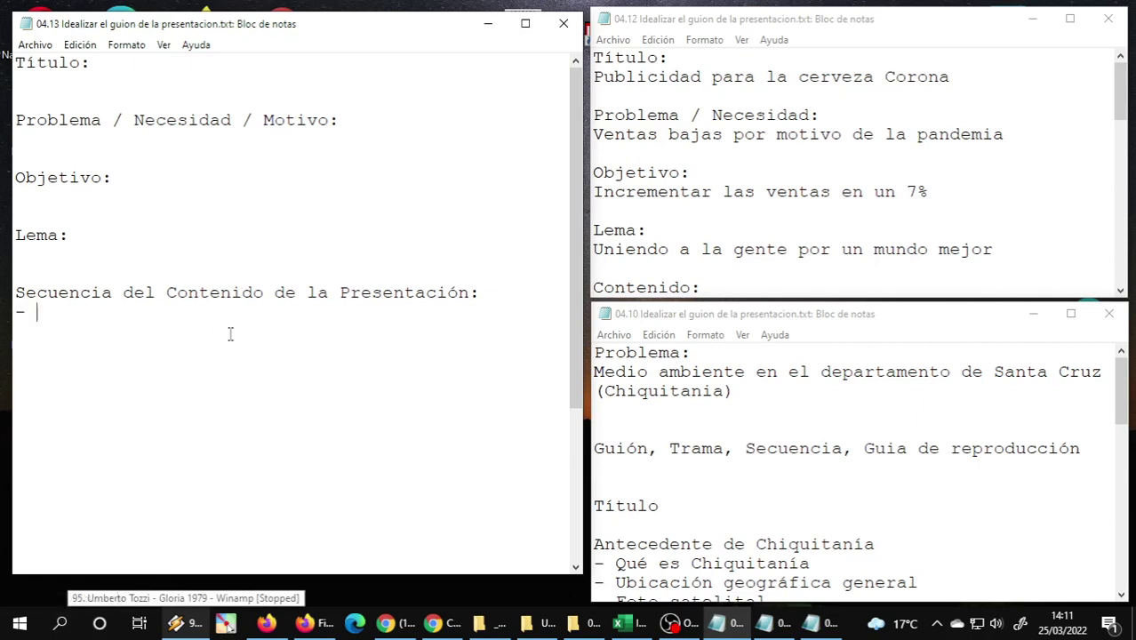
# Check the Pepsi packaging poll result in WhatsApp, then begin typing the title 'Presentac' in Notepad.
pyautogui.click(61, 625)
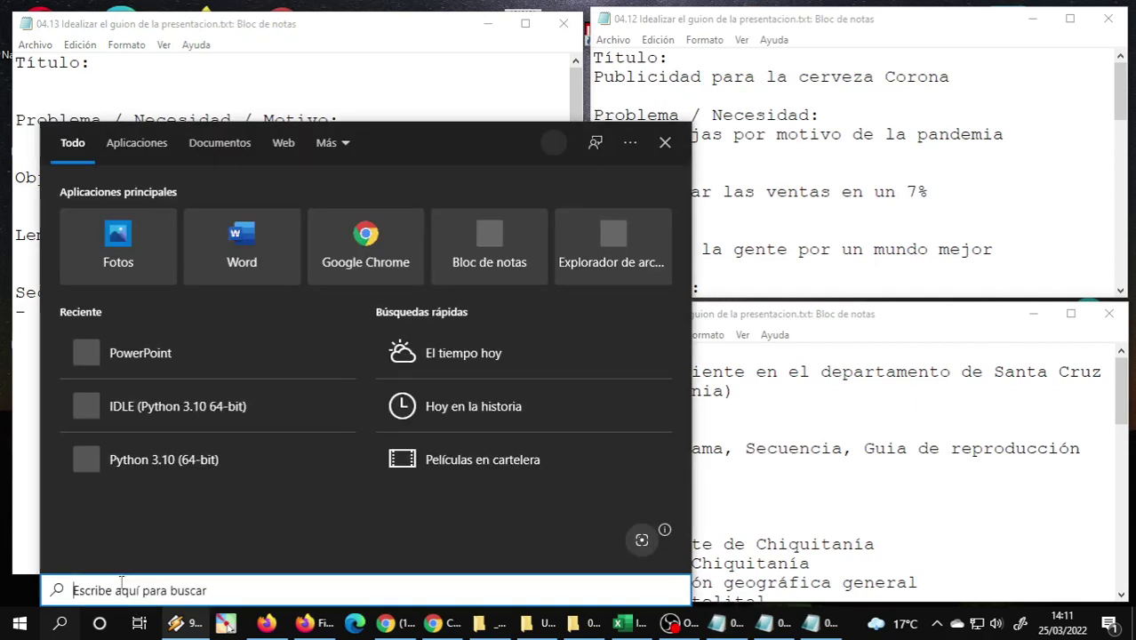
pyautogui.press('Escape')
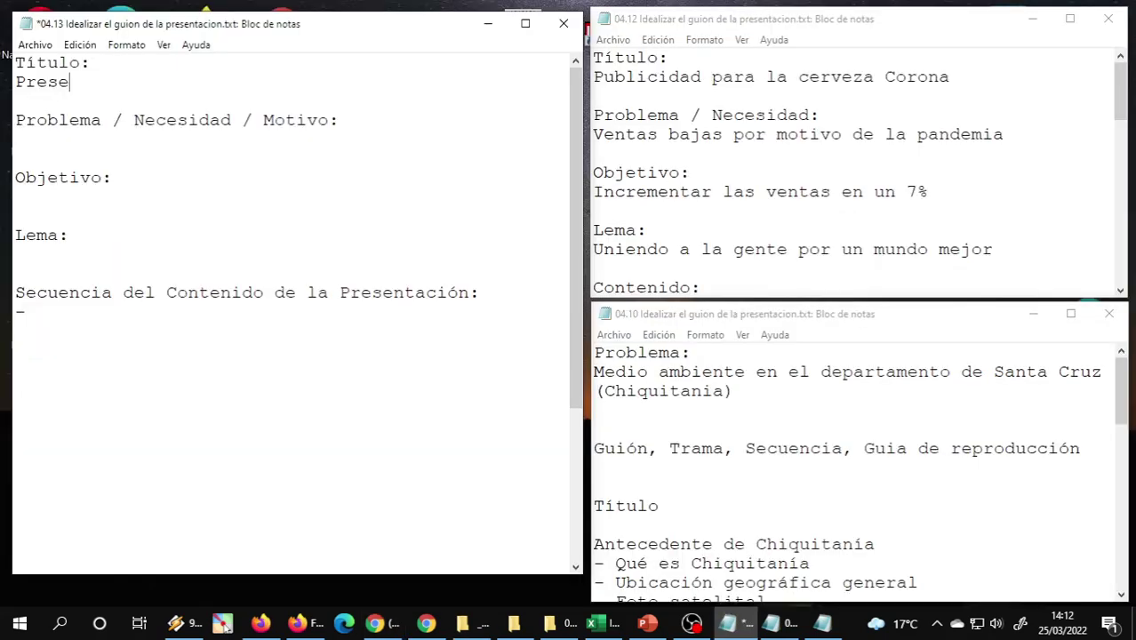
pyautogui.write('ntac')
# Finish the title 'Presentación del nuevo envase de Pepsi' and make the Notepad window slightly taller.
pyautogui.write('ión del nuevo envase de Pepsi')
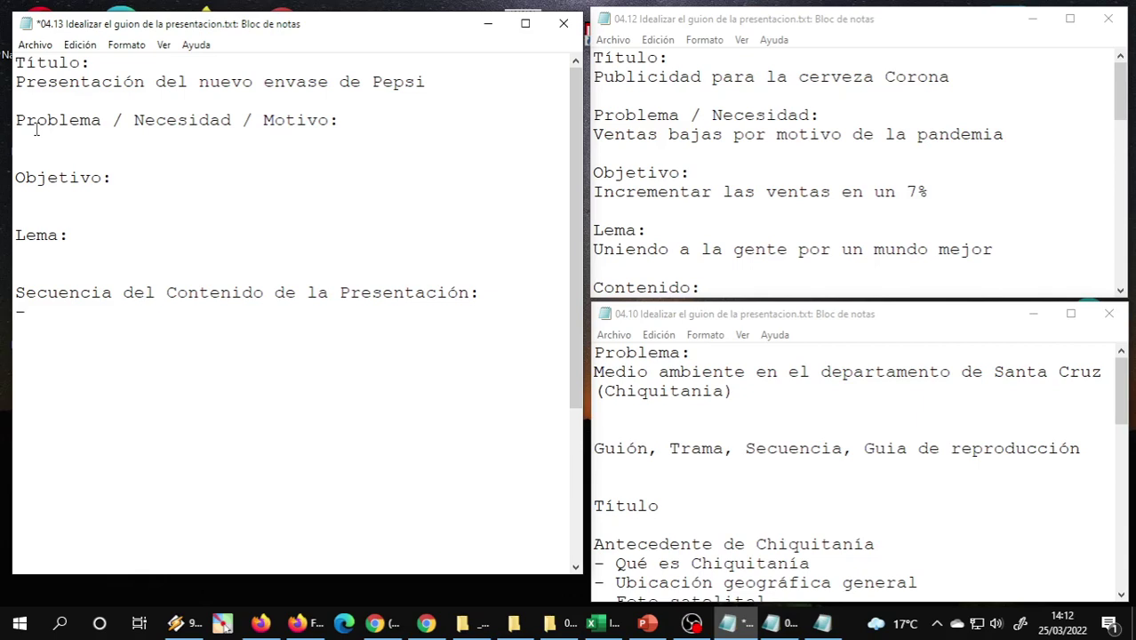
pyautogui.click(333, 134)
pyautogui.moveTo(205, 576); pyautogui.dragTo(208, 588)
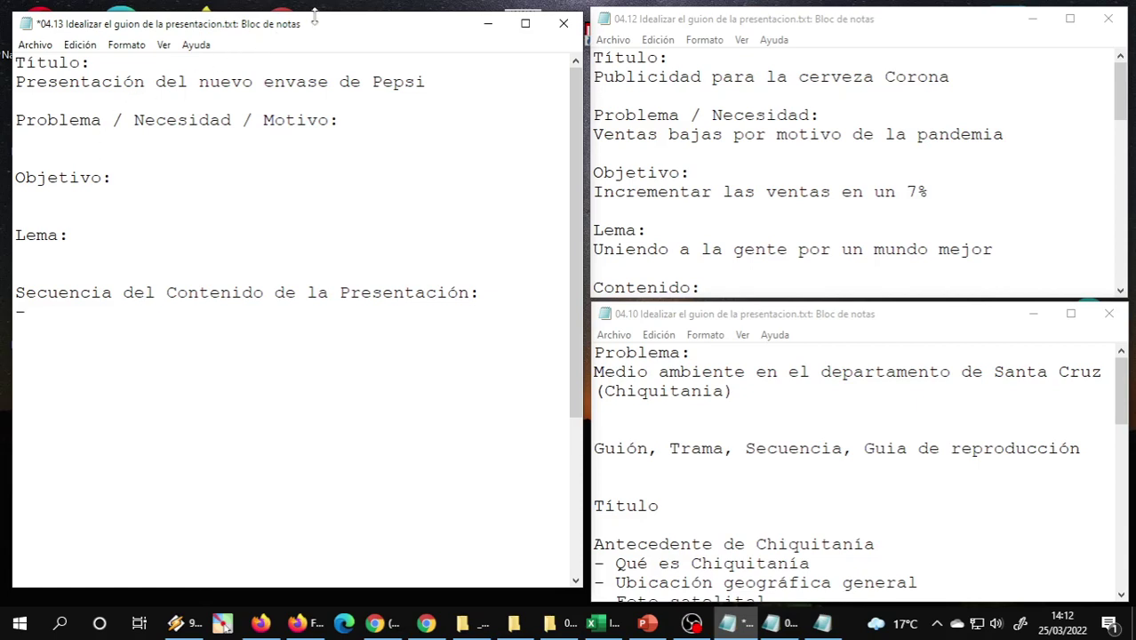
pyautogui.moveTo(341, 16); pyautogui.dragTo(340, 19)
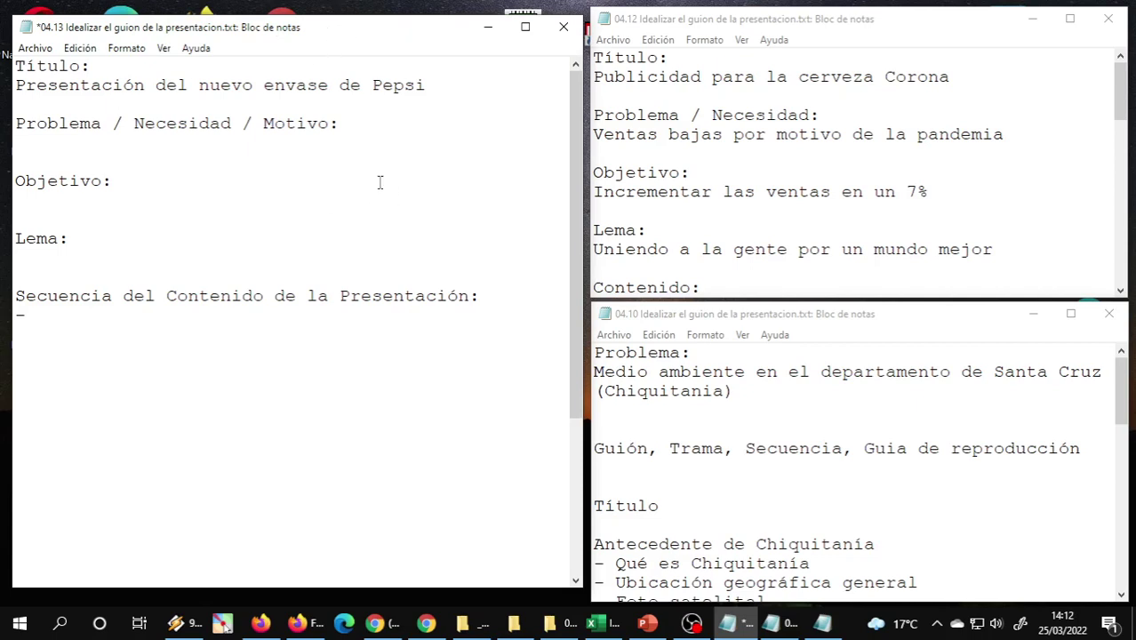
pyautogui.click(64, 205)
pyautogui.press('Up')
pyautogui.press('Up')
pyautogui.press('Up')
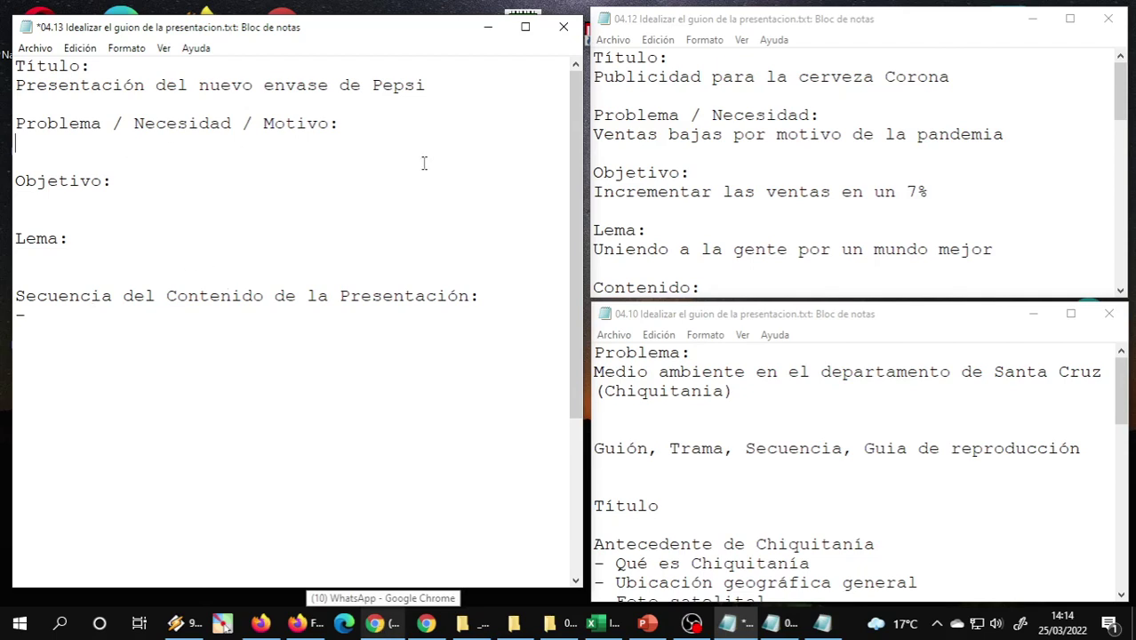
# Enter 'Incrementar las ventas' and 'Presentar un nuevo' as two lines under the Problema heading.
pyautogui.write('Incrementa')
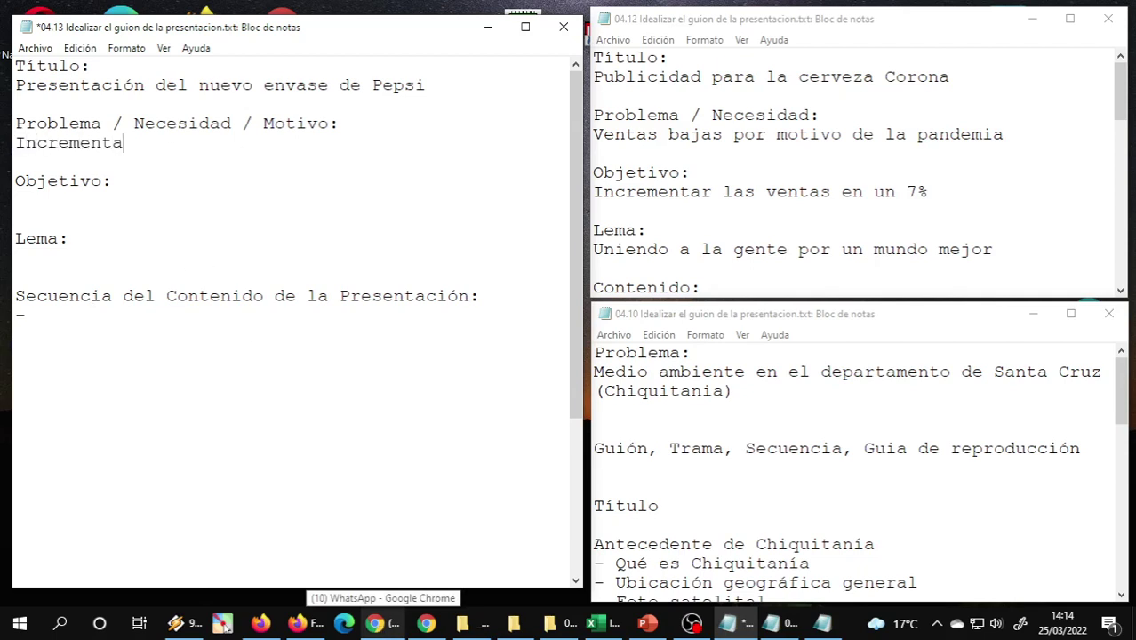
pyautogui.write('r las ')
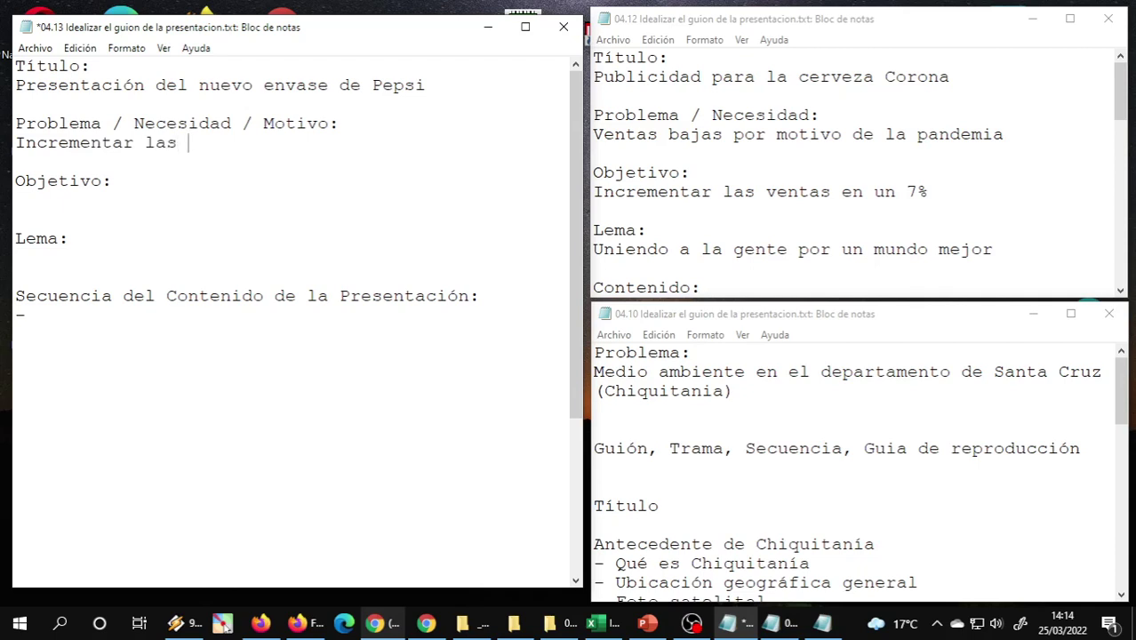
pyautogui.write('ventas')
pyautogui.press('Return')
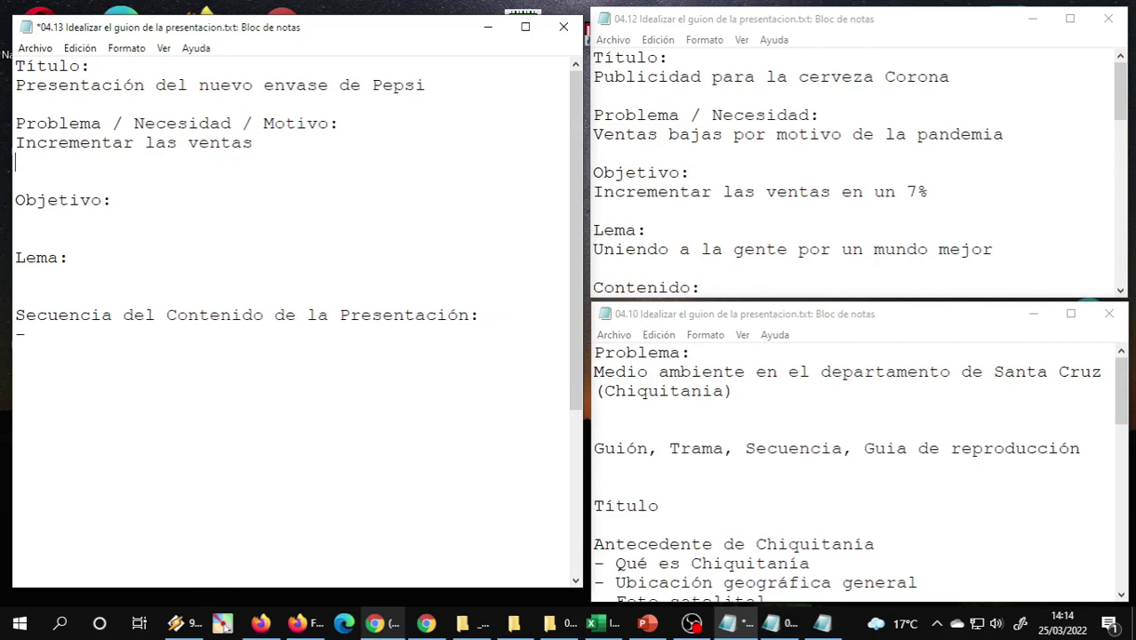
pyautogui.press('Up')
pyautogui.press('Up')
pyautogui.press('Up')
pyautogui.press('Up')
pyautogui.hotkey('shift', 'Down')
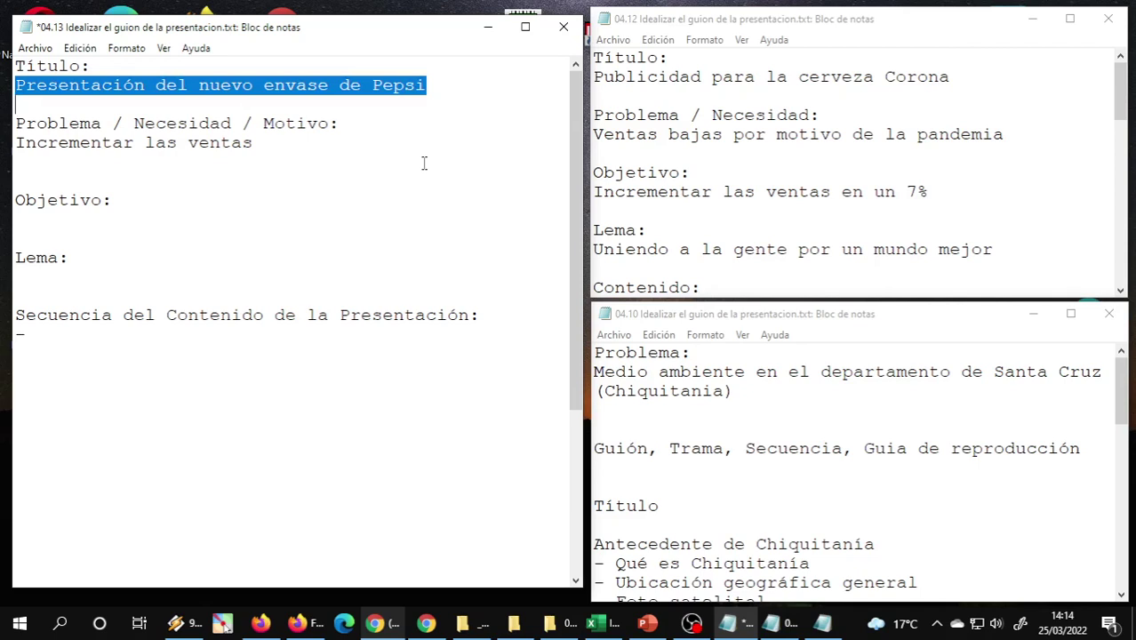
pyautogui.press('Down')
pyautogui.press('Down')
pyautogui.press('Down')
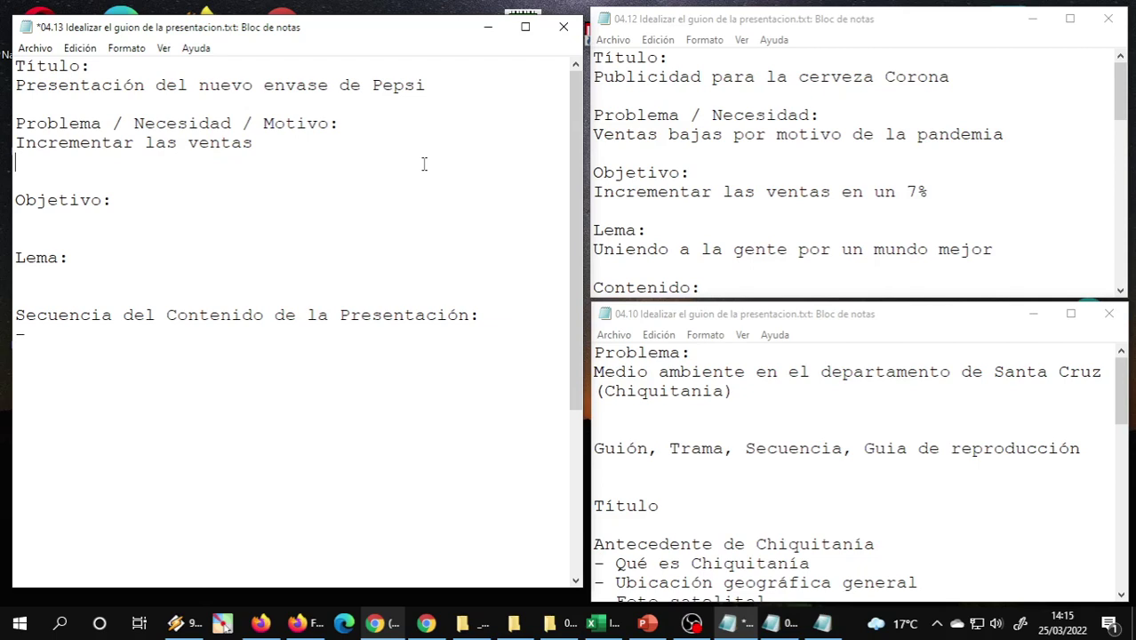
pyautogui.write('P')
pyautogui.write('res')
pyautogui.write('entar ')
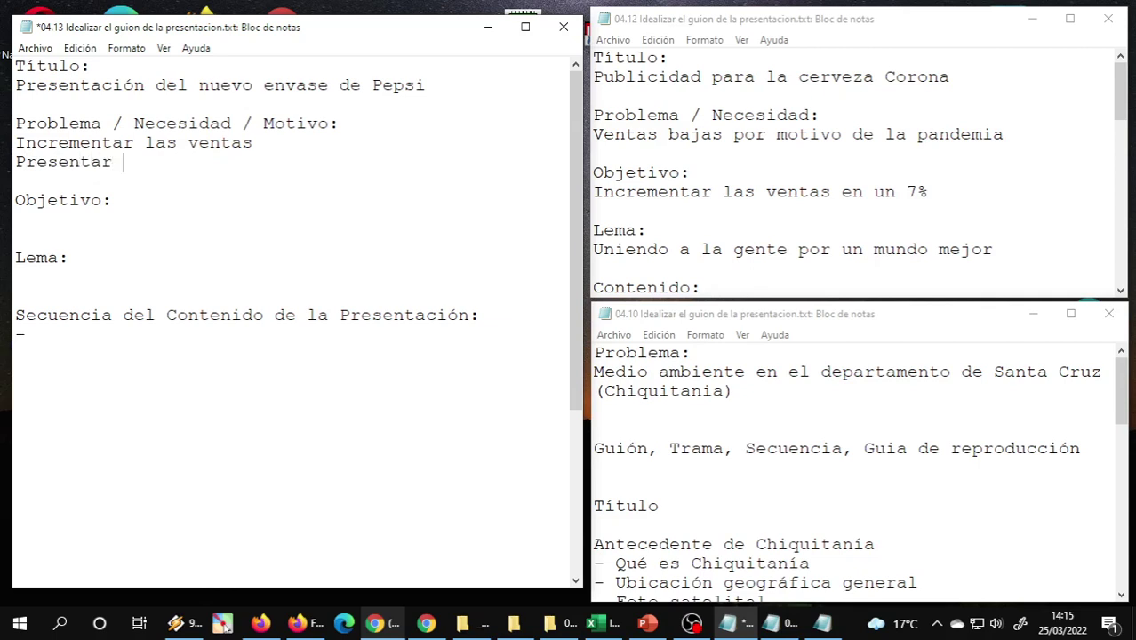
pyautogui.write('un nuevo')
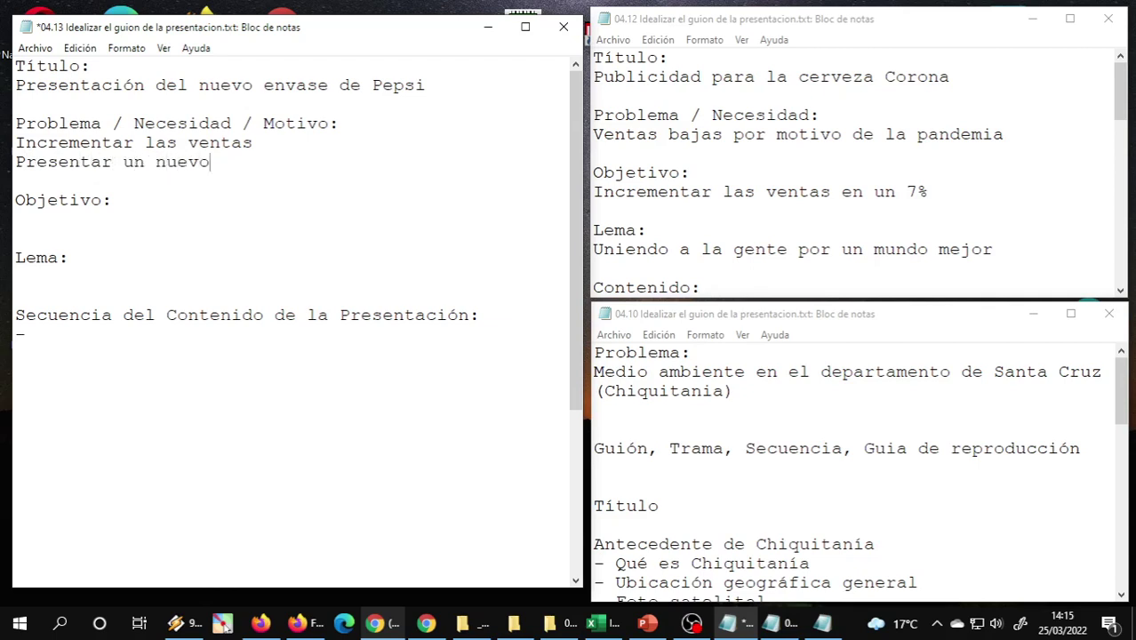
pyautogui.press('Return')
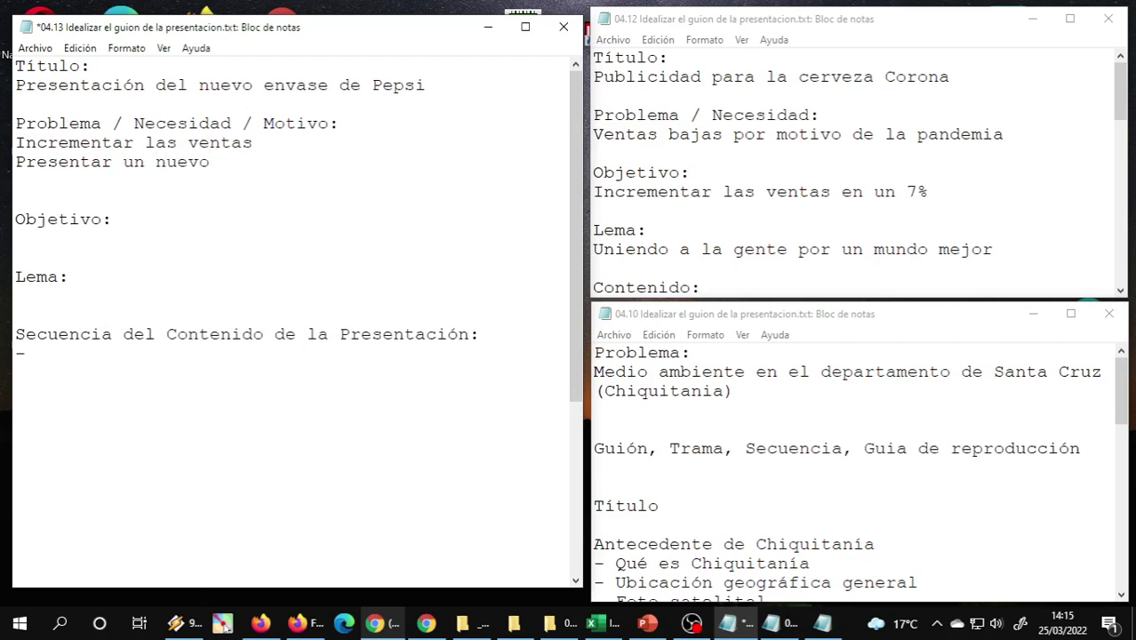
# Write the first objective 'Renovar la imágen corporativa del producto' and remove the stray 'Re' line.
pyautogui.write('Re')
pyautogui.press('Down')
pyautogui.press('Down')
pyautogui.press('Down')
pyautogui.write('Renova')
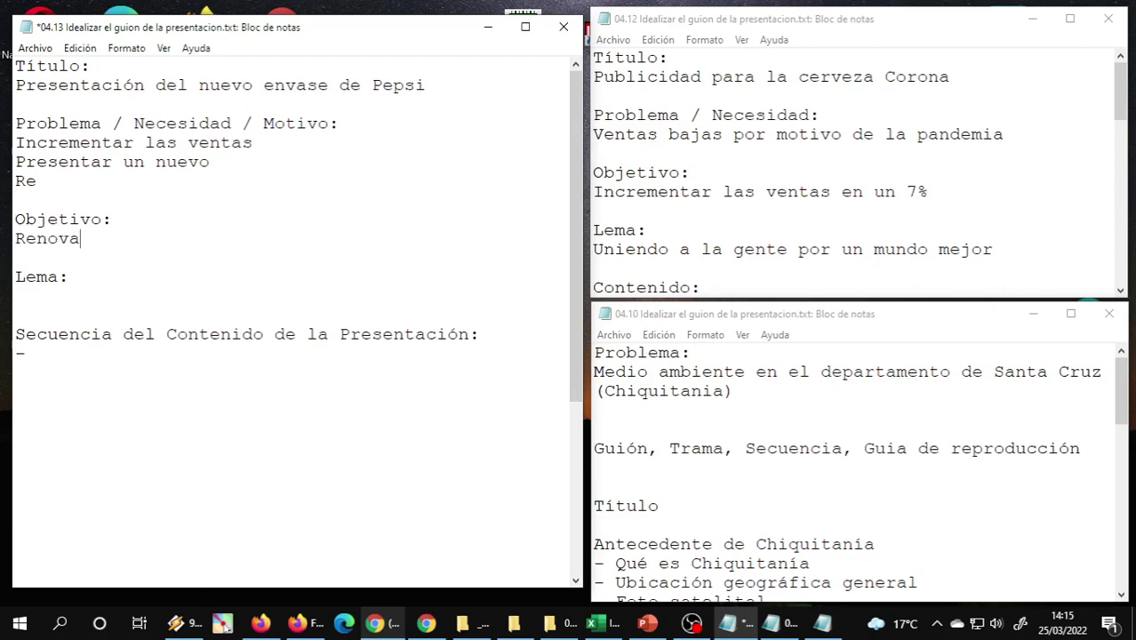
pyautogui.write('r la imáge')
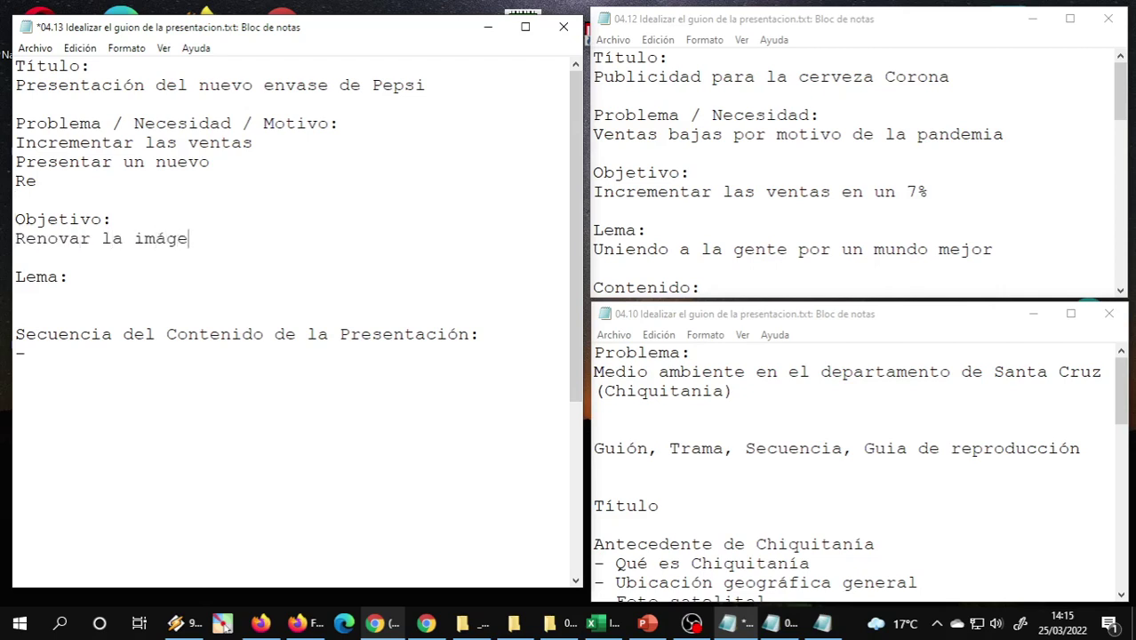
pyautogui.write('n co')
pyautogui.press('BackSpace')
pyautogui.press('BackSpace')
pyautogui.write('coo')
pyautogui.press('BackSpace')
pyautogui.write('rporativa')
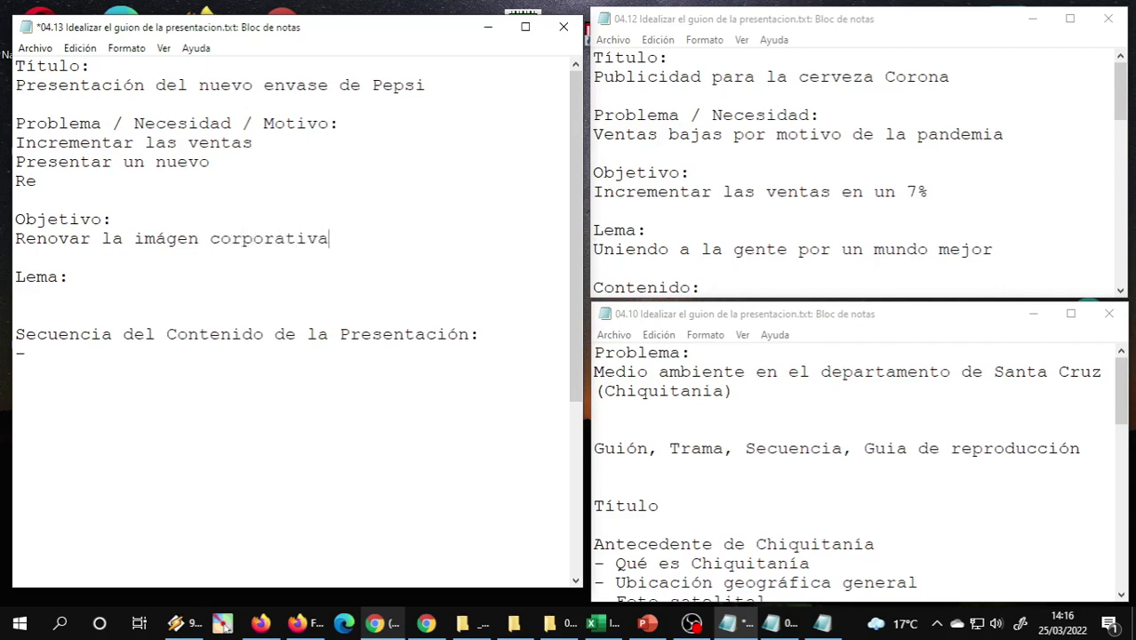
pyautogui.write(' del pro')
pyautogui.write('ducto')
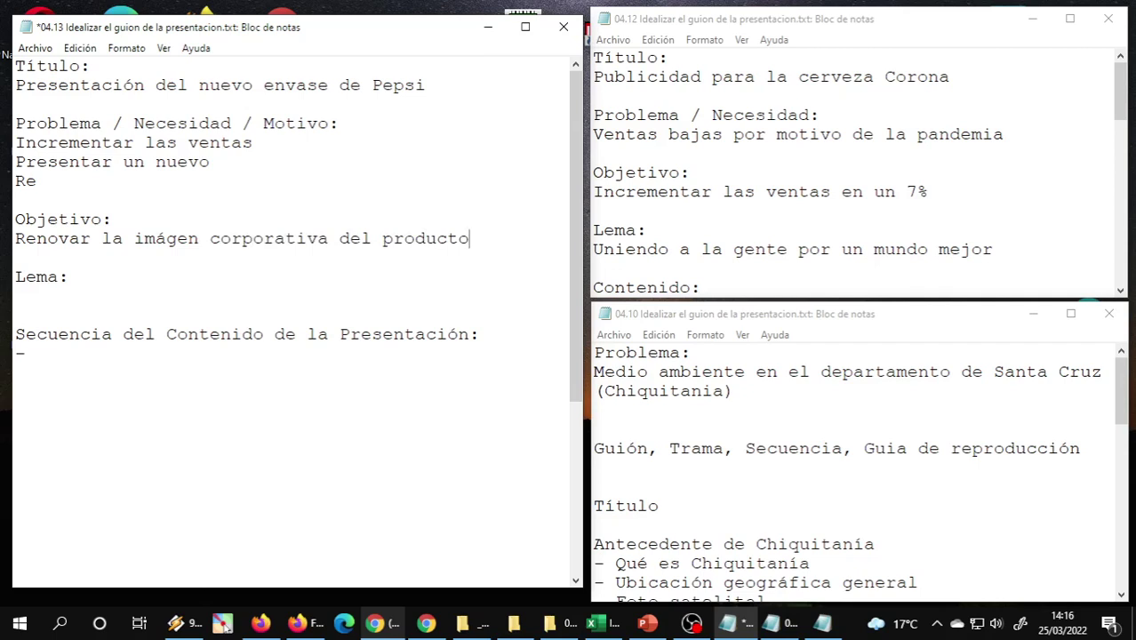
pyautogui.press('Up')
pyautogui.press('Up')
pyautogui.press('Up')
pyautogui.press('Delete')
pyautogui.press('Delete')
# Add the second objective 'Atraer el consumo de nuevos clientes', then return to the end of 'Presentar un nuevo'.
pyautogui.press('Down')
pyautogui.press('Down')
pyautogui.press('Down')
pyautogui.press('Down')
pyautogui.press('Return')
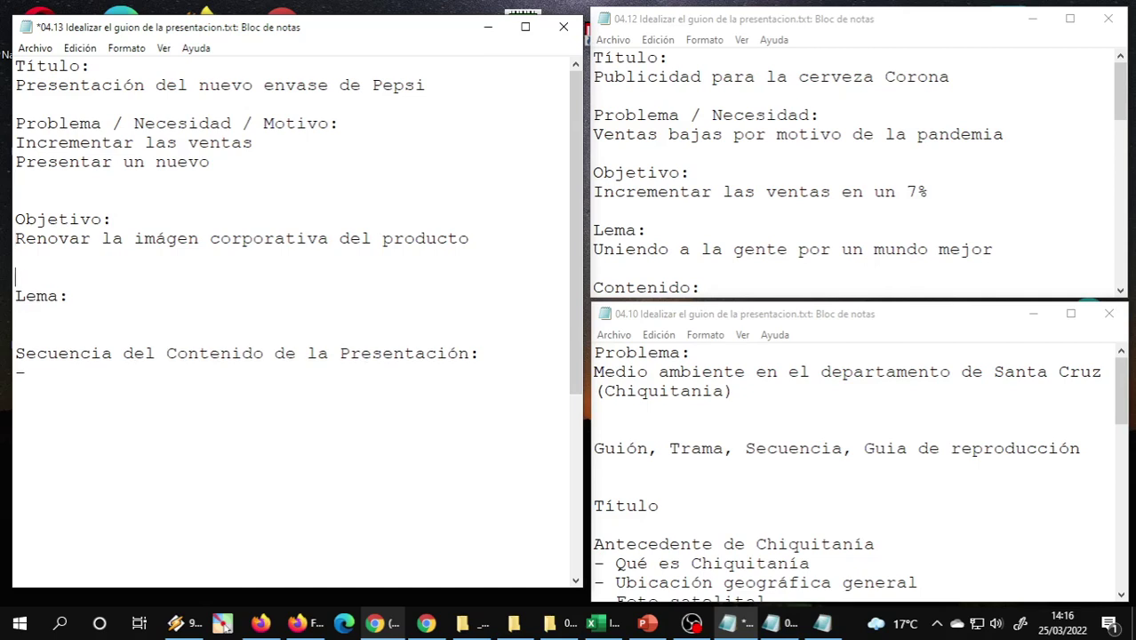
pyautogui.press('Up')
pyautogui.write('Atra')
pyautogui.write('er e')
pyautogui.press('BackSpace')
pyautogui.write('e')
pyautogui.write('l consumo')
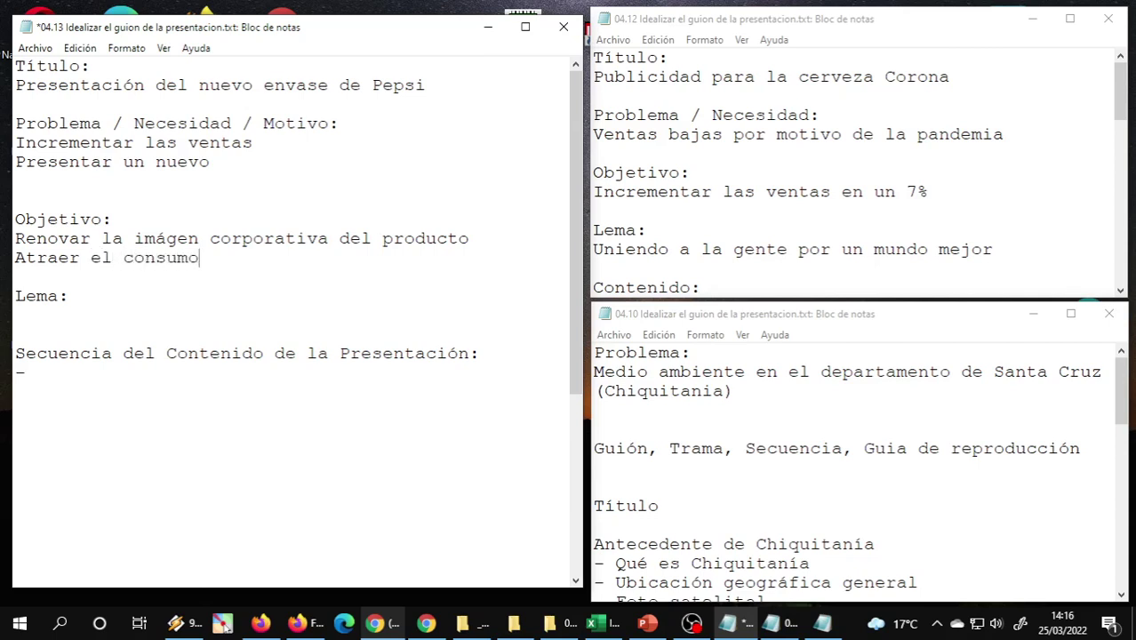
pyautogui.write(' de p')
pyautogui.press('BackSpace')
pyautogui.write('P')
pyautogui.write('epsi')
pyautogui.press('BackSpace')
pyautogui.press('BackSpace')
pyautogui.press('BackSpace')
pyautogui.press('BackSpace')
pyautogui.press('BackSpace')
pyautogui.press('BackSpace')
pyautogui.write('nuevos ')
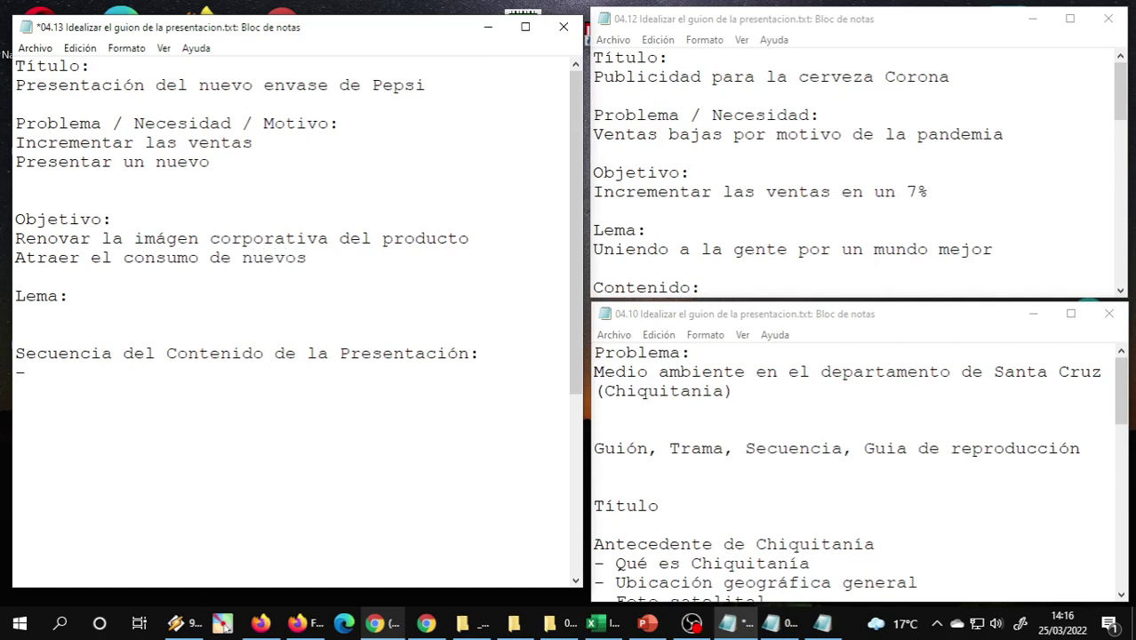
pyautogui.write('clientes')
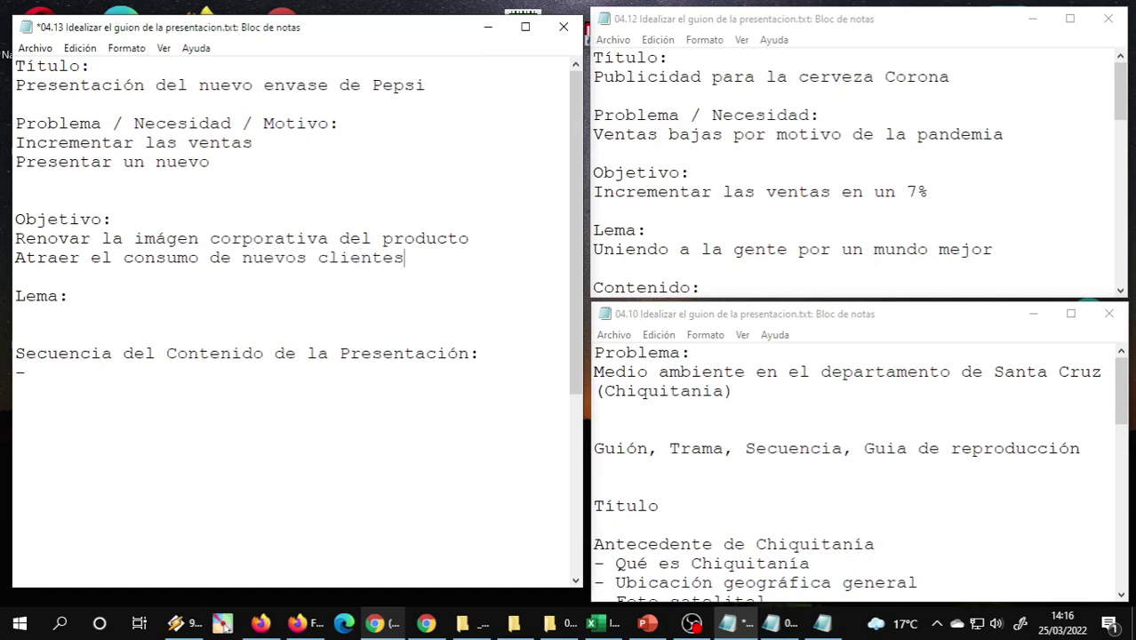
pyautogui.press('Up')
pyautogui.press('Up')
pyautogui.press('Up')
pyautogui.press('Up')
pyautogui.press('Up')
pyautogui.hotkey('ctrl', 'Right')
pyautogui.hotkey('ctrl', 'Right')
pyautogui.hotkey('ctrl', 'Right')
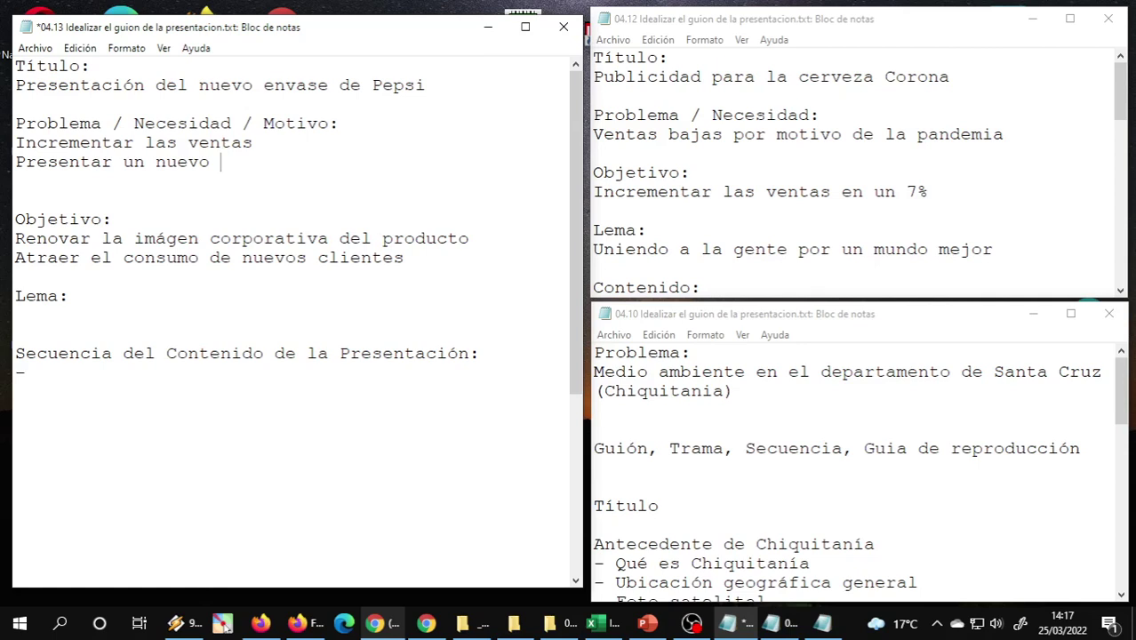
# Correct the line to 'Presentar el nuevo envase' and insert 'Ventas bajas' above 'Incrementar las ventas'.
pyautogui.press('BackSpace')
pyautogui.press('BackSpace')
pyautogui.press('BackSpace')
pyautogui.press('BackSpace')
pyautogui.press('BackSpace')
pyautogui.press('BackSpace')
pyautogui.press('BackSpace')
pyautogui.press('BackSpace')
pyautogui.press('BackSpace')
pyautogui.write('el ')
pyautogui.write('nuevo e')
pyautogui.write('nvase')
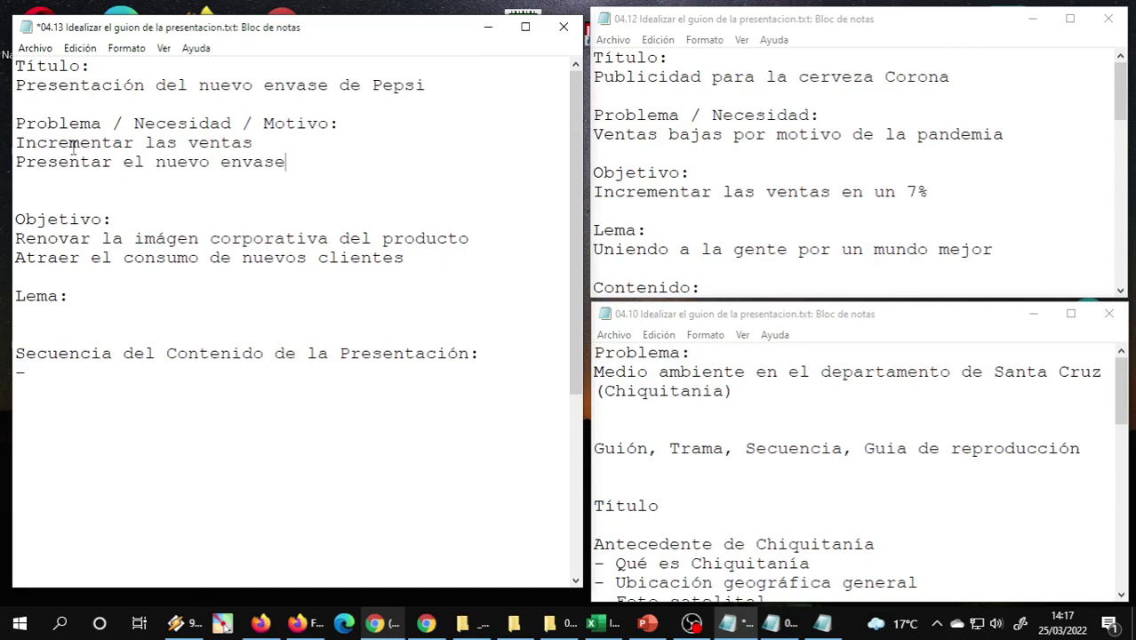
pyautogui.moveTo(16, 142); pyautogui.dragTo(262, 139)
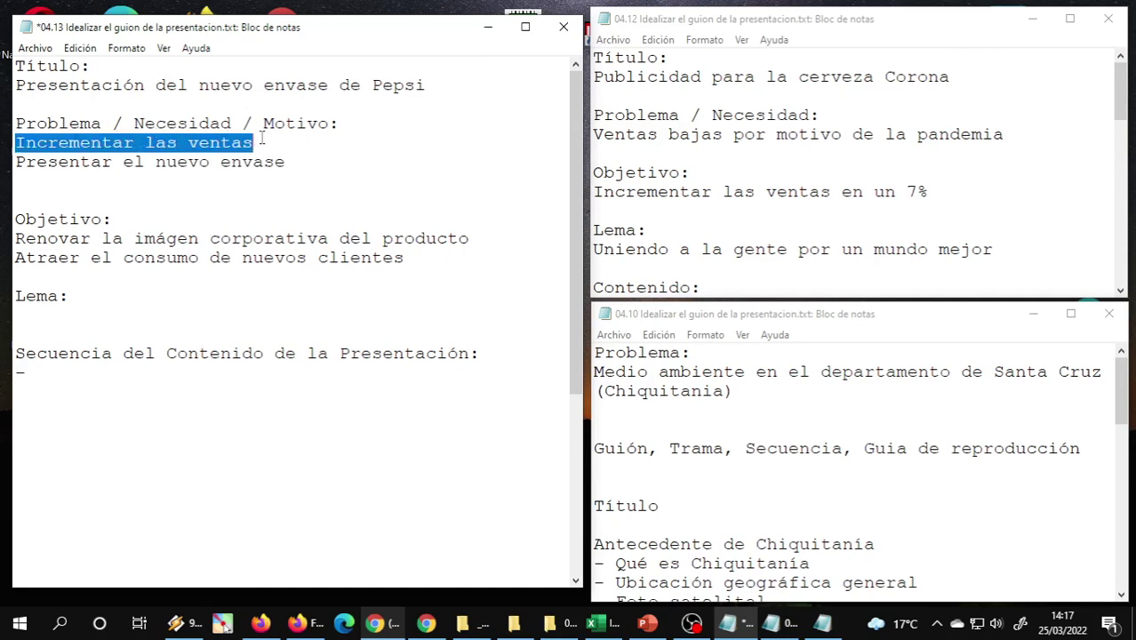
pyautogui.click(281, 142)
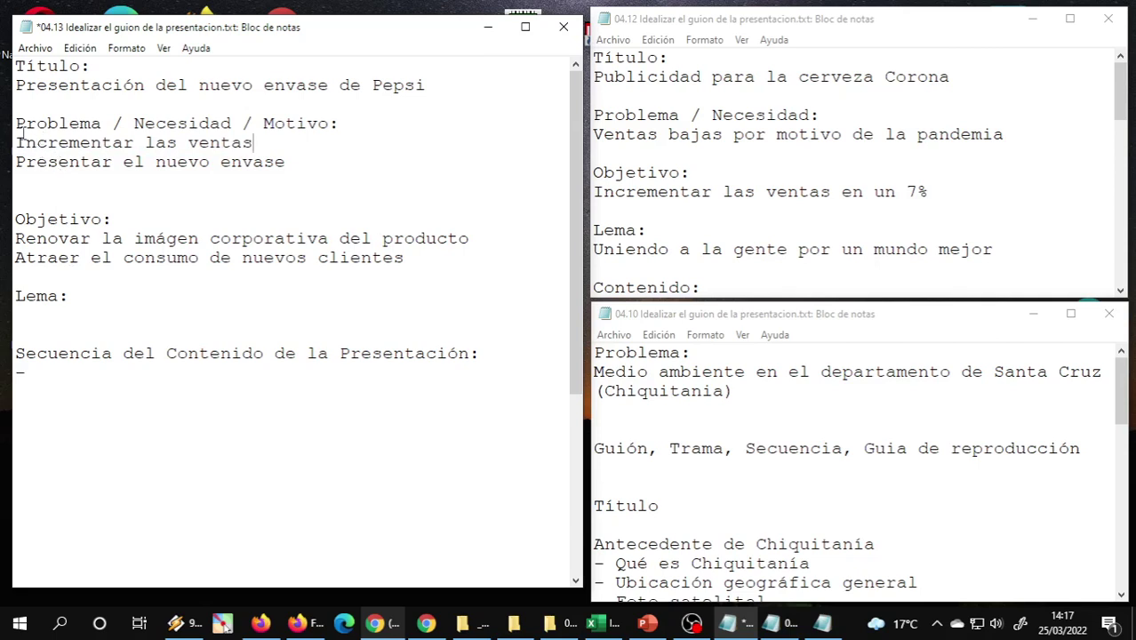
pyautogui.doubleClick(60, 141)
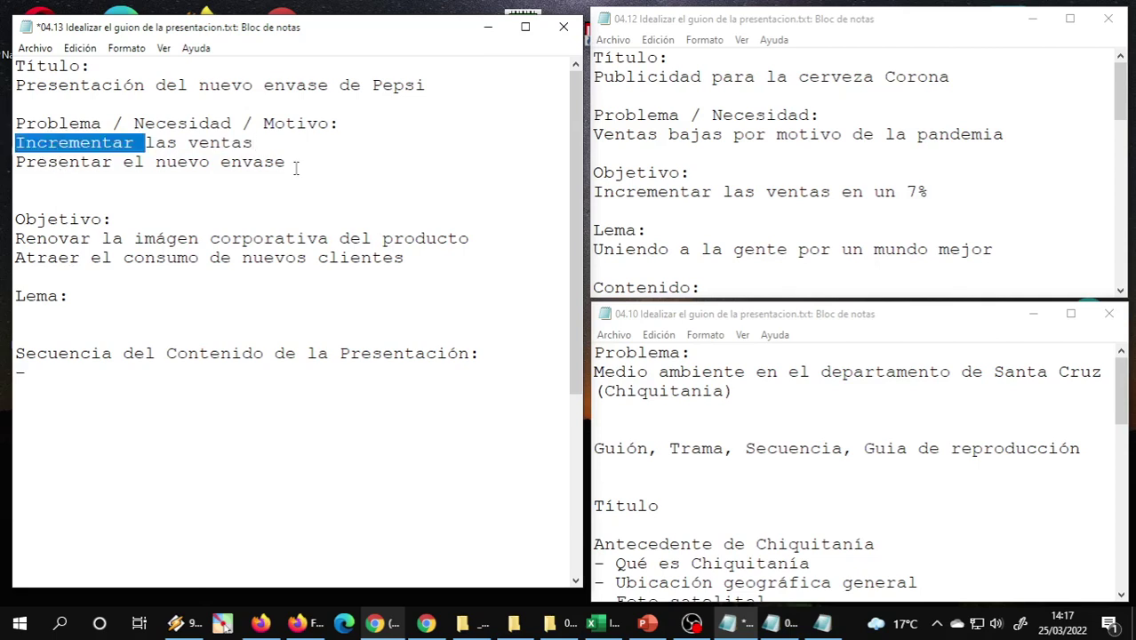
pyautogui.press('Left')
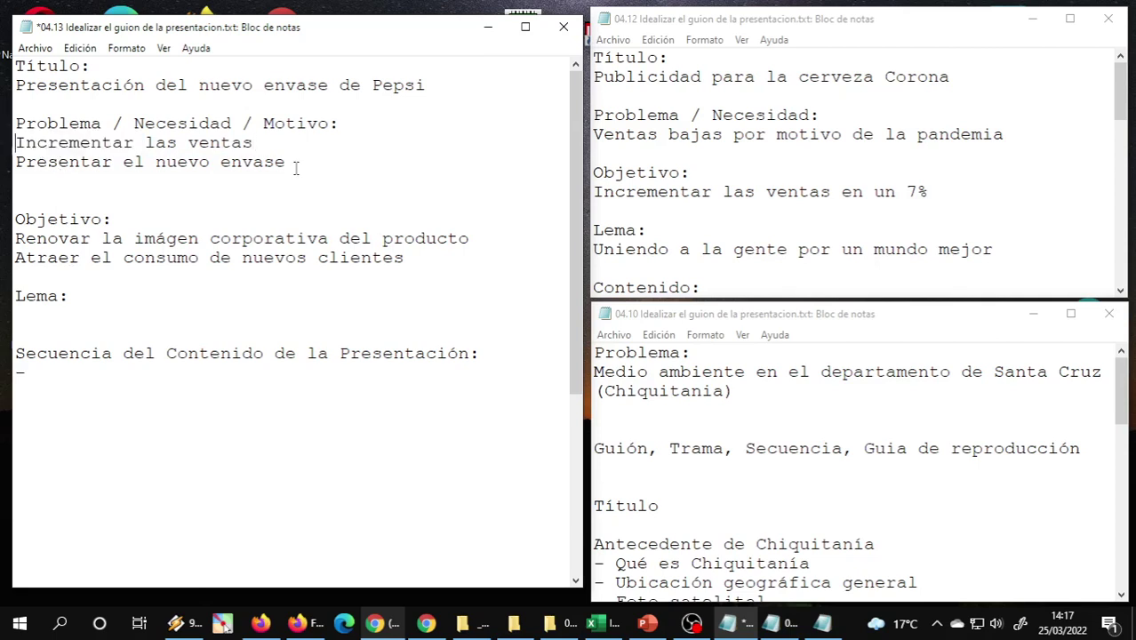
pyautogui.write('Ventas ')
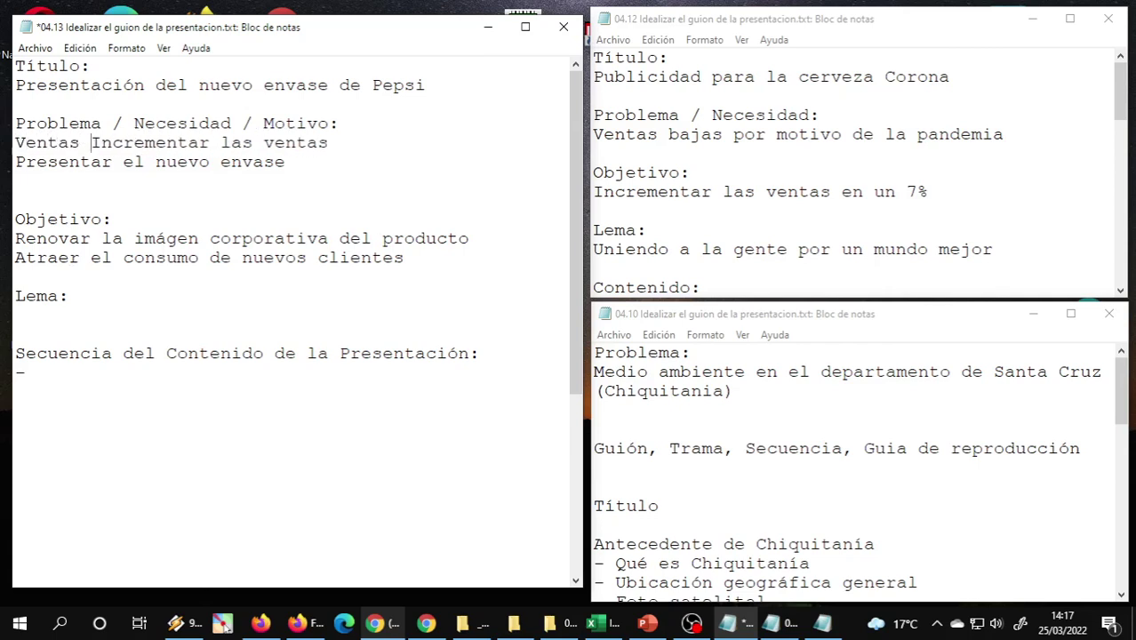
pyautogui.write('bajas')
pyautogui.press('Return')
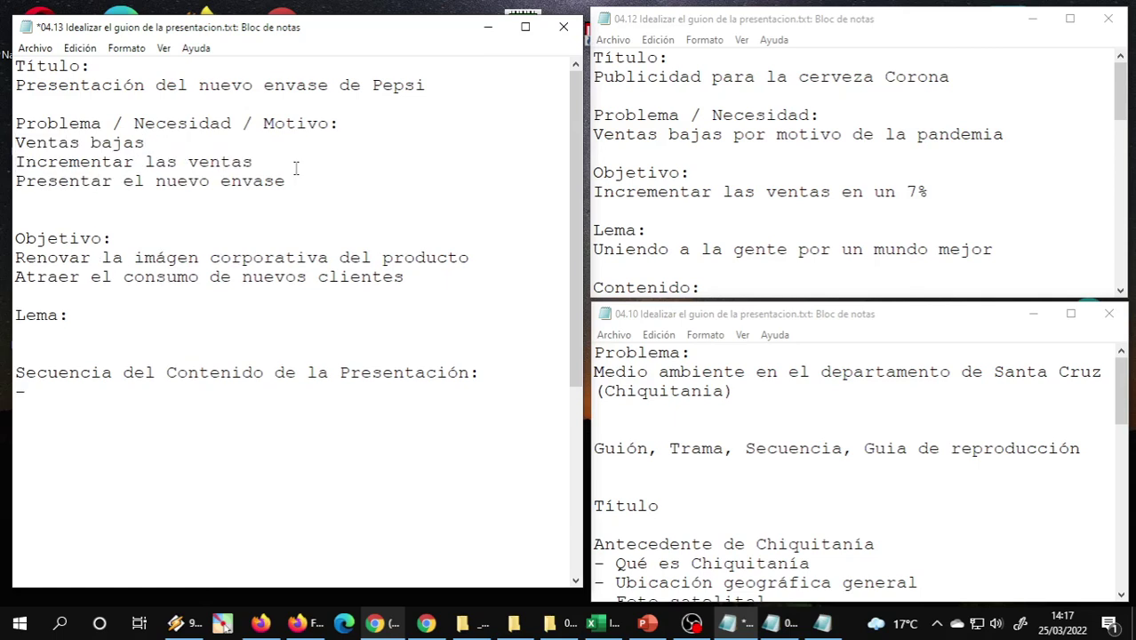
# Add 'Preferencia del consumo' as the last item of the list and save the file.
pyautogui.hotkey('shift', 'Up')
pyautogui.press('Left')
pyautogui.press('Down')
pyautogui.press('Down')
pyautogui.press('Up')
pyautogui.hotkey('shift', 'End')
pyautogui.press('Down')
pyautogui.hotkey('shift', 'End')
pyautogui.press('Home')
pyautogui.press('Down')
pyautogui.press('Down')
pyautogui.write('Prefe')
pyautogui.write('r')
pyautogui.write('encia del consum')
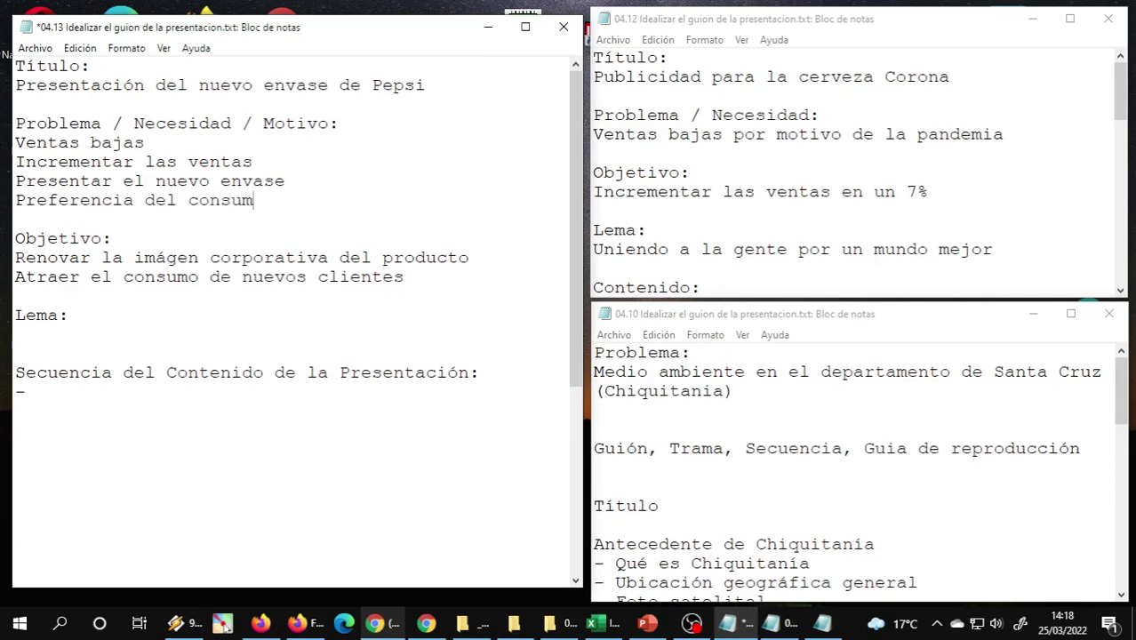
pyautogui.write('o')
pyautogui.press('Down')
pyautogui.press('Down')
pyautogui.press('Down')
pyautogui.press('Down')
pyautogui.press('Down')
pyautogui.hotkey('ctrl', 's')
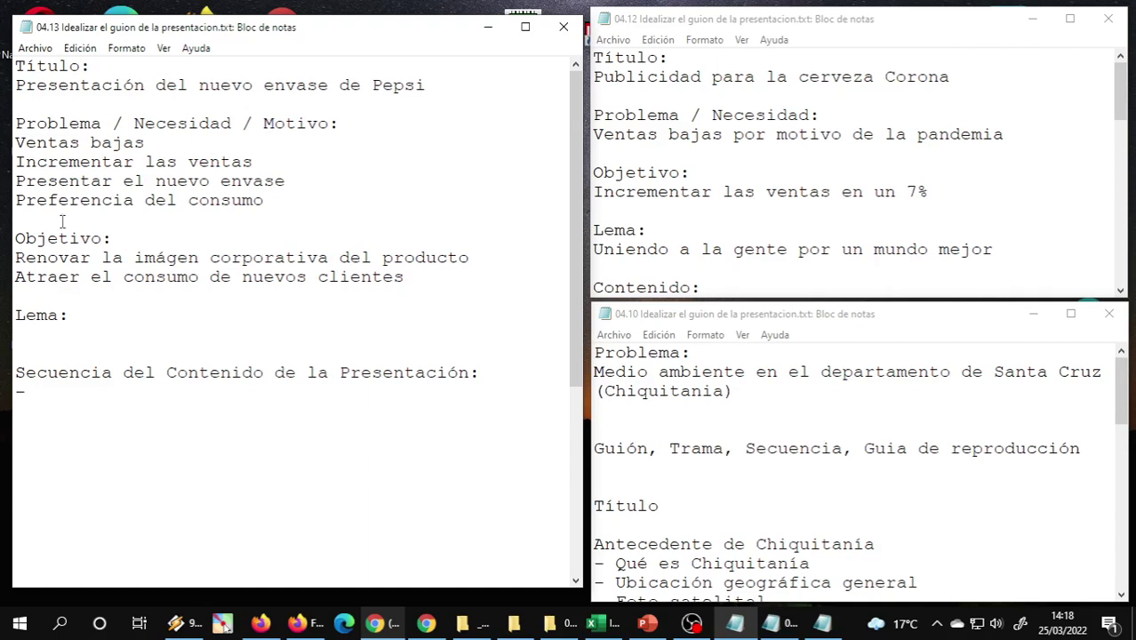
# Review the Ventas bajas, Incrementar las ventas and Presentar el nuevo envase lines.
pyautogui.click(89, 313)
pyautogui.click(77, 335)
pyautogui.moveTo(14, 147); pyautogui.dragTo(134, 146)
pyautogui.click(69, 167)
pyautogui.moveTo(15, 162); pyautogui.dragTo(255, 161)
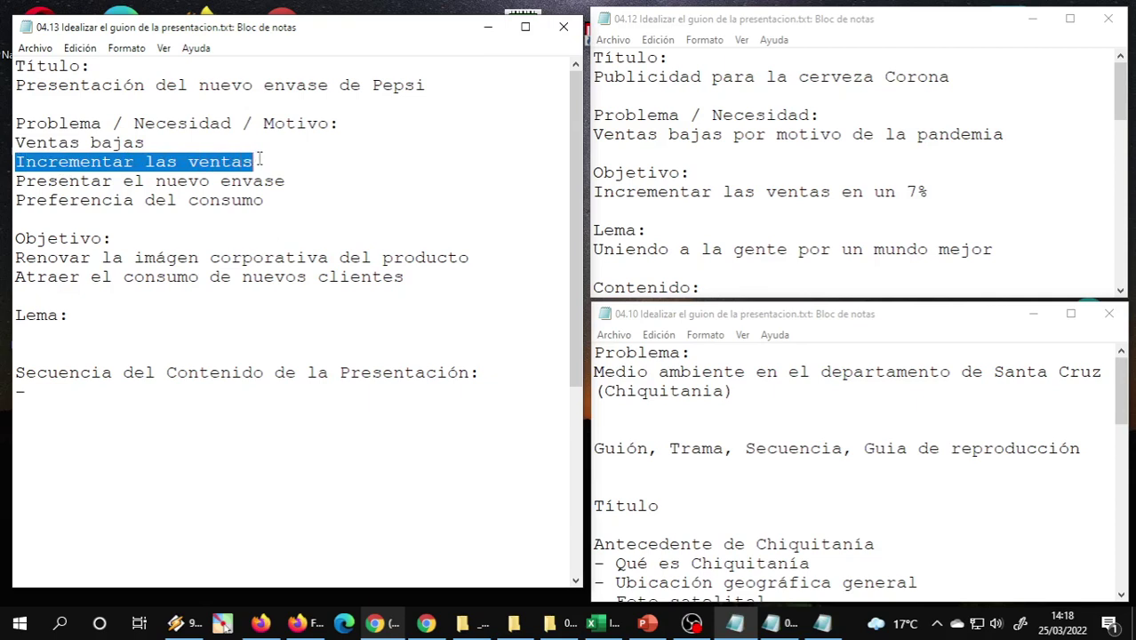
pyautogui.click(103, 178)
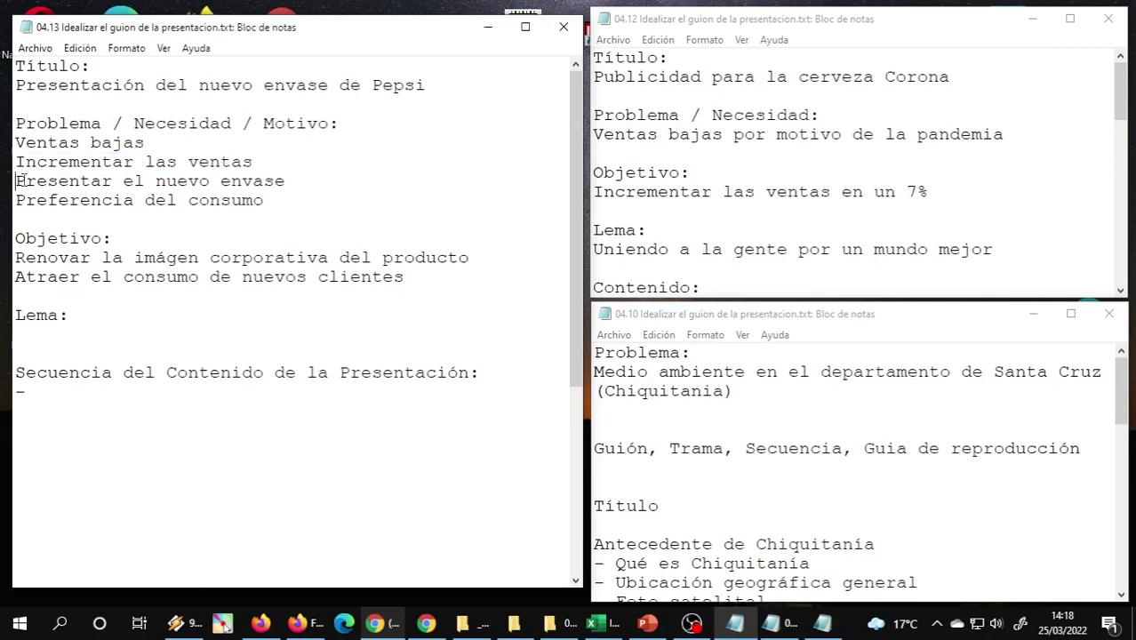
pyautogui.moveTo(15, 180); pyautogui.dragTo(288, 176)
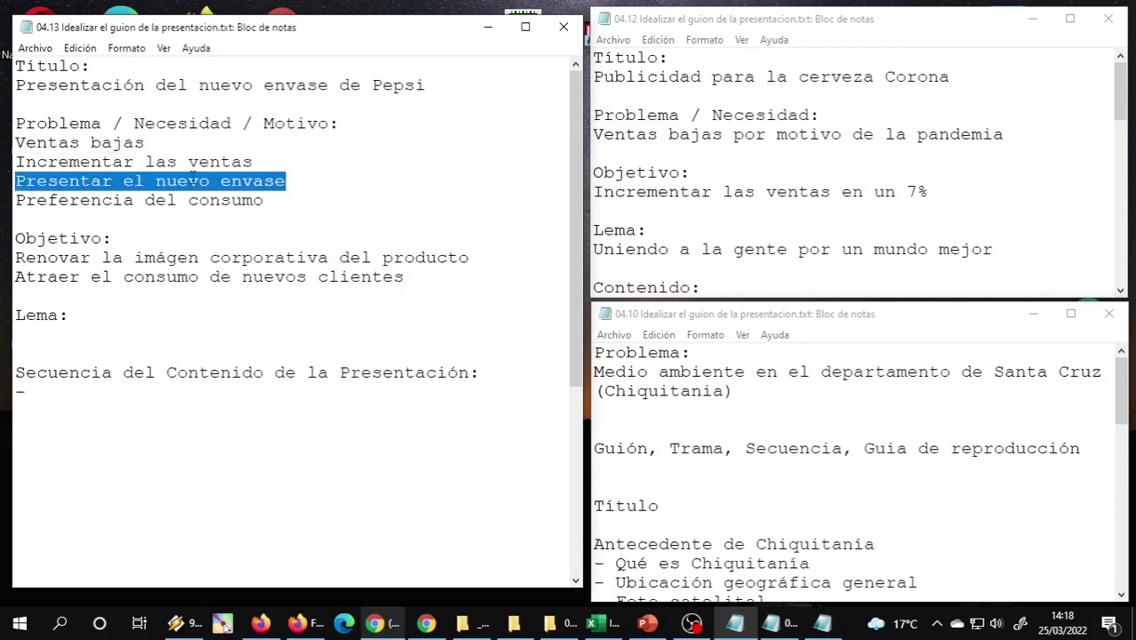
pyautogui.click(26, 184)
pyautogui.doubleClick(27, 184)
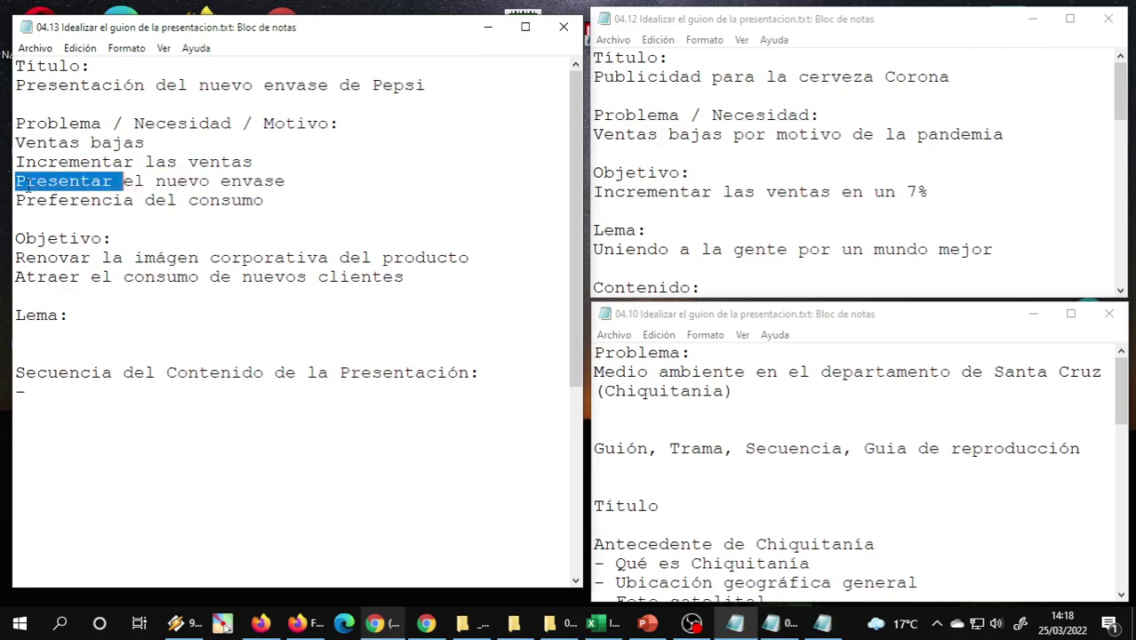
pyautogui.doubleClick(43, 264)
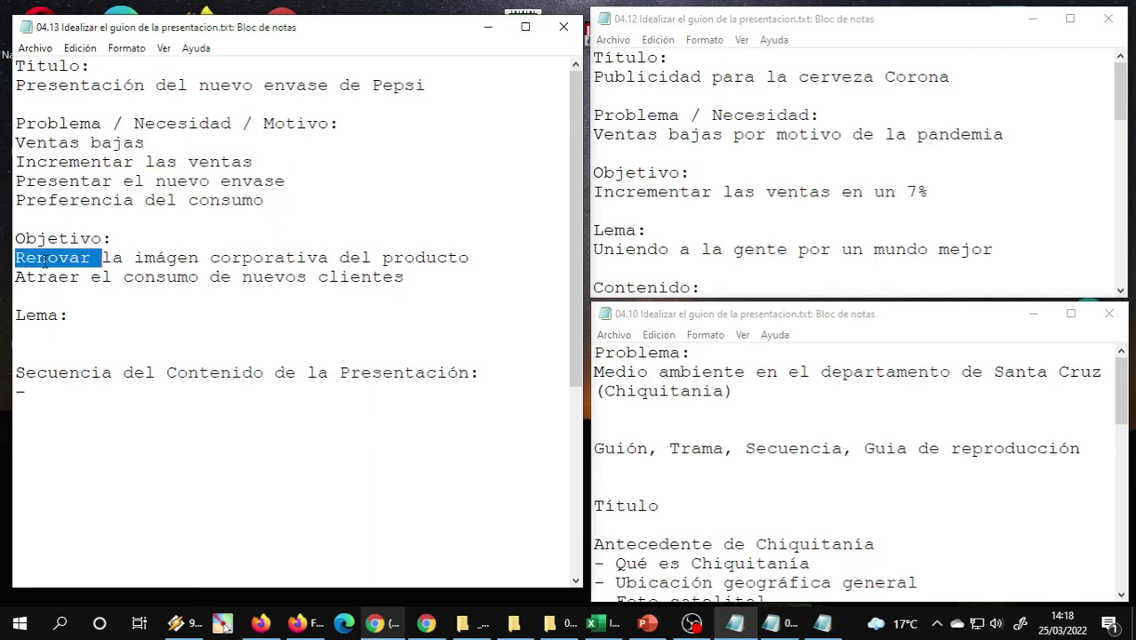
pyautogui.click(78, 222)
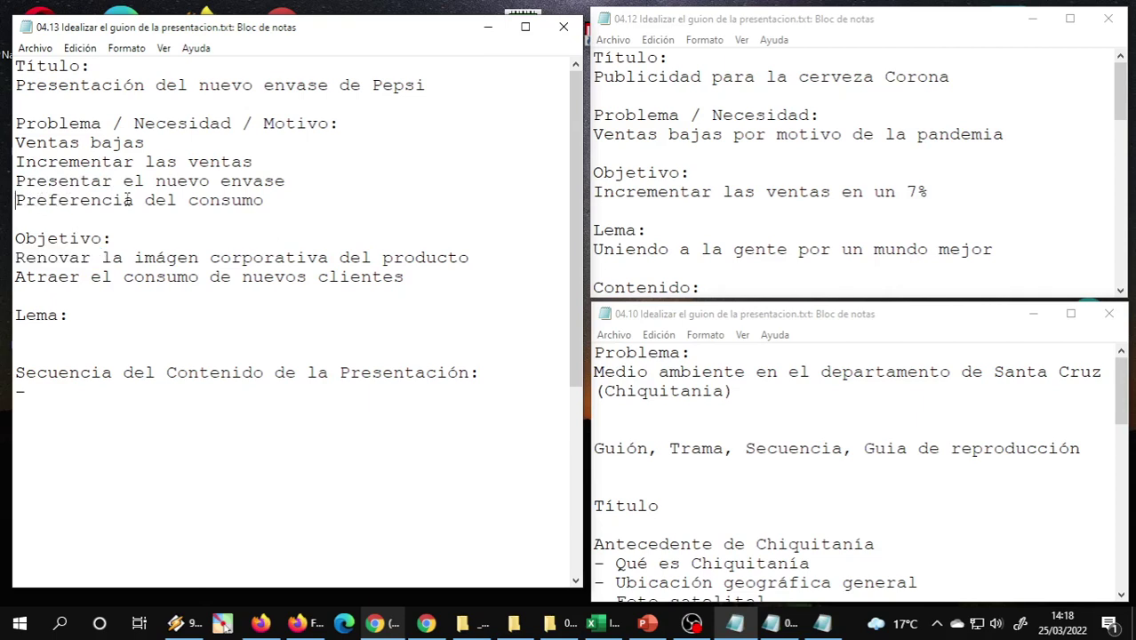
pyautogui.moveTo(133, 200); pyautogui.dragTo(17, 200)
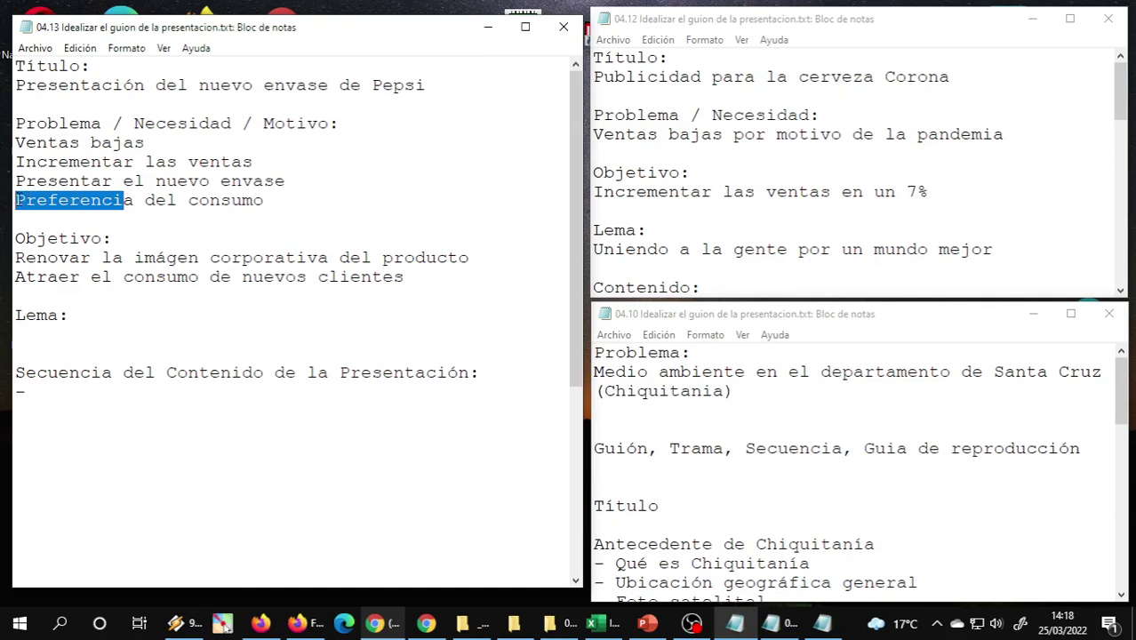
pyautogui.click(135, 200)
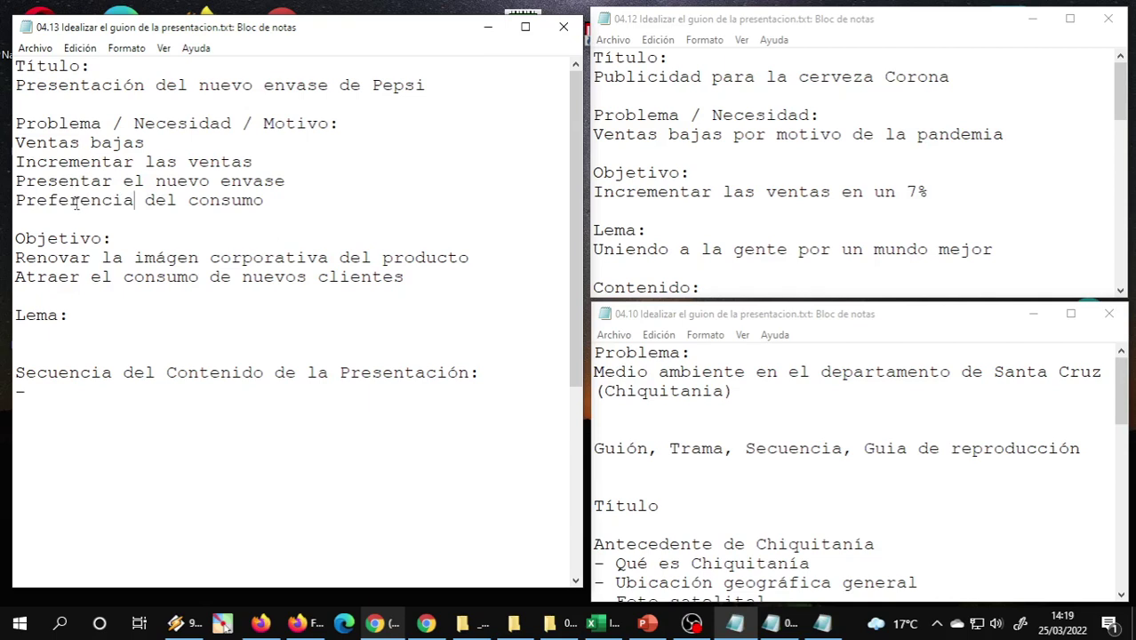
# Replace 'Preferencia' with 'Aumentar' so the item reads 'Aumentar del consumo'.
pyautogui.click(76, 201)
pyautogui.doubleClick(77, 201)
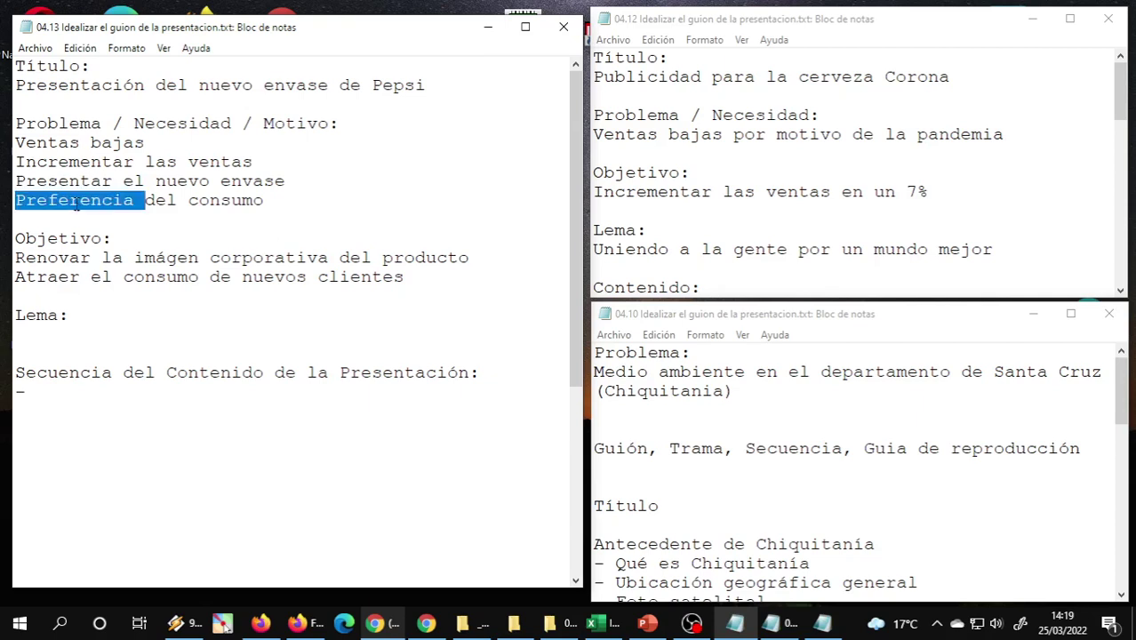
pyautogui.press('BackSpace')
pyautogui.press('Return')
pyautogui.write('A')
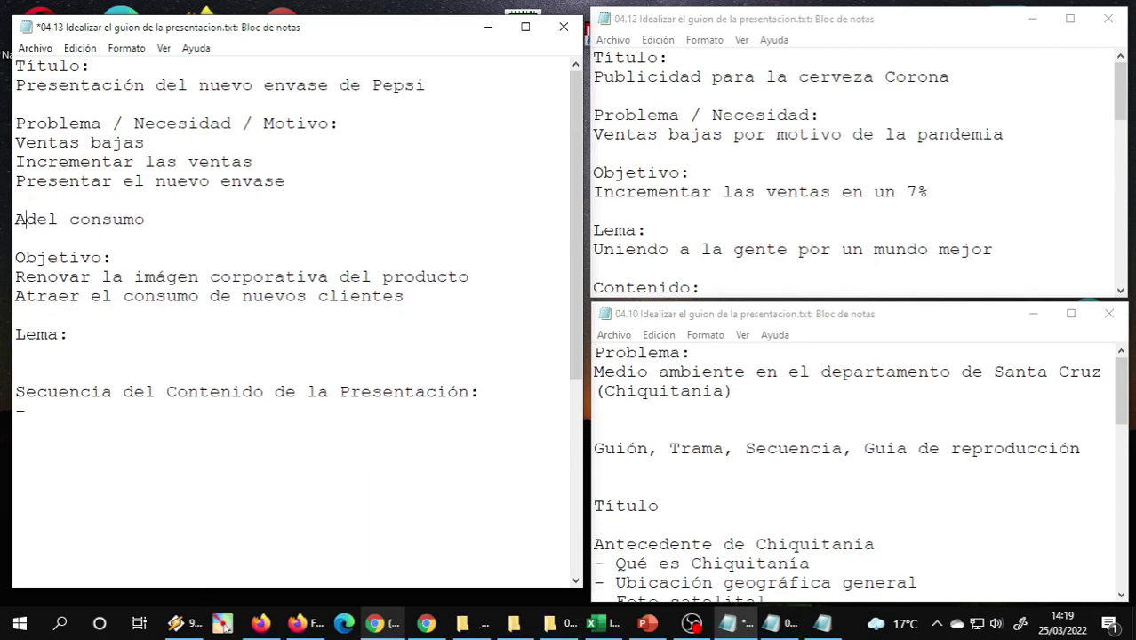
pyautogui.press('BackSpace')
pyautogui.press('BackSpace')
pyautogui.write('Au')
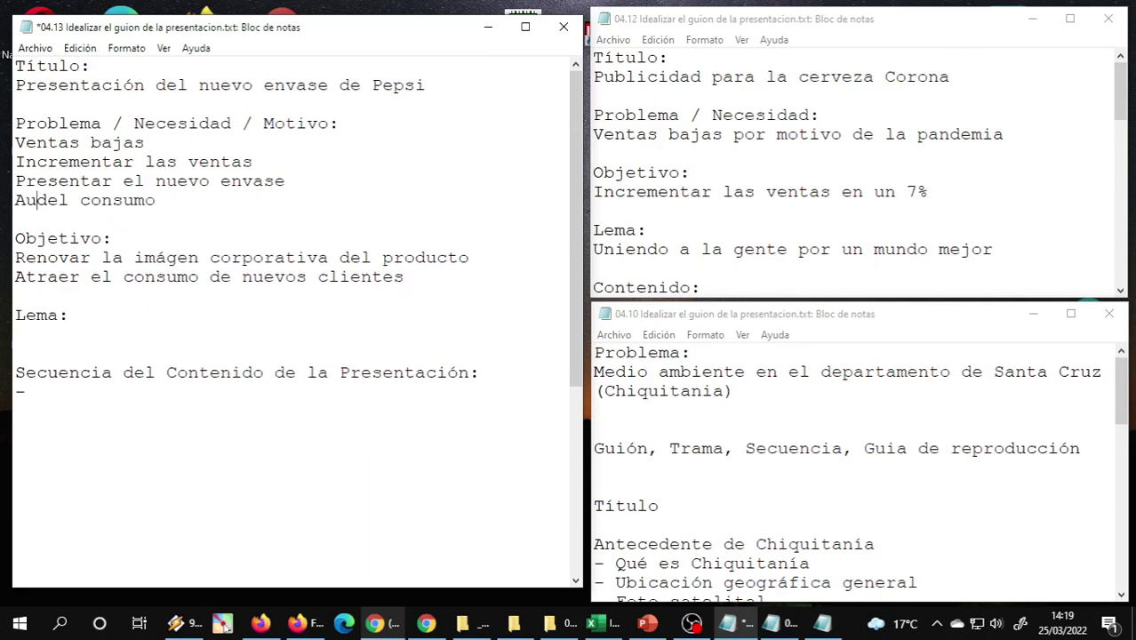
pyautogui.write('ment')
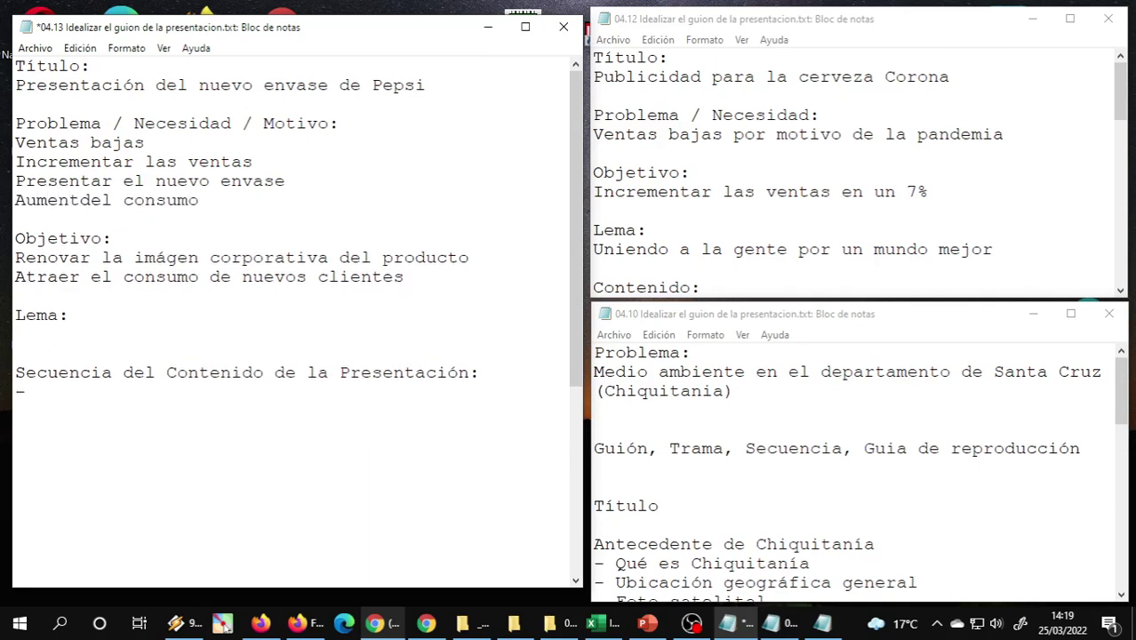
pyautogui.write('ar')
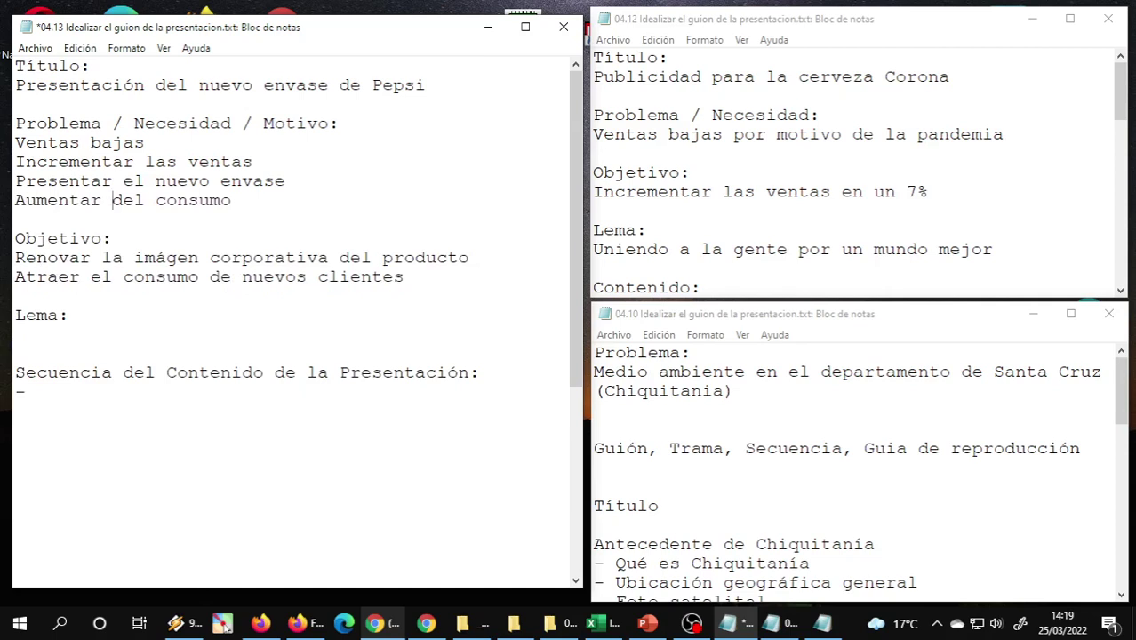
pyautogui.hotkey('ctrl', 'Right')
pyautogui.hotkey('ctrl', 'Right')
# Move 'Aumentar del consumo' under Objetivo and extend it with 'de Pepsi a través la nueva presentación del producto'.
pyautogui.keyDown('shift'); pyautogui.click(198, 211); pyautogui.keyUp('shift')
pyautogui.moveTo(244, 200); pyautogui.dragTo(69, 201)
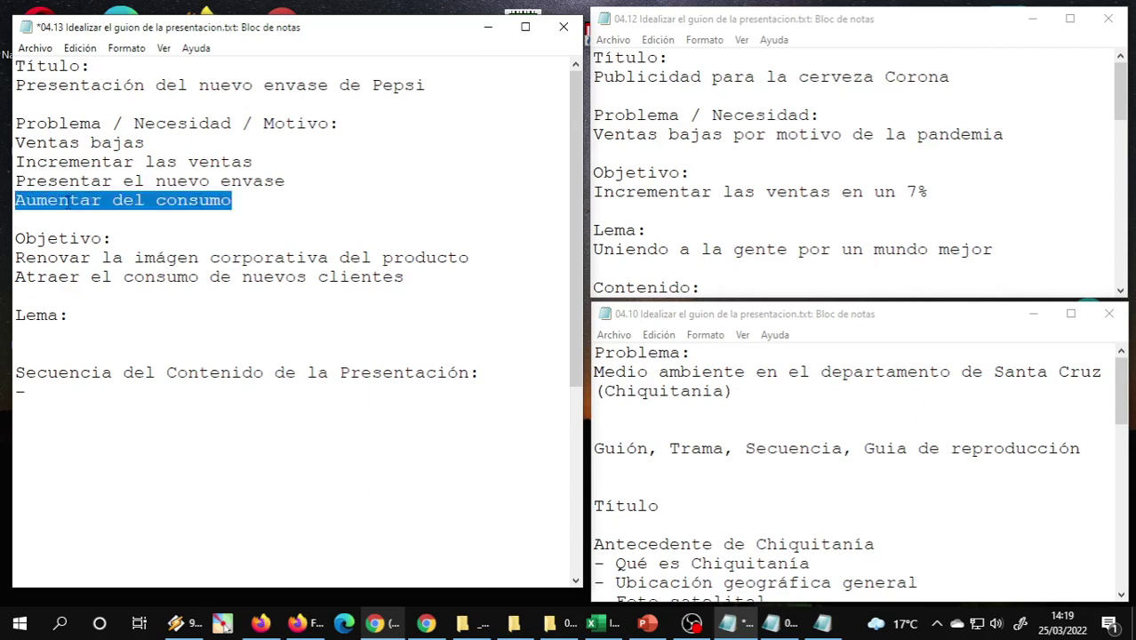
pyautogui.press('Delete')
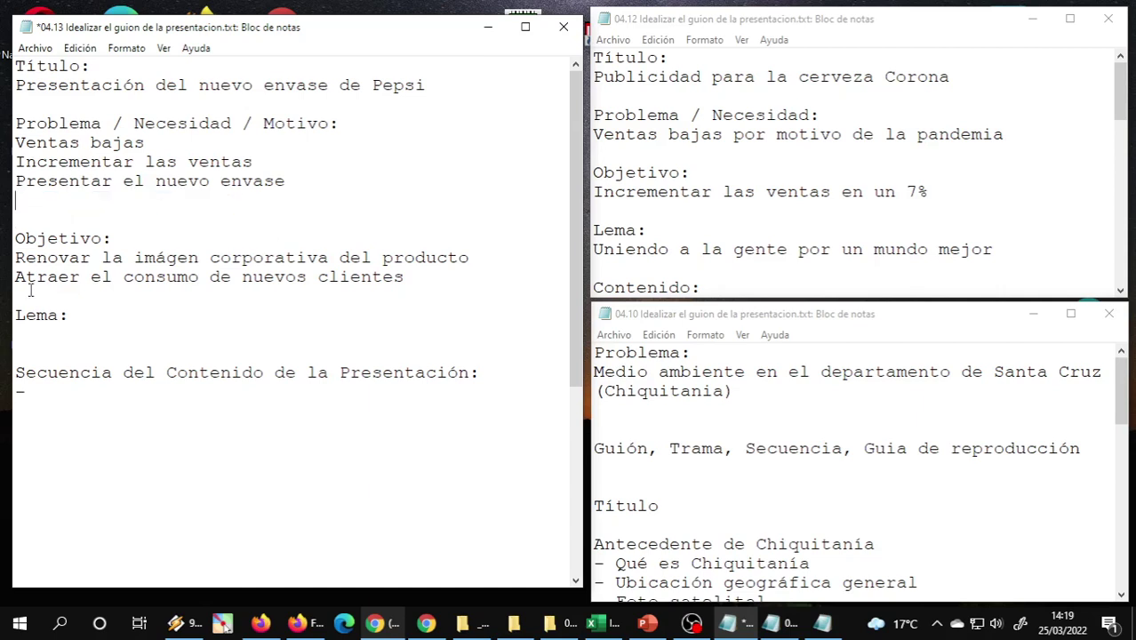
pyautogui.write('Aumentar del consumo')
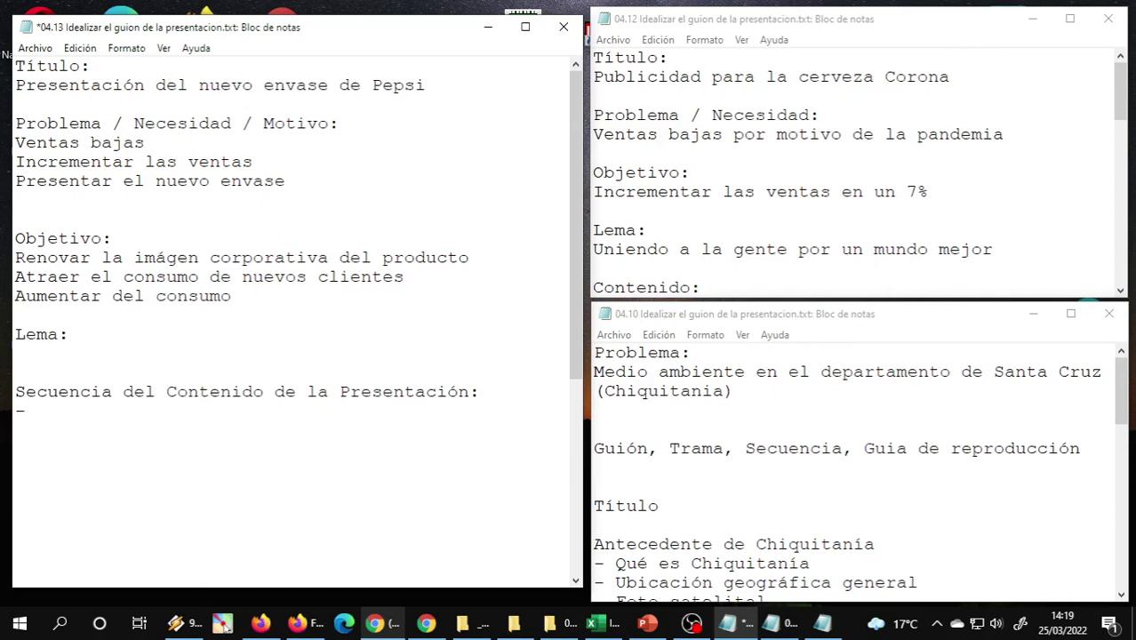
pyautogui.click(267, 296)
pyautogui.write('de Pe')
pyautogui.write('psi')
pyautogui.write(' a')
pyautogui.write(' través')
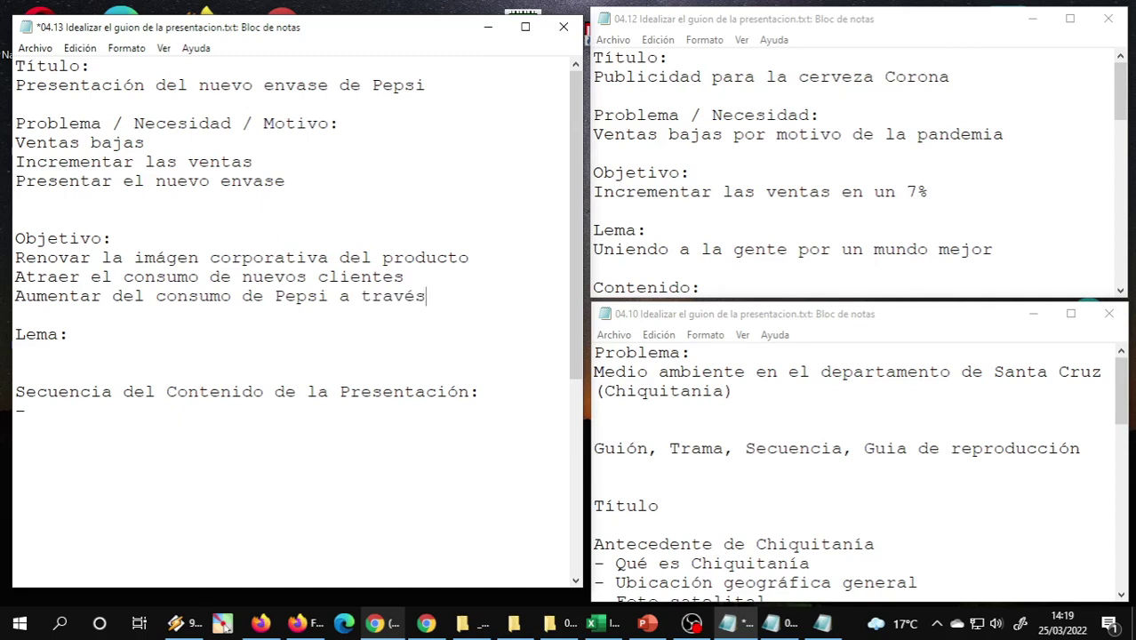
pyautogui.write(' la n')
pyautogui.write('ueva presentació')
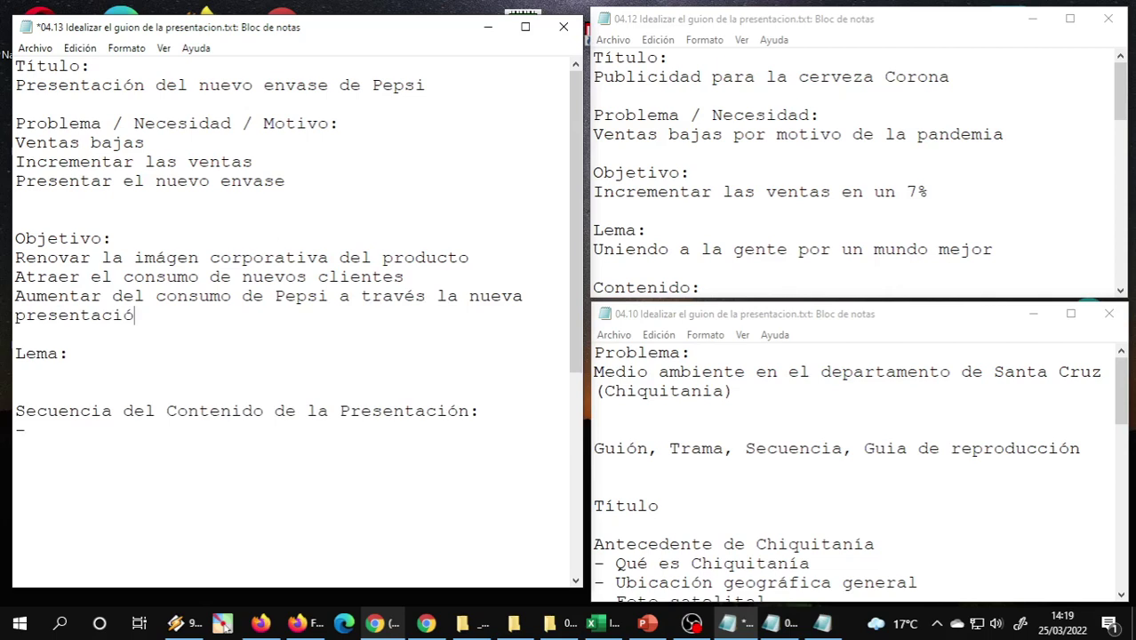
pyautogui.write('n del produc')
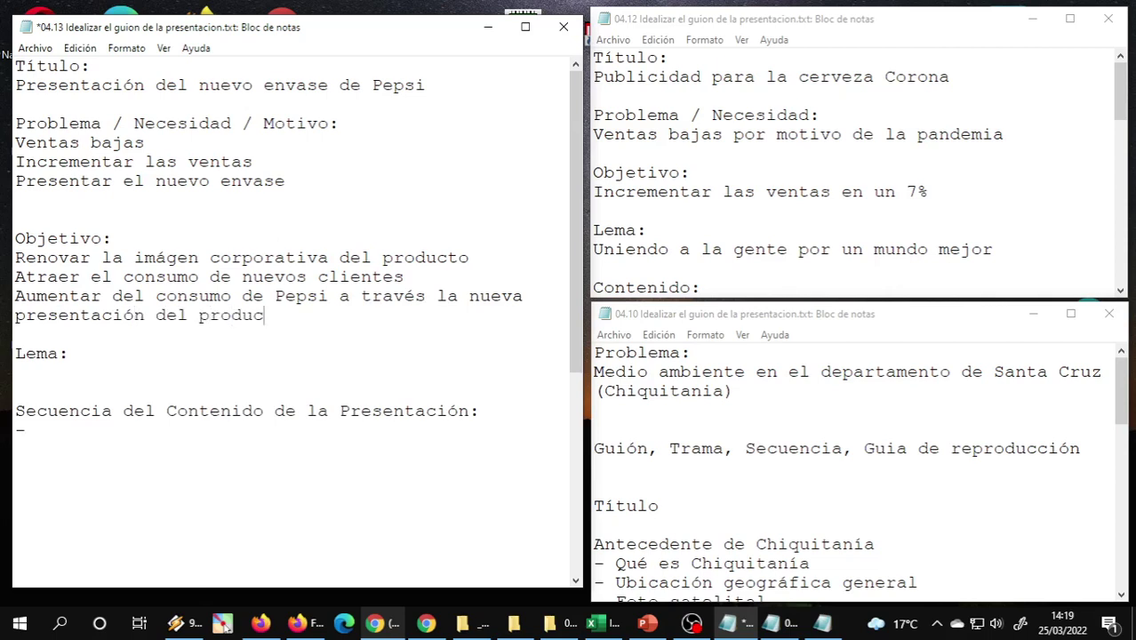
pyautogui.write('to')
# Insert blank lines between the outline sections and Objetivo items, then save the file.
pyautogui.press('Up')
pyautogui.press('Up')
pyautogui.press('Home')
pyautogui.press('Return')
pyautogui.press('Down')
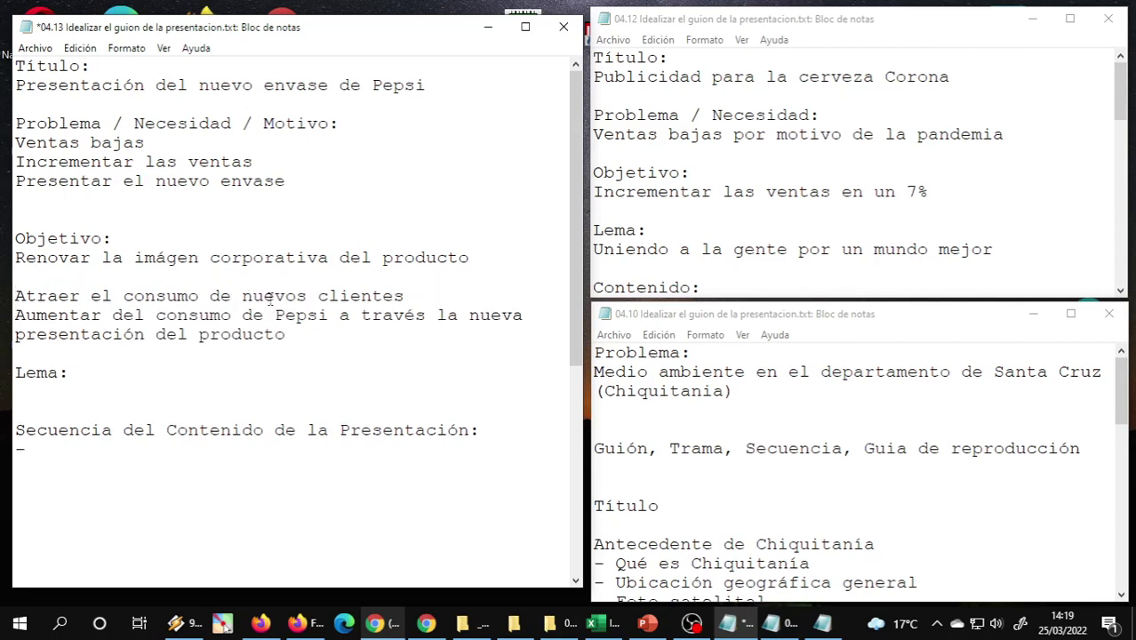
pyautogui.press('Return')
pyautogui.press('Down')
pyautogui.press('Down')
pyautogui.press('Return')
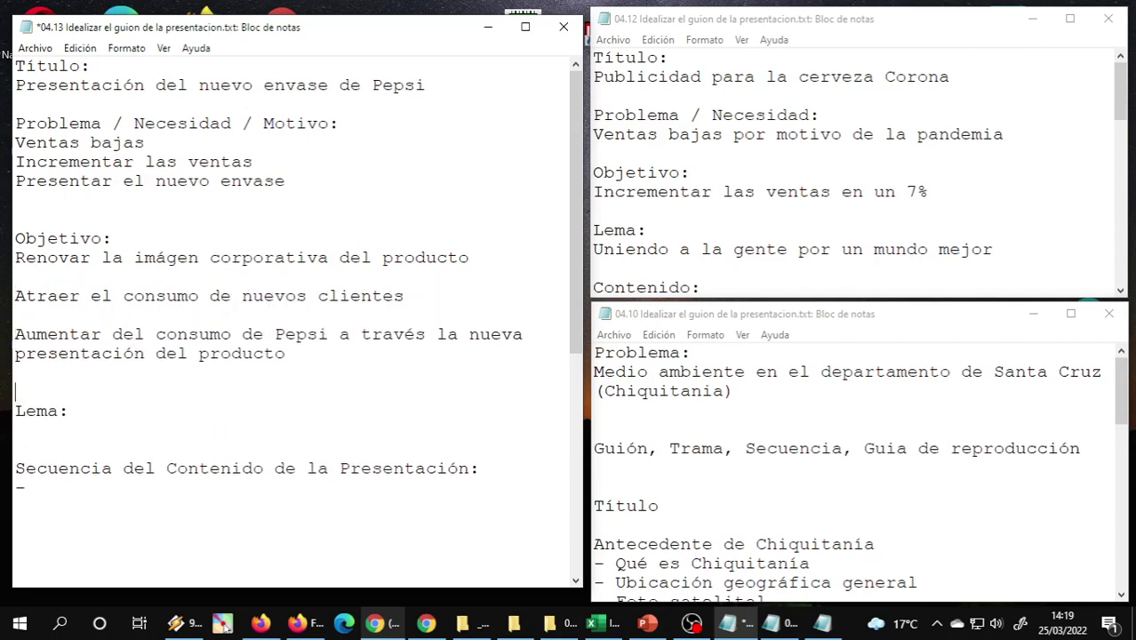
pyautogui.press('Up')
pyautogui.press('Up')
pyautogui.press('Up')
pyautogui.press('Up')
pyautogui.press('Up')
pyautogui.press('Up')
pyautogui.press('Up')
pyautogui.press('Up')
pyautogui.press('Up')
pyautogui.press('Up')
pyautogui.press('Up')
pyautogui.press('Up')
pyautogui.press('Up')
pyautogui.press('Return')
pyautogui.press('Down')
pyautogui.press('Down')
pyautogui.press('Down')
pyautogui.press('Down')
pyautogui.press('Down')
pyautogui.press('Down')
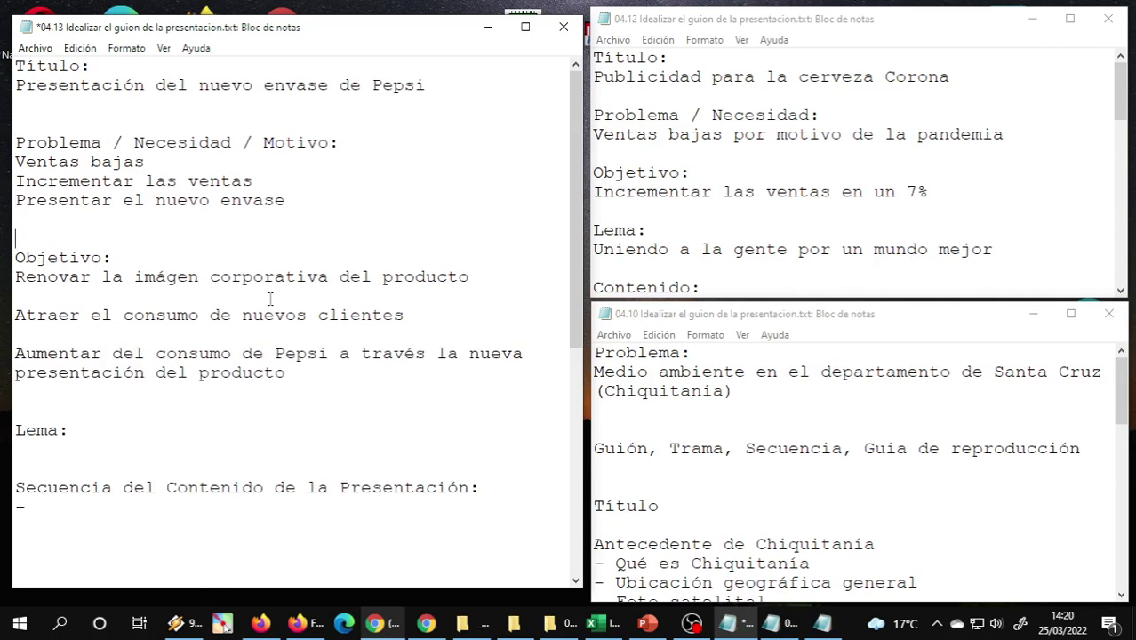
pyautogui.press('Up')
pyautogui.press('Up')
pyautogui.press('Up')
pyautogui.press('Down')
pyautogui.hotkey('ctrl', 's')
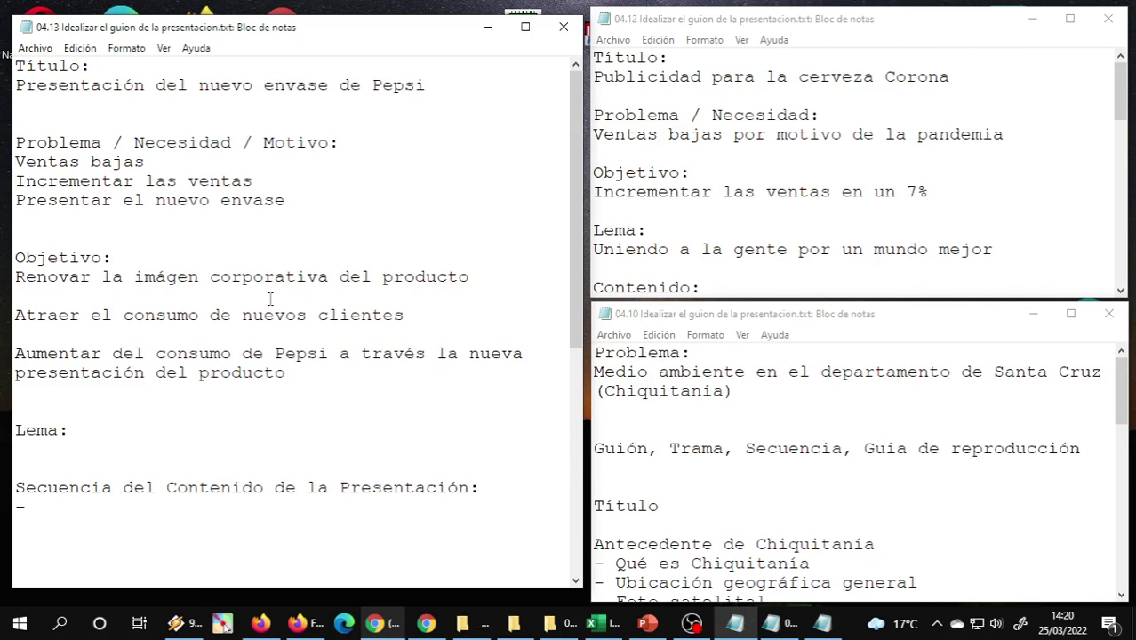
# Select the title heading lines and step through the Problema list.
pyautogui.press('Up')
pyautogui.press('Up')
pyautogui.press('Up')
pyautogui.hotkey('shift', 'Down')
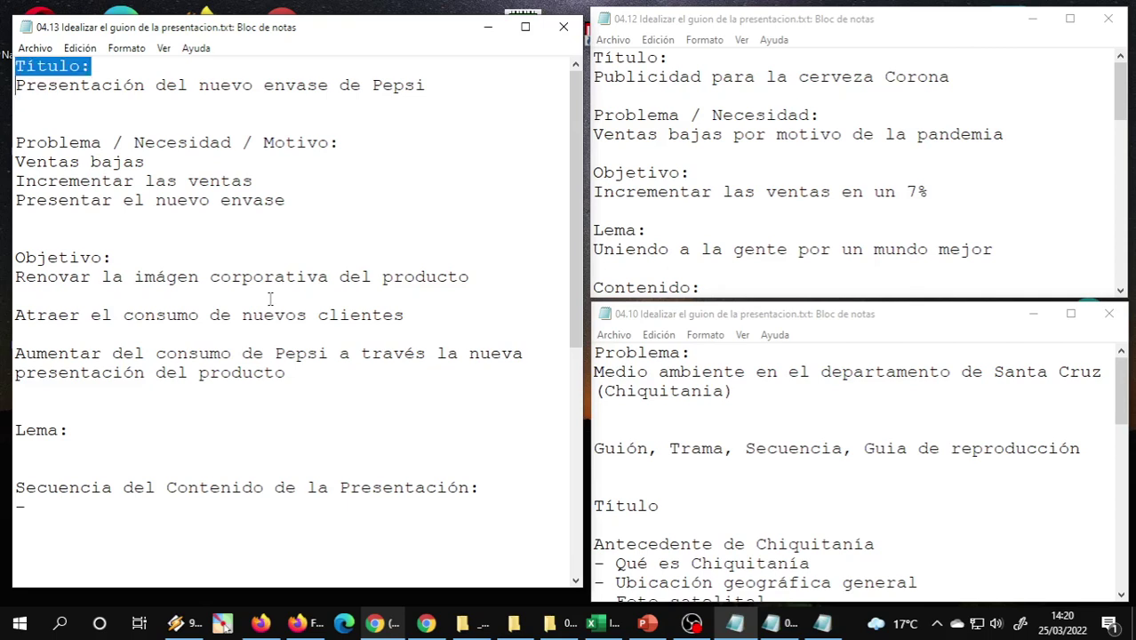
pyautogui.hotkey('shift', 'Down')
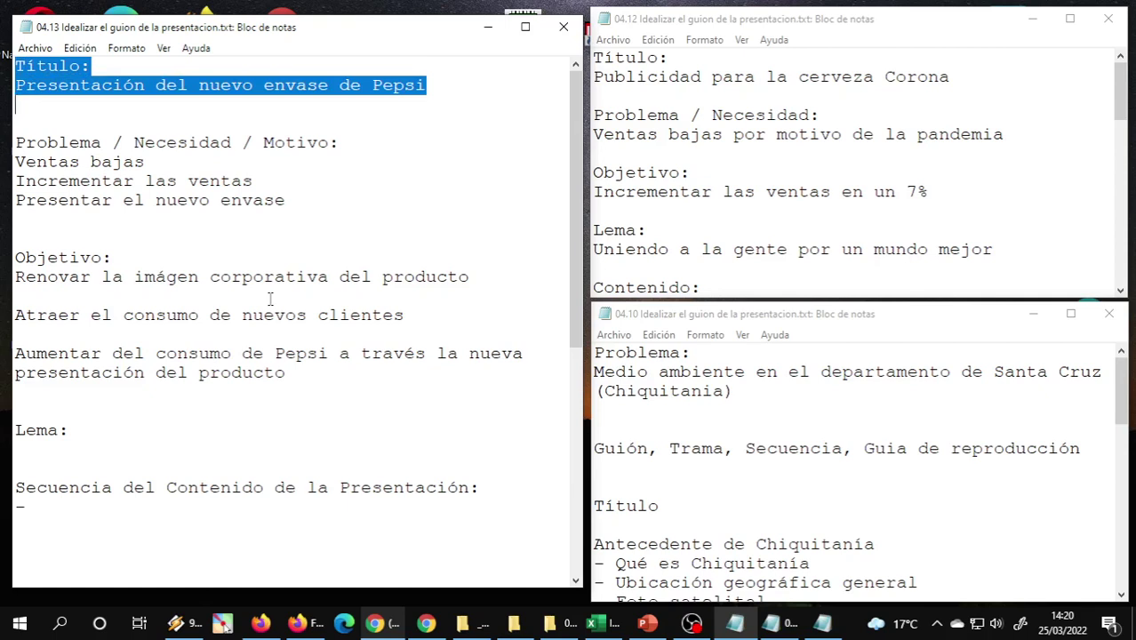
pyautogui.press('Down')
pyautogui.press('Down')
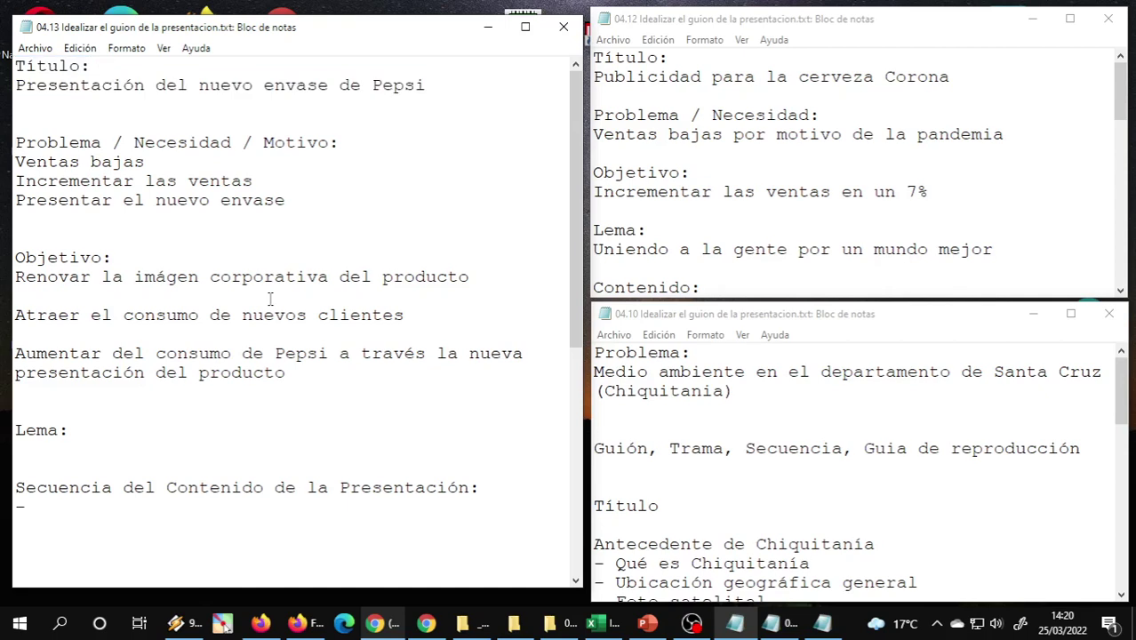
pyautogui.hotkey('shift', 'Down')
pyautogui.press('Down')
pyautogui.press('Up')
pyautogui.press('Down')
pyautogui.press('Down')
pyautogui.press('Down')
pyautogui.press('Down')
pyautogui.press('Down')
pyautogui.press('Down')
pyautogui.press('Down')
pyautogui.press('Down')
pyautogui.press('Down')
pyautogui.press('Down')
pyautogui.press('Down')
pyautogui.press('Down')
pyautogui.press('Down')
# Open a new maximized Chrome window and search Google for 'pepsy pagina oficial'.
pyautogui.click(428, 627)
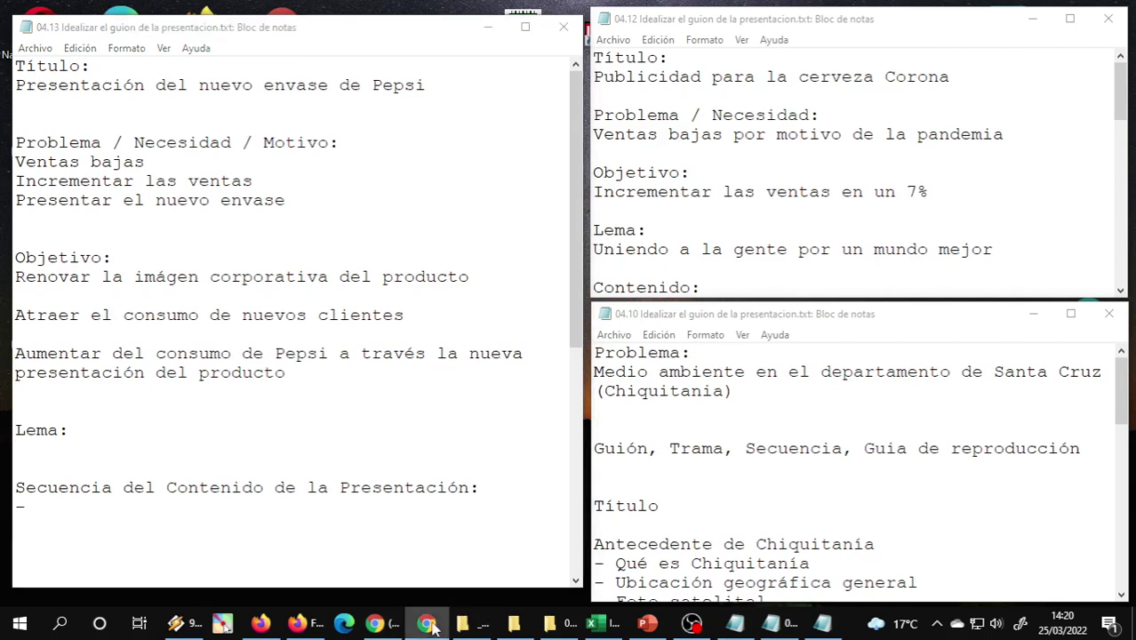
pyautogui.rightClick(427, 623)
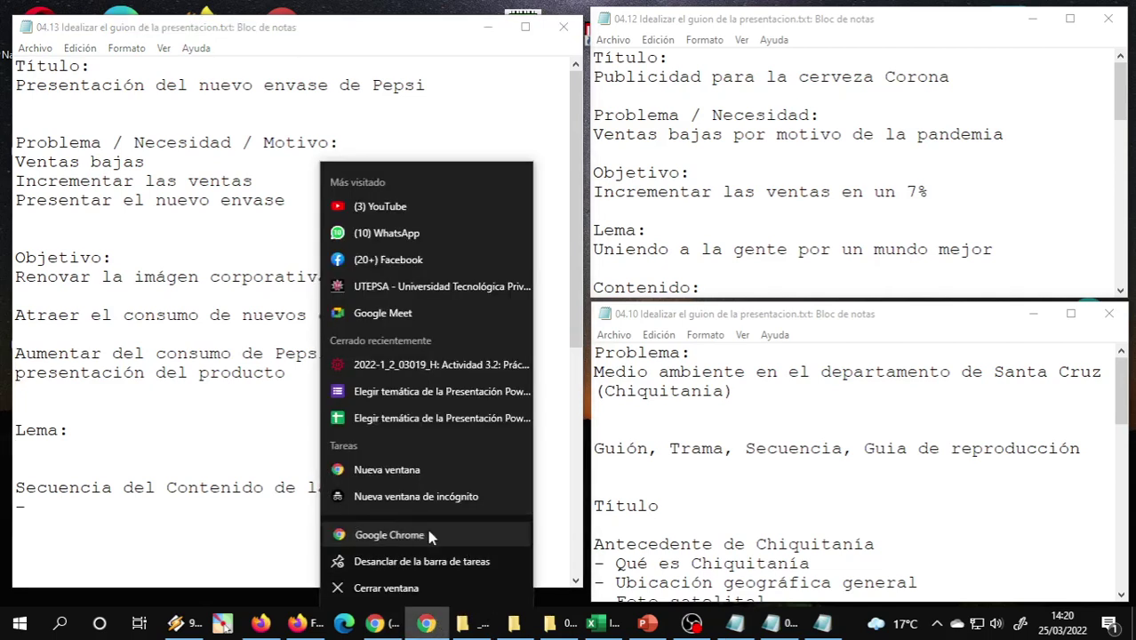
pyautogui.click(429, 535)
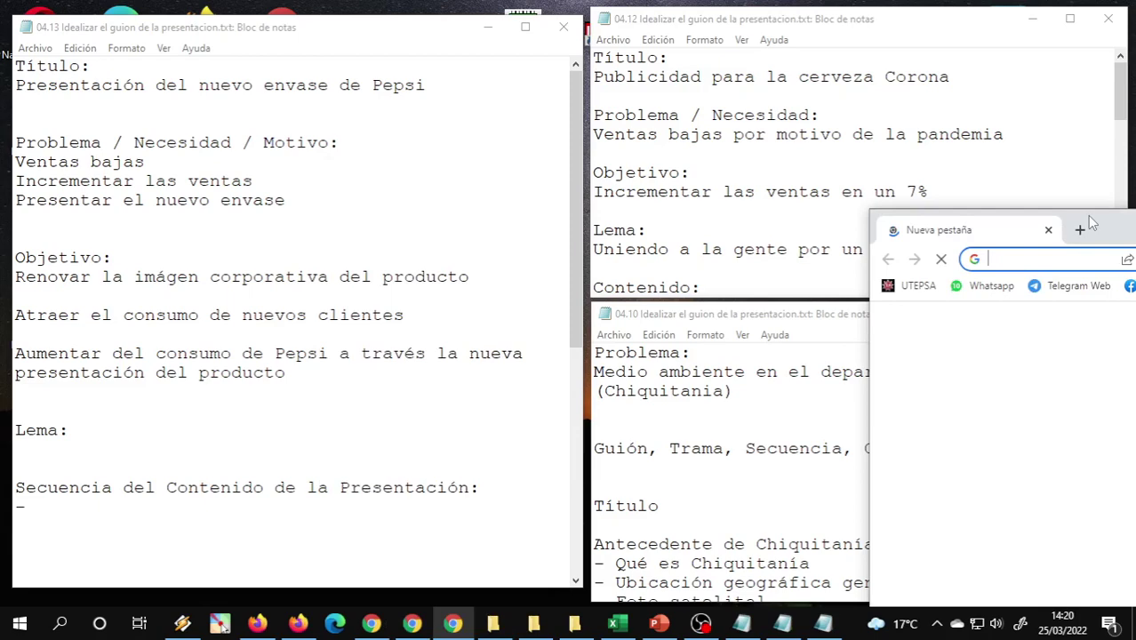
pyautogui.doubleClick(1087, 215)
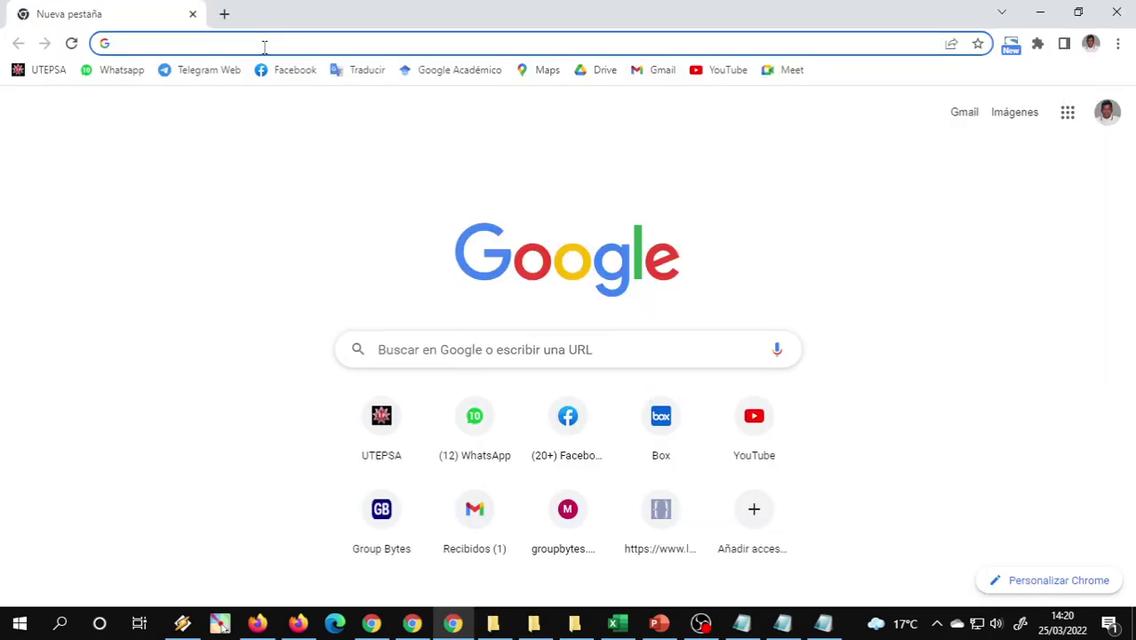
pyautogui.write('pepsy pa')
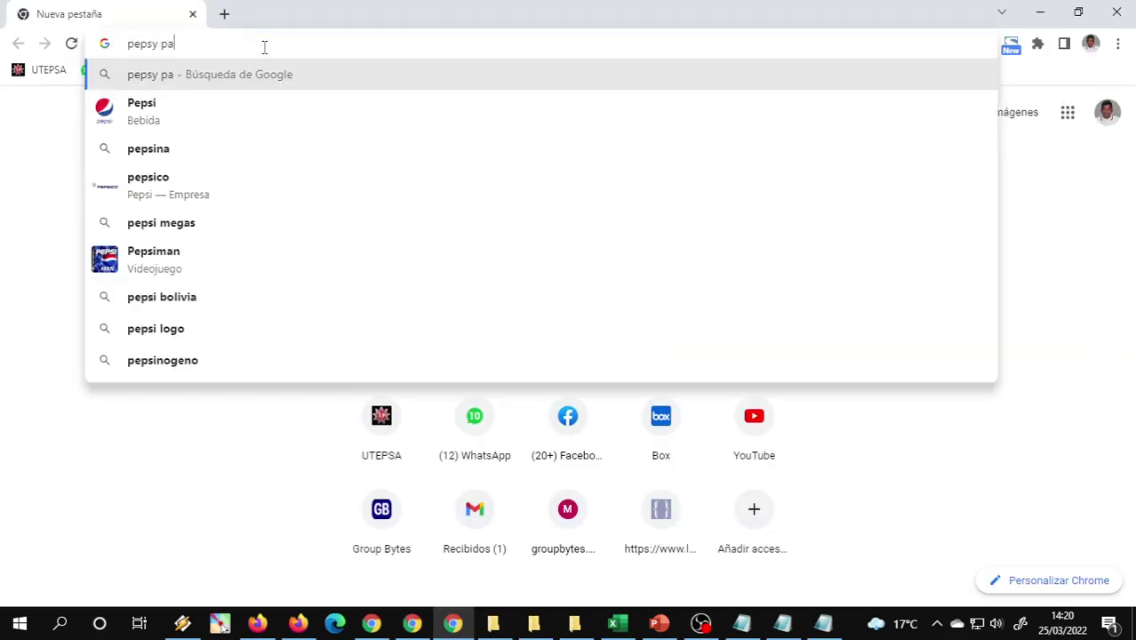
pyautogui.write('gina o')
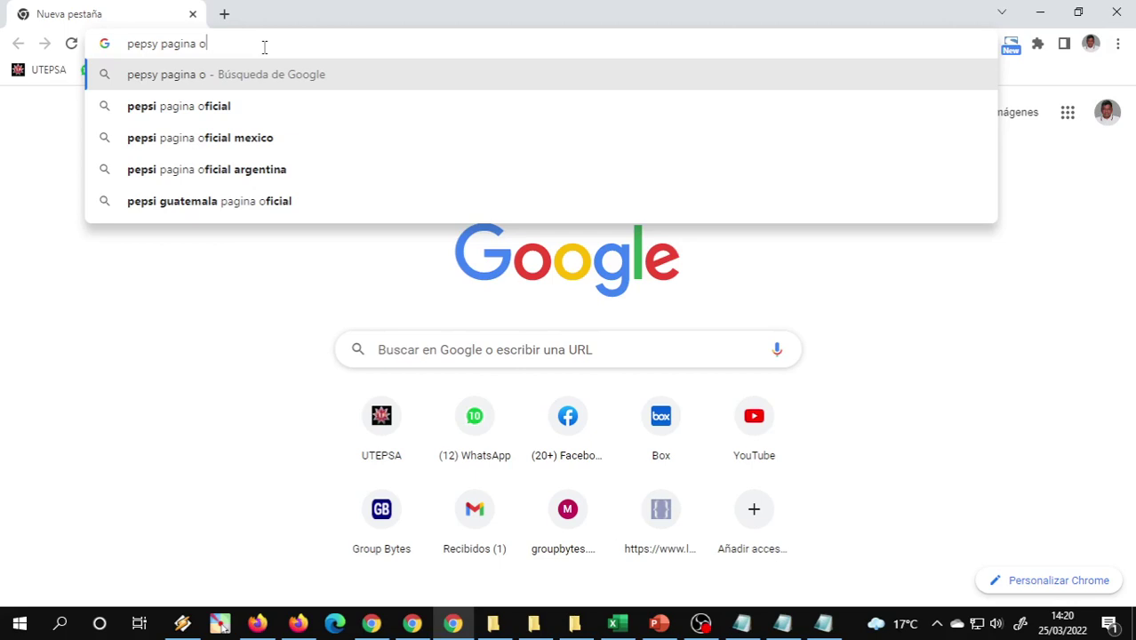
pyautogui.write('ficial')
pyautogui.press('Return')
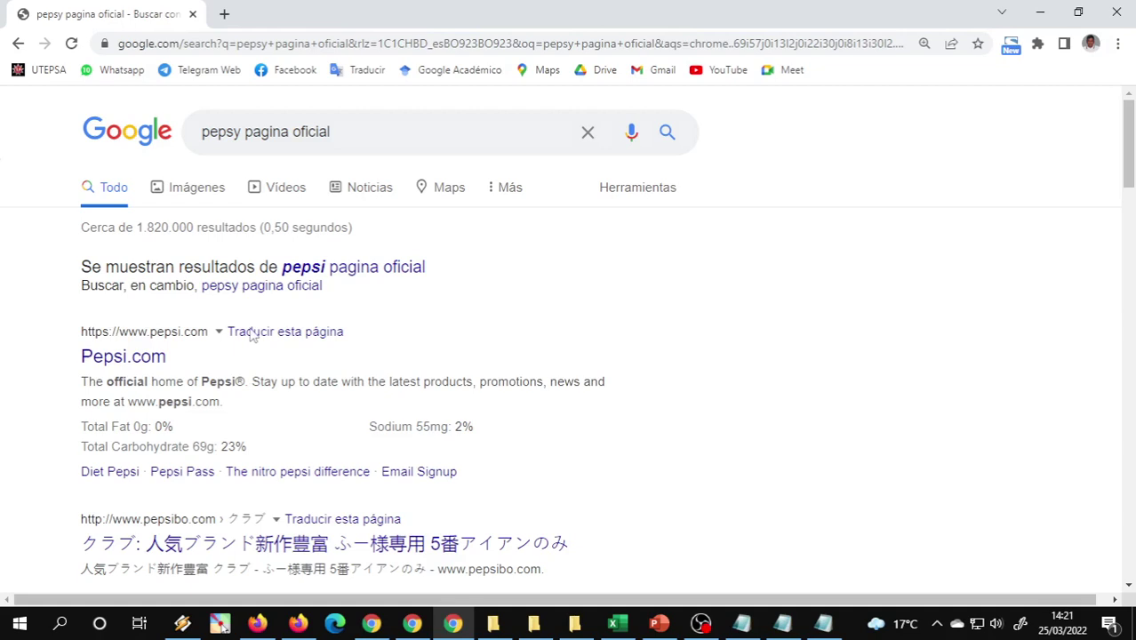
# Open the Pepsi.com, PepsiCo Home and PepsiCo España results in new tabs.
pyautogui.scroll(-5, 252, 334)
pyautogui.middleClick(160, 242)
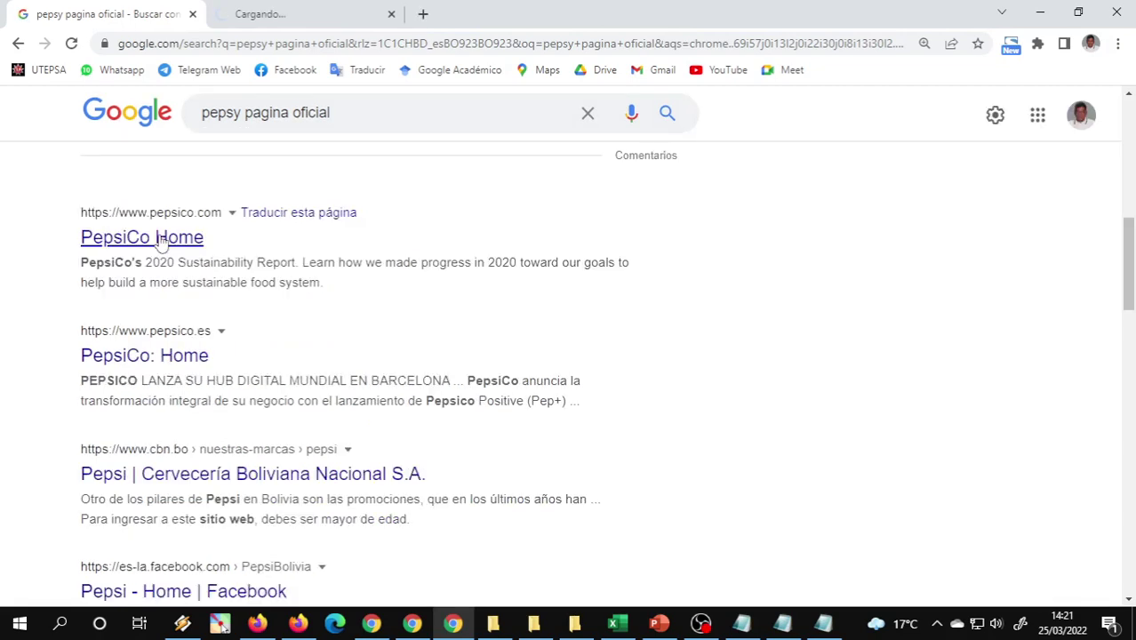
pyautogui.rightClick(161, 240)
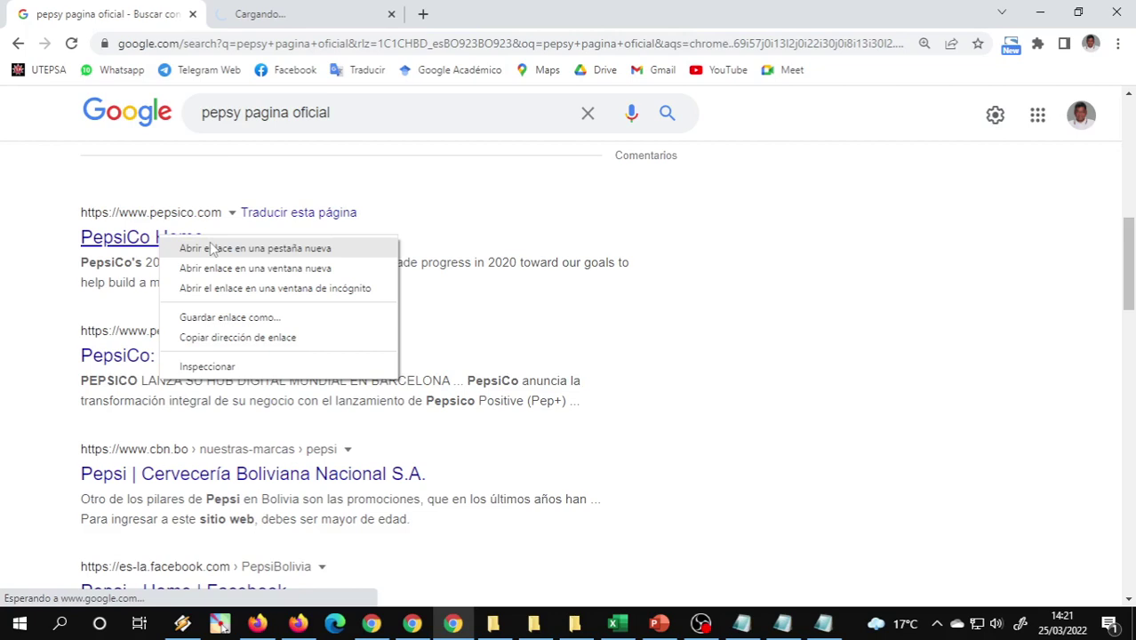
pyautogui.click(210, 250)
pyautogui.middleClick(144, 356)
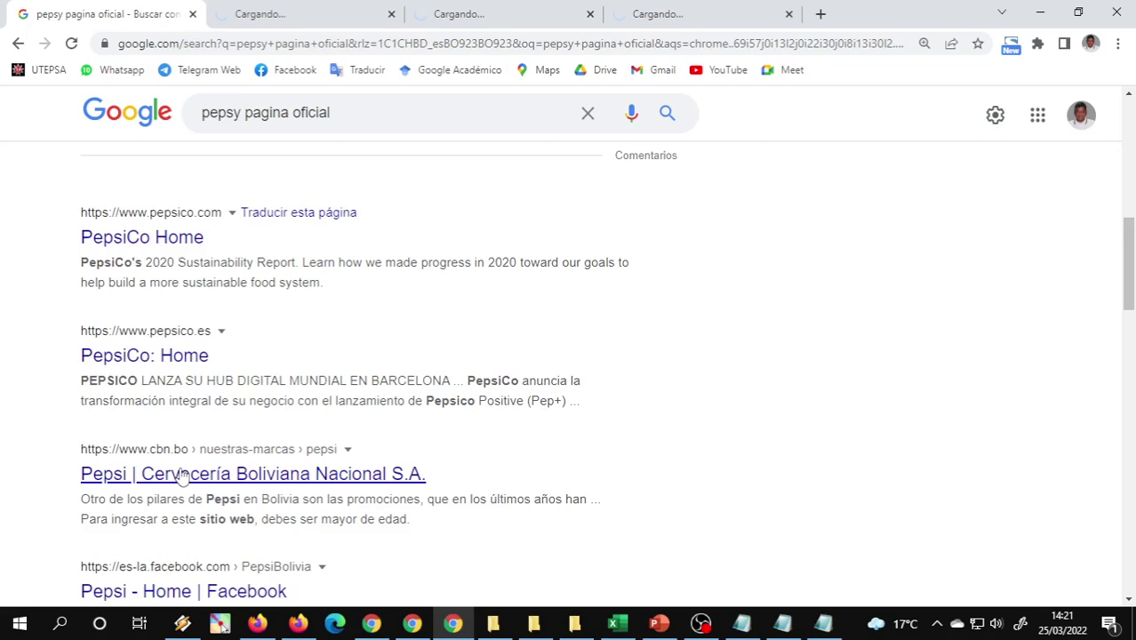
pyautogui.hotkey('ctrl', 'Tab')
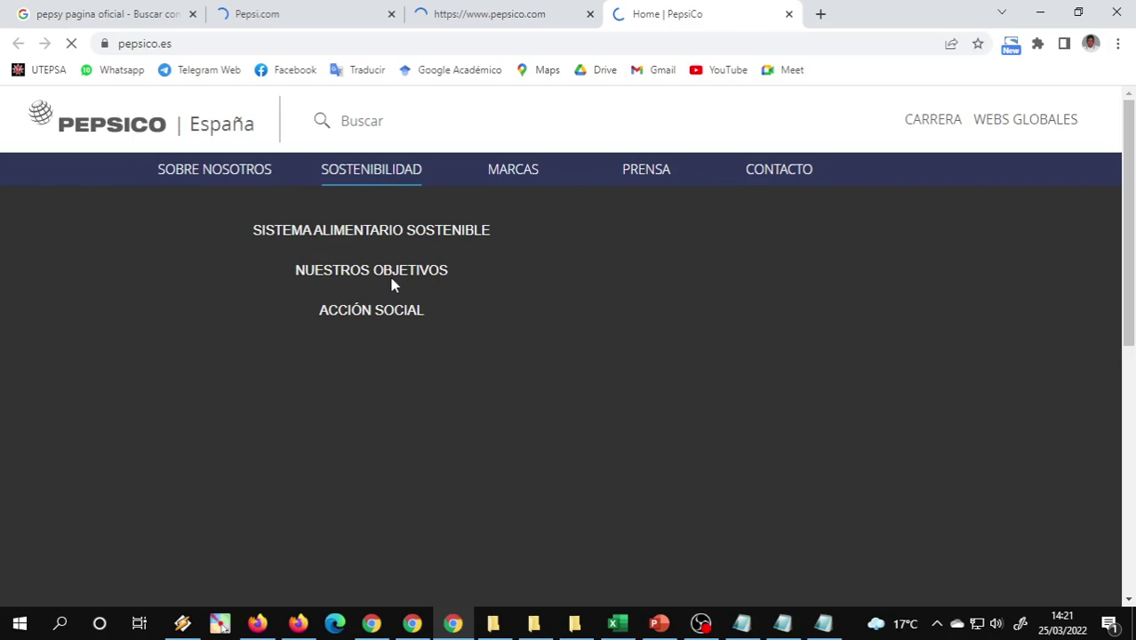
# Scroll through the Pepsi.com homepage, glance at PepsiCo España, then return to the Notepad outline.
pyautogui.click(318, 16)
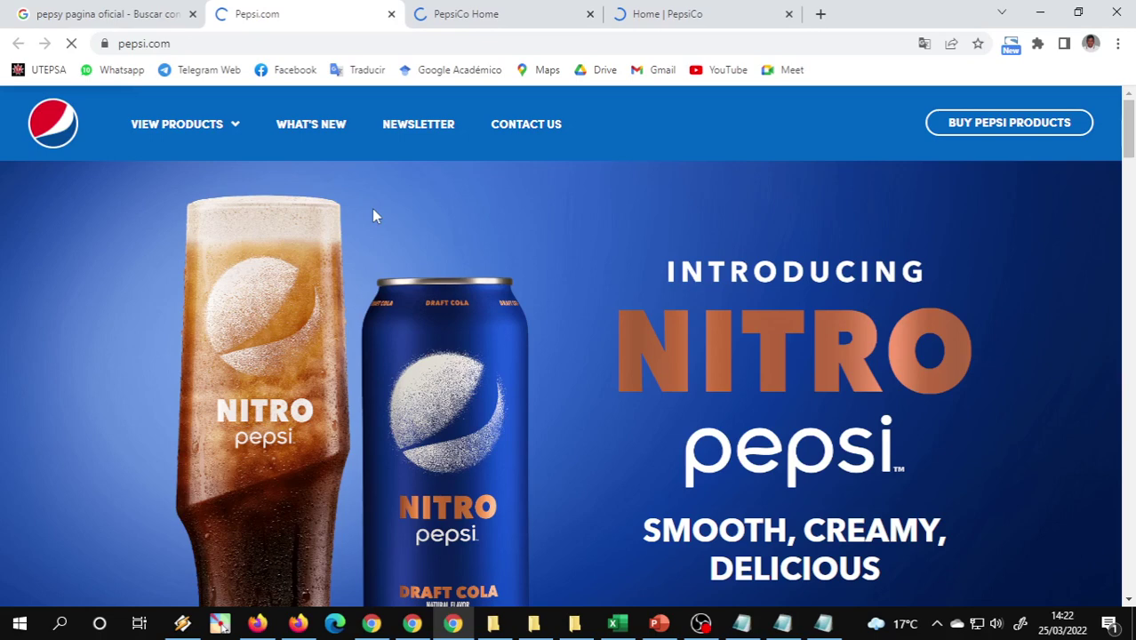
pyautogui.scroll(-1, 661, 240)
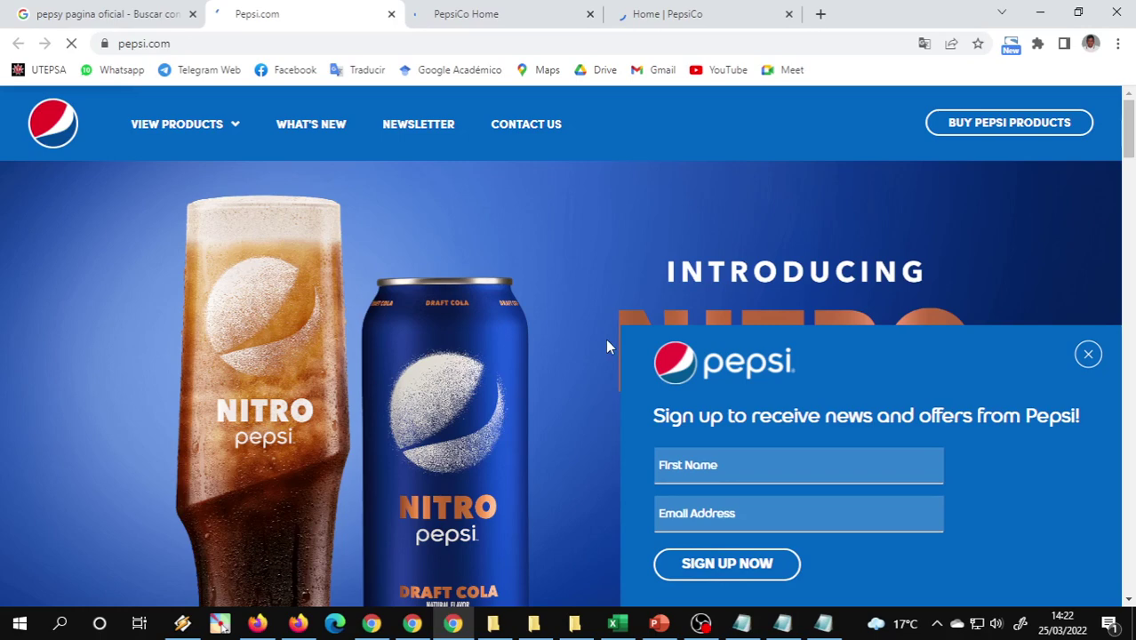
pyautogui.scroll(-2, 607, 345)
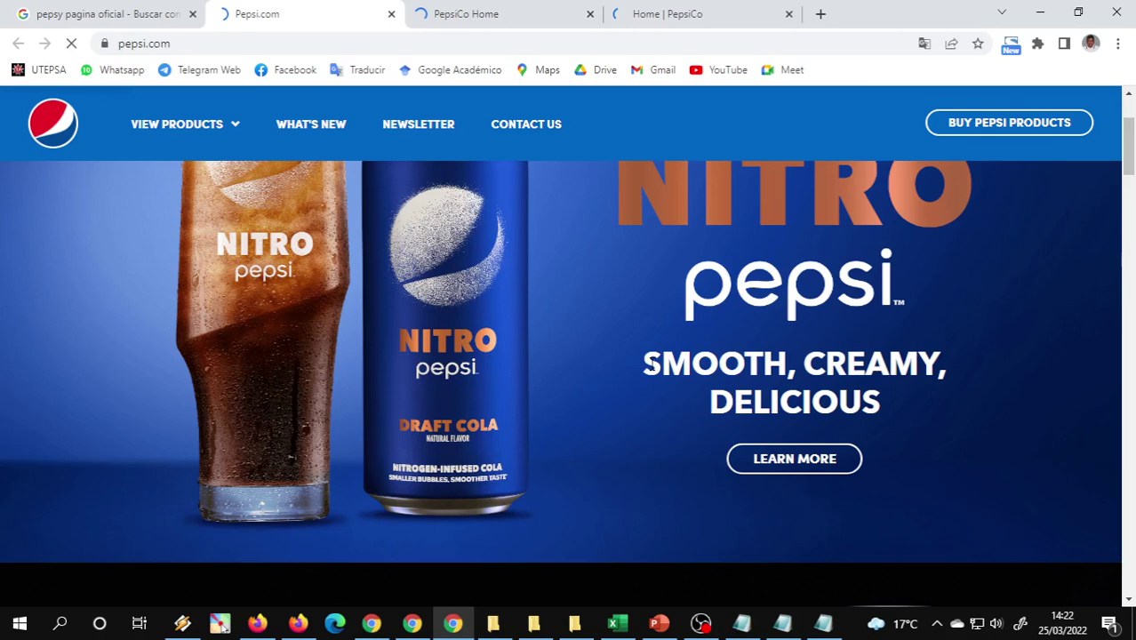
pyautogui.click(666, 13)
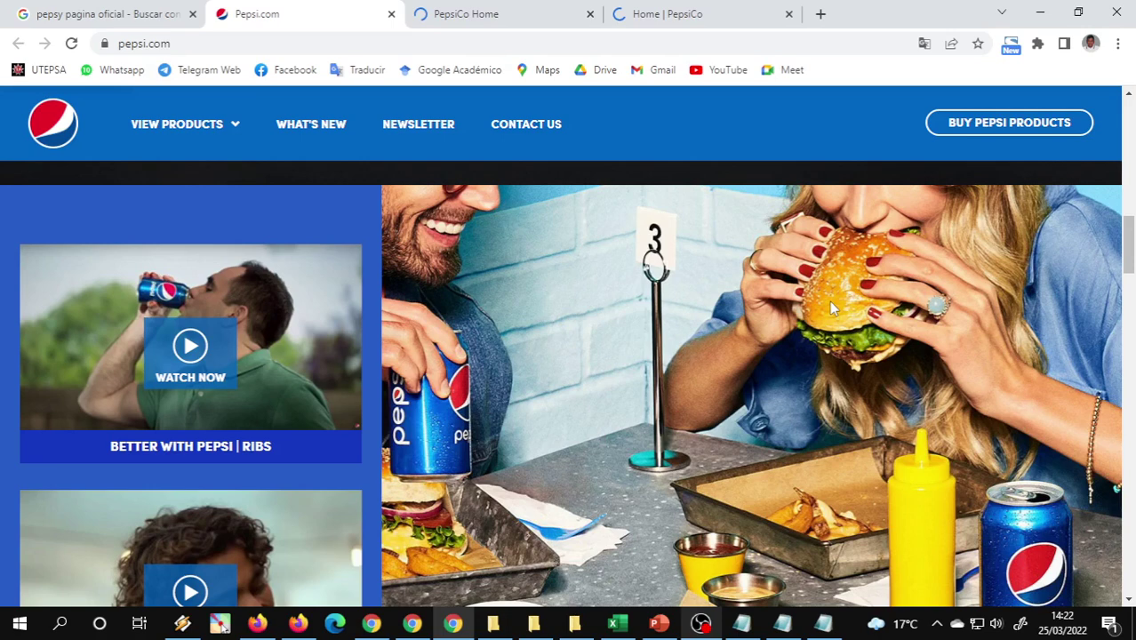
pyautogui.click(780, 624)
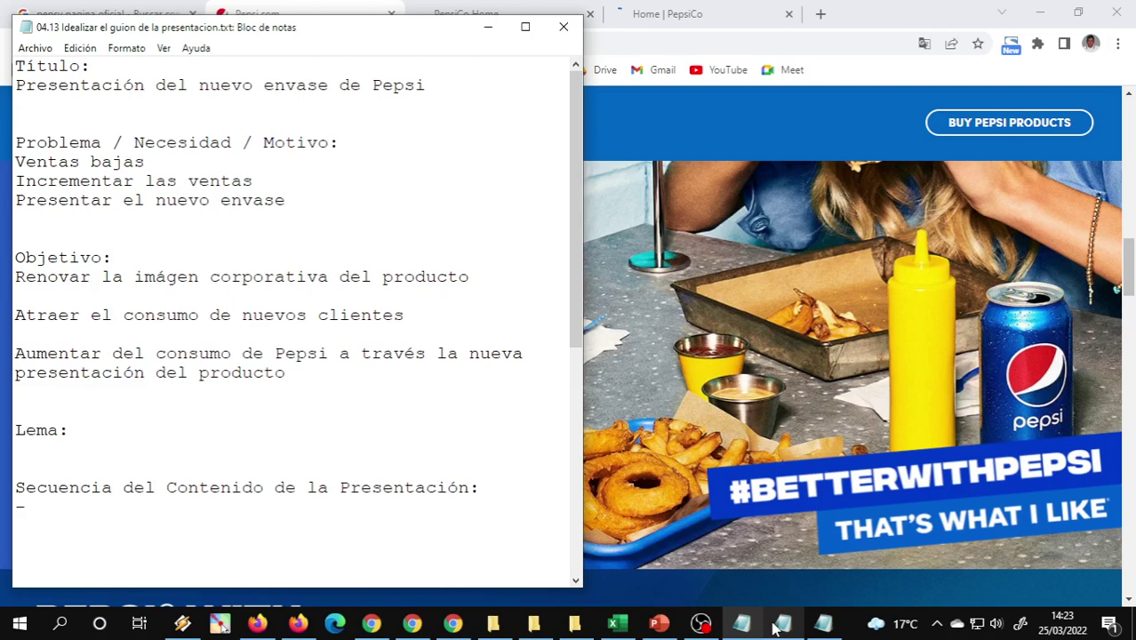
# Write the slogan 'Es lo que me gusta' under Lema:, then return to Chrome.
pyautogui.press('Return')
pyautogui.write('Es lo quires ser')
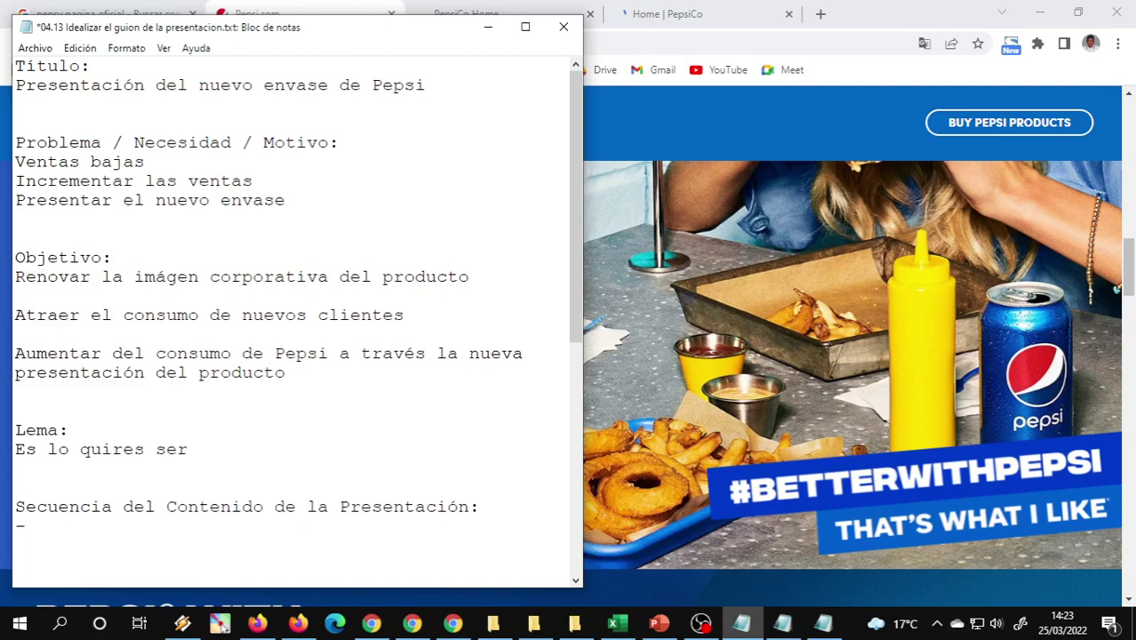
pyautogui.doubleClick(112, 449)
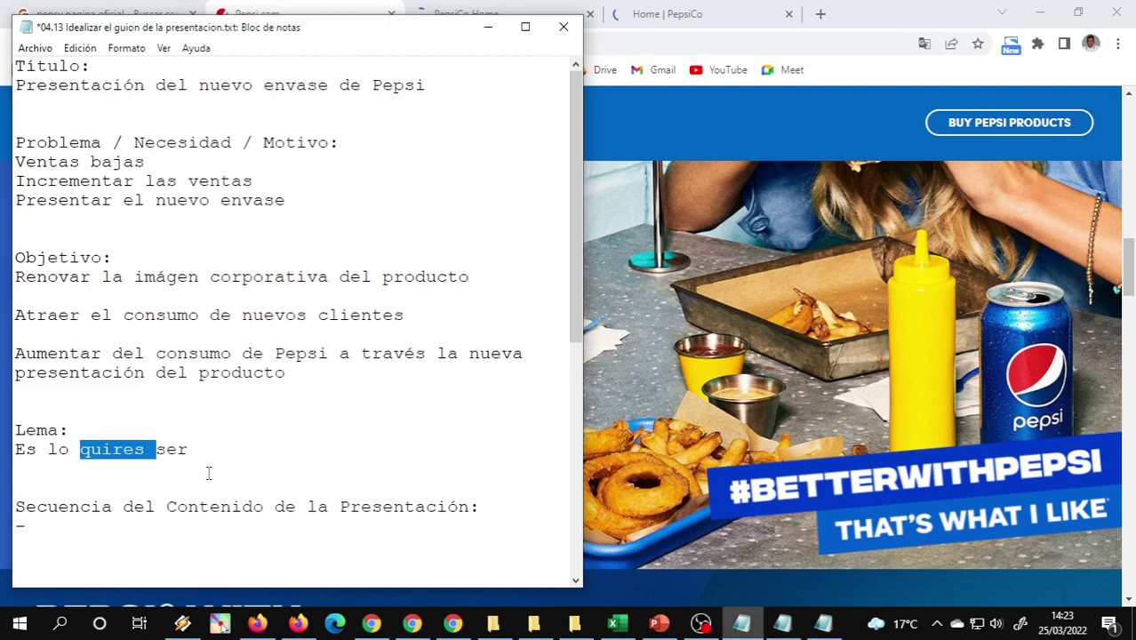
pyautogui.click(166, 449)
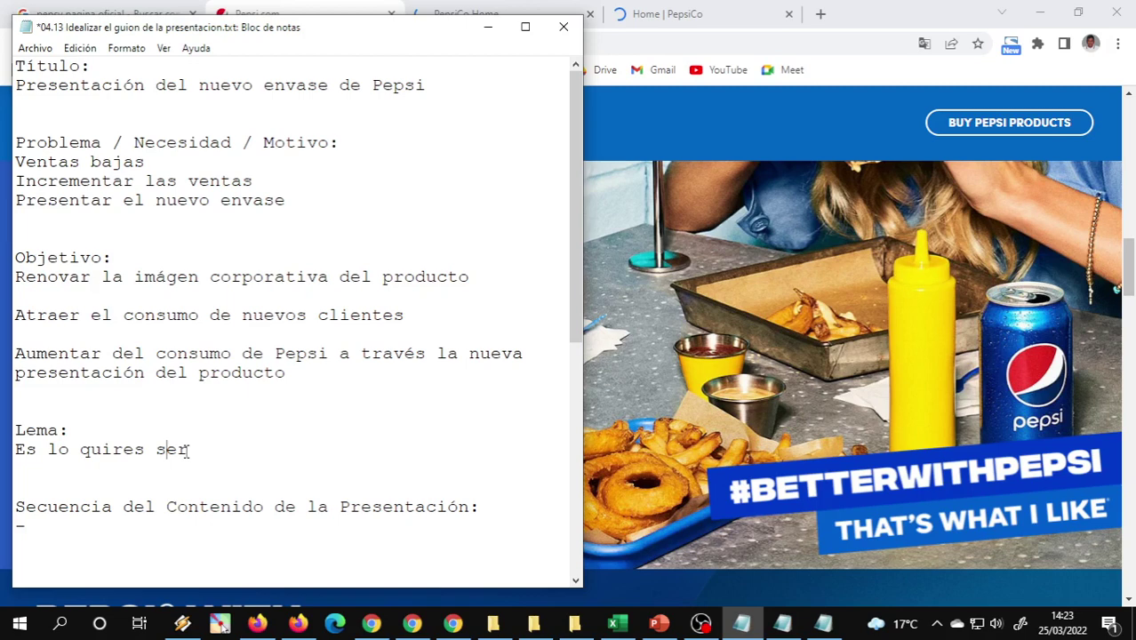
pyautogui.doubleClick(116, 449)
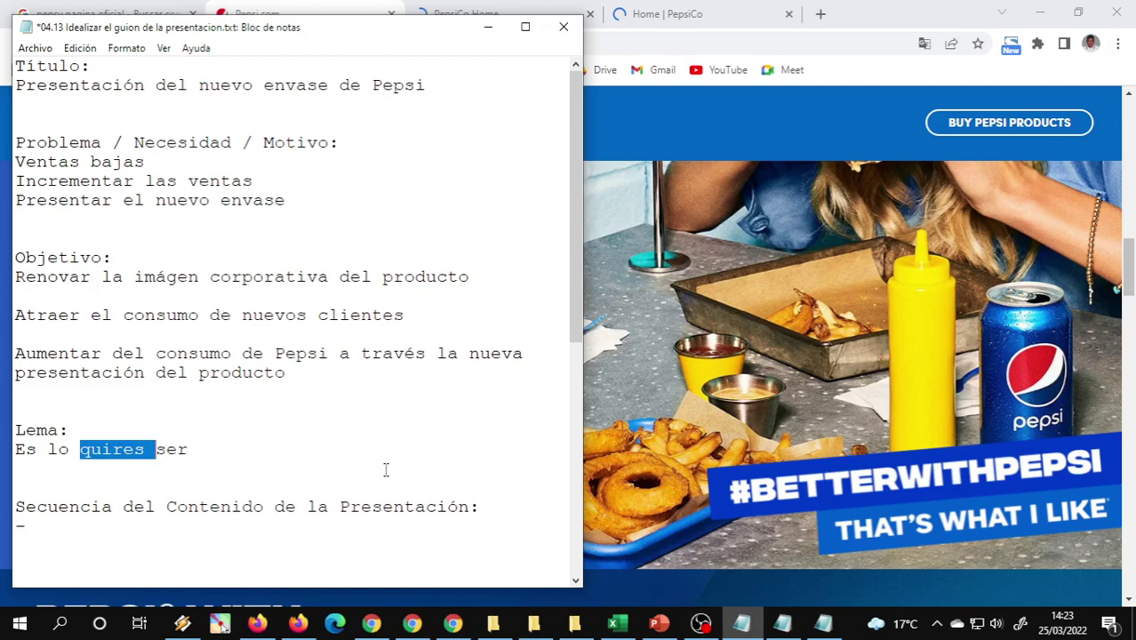
pyautogui.write('que me gusta')
pyautogui.press('Delete')
pyautogui.press('Delete')
pyautogui.press('Delete')
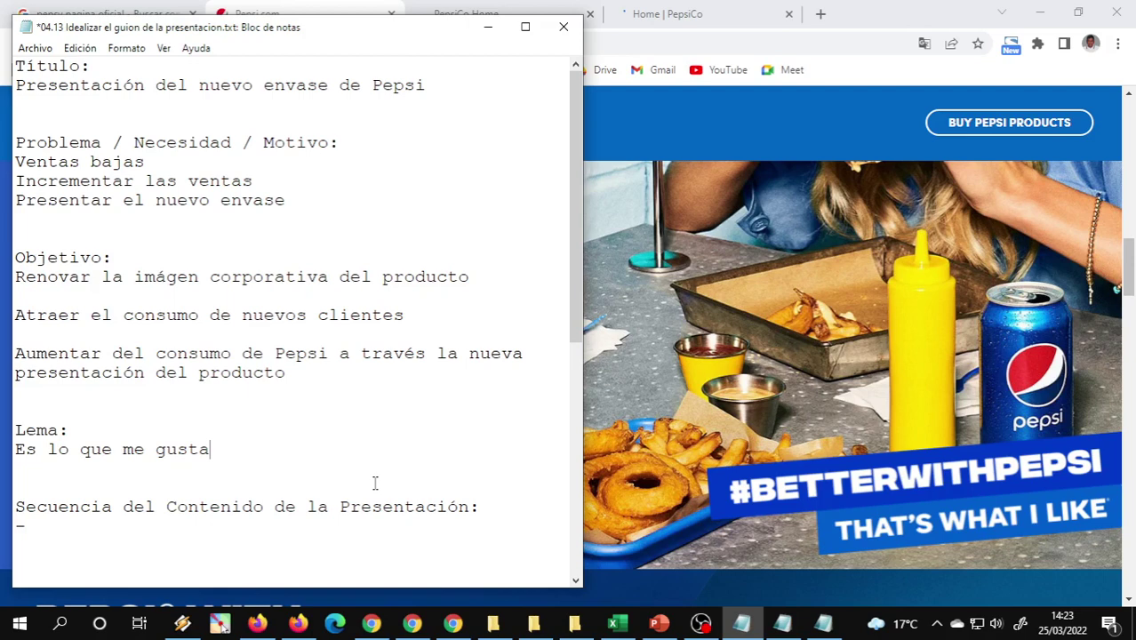
pyautogui.hotkey('alt', 'Tab')
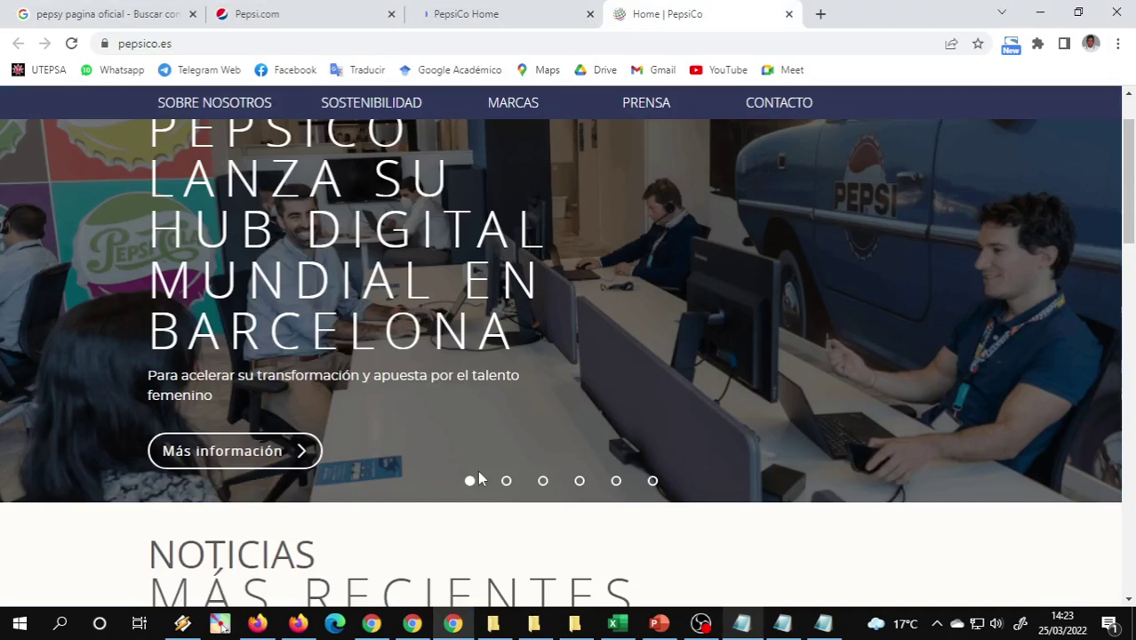
# Browse the PepsiCo España banner slides to Nuestros Productos and scroll through the news cards.
pyautogui.click(506, 480)
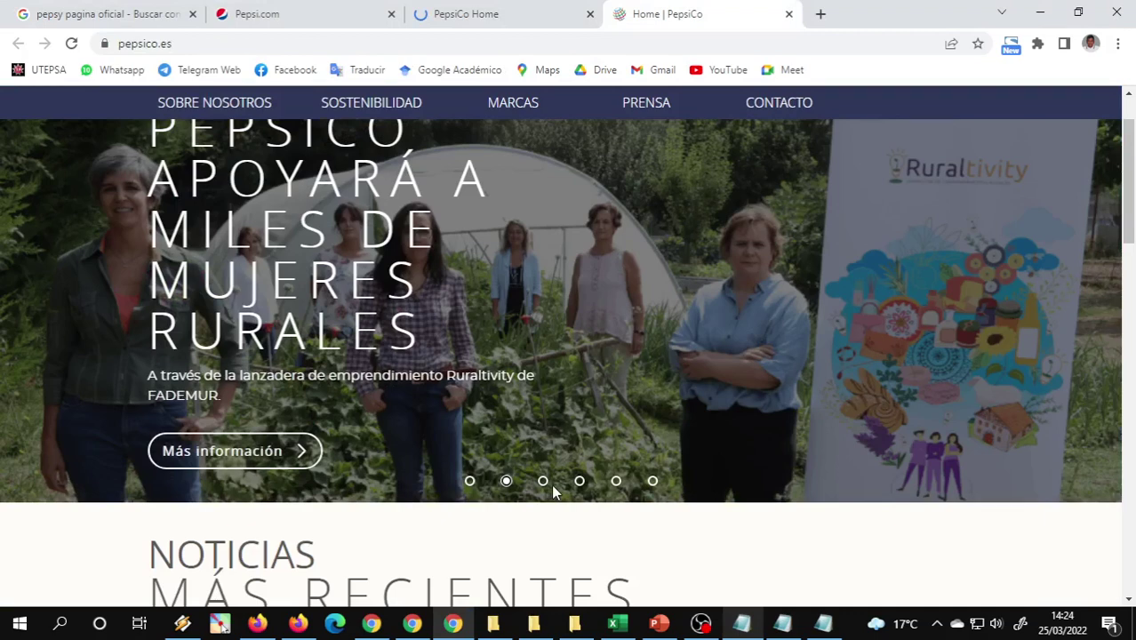
pyautogui.click(543, 481)
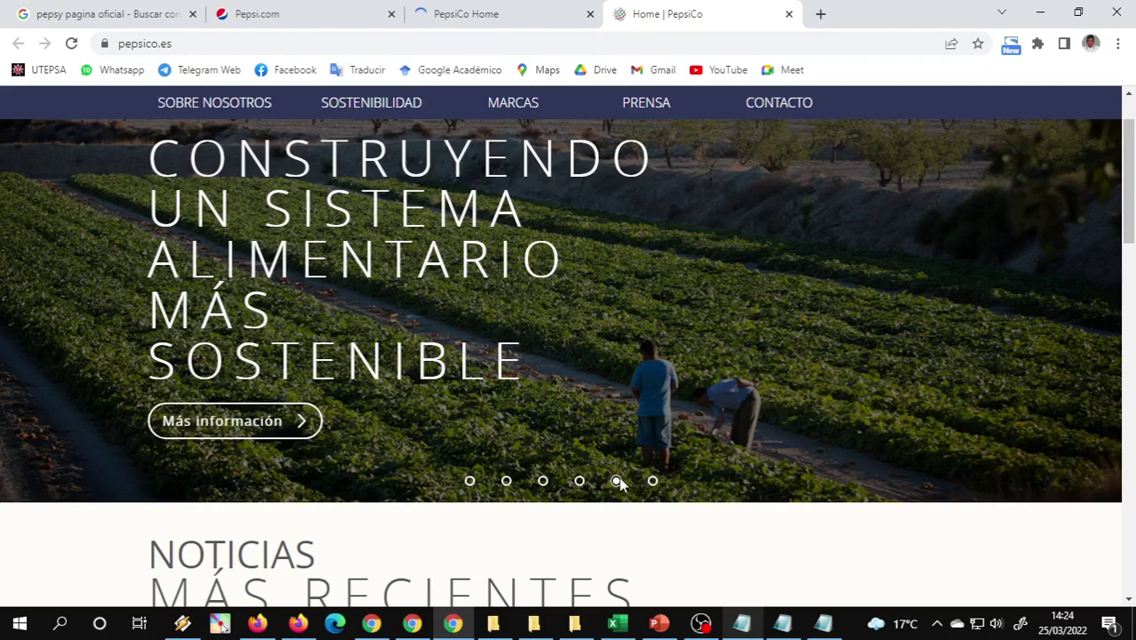
pyautogui.click(653, 481)
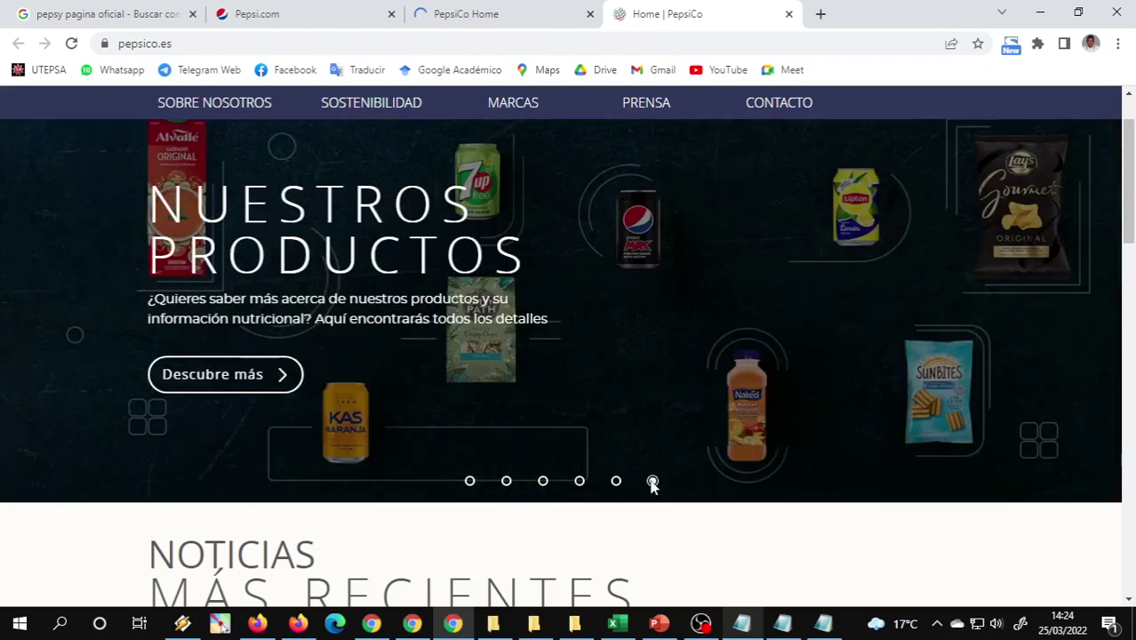
pyautogui.scroll(-6, 898, 473)
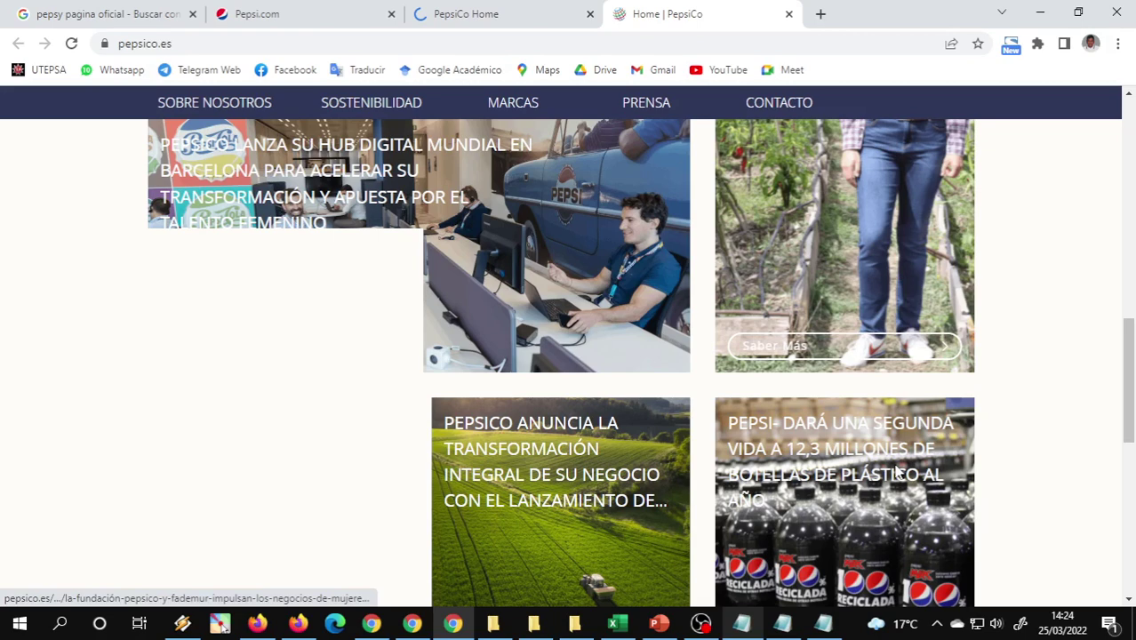
pyautogui.scroll(15, 451, 357)
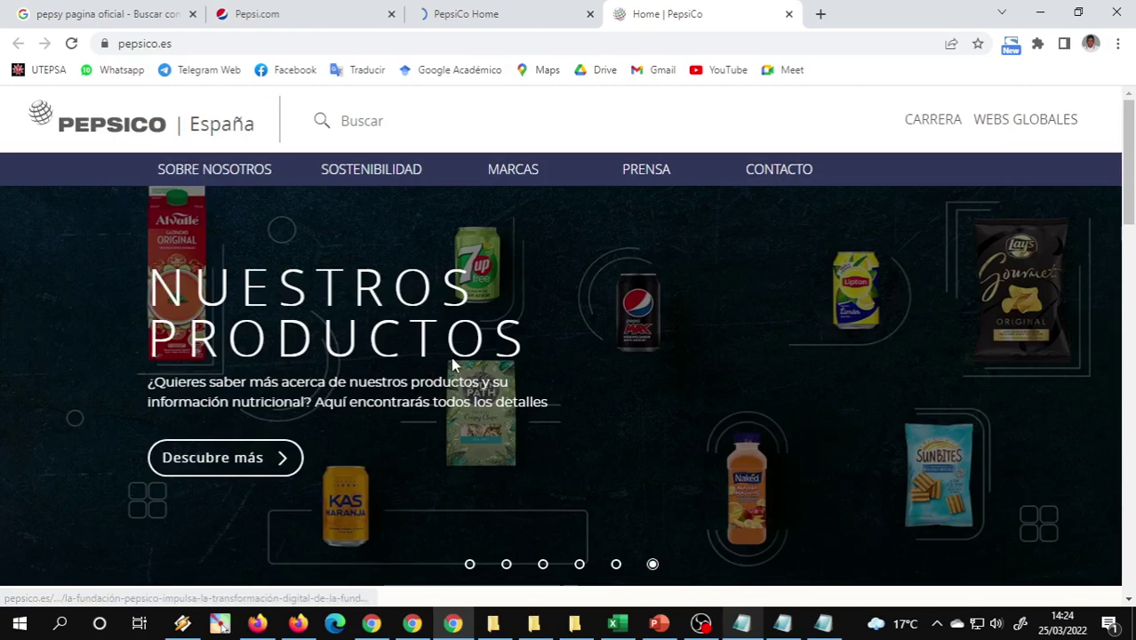
pyautogui.moveTo(214, 103)
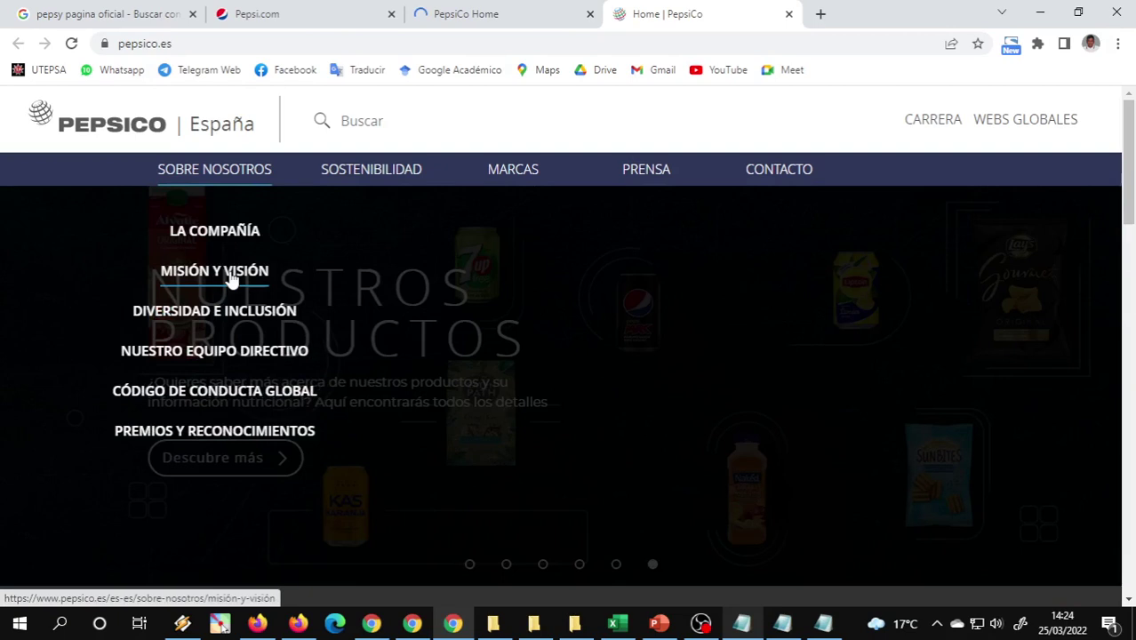
# Open Misión y Visión and scroll through the mission, vision and footer sections.
pyautogui.click(231, 279)
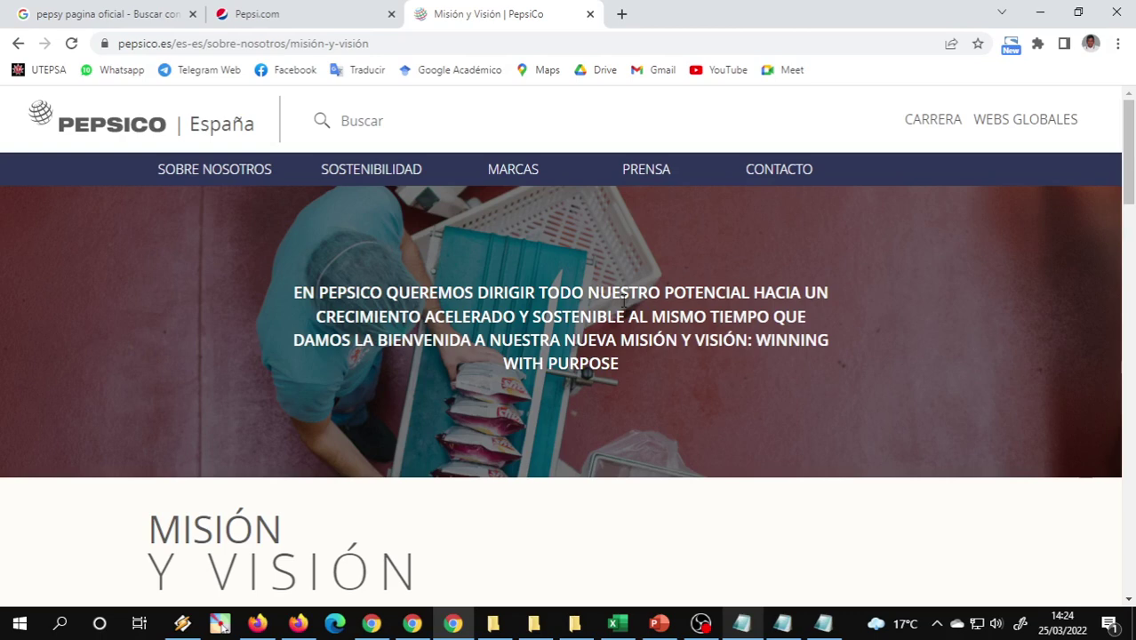
pyautogui.scroll(-8, 500, 281)
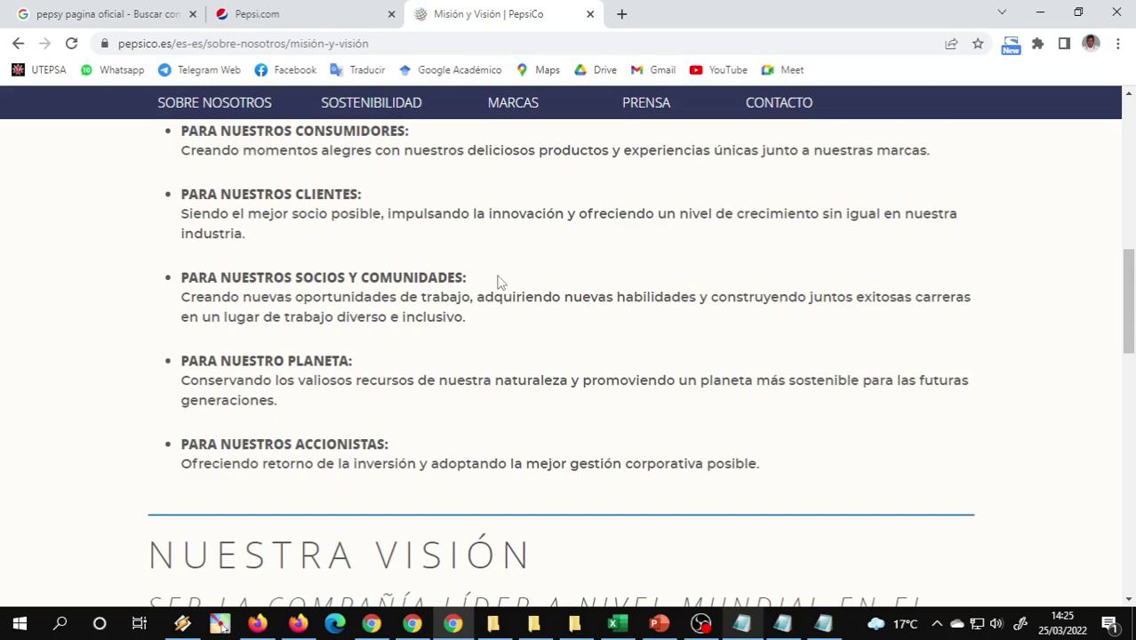
pyautogui.scroll(5, 498, 281)
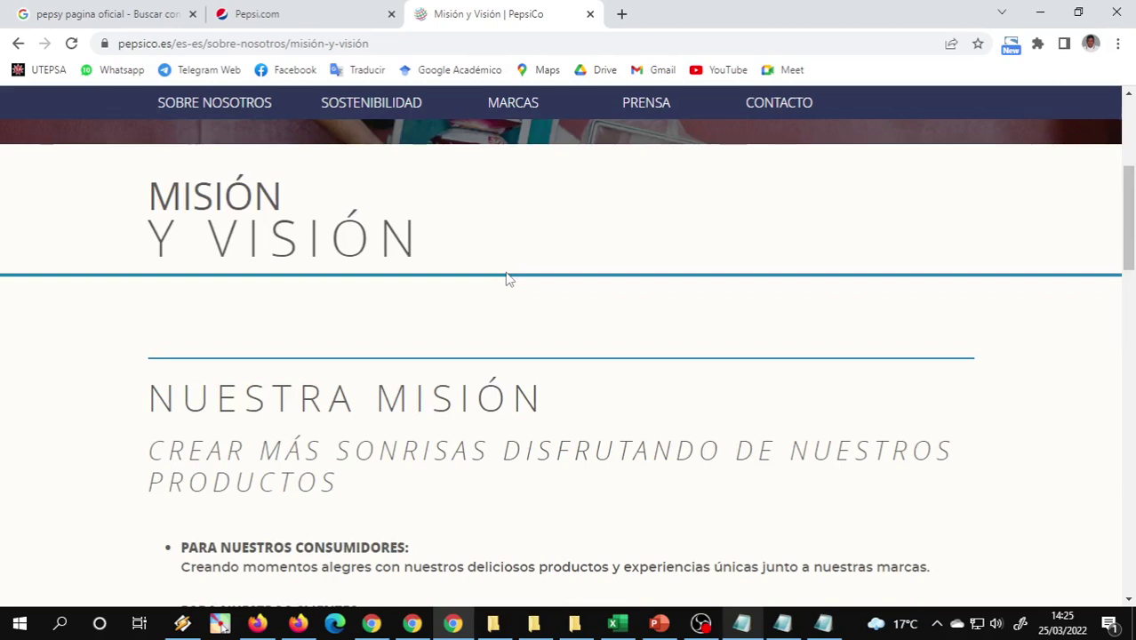
pyautogui.scroll(-3, 506, 280)
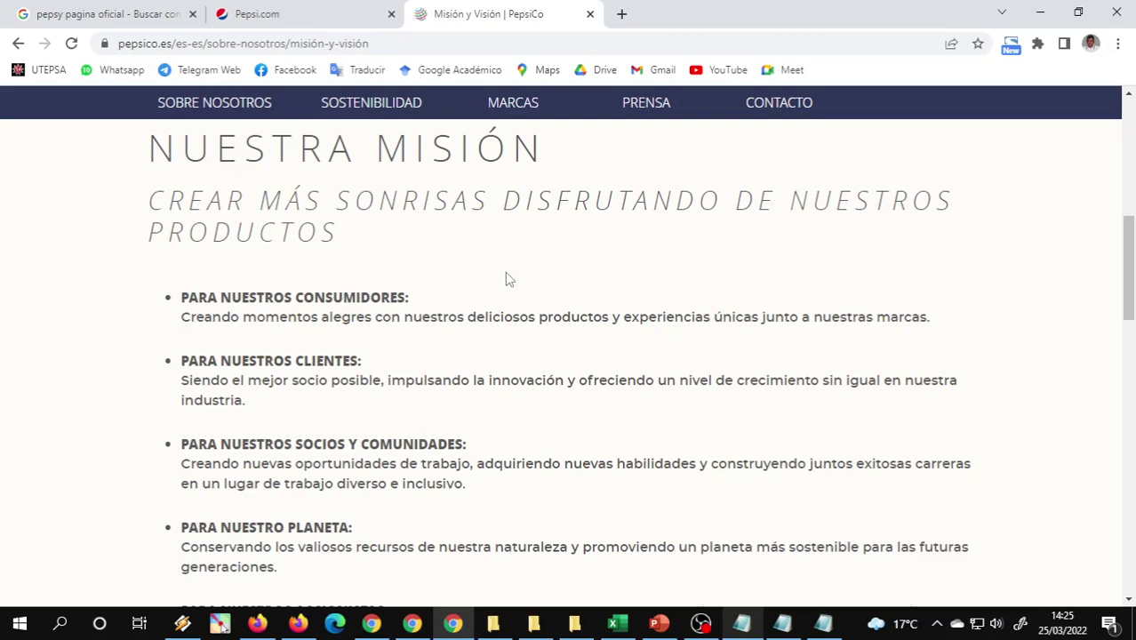
pyautogui.scroll(-5, 822, 326)
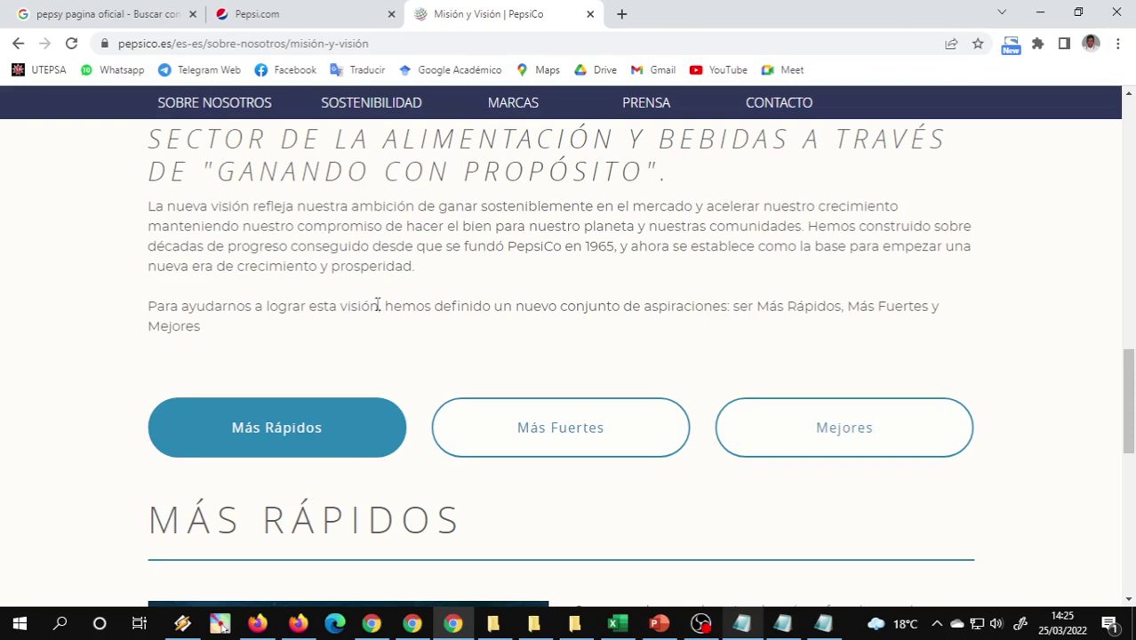
pyautogui.scroll(-10, 794, 312)
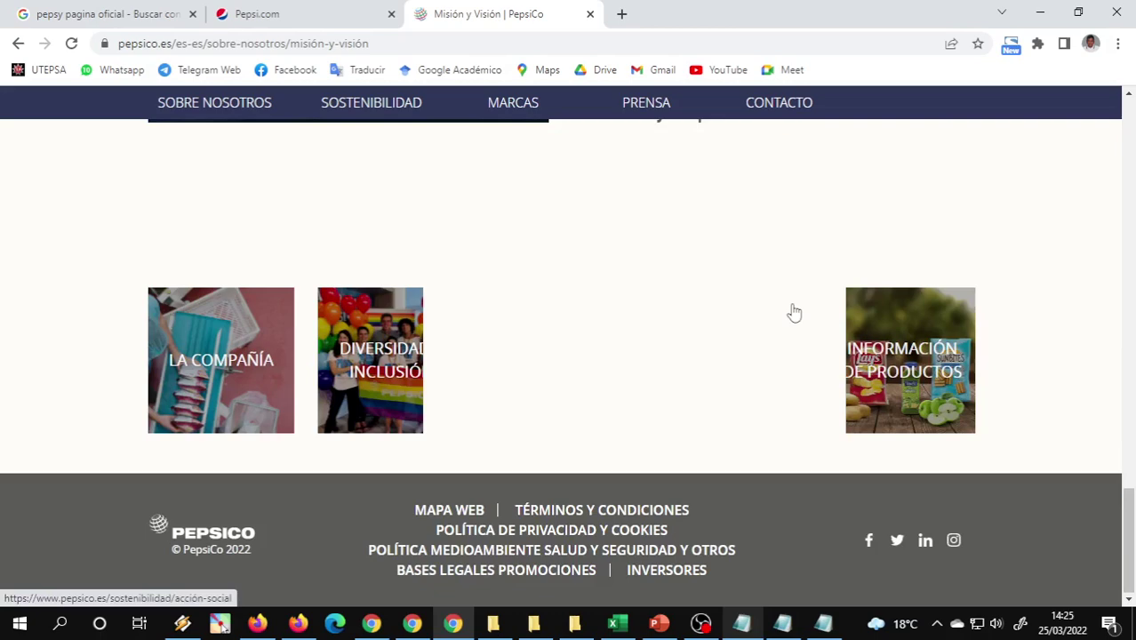
pyautogui.scroll(10, 793, 312)
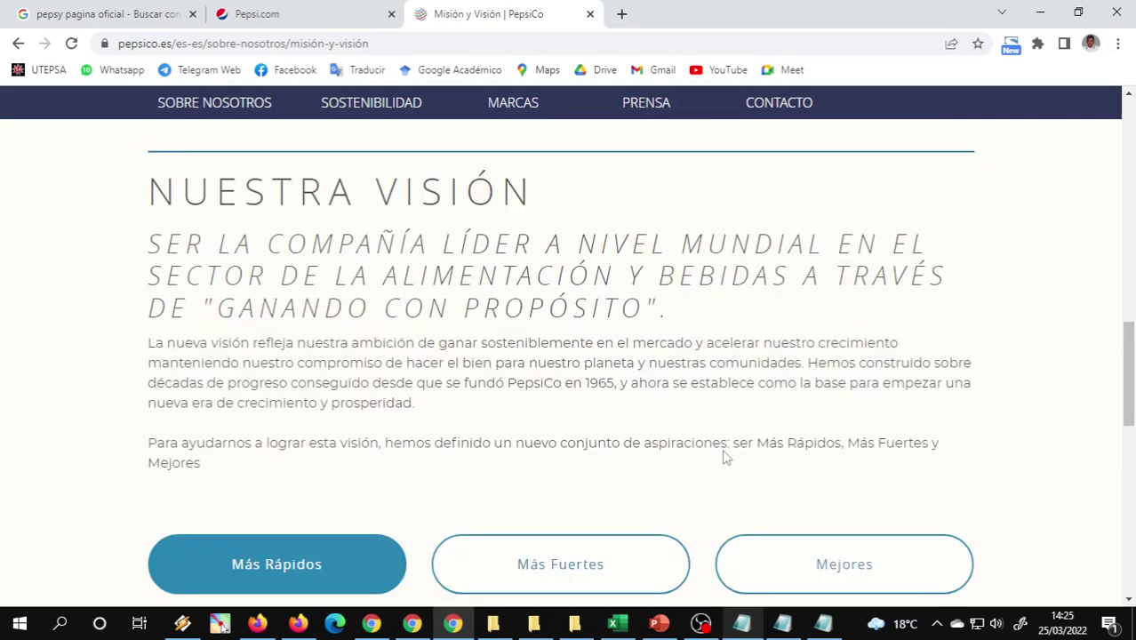
pyautogui.scroll(8, 726, 457)
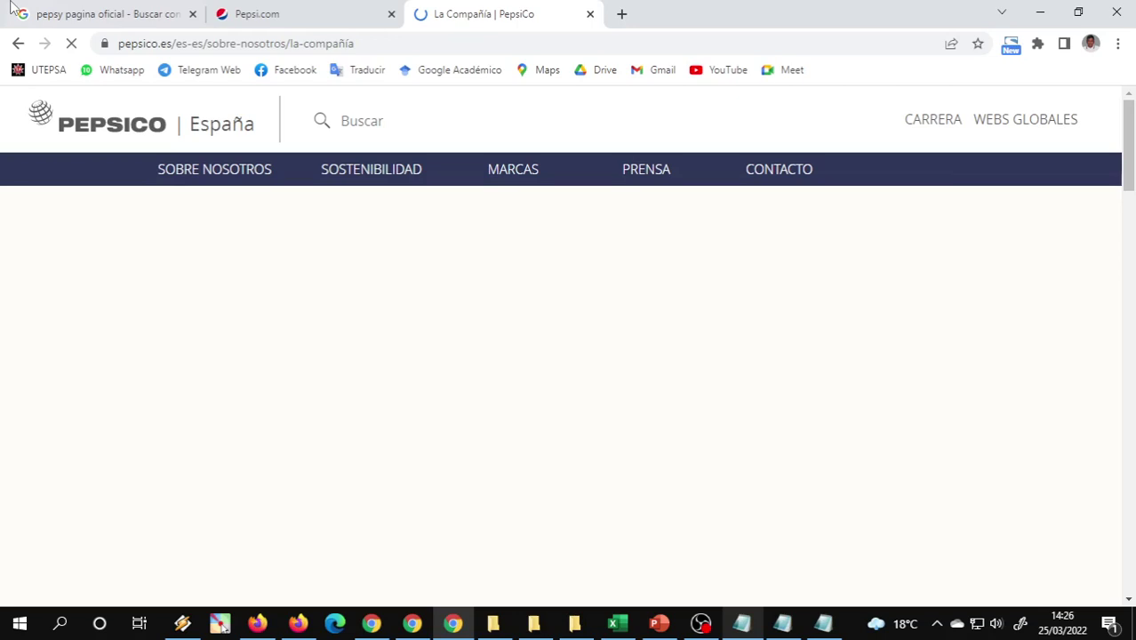
# Check the Pepsi.com product page, then scroll the PepsiCo La Compañía 1950–1993 history timeline.
pyautogui.click(257, 14)
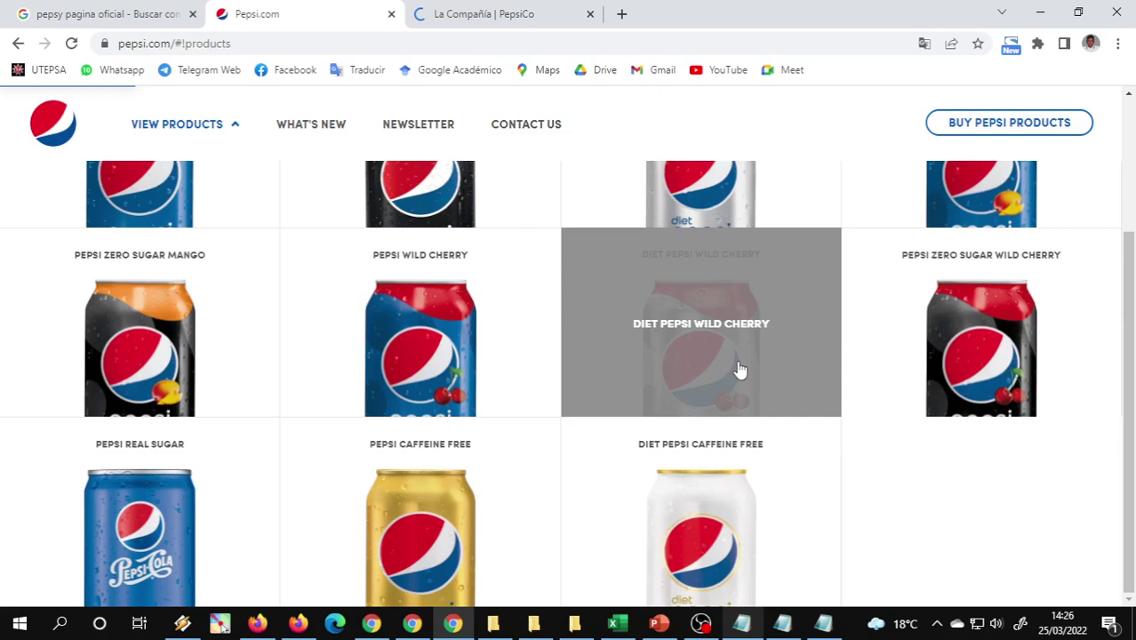
pyautogui.scroll(1, 740, 369)
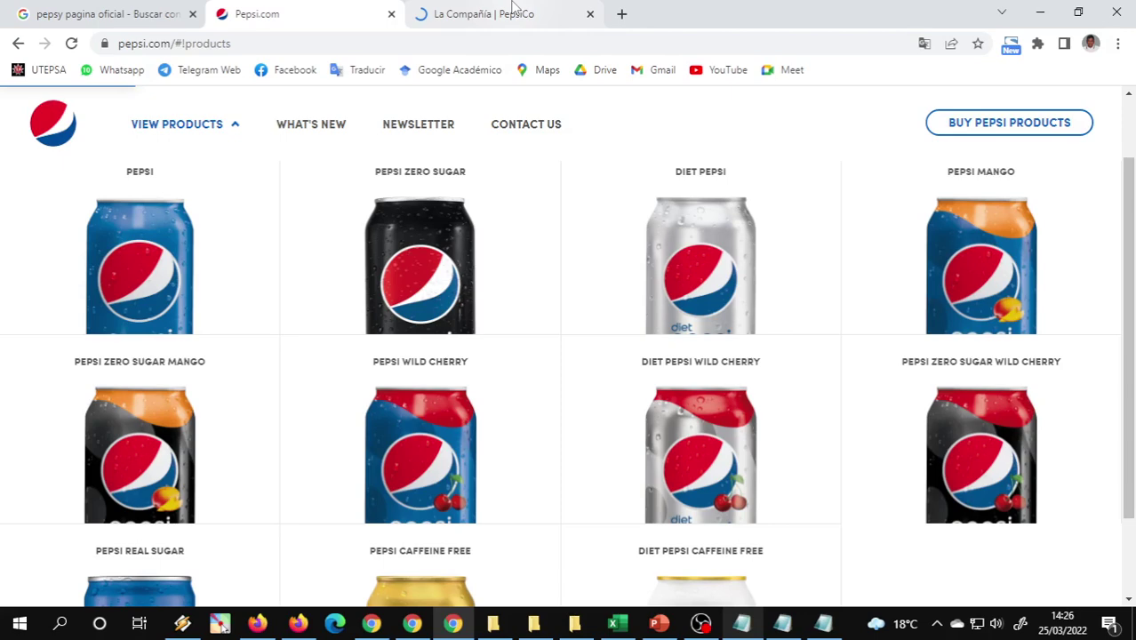
pyautogui.click(512, 7)
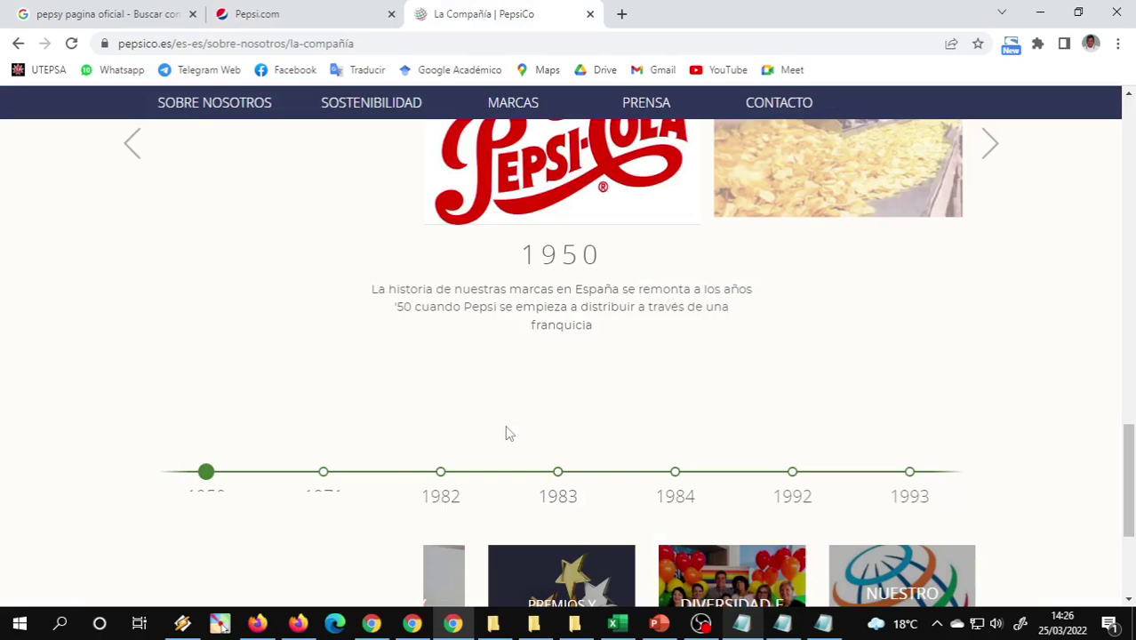
pyautogui.scroll(-3, 508, 433)
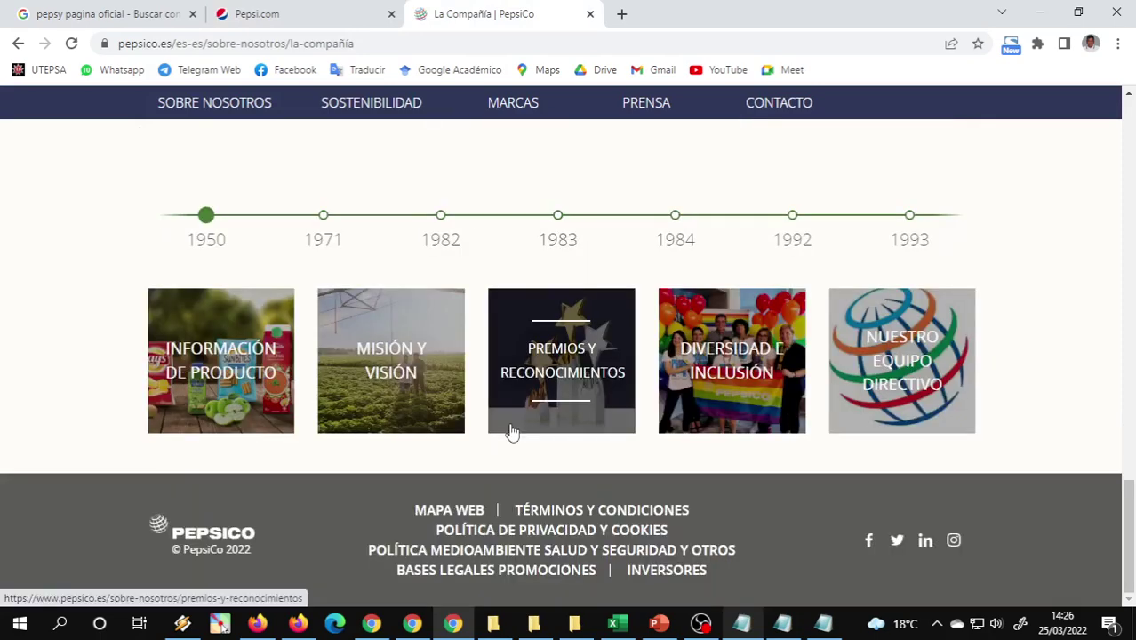
pyautogui.hotkey('ctrl', 'pageup')
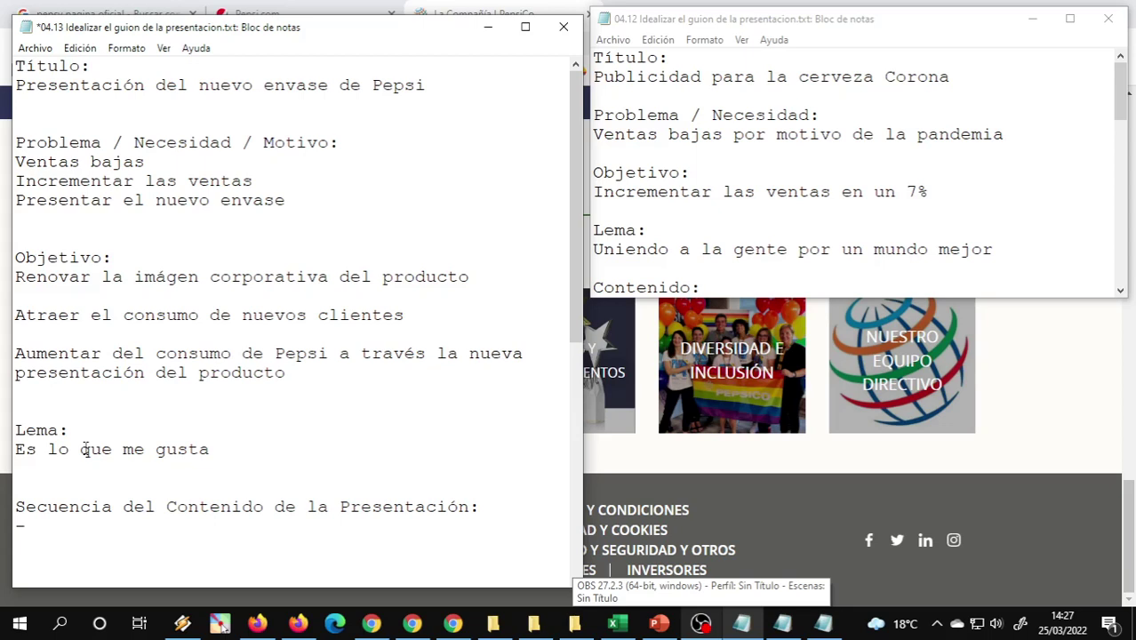
# Rewrite the outline's Lema as 'Pepsi es lo que quiero' and save the file.
pyautogui.press('BackSpace')
pyautogui.write('Pepsi e')
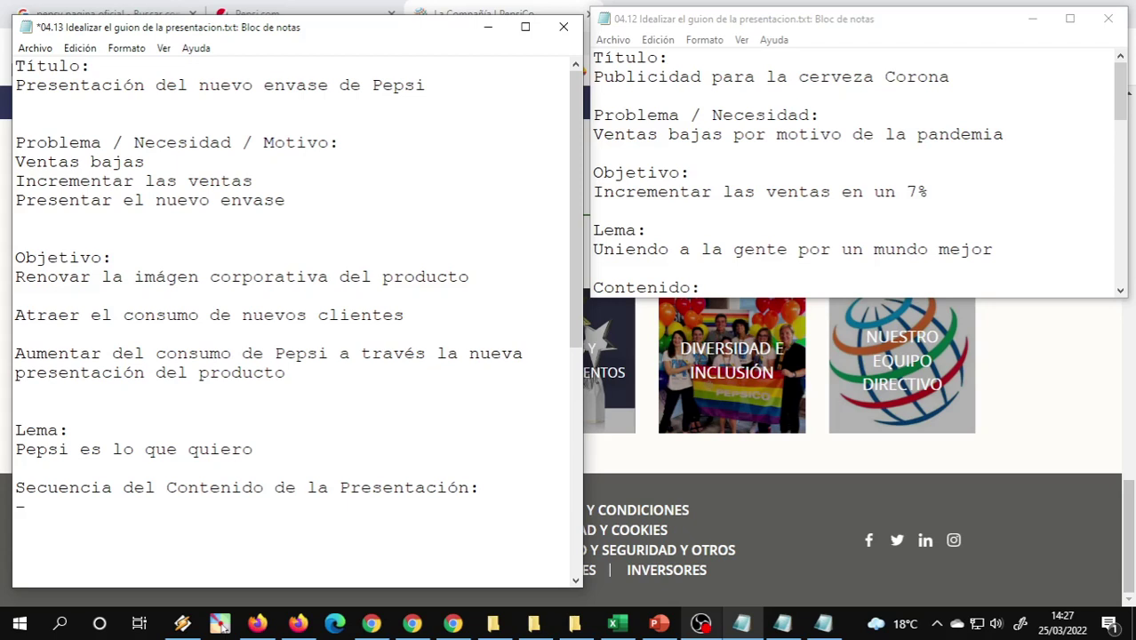
pyautogui.hotkey('ctrl', 's')
pyautogui.scroll(-3, 152, 291)
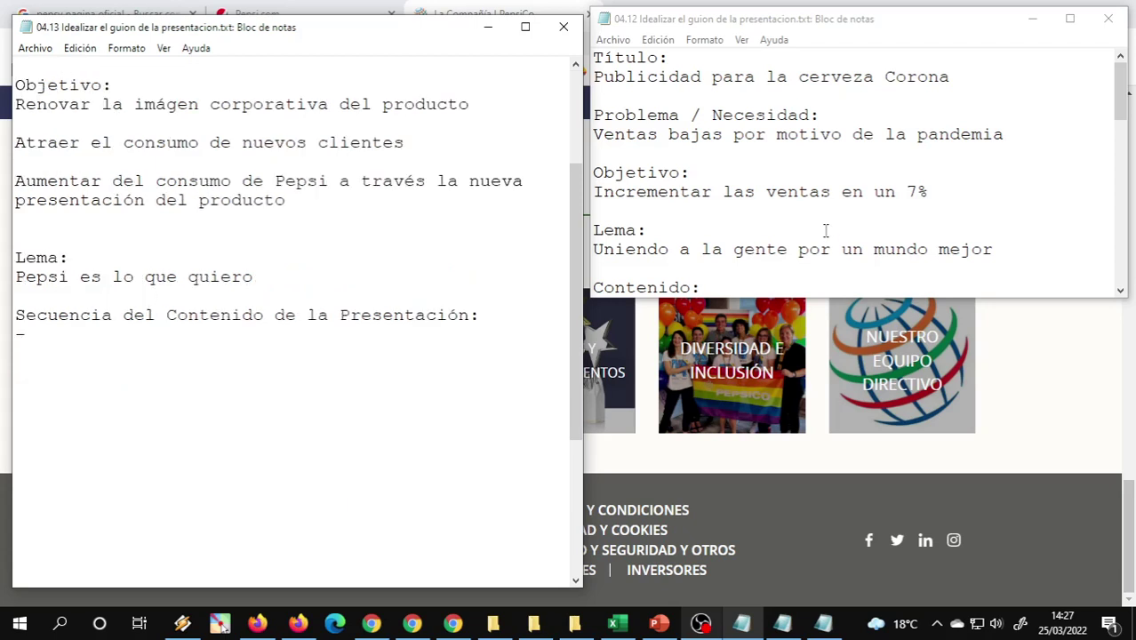
# Make the Corona outline window taller and scroll it to show its whole Contenido list.
pyautogui.scroll(-1, 826, 231)
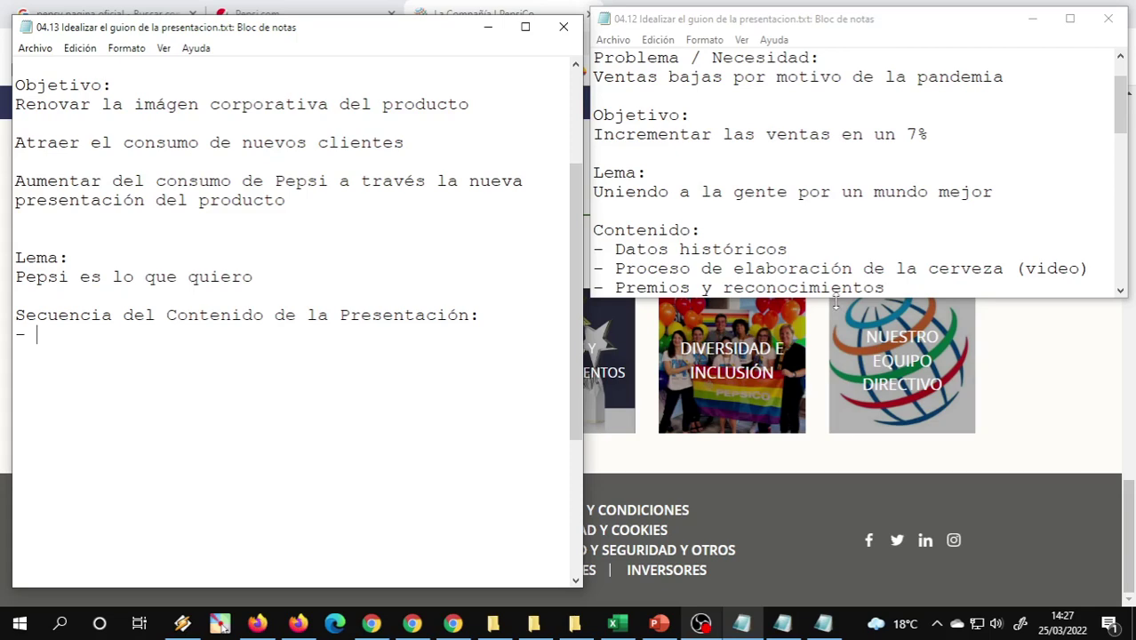
pyautogui.moveTo(836, 301); pyautogui.dragTo(836, 506)
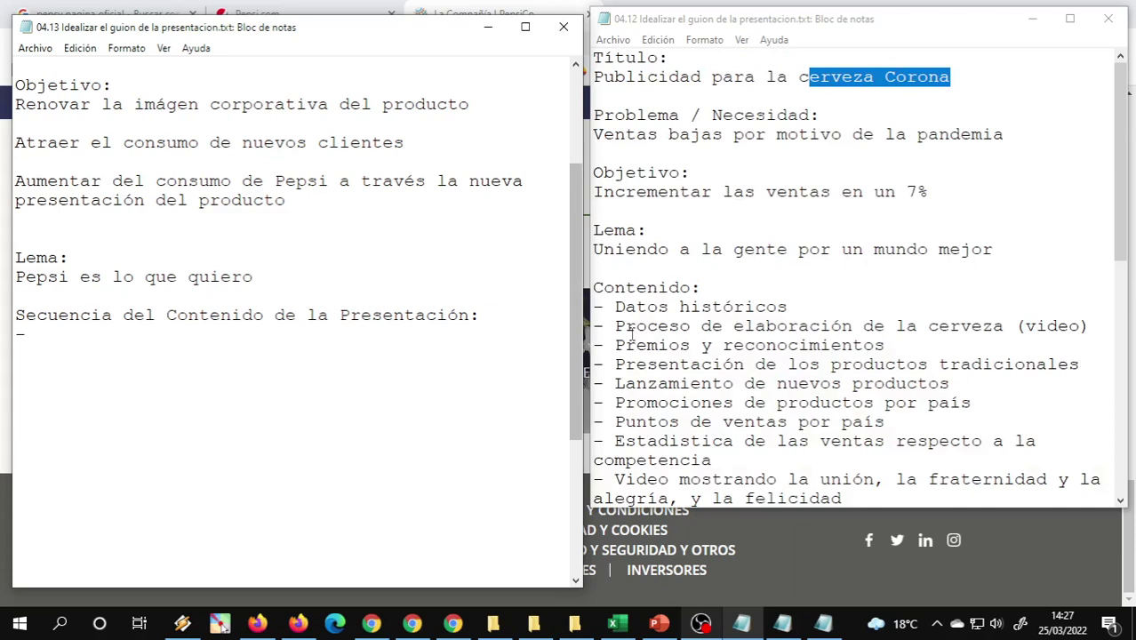
pyautogui.click(652, 382)
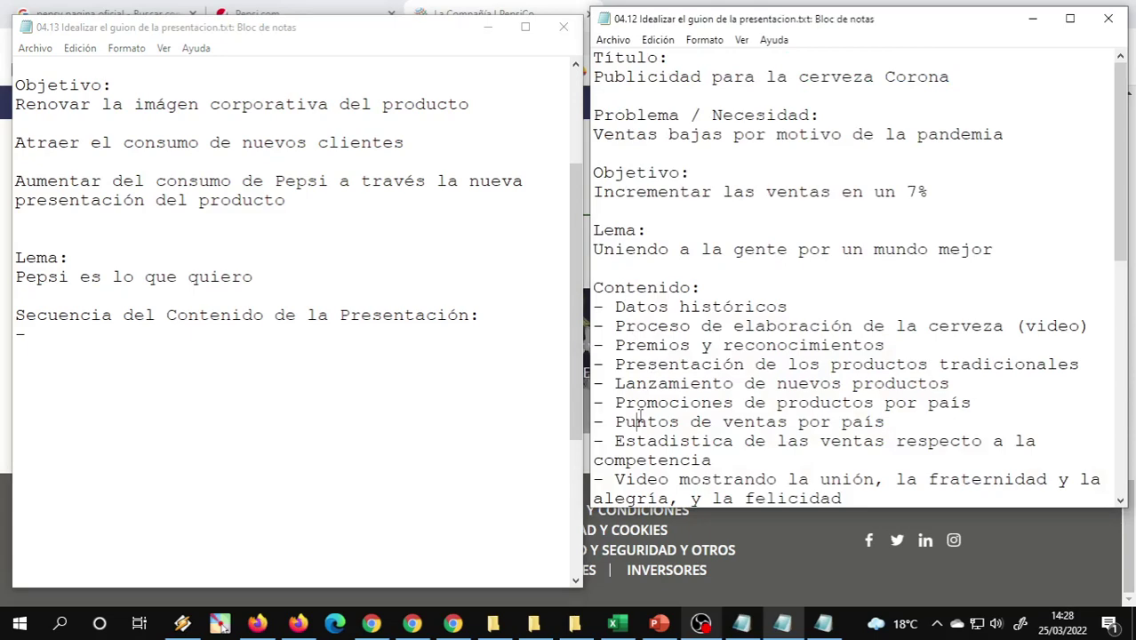
pyautogui.scroll(-1, 637, 421)
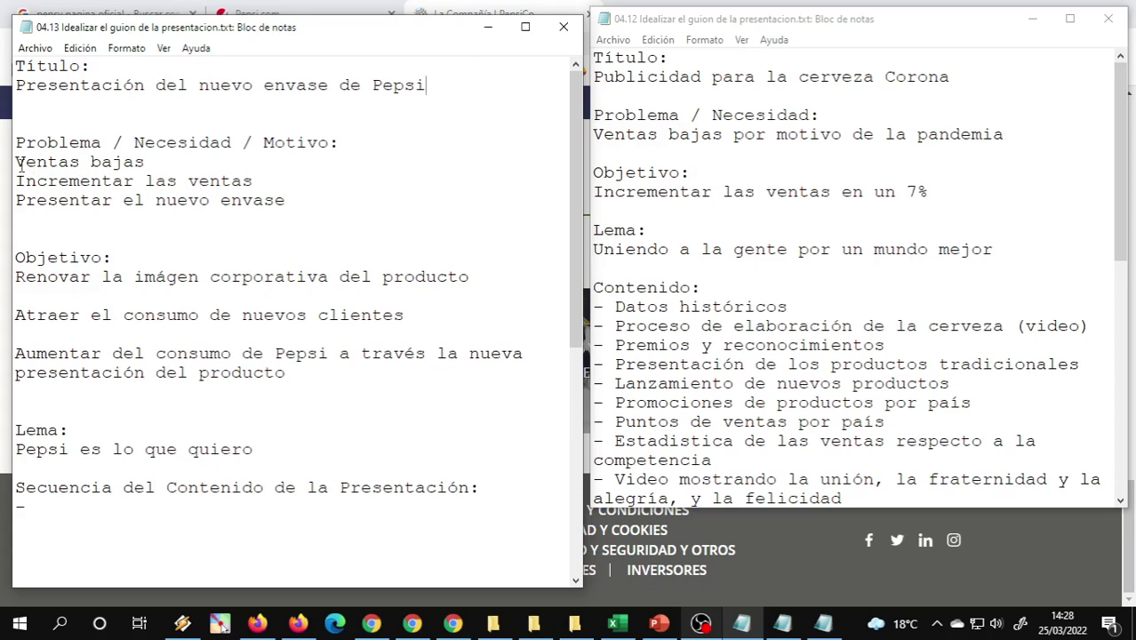
# Move the 'Incrementar las ventas' line from the motives to below the objectives.
pyautogui.click(165, 166)
pyautogui.hotkey('shift', 'Down')
pyautogui.hotkey('ctrl', 'c')
pyautogui.press('Delete')
pyautogui.press('Down')
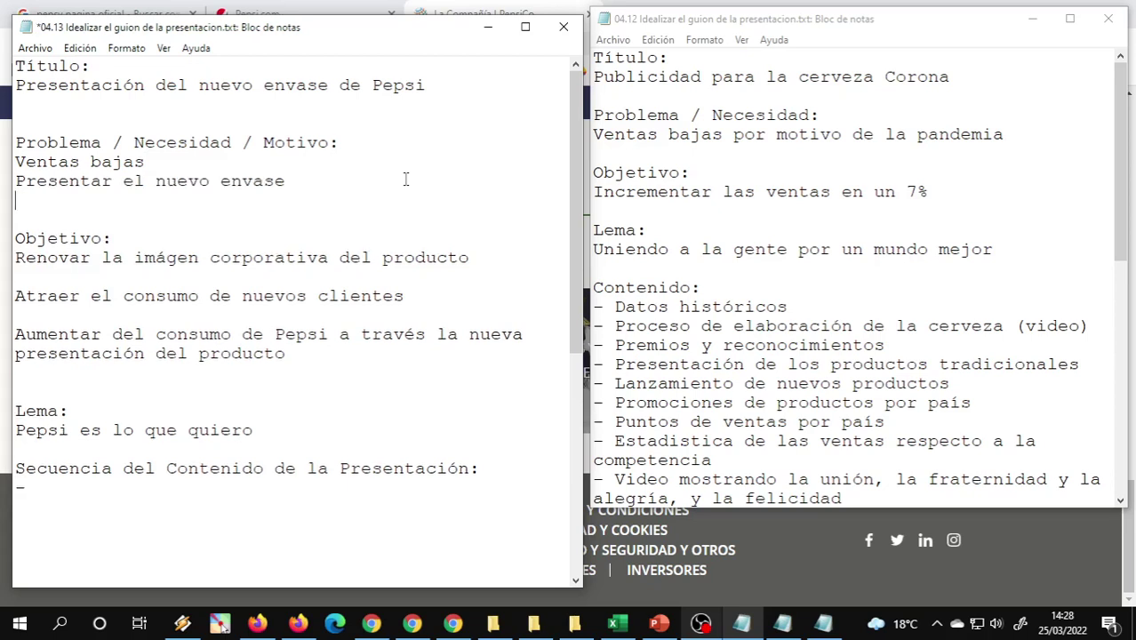
pyautogui.press('Down')
pyautogui.press('Down')
pyautogui.press('Down')
pyautogui.press('Down')
pyautogui.press('Down')
pyautogui.press('Down')
pyautogui.press('Return')
pyautogui.hotkey('ctrl', 'v')
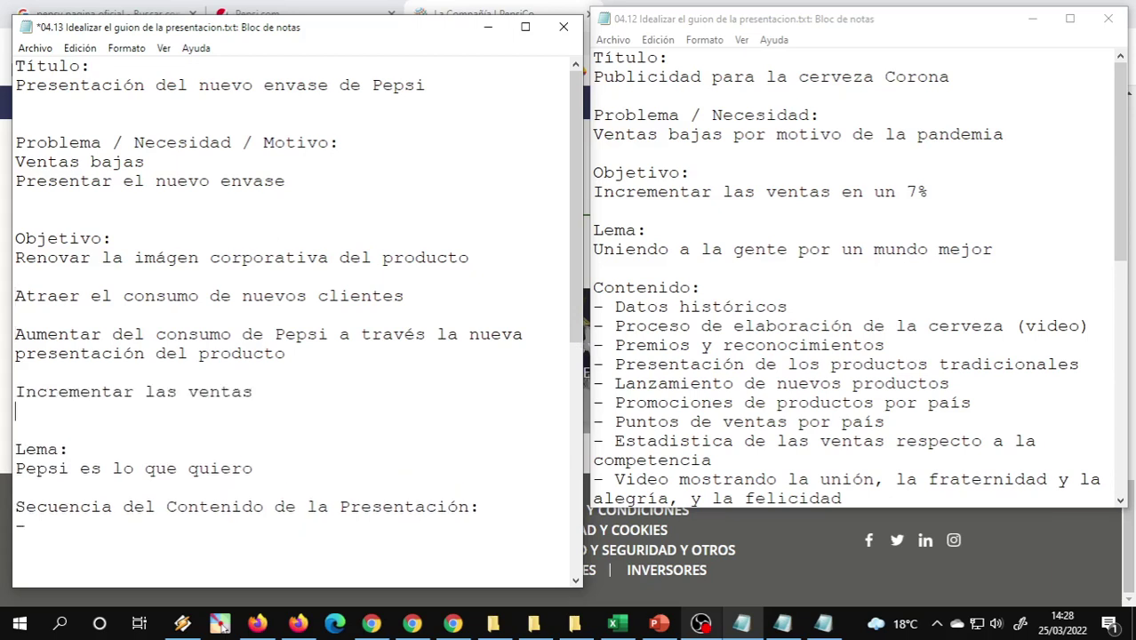
pyautogui.press('Up')
pyautogui.press('Up')
pyautogui.press('Up')
pyautogui.press('Up')
pyautogui.press('Up')
pyautogui.press('Up')
pyautogui.press('Up')
pyautogui.press('Up')
pyautogui.press('Up')
# Delete the 'Presentar el nuevo envase' line and the word 'corporativa' from the first objective.
pyautogui.hotkey('shift', 'Down')
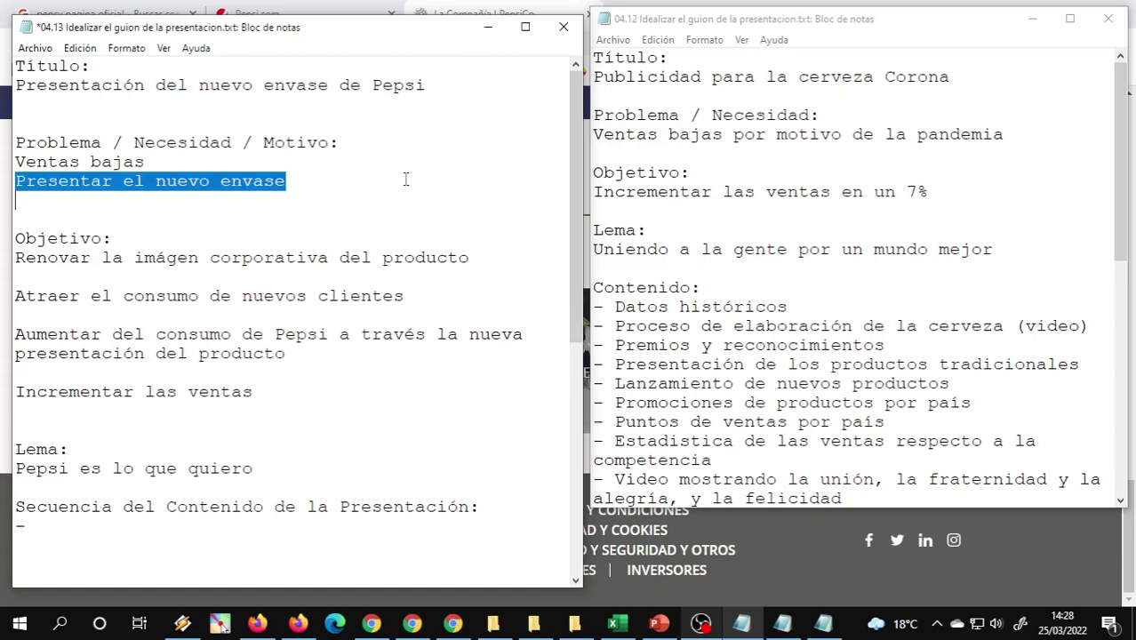
pyautogui.press('Delete')
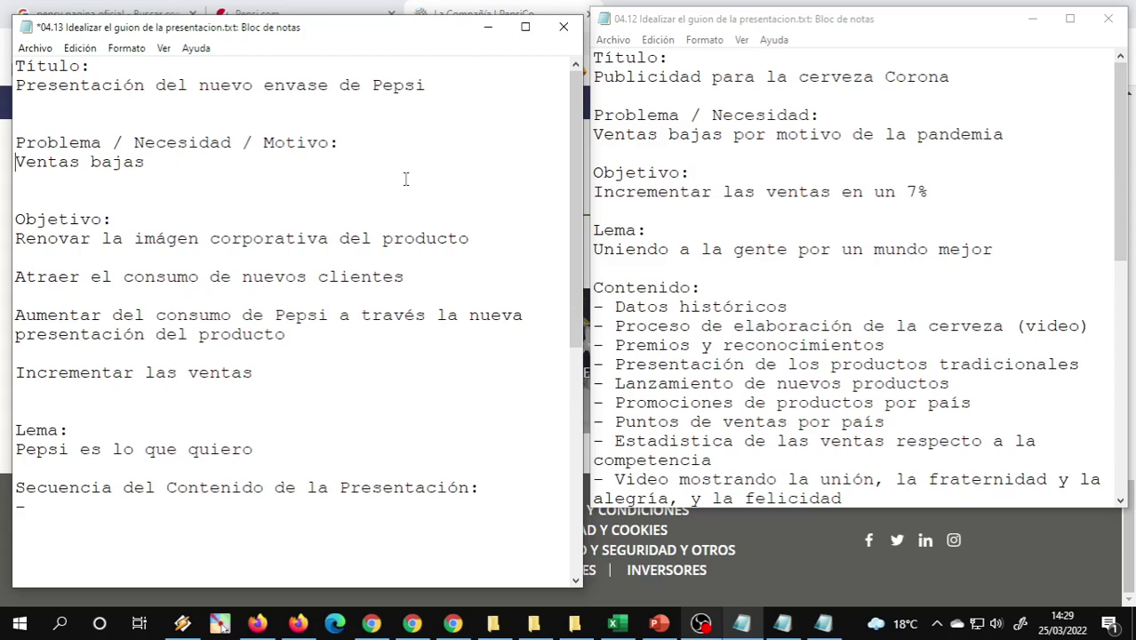
pyautogui.press('Down')
pyautogui.press('Down')
pyautogui.press('Down')
pyautogui.press('Down')
pyautogui.hotkey('shift', 'Down')
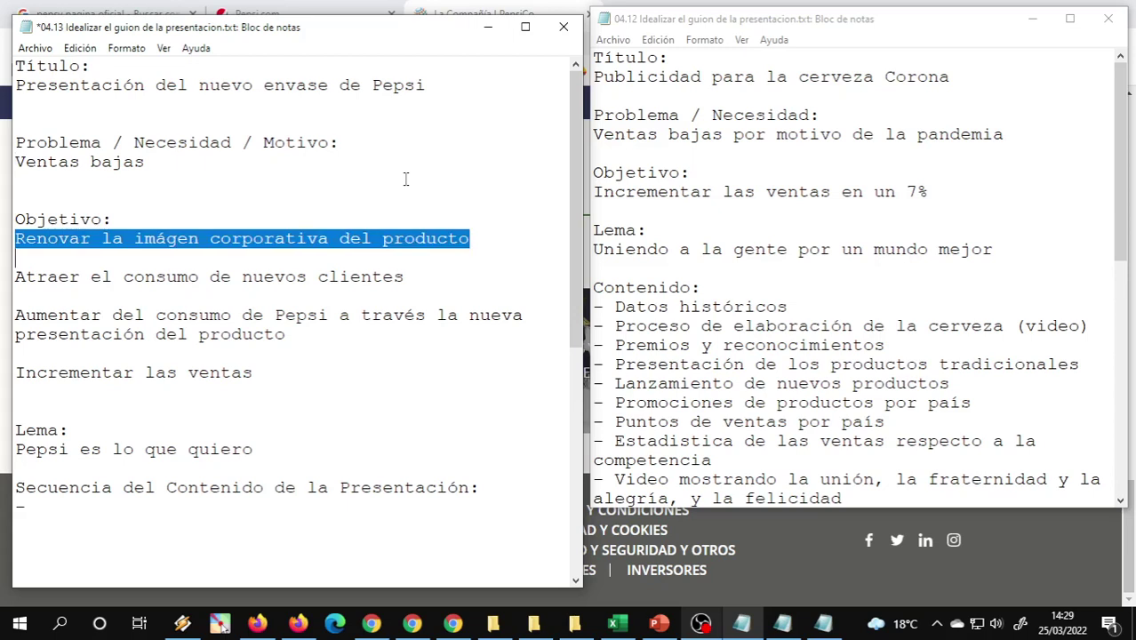
pyautogui.hotkey('shift', 'Up')
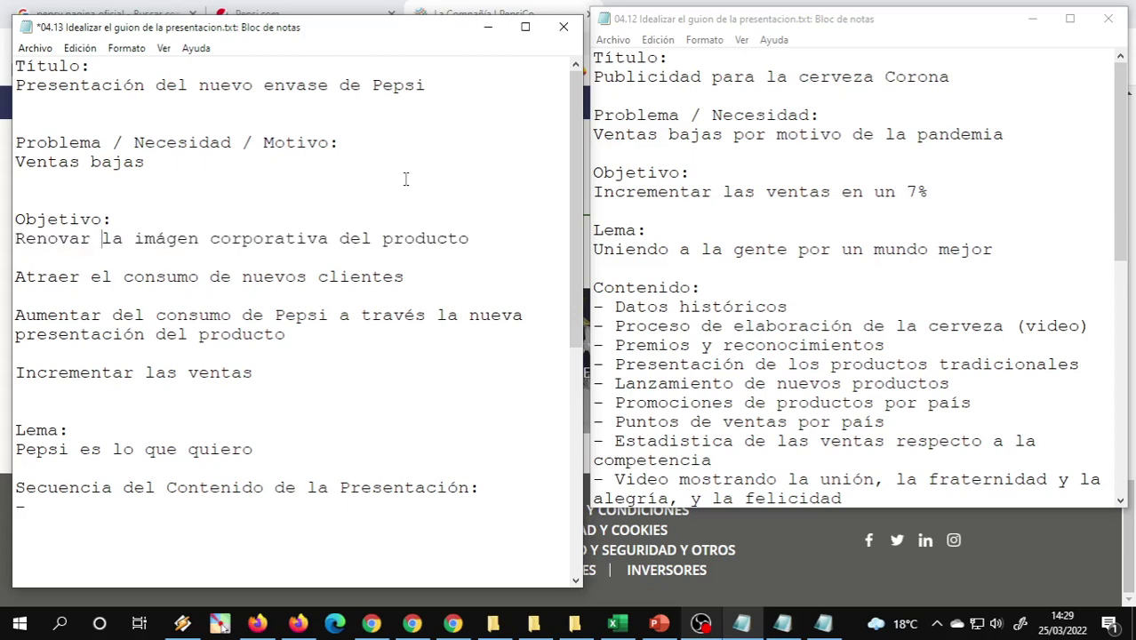
pyautogui.hotkey('ctrl', 'Right')
pyautogui.hotkey('ctrl', 'Right')
pyautogui.press('Delete')
pyautogui.press('Delete')
pyautogui.press('Delete')
pyautogui.press('Delete')
pyautogui.press('Delete')
pyautogui.press('Delete')
pyautogui.press('Delete')
pyautogui.press('Delete')
pyautogui.press('Delete')
pyautogui.press('Delete')
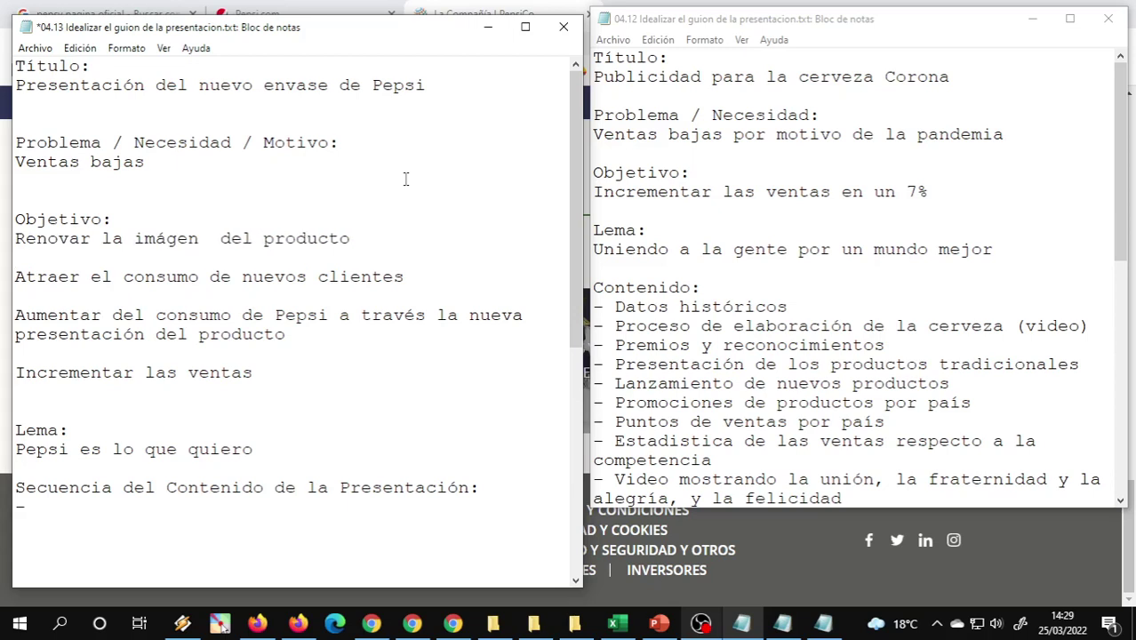
pyautogui.press('Delete')
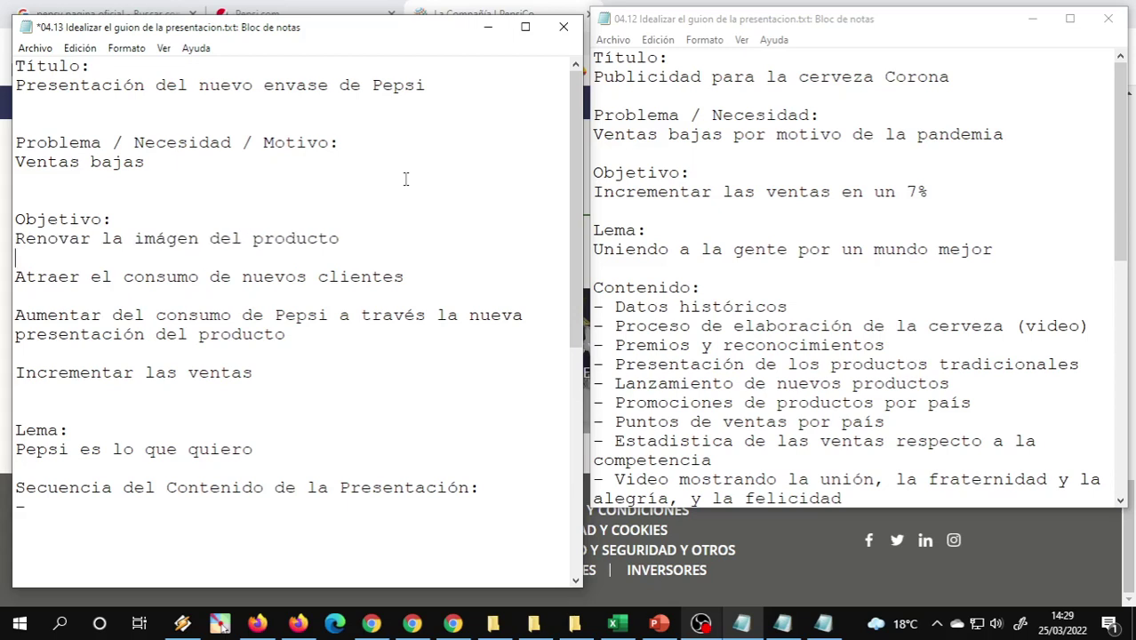
# Join the Atraer line onto the first objective, linking them with 'para atraer'.
pyautogui.press('Down')
pyautogui.press('BackSpace')
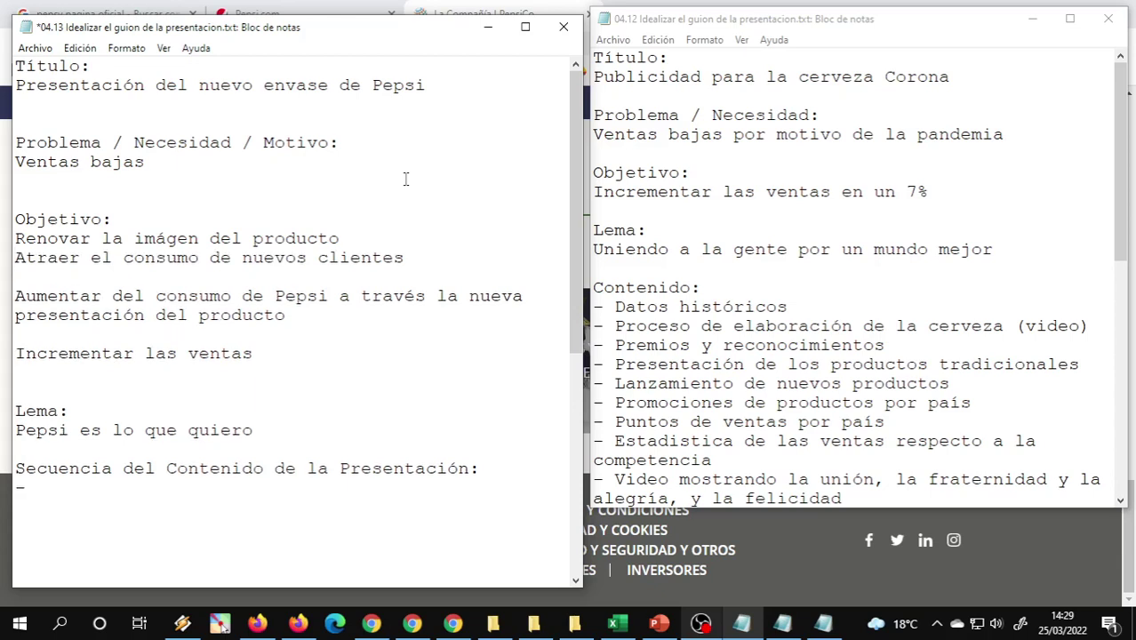
pyautogui.press('BackSpace')
pyautogui.write('p')
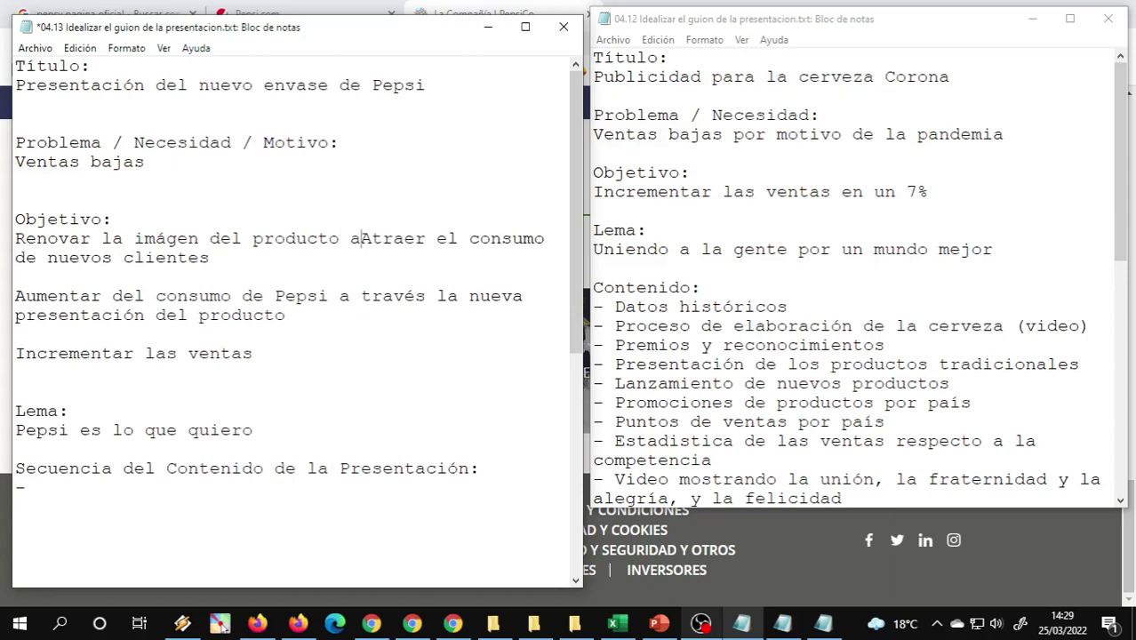
pyautogui.write('ra a')
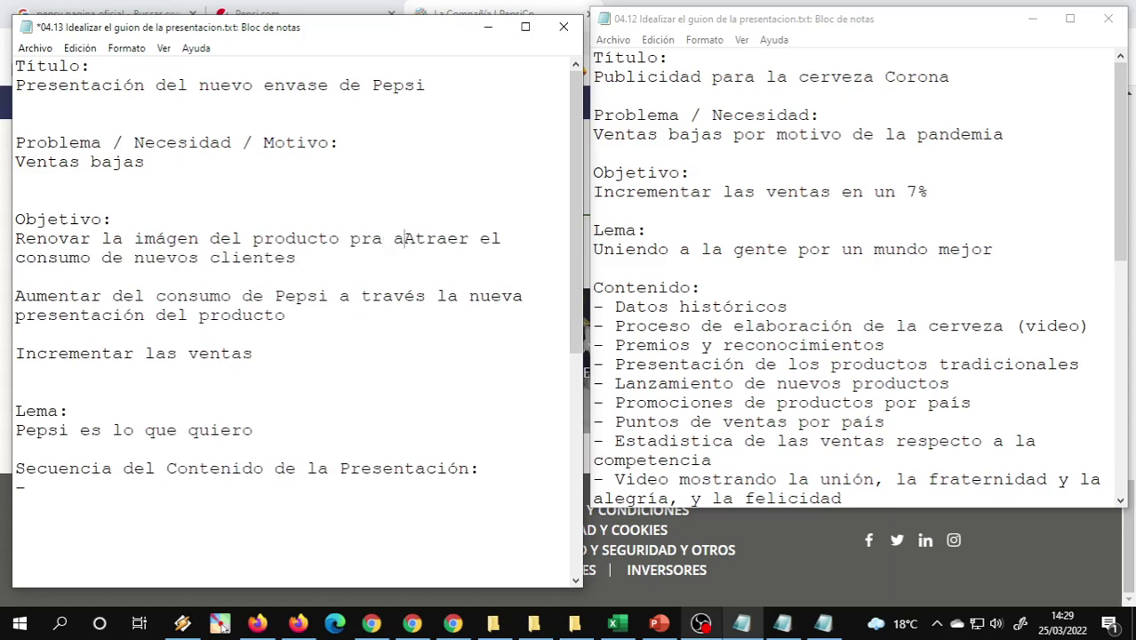
pyautogui.press('BackSpace')
pyautogui.press('BackSpace')
pyautogui.press('BackSpace')
pyautogui.write('ra')
pyautogui.press('Delete')
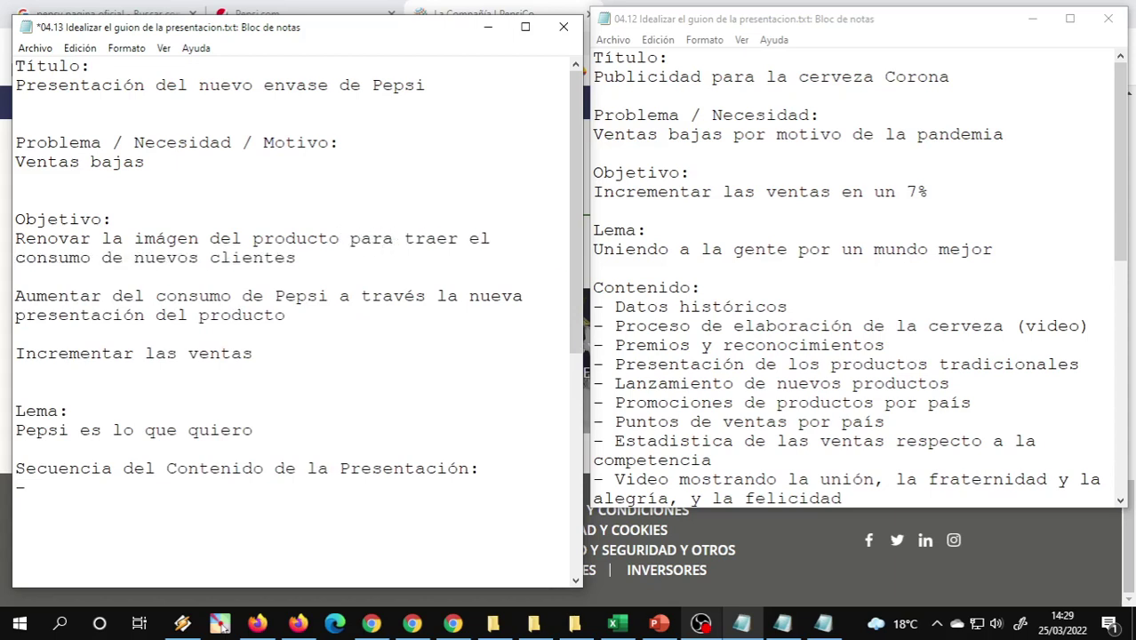
pyautogui.write('a')
pyautogui.press('Down')
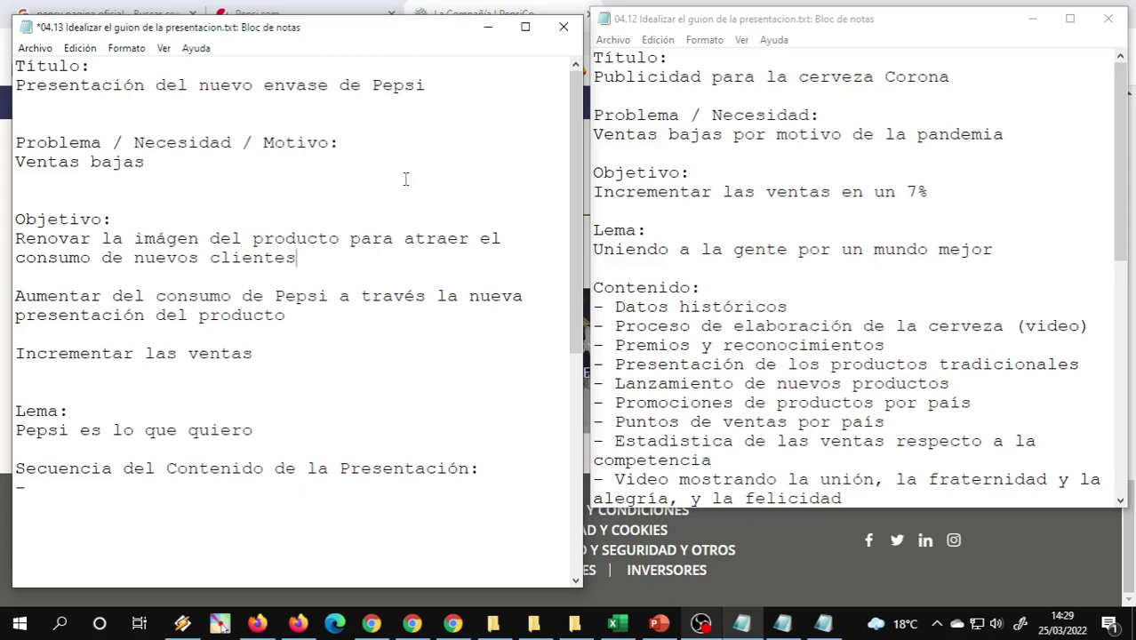
pyautogui.press('Down')
pyautogui.press('Down')
# Place the caret after the dash under Secuencia and save the Pepsi outline.
pyautogui.press('Down')
pyautogui.press('Up')
pyautogui.hotkey('ctrl', 'Right')
pyautogui.hotkey('ctrl', 'Right')
pyautogui.hotkey('ctrl', 'Right')
pyautogui.hotkey('ctrl', 'Right')
pyautogui.hotkey('ctrl', 'Right')
pyautogui.press('Down')
pyautogui.press('Down')
pyautogui.press('Down')
pyautogui.hotkey('shift', 'Down')
pyautogui.press('Down')
pyautogui.press('Down')
pyautogui.press('Down')
pyautogui.press('Down')
pyautogui.press('Down')
pyautogui.press('Down')
pyautogui.press('Down')
pyautogui.press('Down')
pyautogui.press('Down')
pyautogui.press('Down')
pyautogui.press('Down')
pyautogui.press('Down')
pyautogui.press('Down')
pyautogui.press('Down')
pyautogui.press('Down')
pyautogui.press('Down')
pyautogui.press('Down')
pyautogui.press('Down')
pyautogui.press('Up')
pyautogui.press('Up')
pyautogui.press('Up')
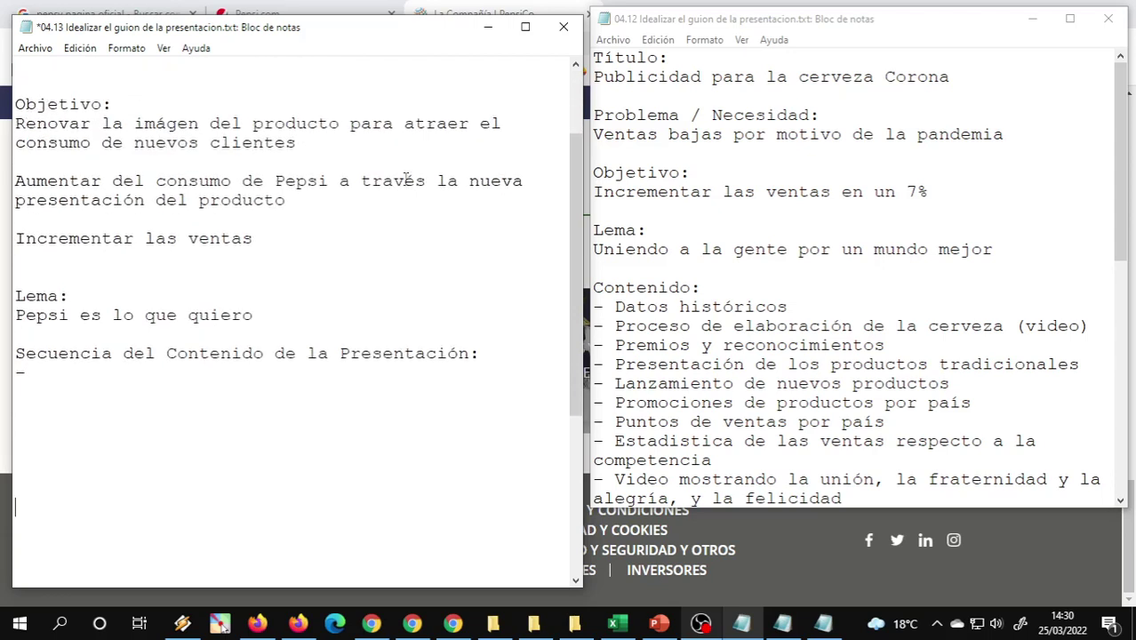
pyautogui.press('Up')
pyautogui.press('Up')
pyautogui.press('Up')
pyautogui.press('Up')
pyautogui.press('Up')
pyautogui.press('Up')
pyautogui.press('Up')
pyautogui.press('End')
pyautogui.hotkey('ctrl', 's')
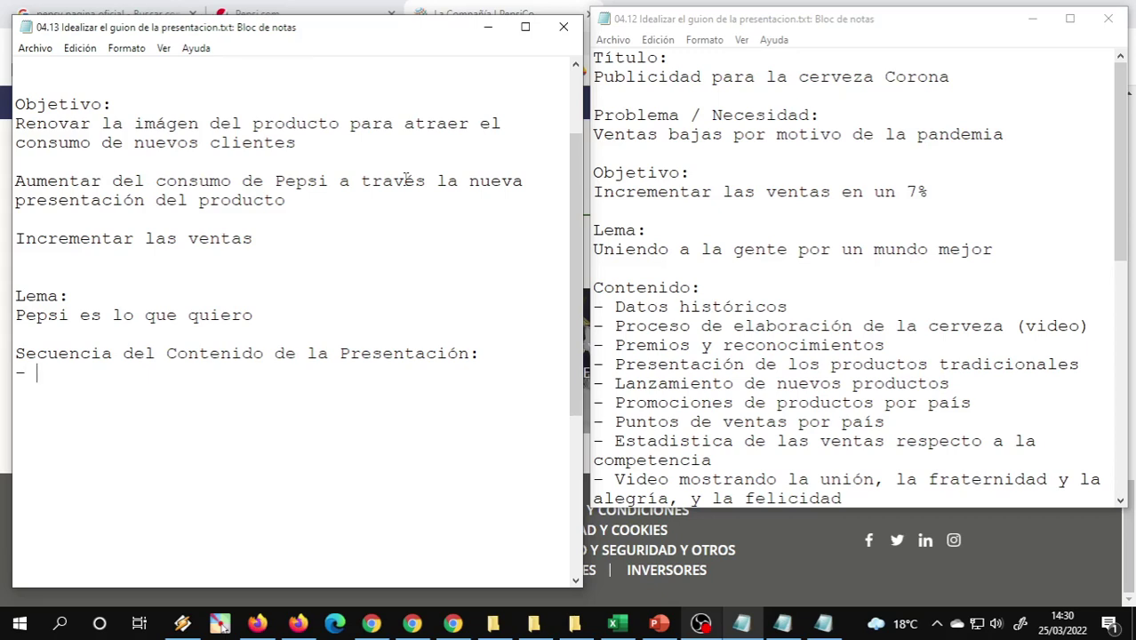
# Scroll the Corona outline's content list down to Despedida to compare with the Pepsi outline.
pyautogui.scroll(2, 240, 141)
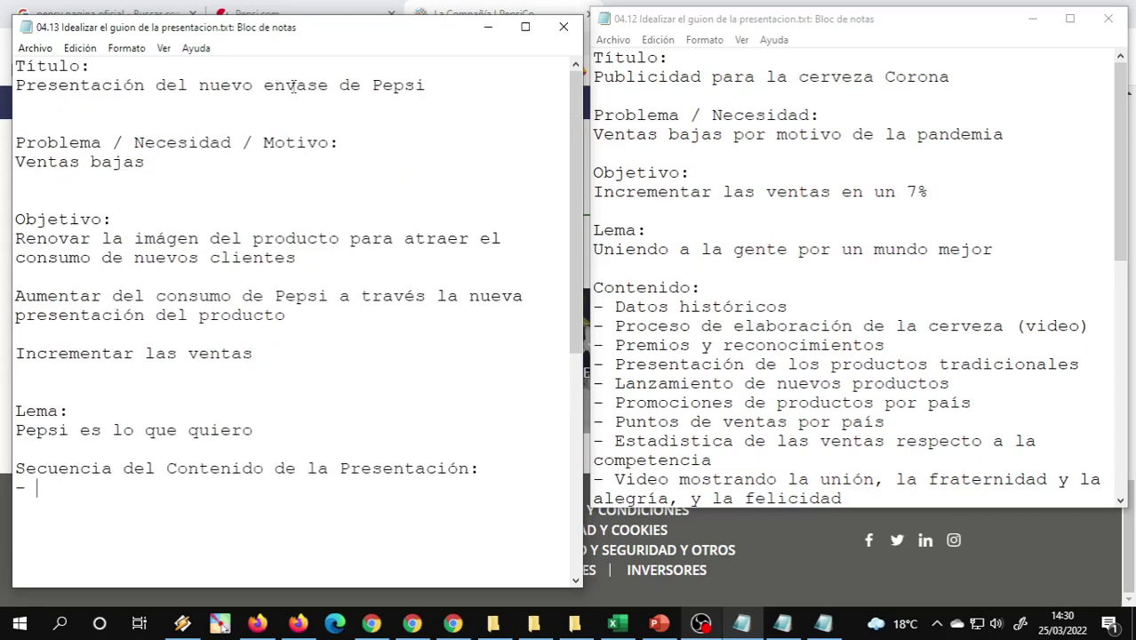
pyautogui.scroll(-4, 190, 214)
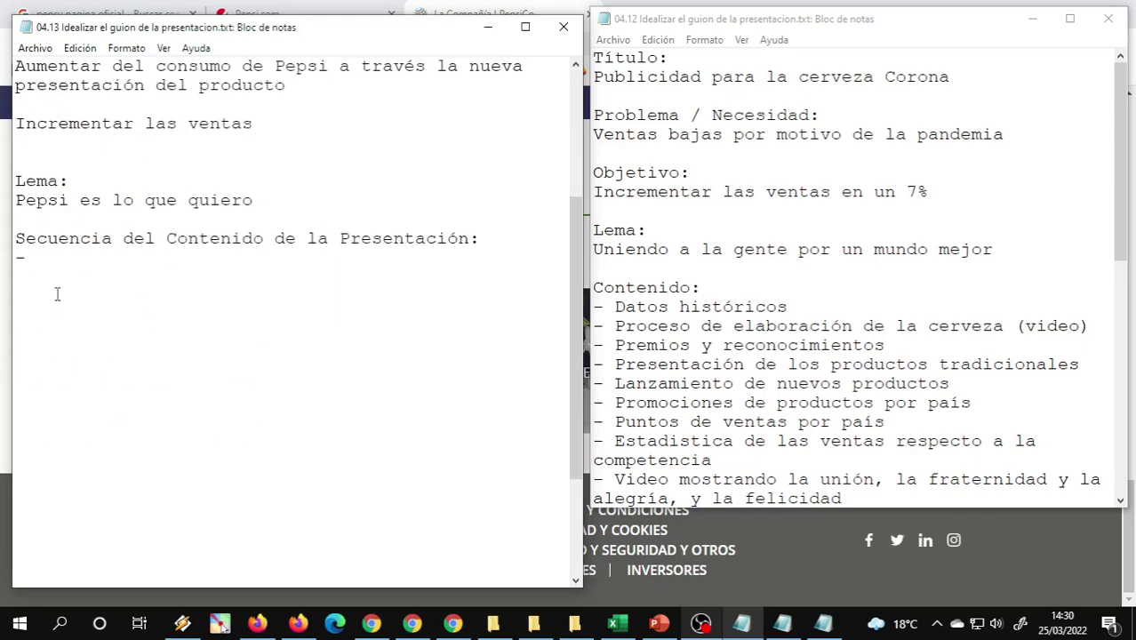
pyautogui.scroll(-2, 861, 245)
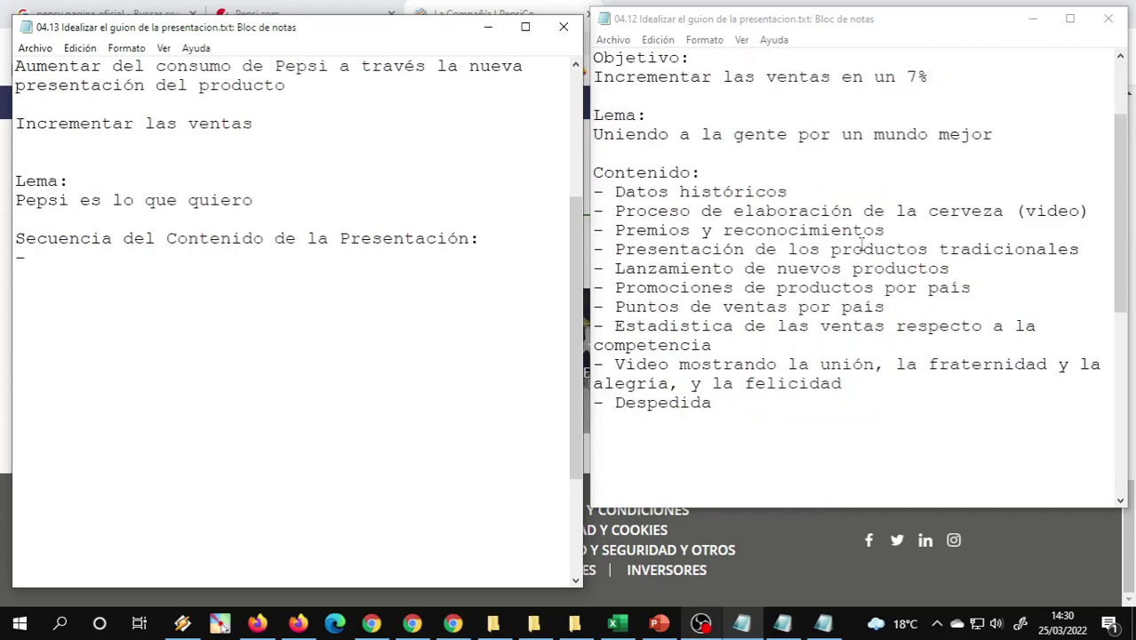
pyautogui.scroll(-2, 861, 245)
pyautogui.scroll(1, 860, 245)
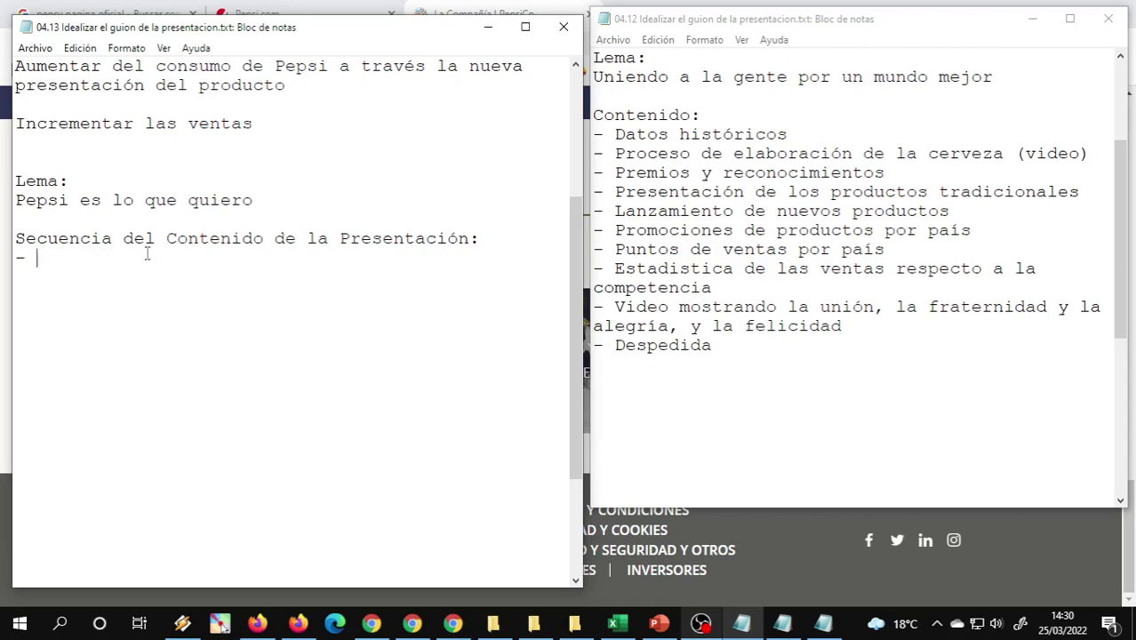
pyautogui.click(177, 338)
# Bring PowerPoint forward, glance at the new-presentation templates, and show slide 23, Apéndice.
pyautogui.click(700, 624)
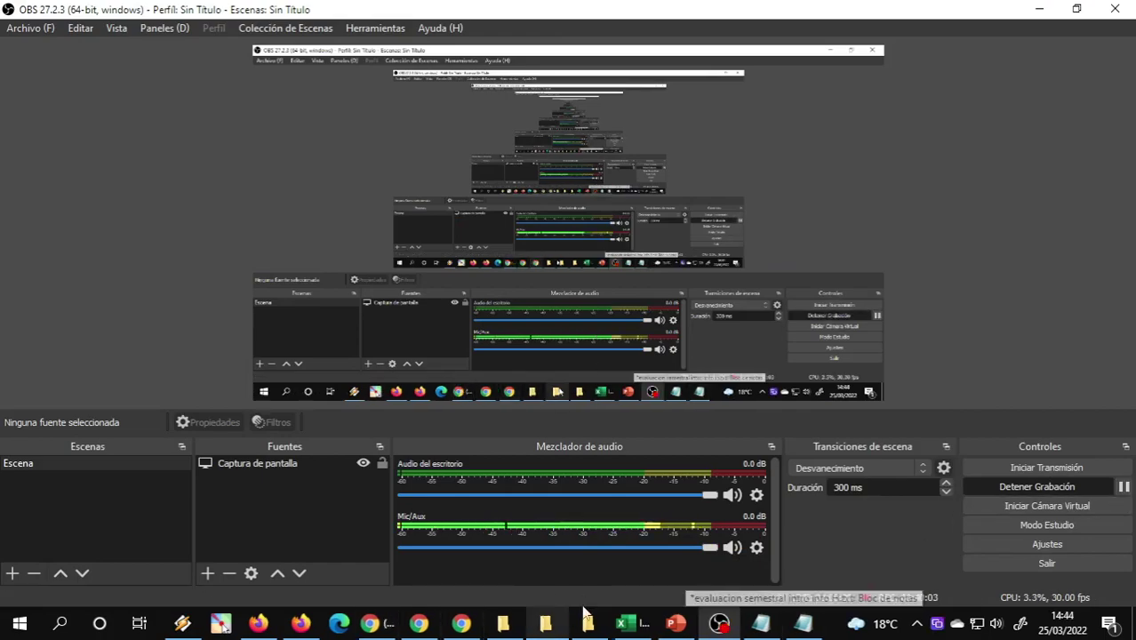
pyautogui.click(1124, 487)
pyautogui.click(674, 625)
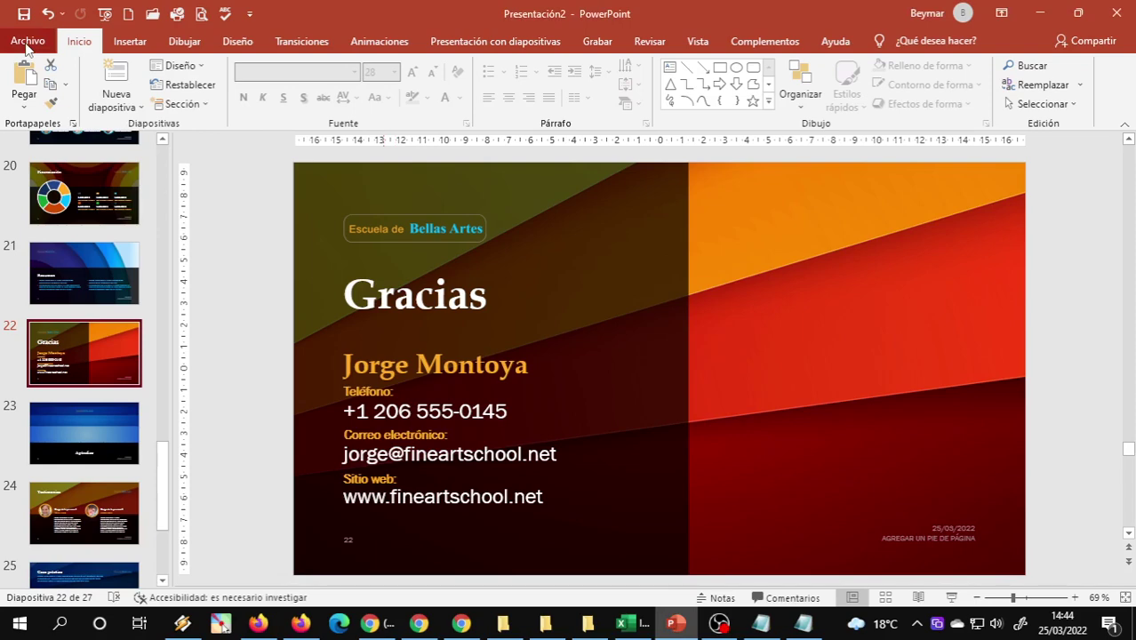
pyautogui.click(28, 42)
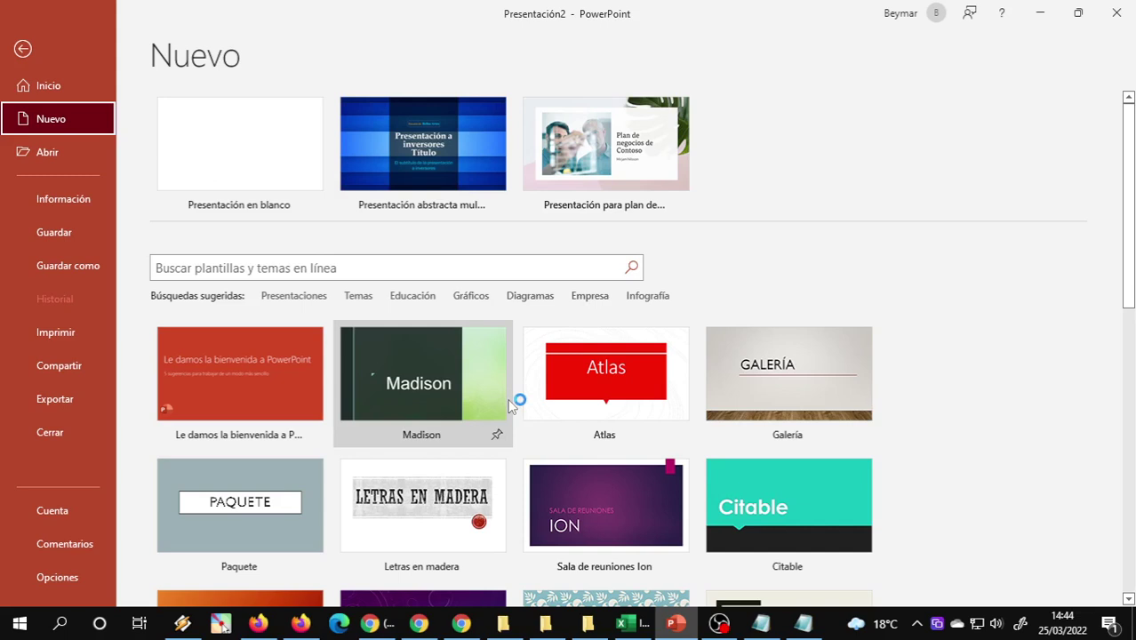
pyautogui.press('Escape')
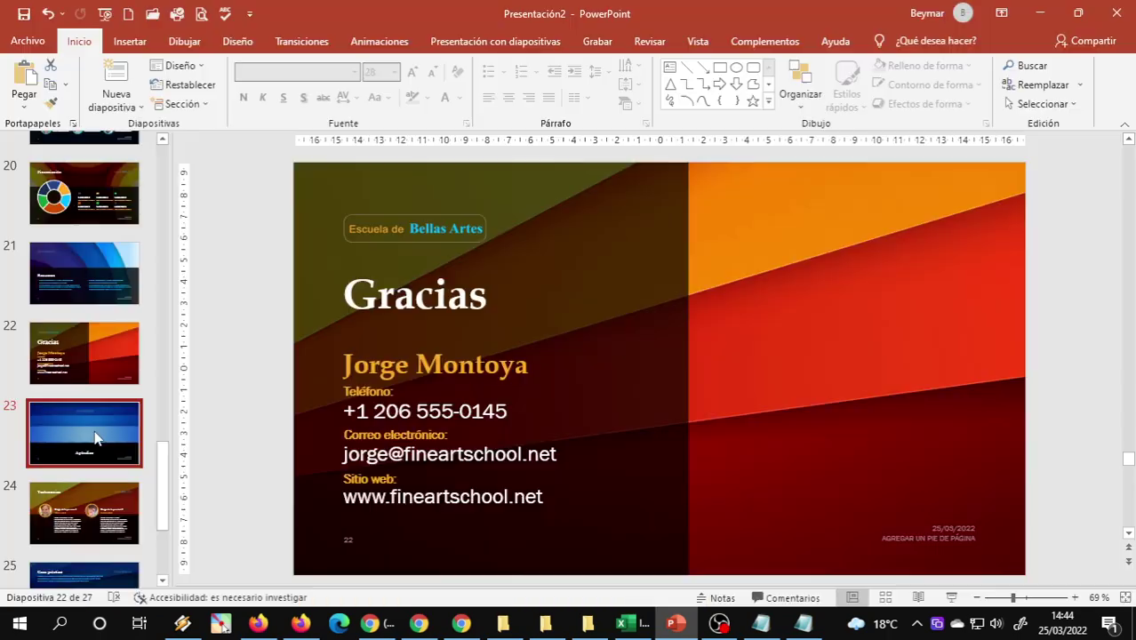
pyautogui.click(98, 435)
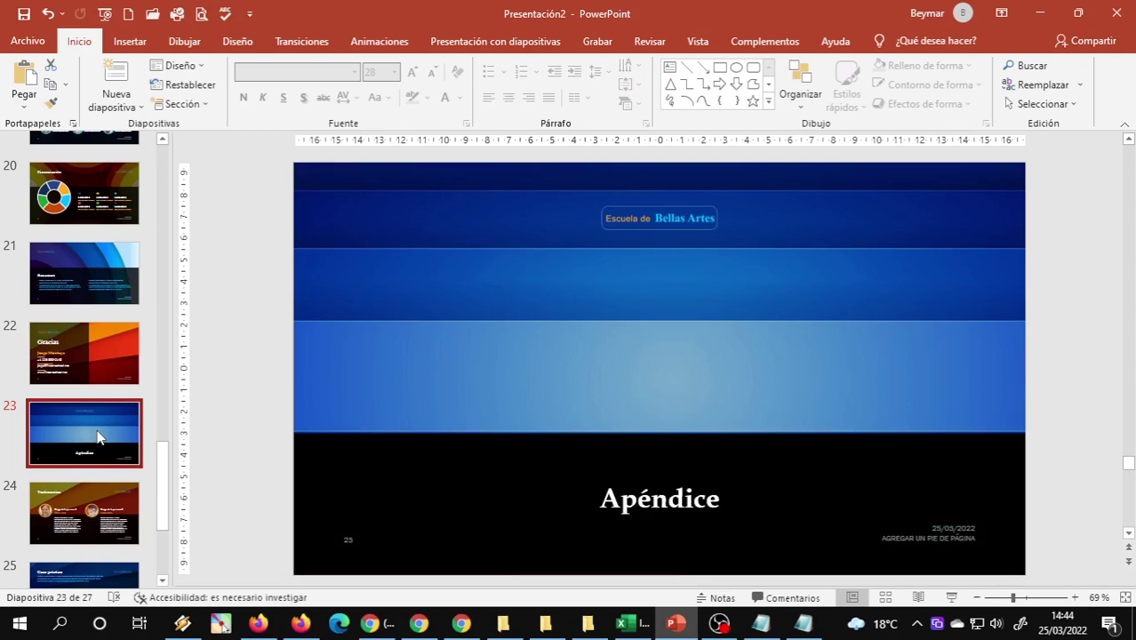
# Review the template slides through slide 27, then return to the 'Presentación del nuevo envase de Pepsi' title slide.
pyautogui.scroll(-1, 97, 436)
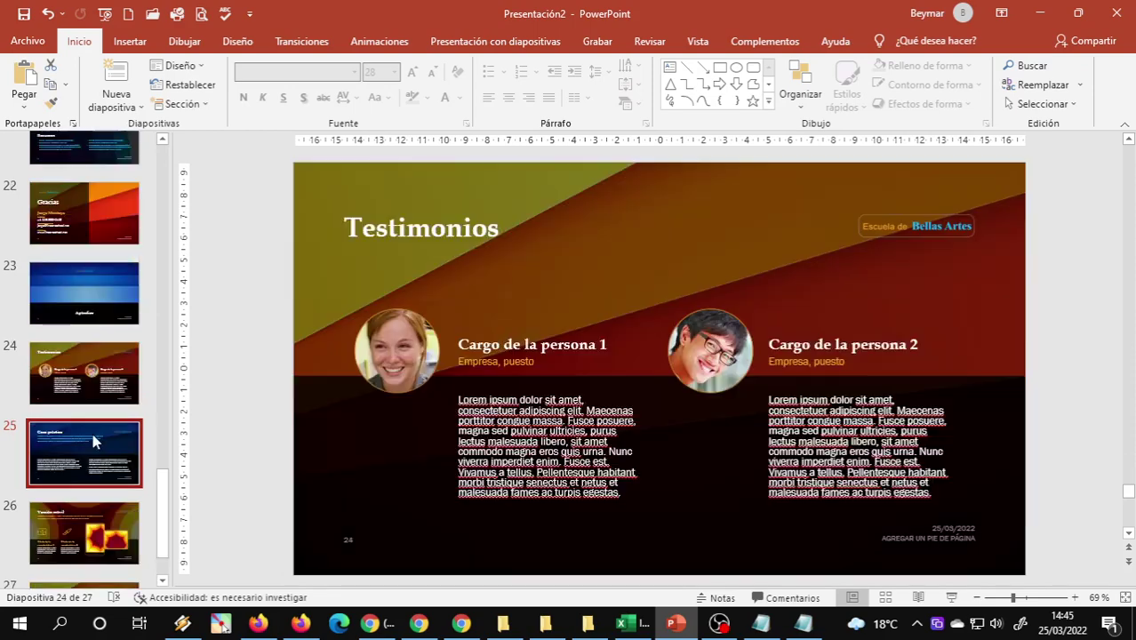
pyautogui.scroll(-1, 94, 439)
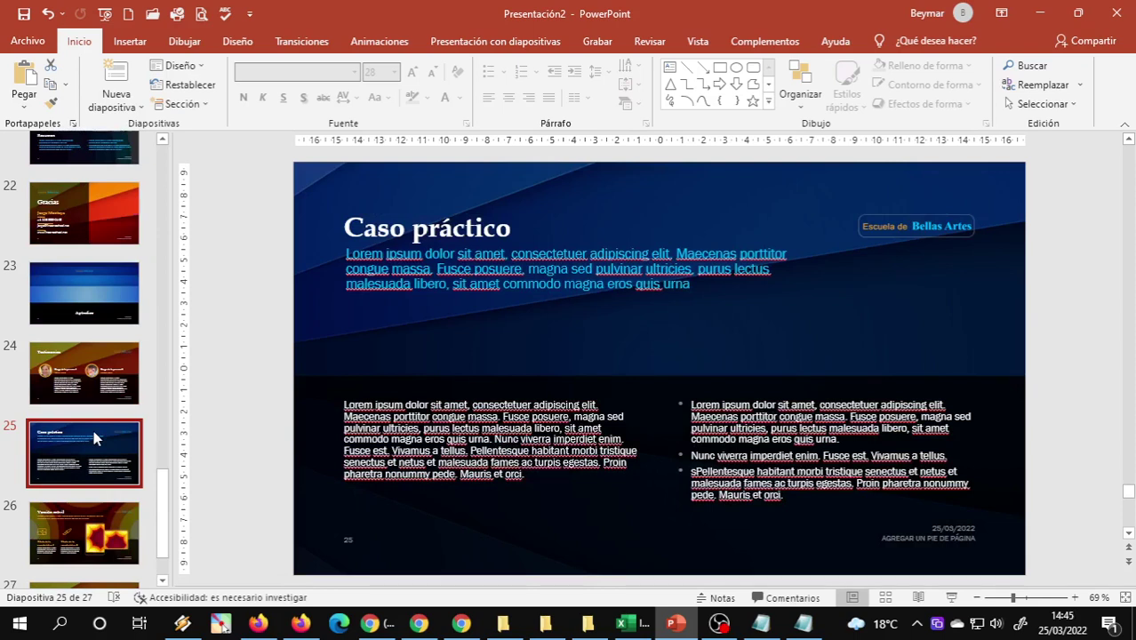
pyautogui.press('End')
pyautogui.scroll(10, 96, 438)
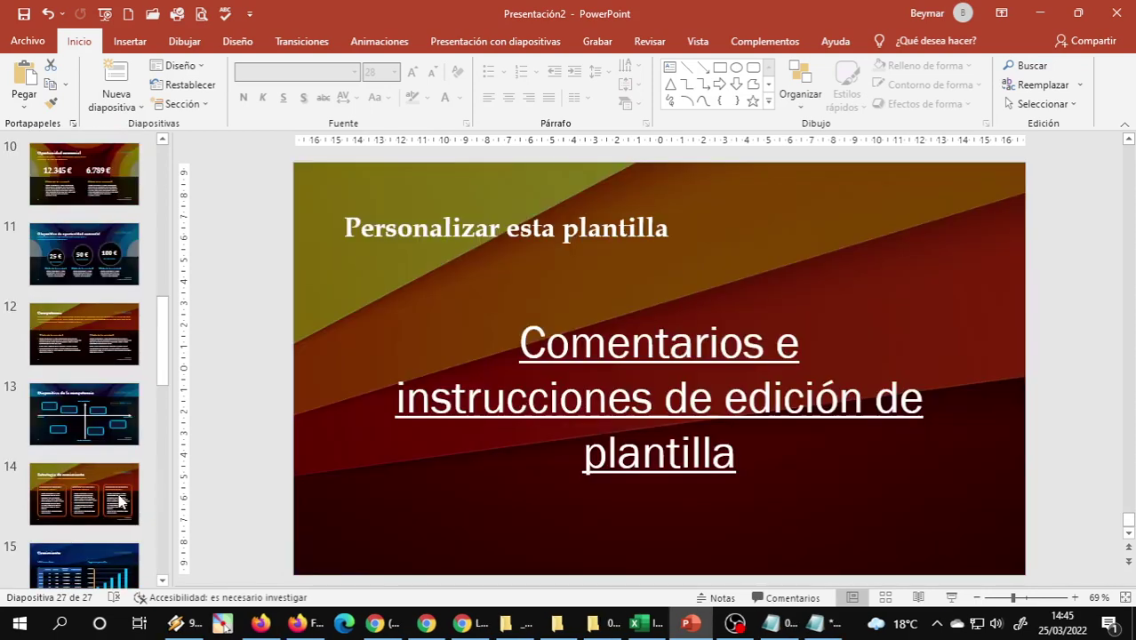
pyautogui.scroll(5, 115, 485)
pyautogui.scroll(3, 114, 486)
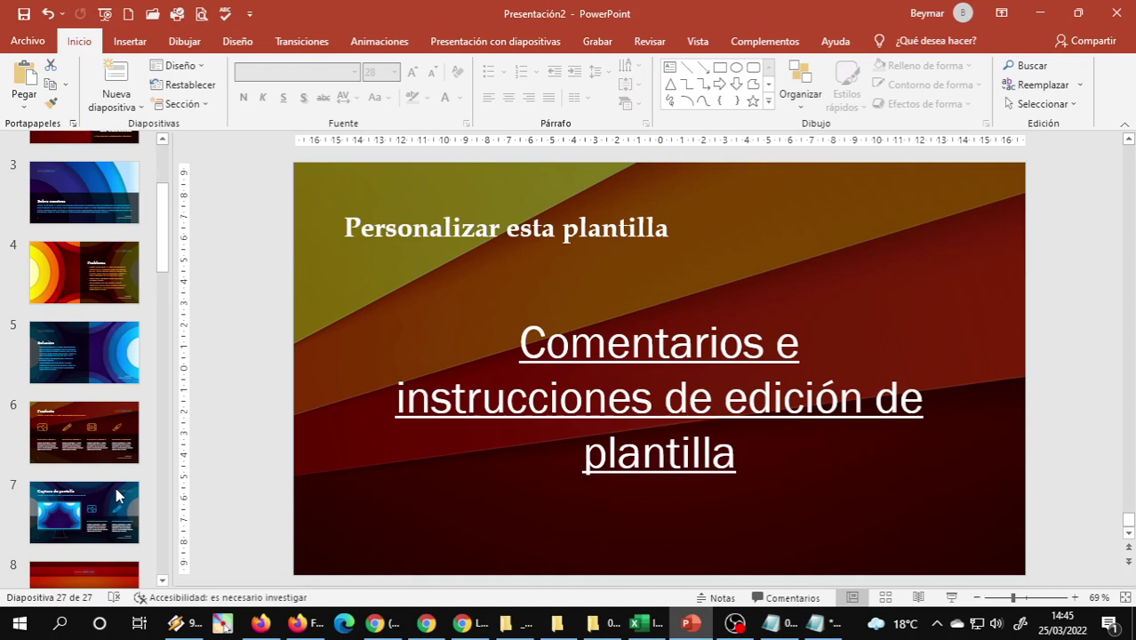
pyautogui.press('Home')
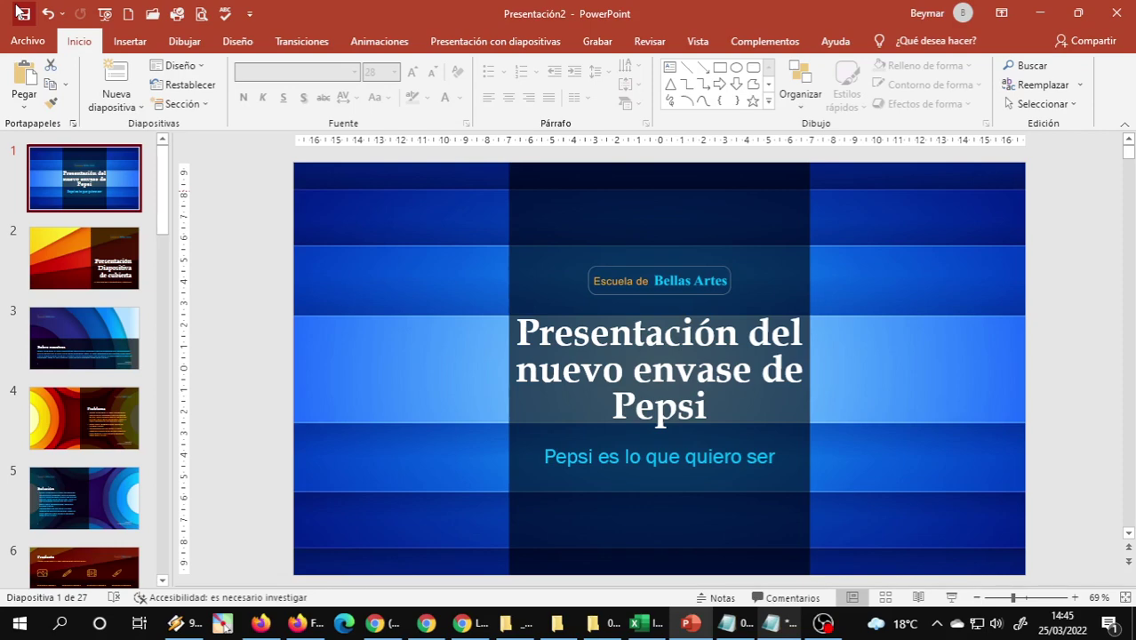
# Save the deck as 'Presentacion del nuevo envase de Pepsi.pptx' in the 04 Practicas de PowerPoint folder.
pyautogui.click(20, 12)
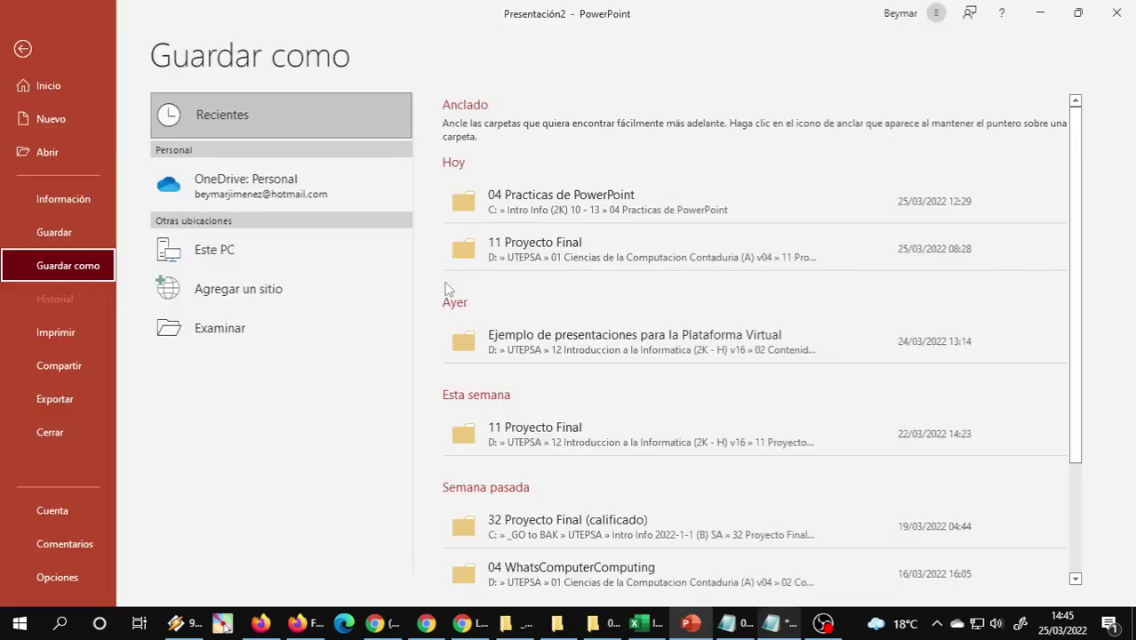
pyautogui.click(222, 327)
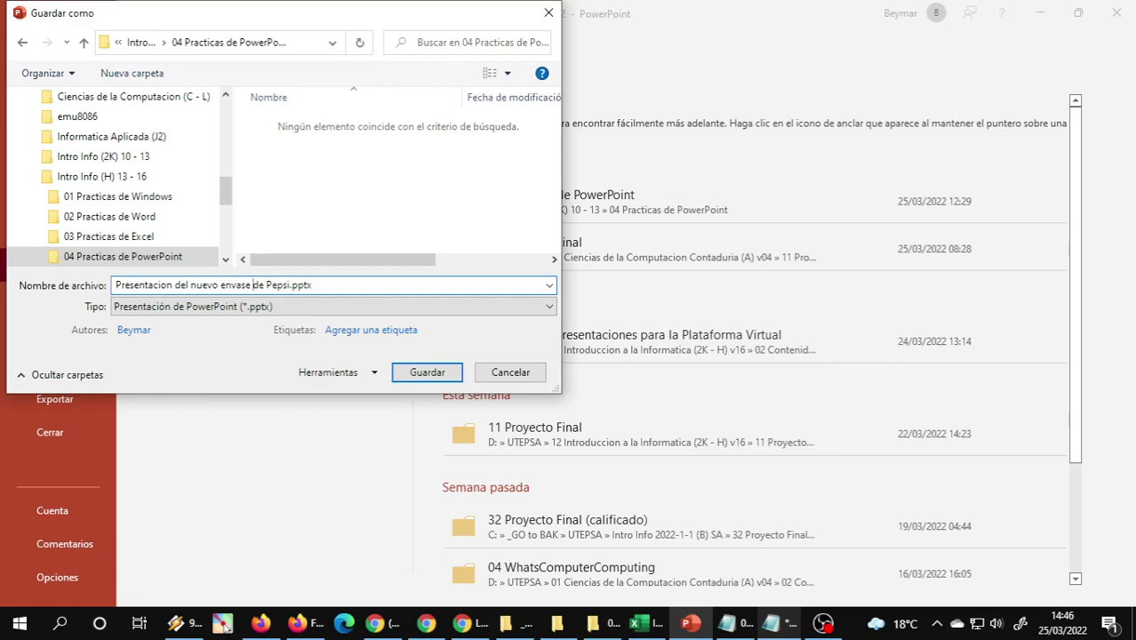
pyautogui.press('Return')
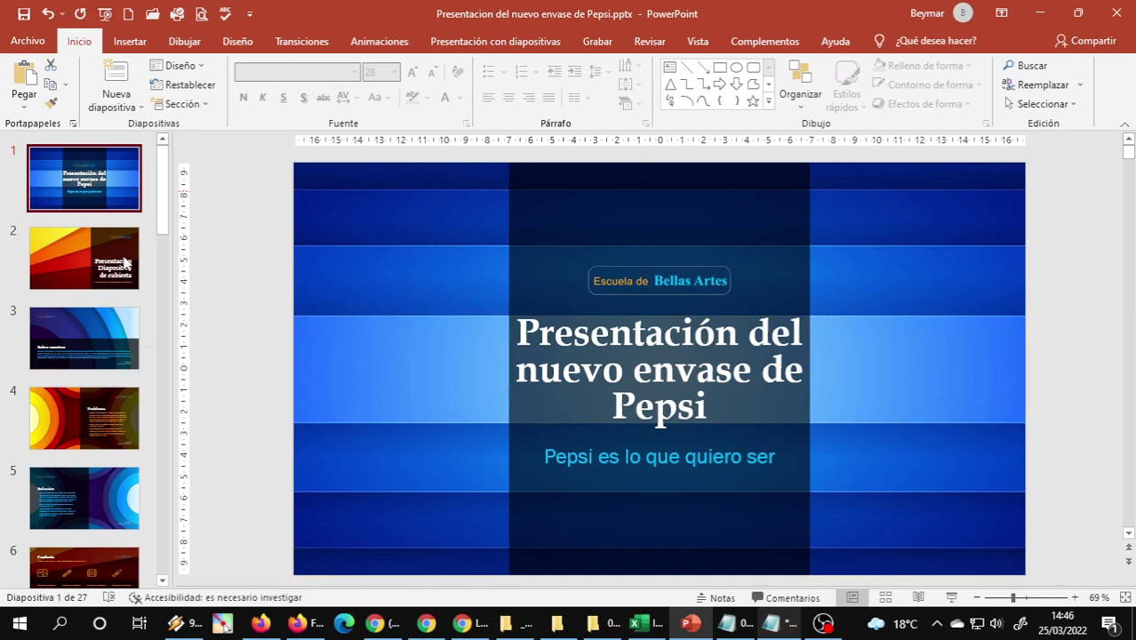
# Add '+ Mantiene más tiempo el frio' beneath '- Las ventajas del nuevo envase' in the outline.
pyautogui.click(124, 262)
pyautogui.hotkey('alt', 'Tab')
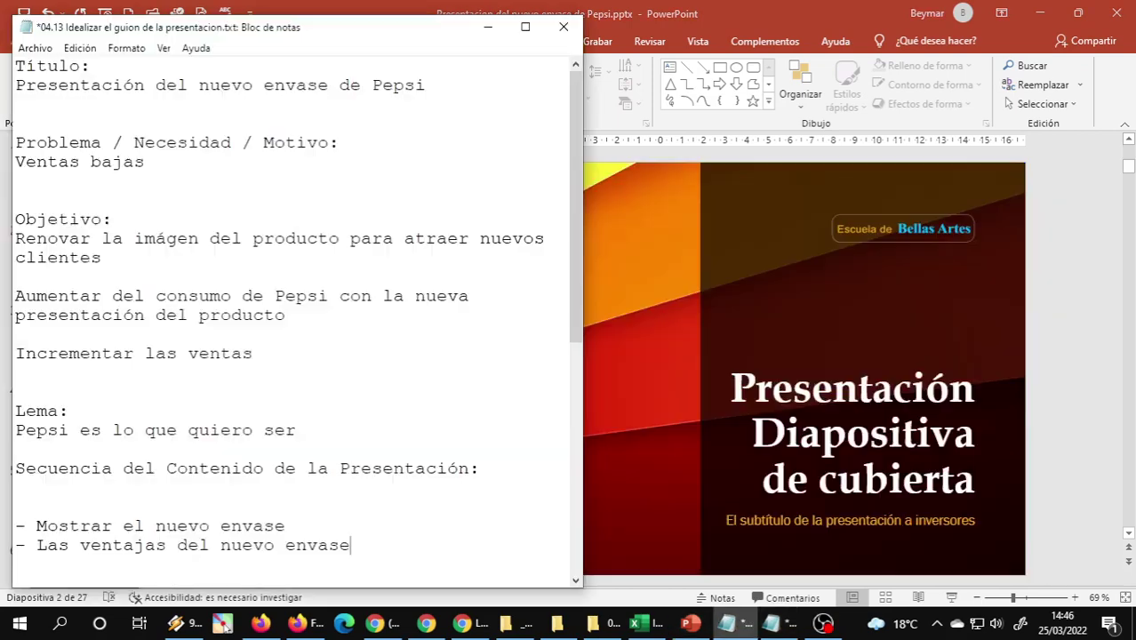
pyautogui.press('Return')
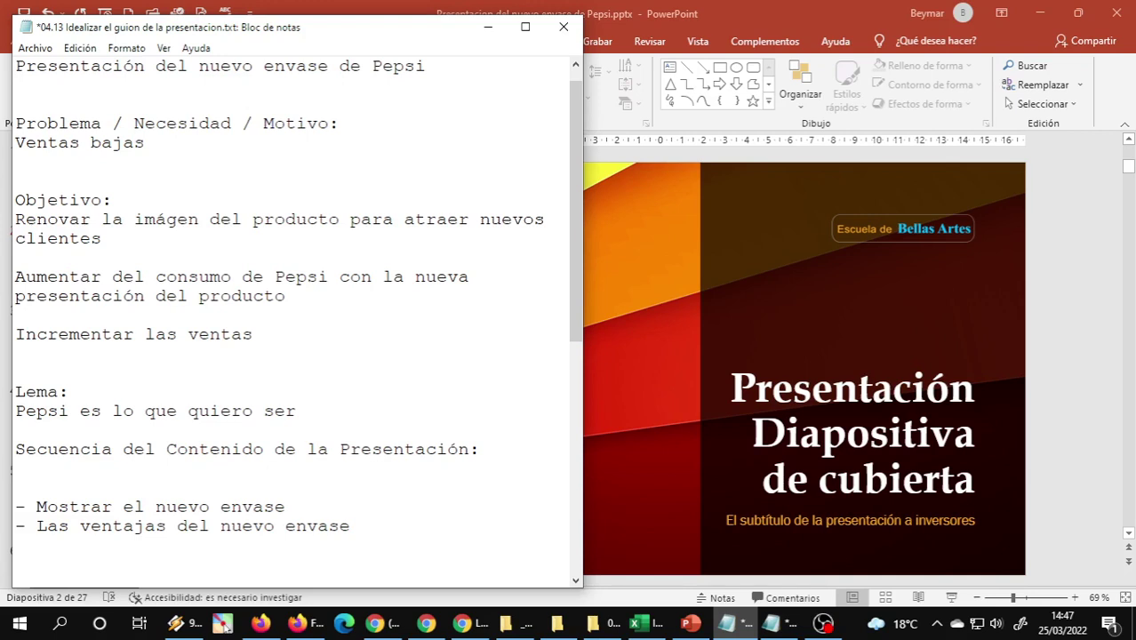
pyautogui.scroll(-5, 294, 320)
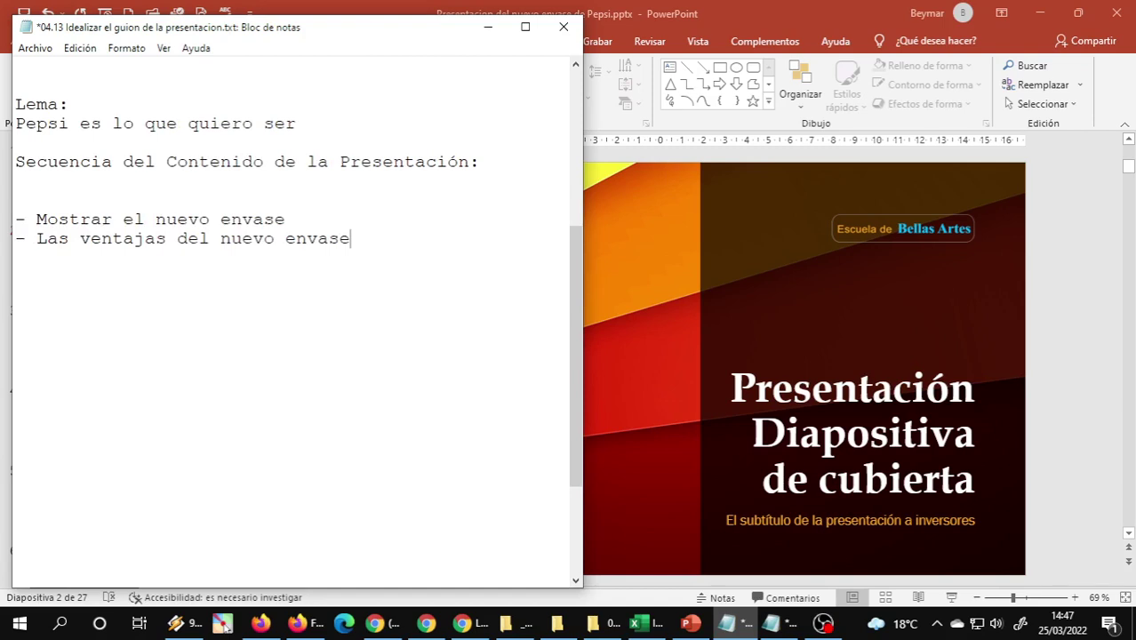
pyautogui.press('Return')
pyautogui.write('+ Mantiene más tiempo')
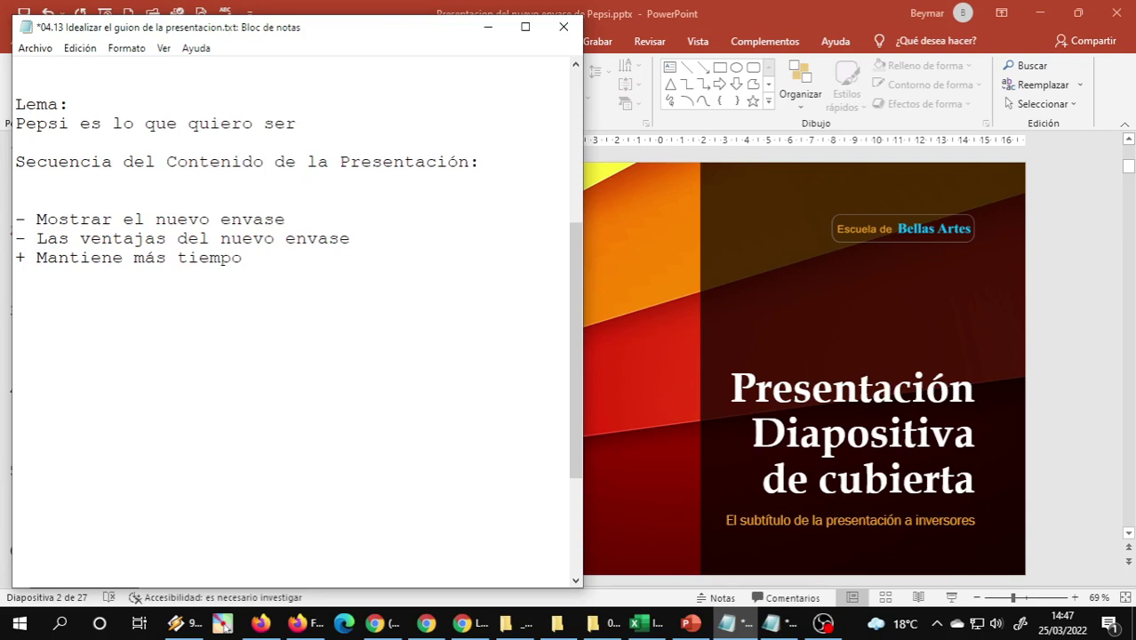
pyautogui.write('el frio')
pyautogui.press('Return')
# Bring PowerPoint back and browse the template slides from slide 6, Producto, to slide 13.
pyautogui.click(760, 233)
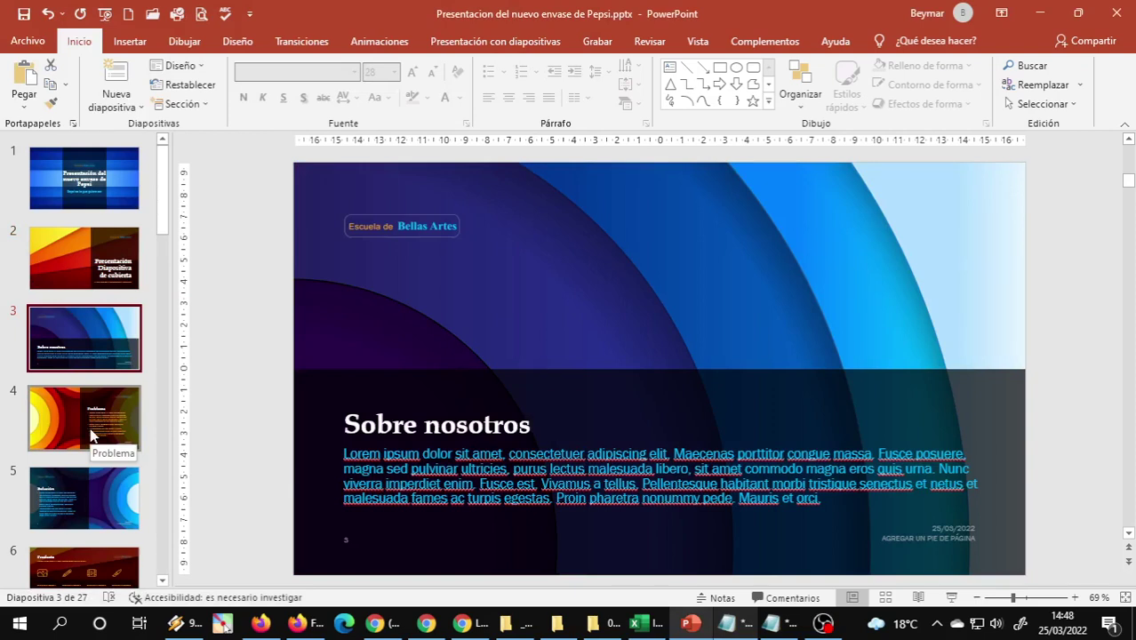
pyautogui.scroll(-2, 92, 436)
pyautogui.click(98, 457)
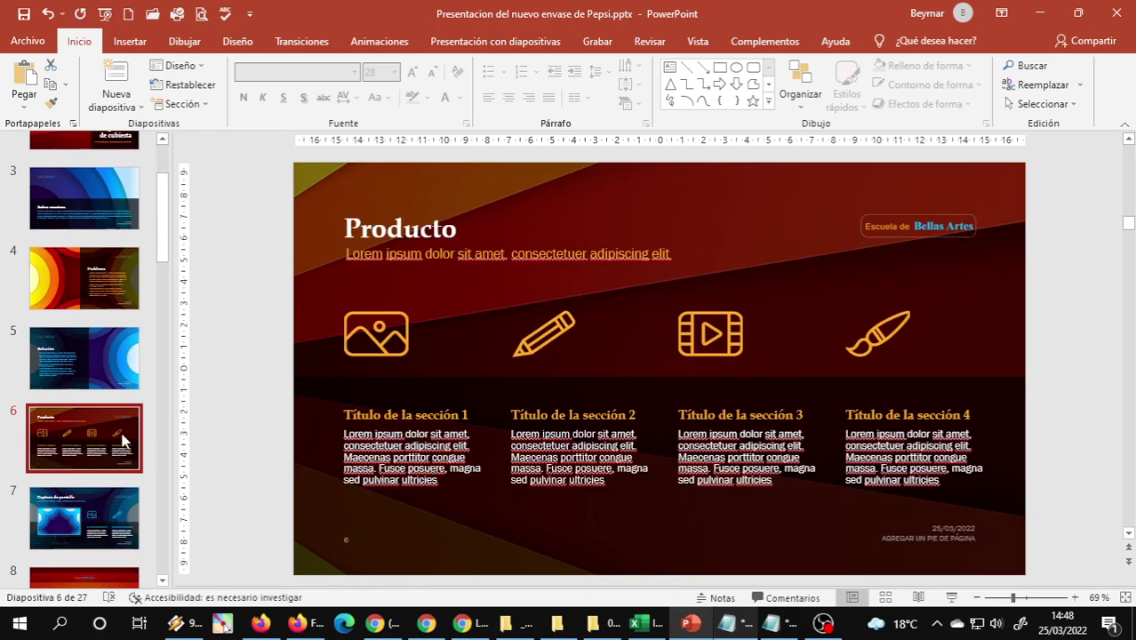
pyautogui.press('Down')
pyautogui.scroll(-1, 79, 422)
pyautogui.scroll(-1, 79, 422)
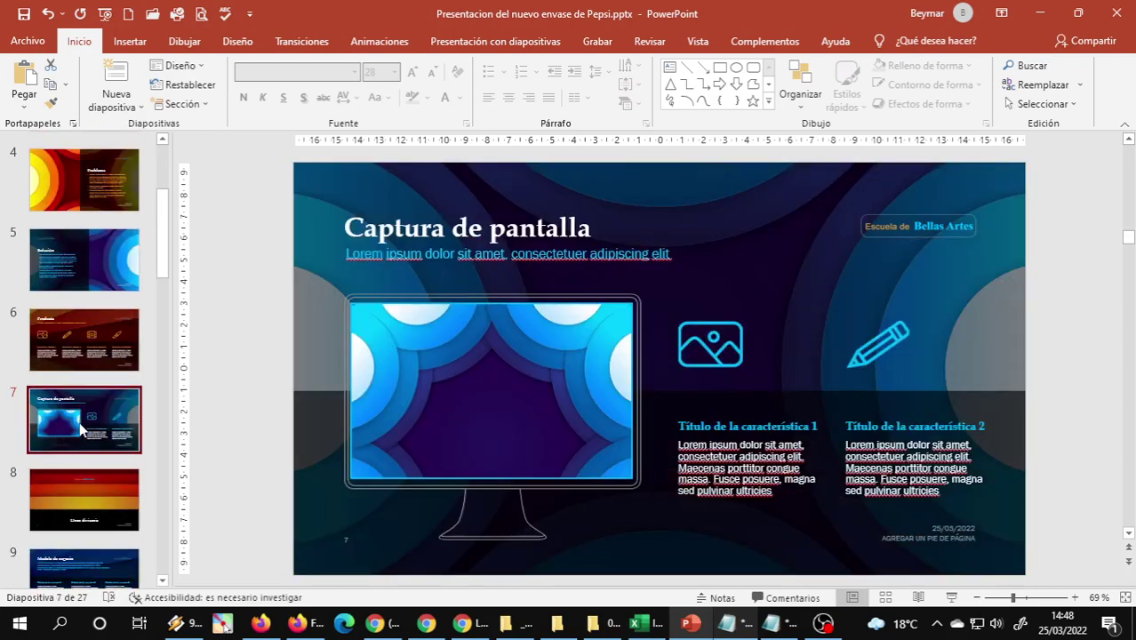
pyautogui.scroll(-1, 80, 429)
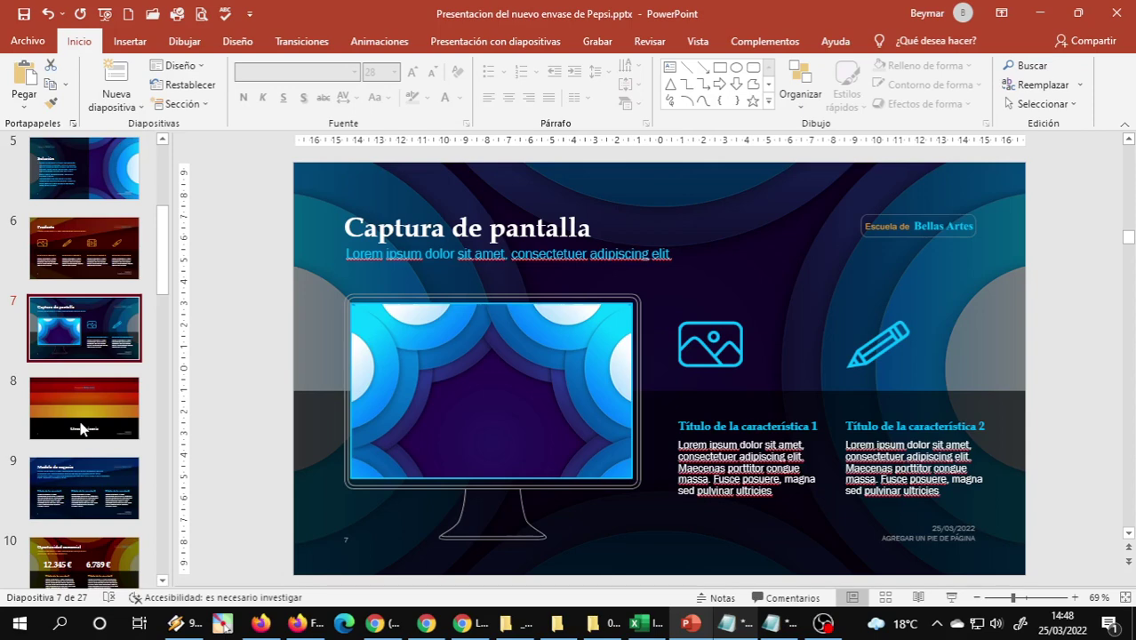
pyautogui.scroll(-4, 80, 428)
pyautogui.click(85, 453)
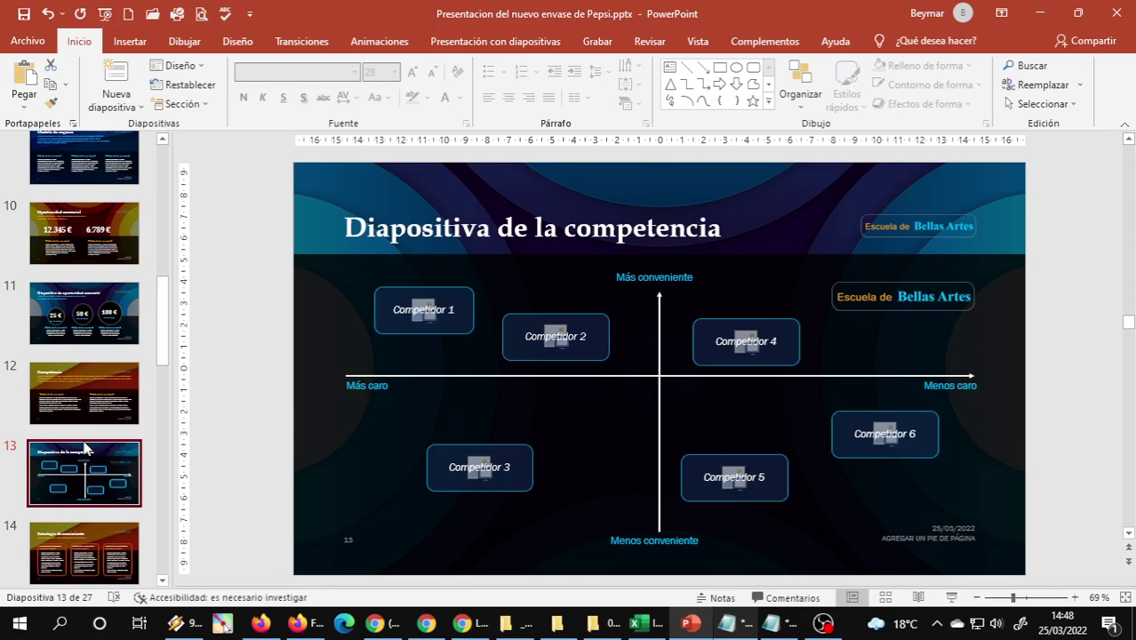
# Continue past slide 22, Gracias, to slide 27, then settle on slide 26, Versión móvil.
pyautogui.scroll(-4, 85, 449)
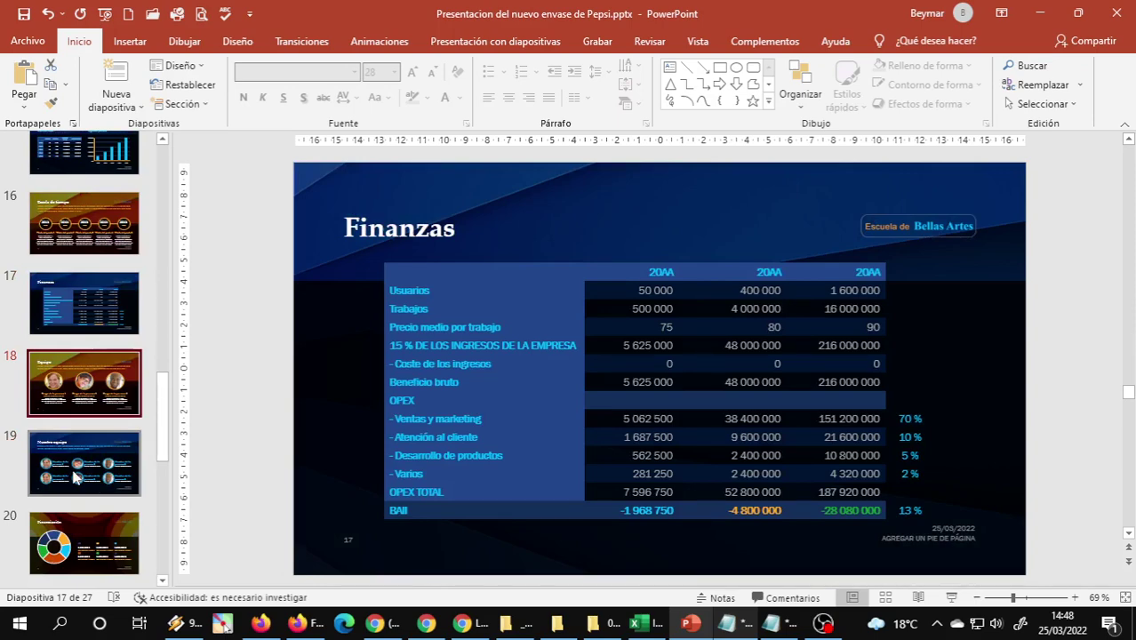
pyautogui.scroll(-3, 76, 477)
pyautogui.click(78, 484)
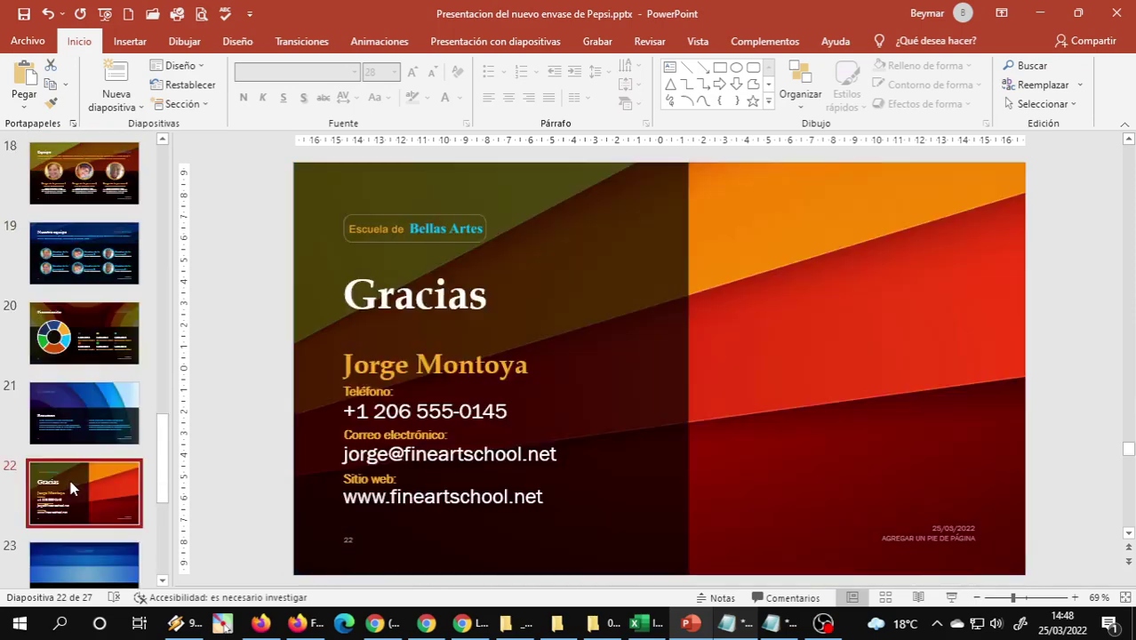
pyautogui.scroll(-1, 98, 505)
pyautogui.click(104, 488)
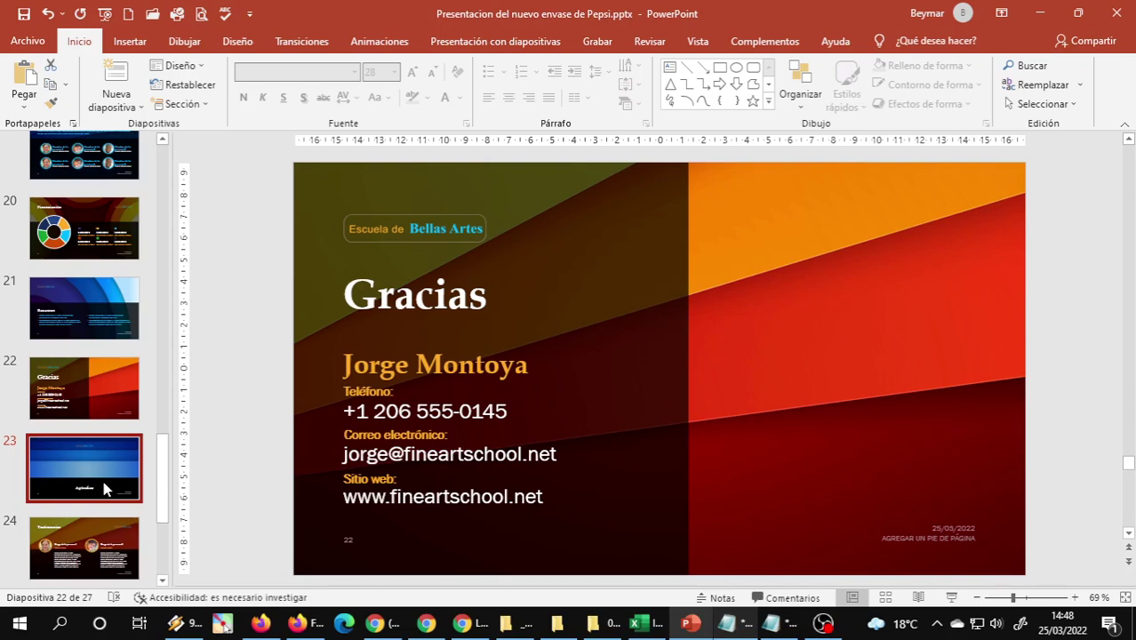
pyautogui.press('End')
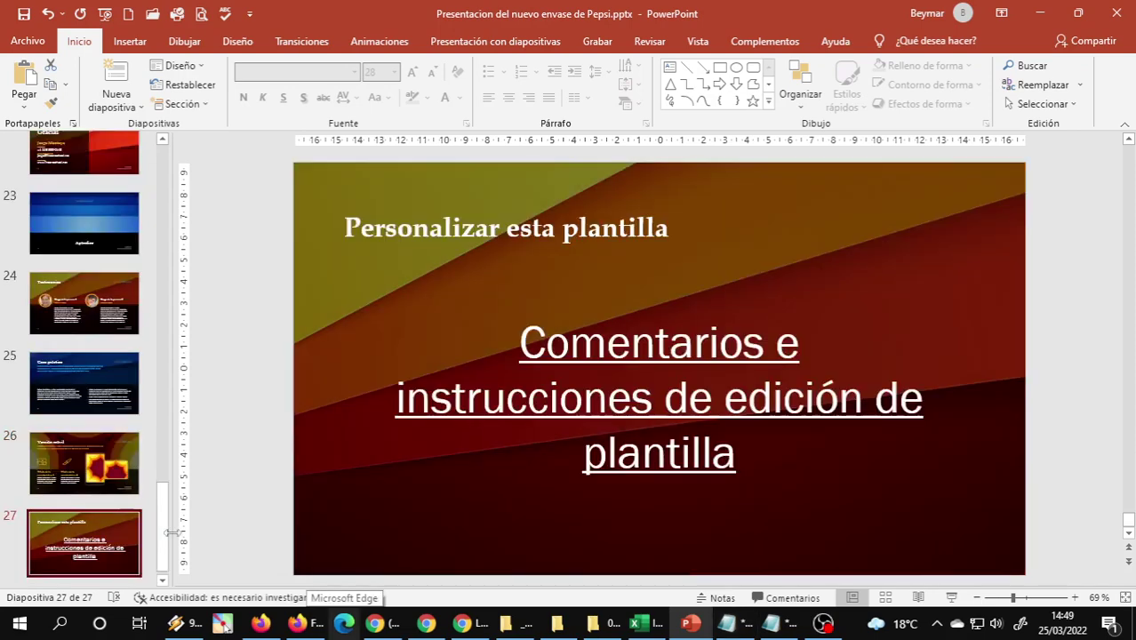
pyautogui.click(111, 471)
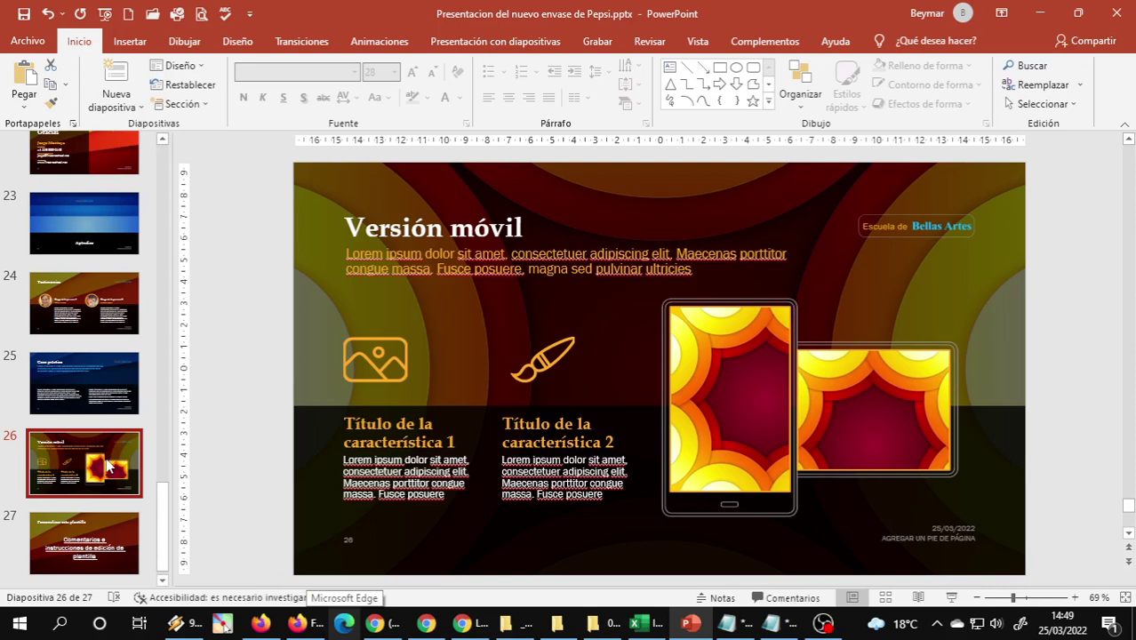
pyautogui.scroll(2, 107, 462)
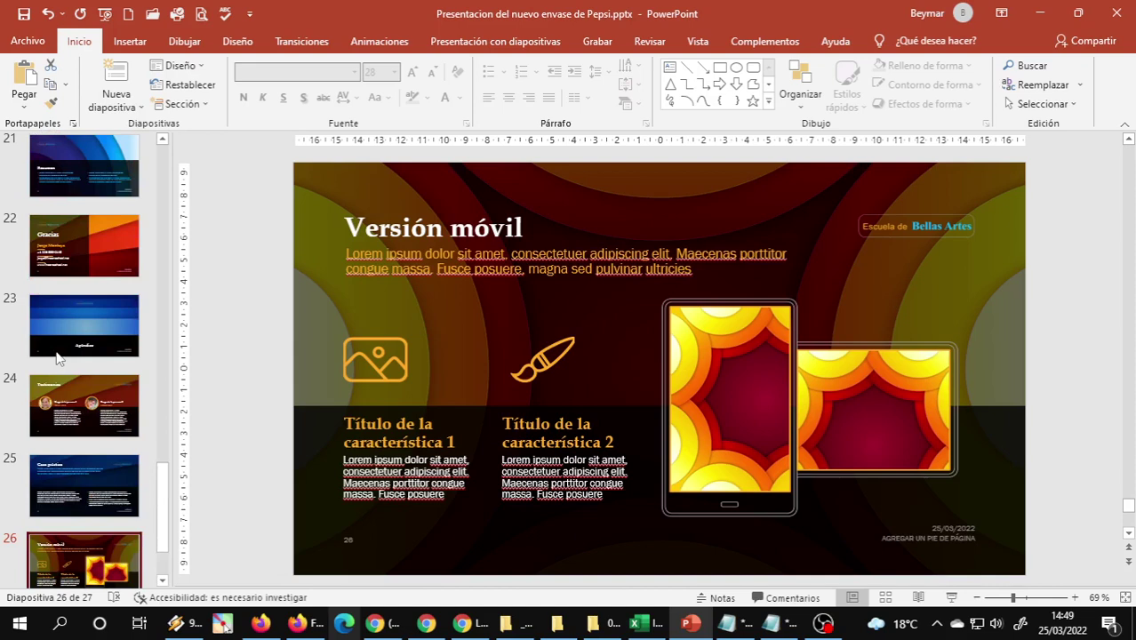
pyautogui.scroll(4, 56, 358)
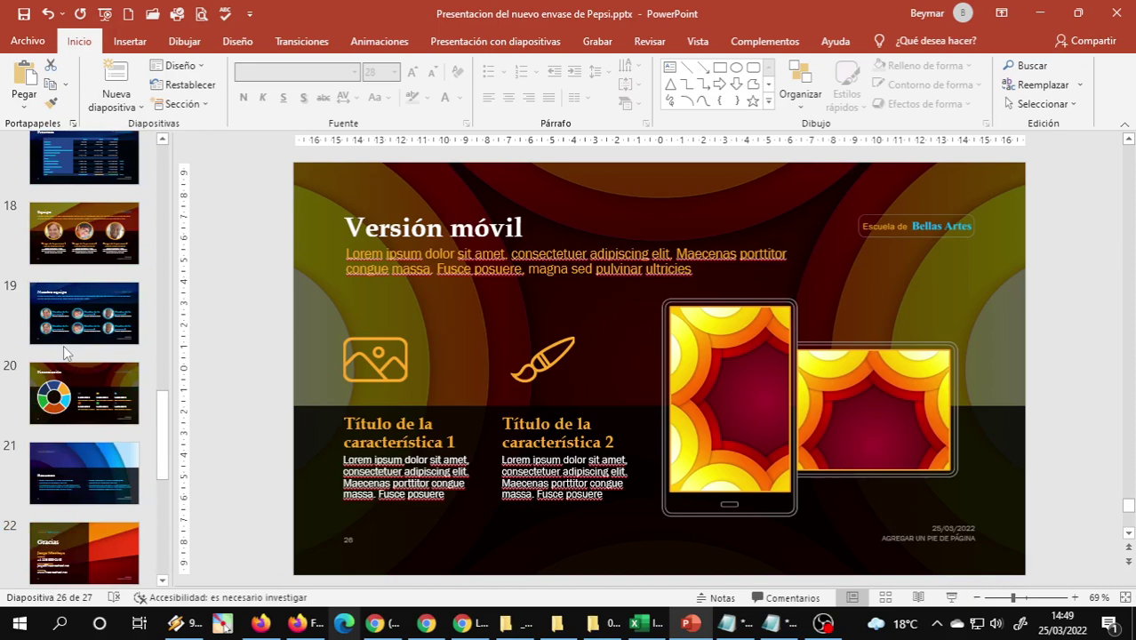
# Move the 'Versión móvil' slide up to position 2, start editing its title, then check the Notepad outline.
pyautogui.moveTo(64, 353); pyautogui.dragTo(87, 246)
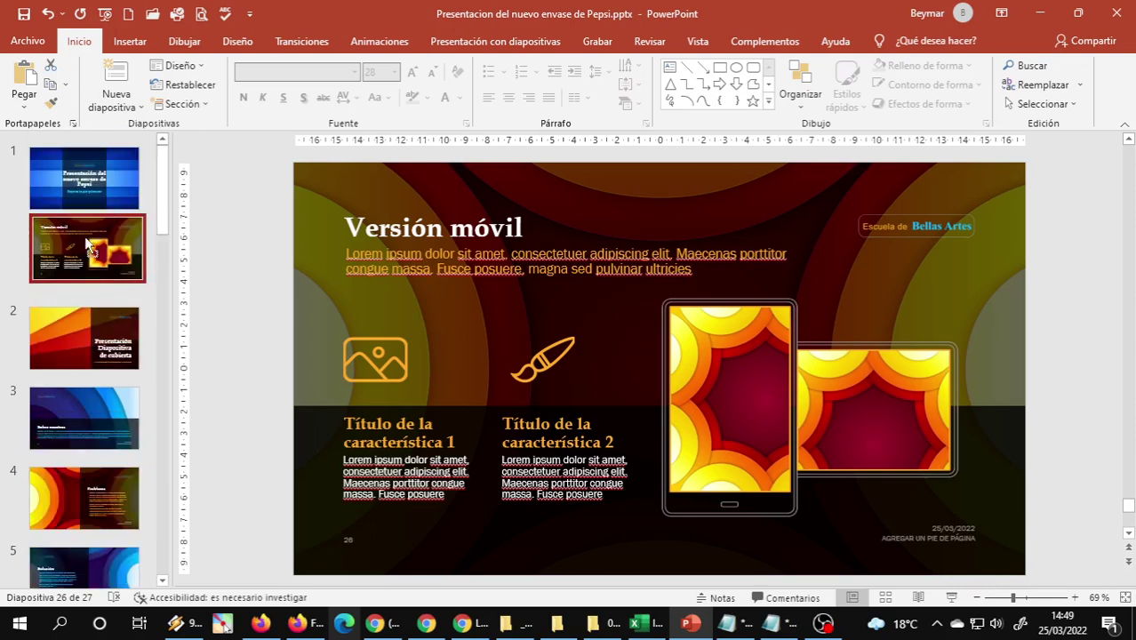
pyautogui.click(403, 228)
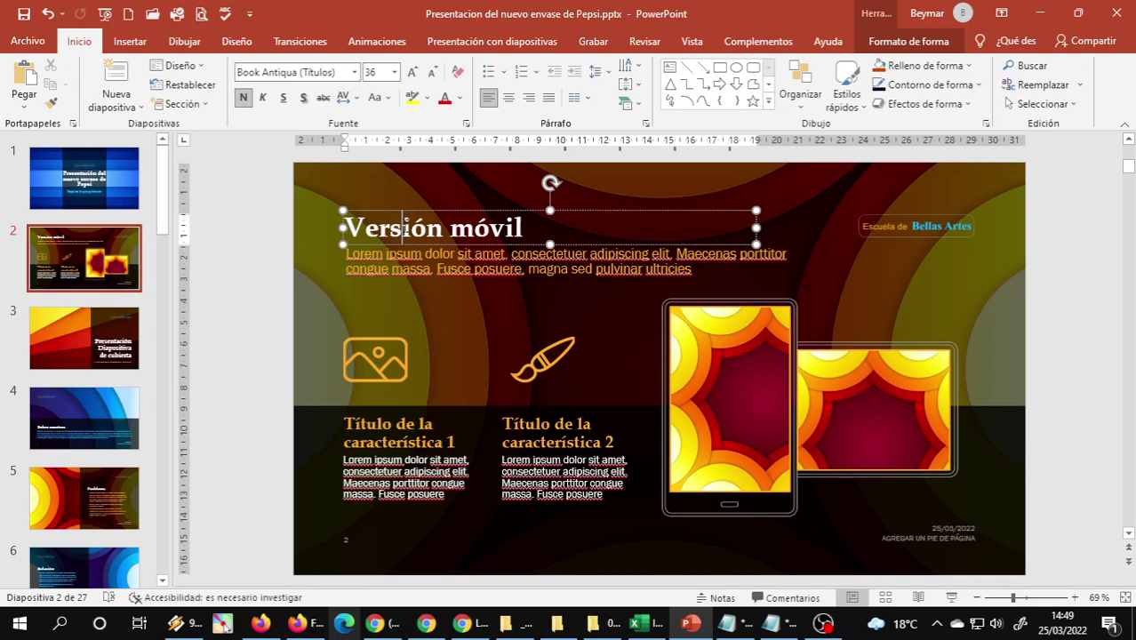
pyautogui.hotkey('ctrl', 'z')
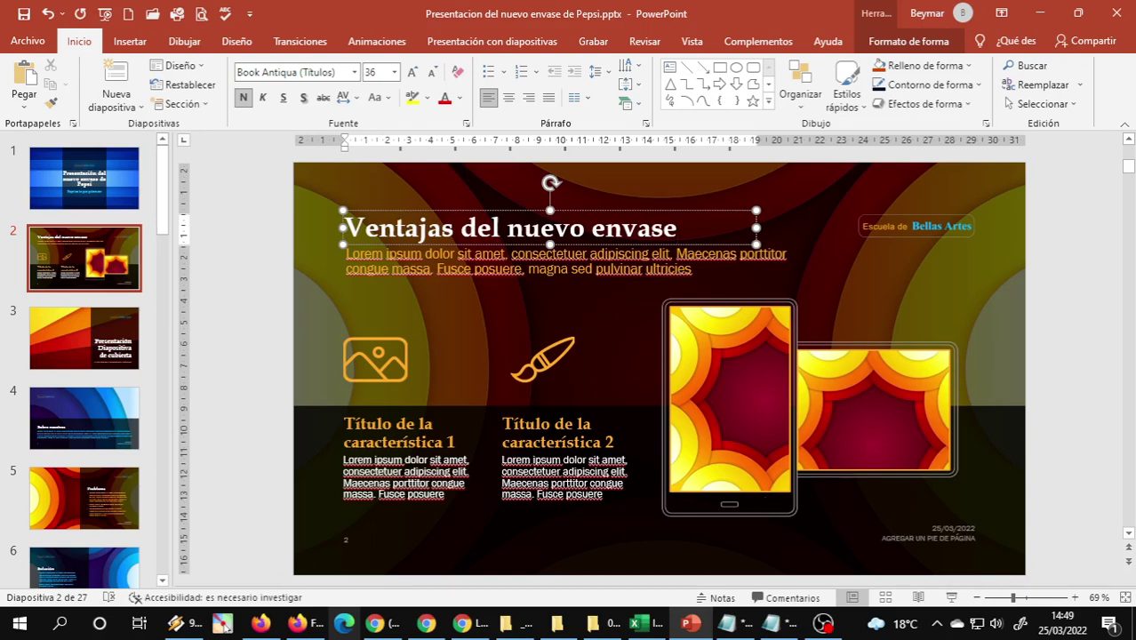
pyautogui.hotkey('alt', 'Tab')
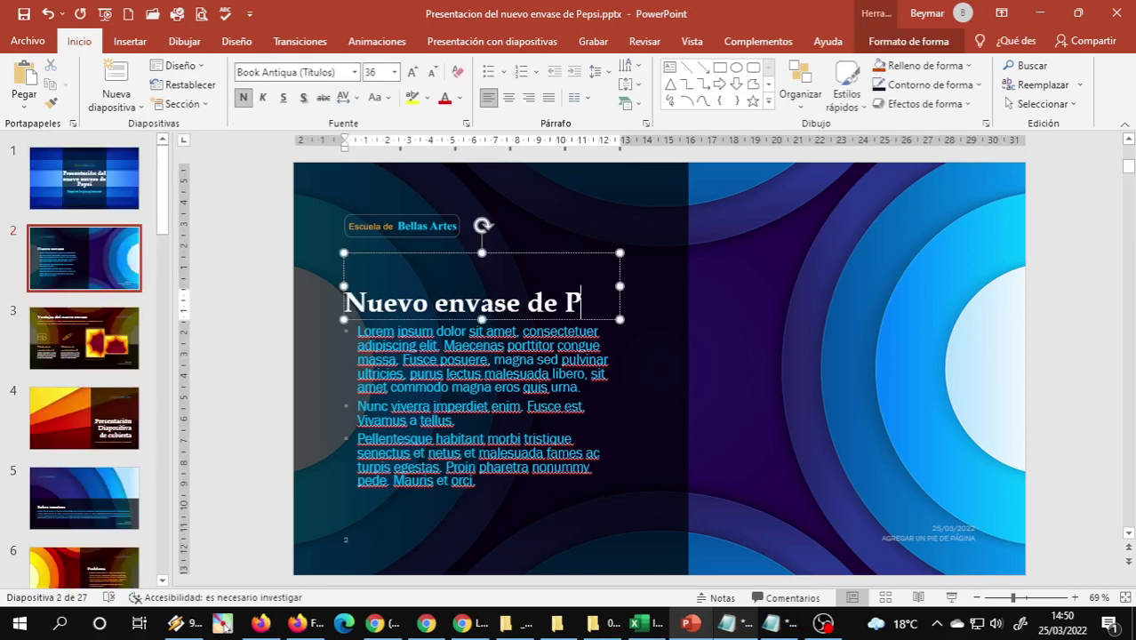
# Continue typing slide 2's title toward 'Nuevo envase de Pepsi'.
pyautogui.write('evo envase de Pe')
pyautogui.write('ps')
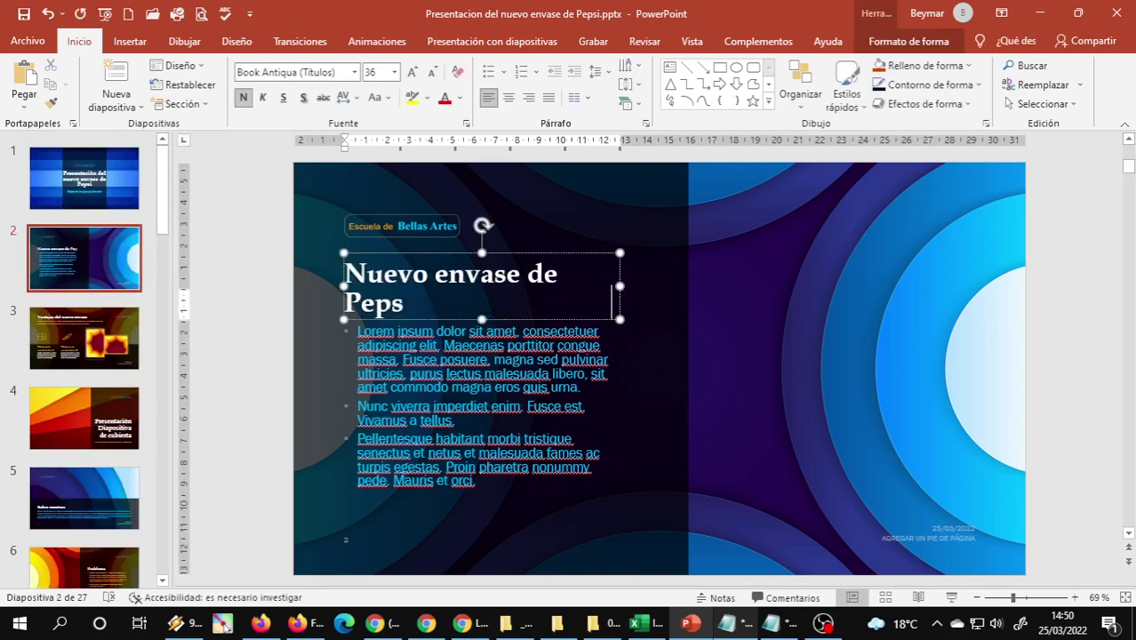
pyautogui.write('i')
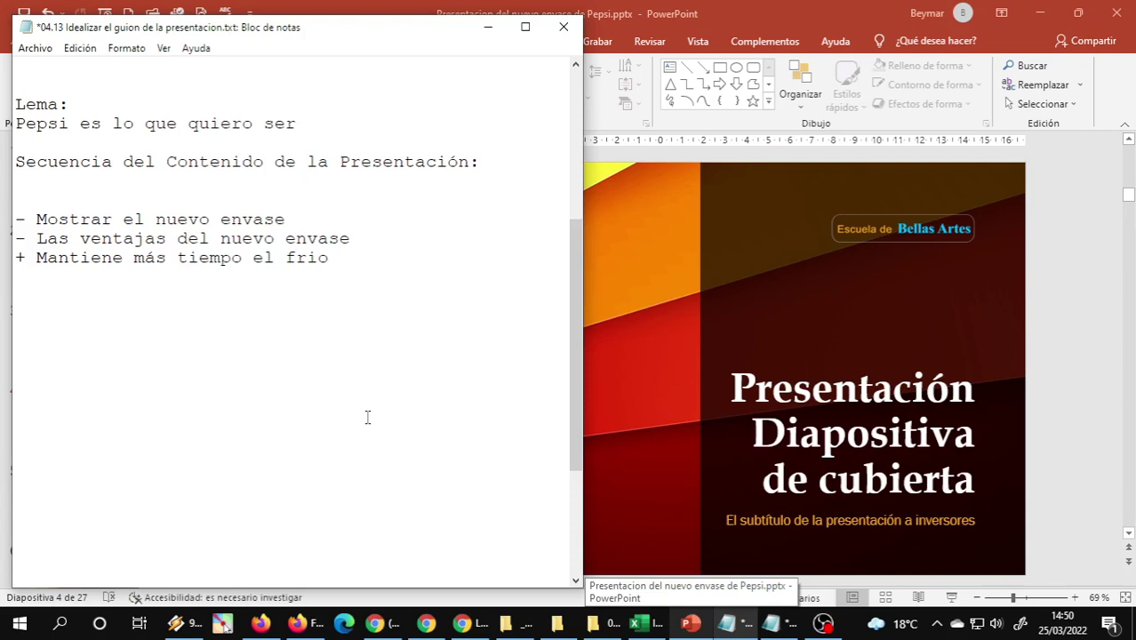
# Put the cursor on the empty line below the Notepad outline, then return to the presentation.
pyautogui.click(367, 417)
pyautogui.click(718, 450)
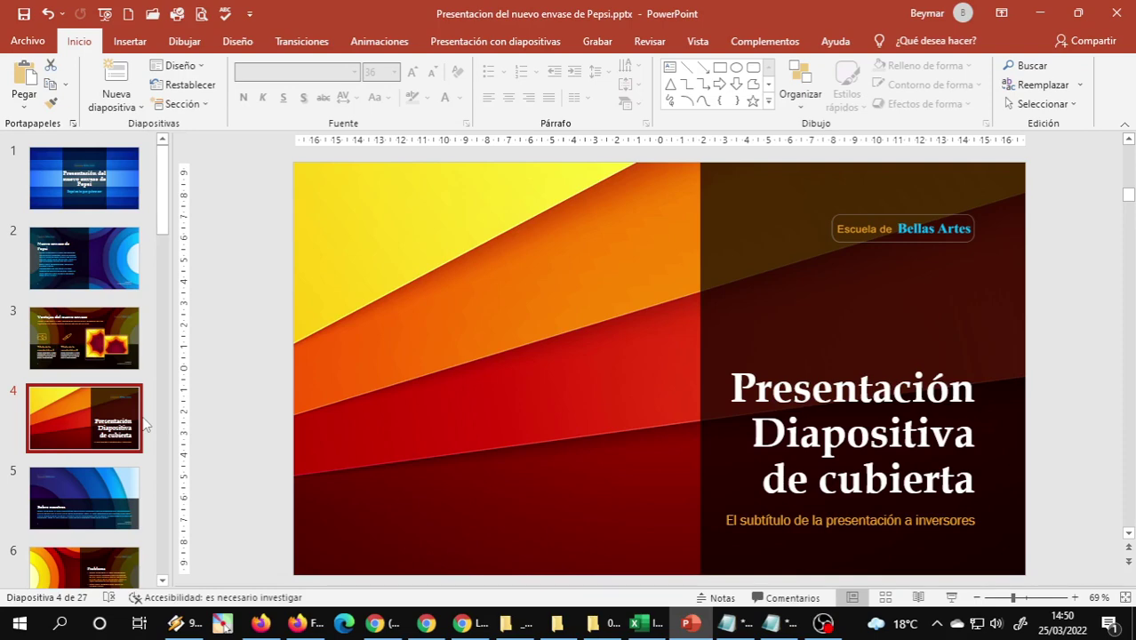
pyautogui.hotkey('alt', 'Tab')
# Replace 'Datos' in the first Notepad content item with 'Quienes'.
pyautogui.press('BackSpace')
pyautogui.press('BackSpace')
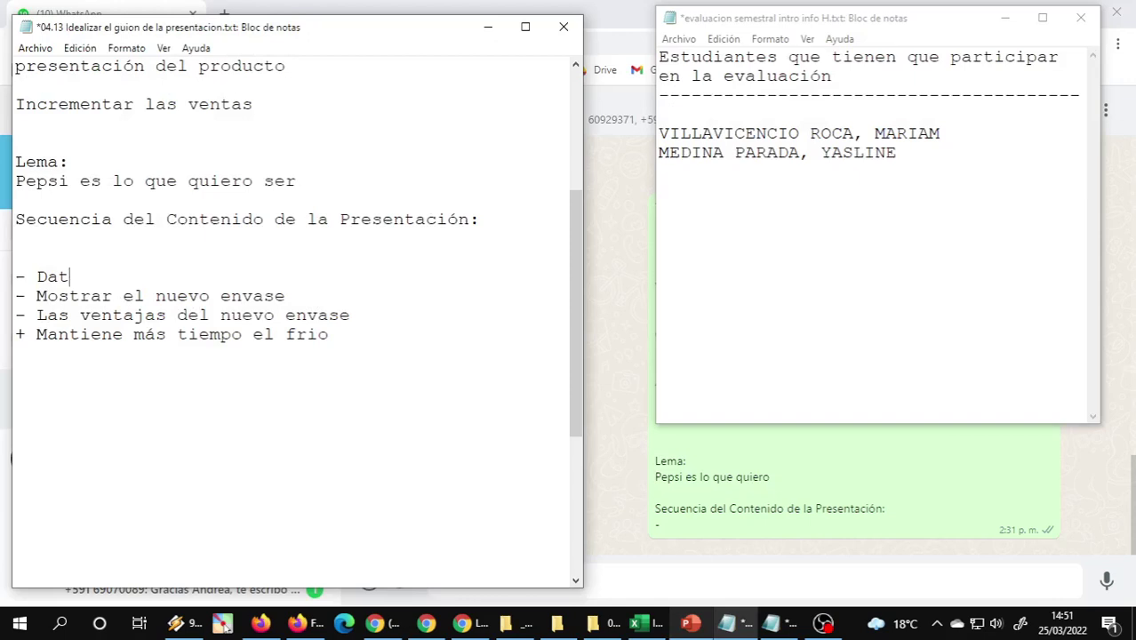
pyautogui.press('BackSpace')
pyautogui.press('BackSpace')
pyautogui.press('BackSpace')
pyautogui.write('Quienes')
# Back in PowerPoint, review slide 6 (Problema) and slide 10 (Modelo de negocio).
pyautogui.click(690, 622)
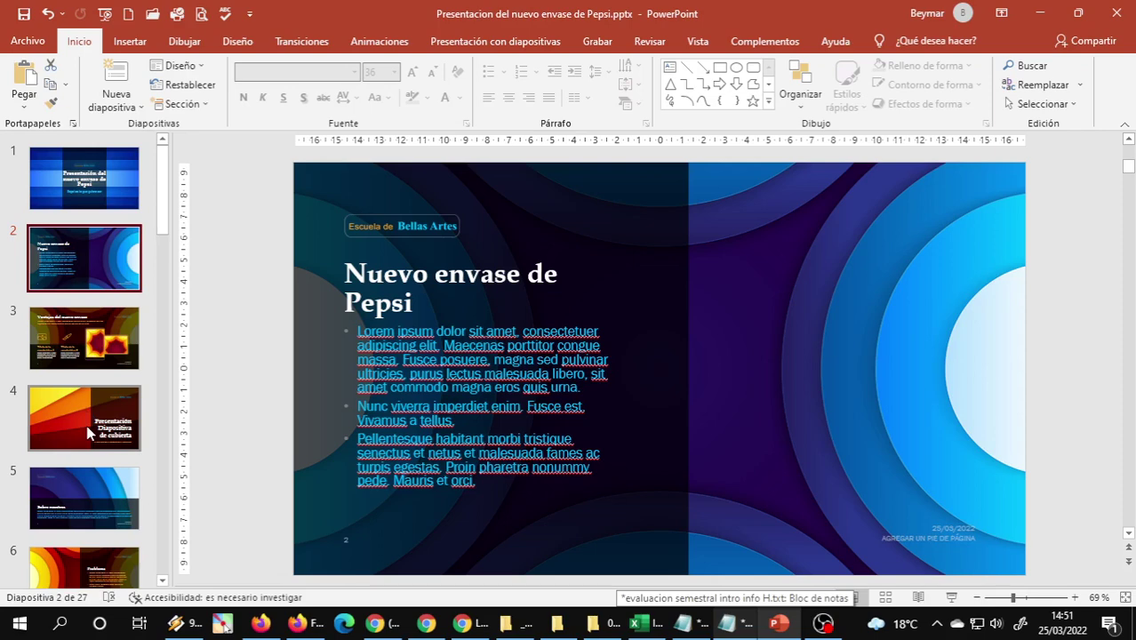
pyautogui.scroll(-2, 89, 433)
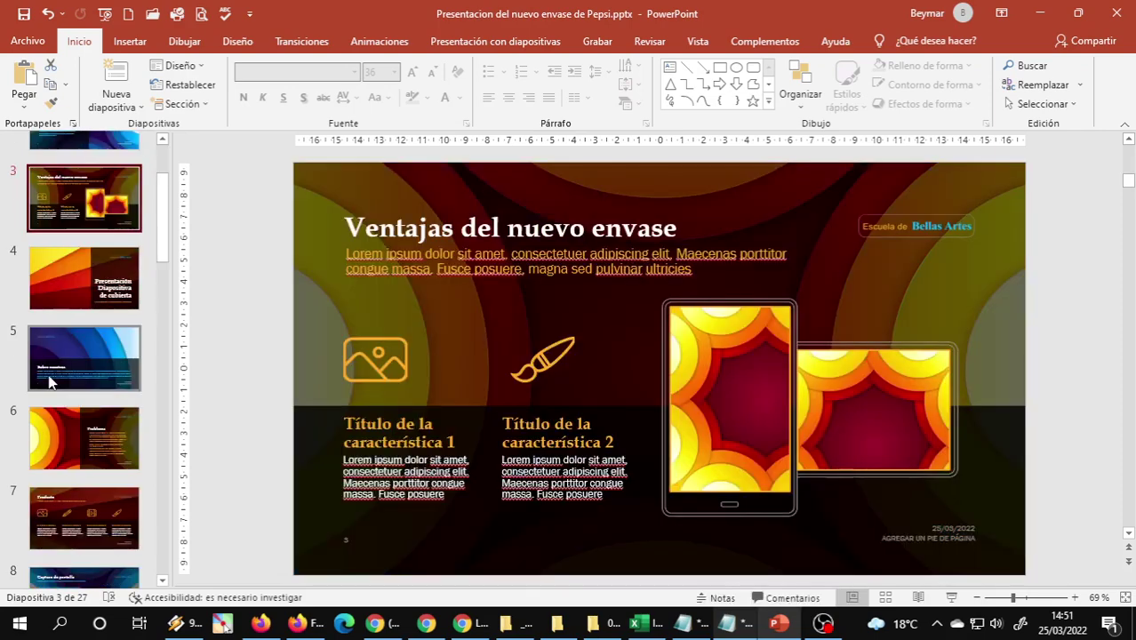
pyautogui.click(61, 470)
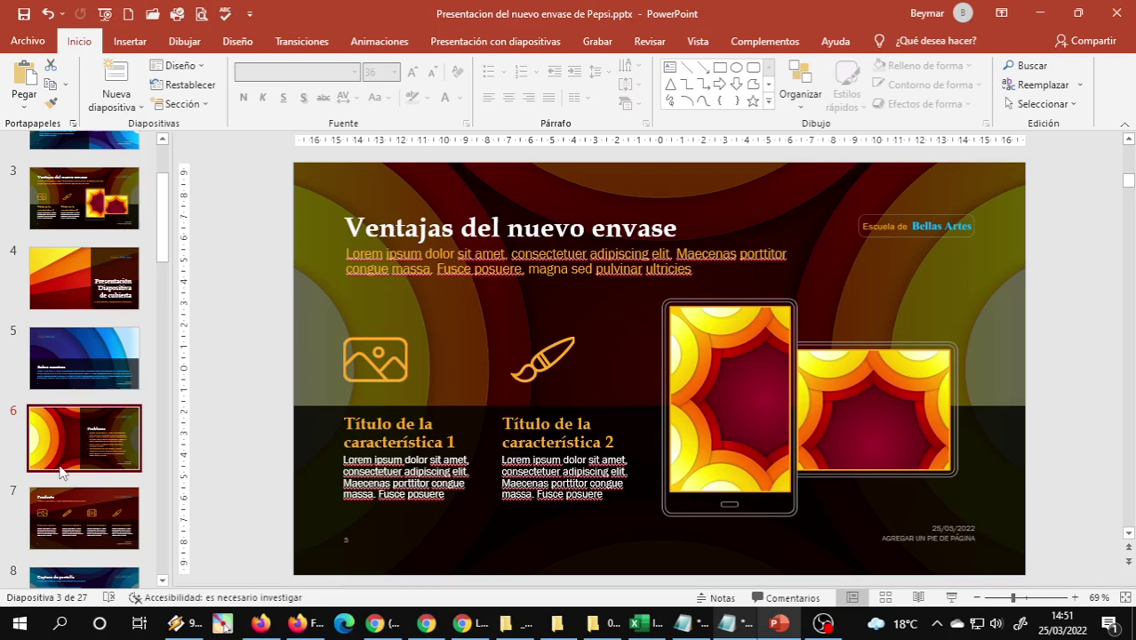
pyautogui.scroll(-5, 80, 427)
pyautogui.click(101, 374)
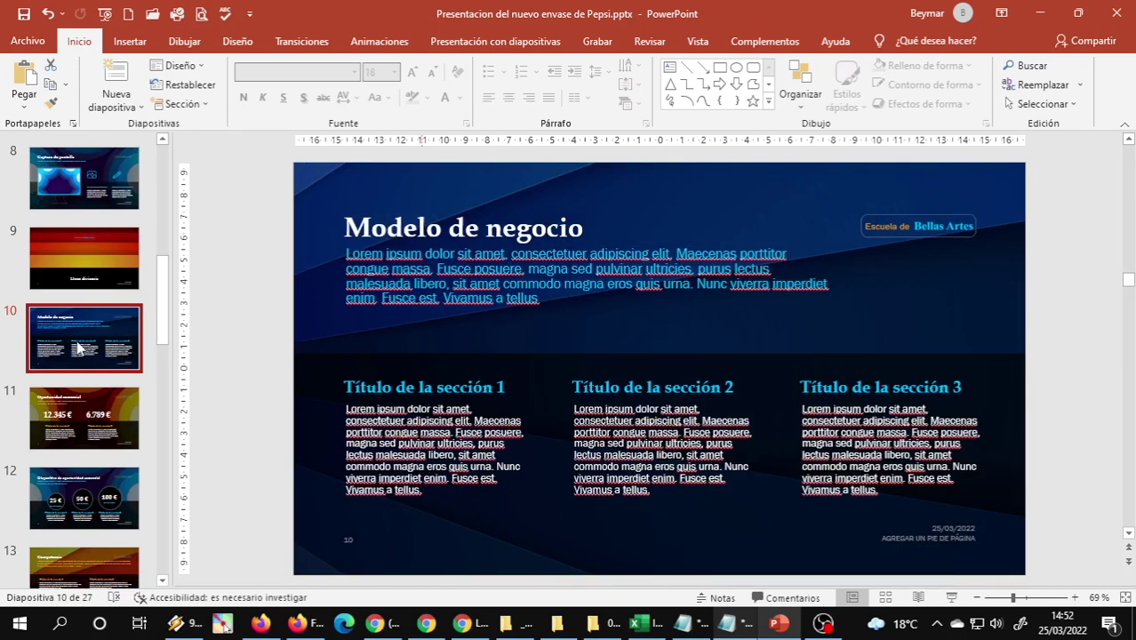
pyautogui.scroll(1, 76, 397)
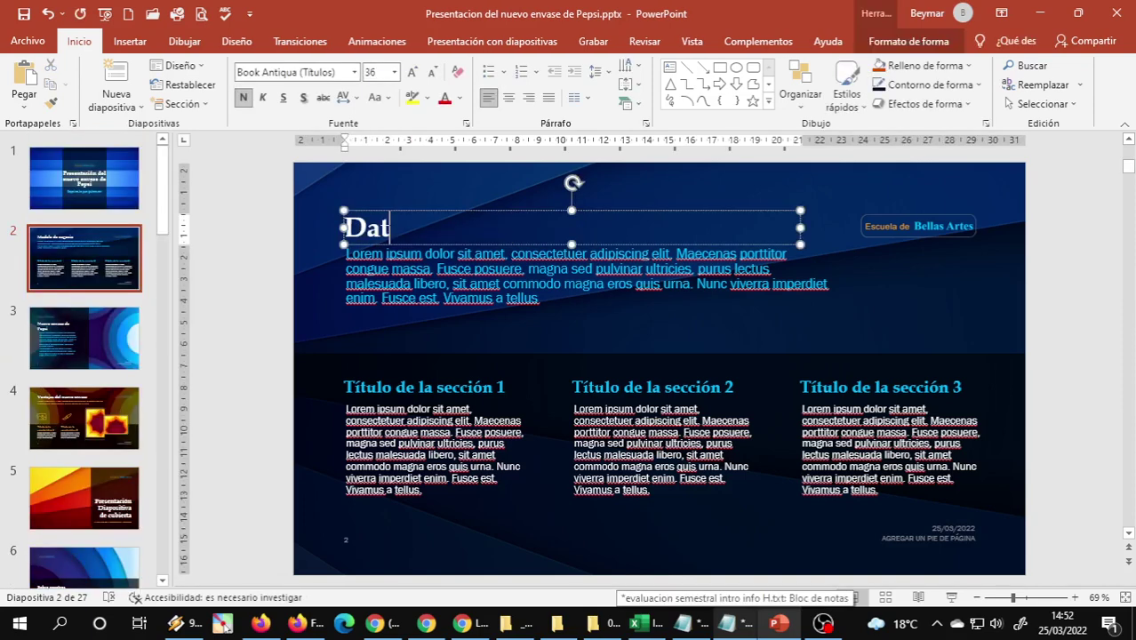
# Finish slide 2's title as 'Datos de la empresa' and select the first section heading to replace it.
pyautogui.write('os d')
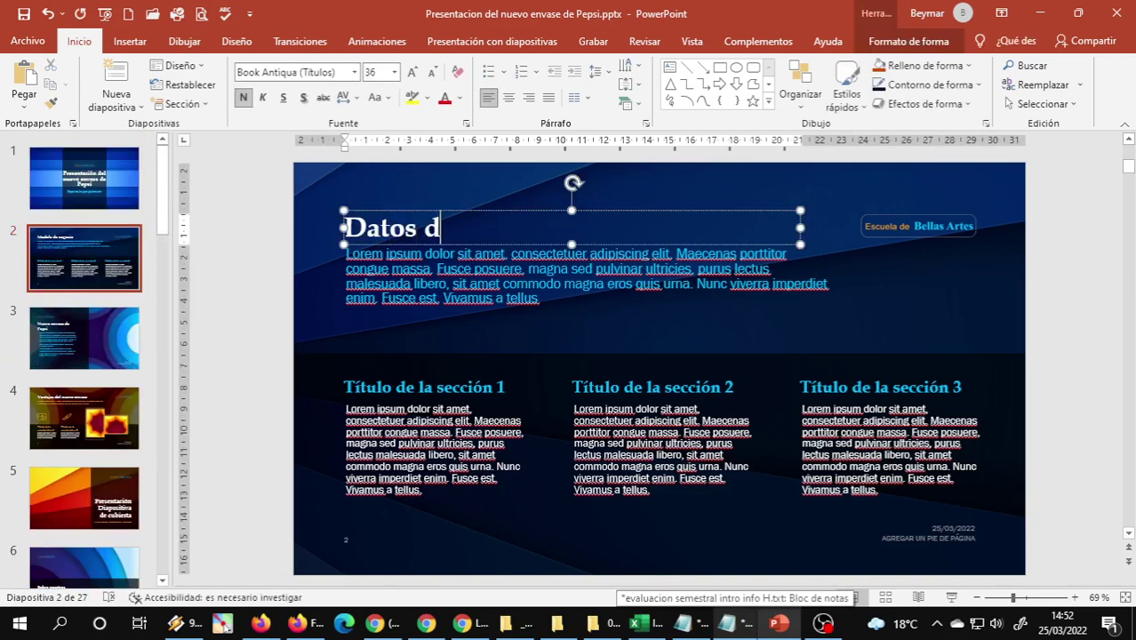
pyautogui.write('e la empresa')
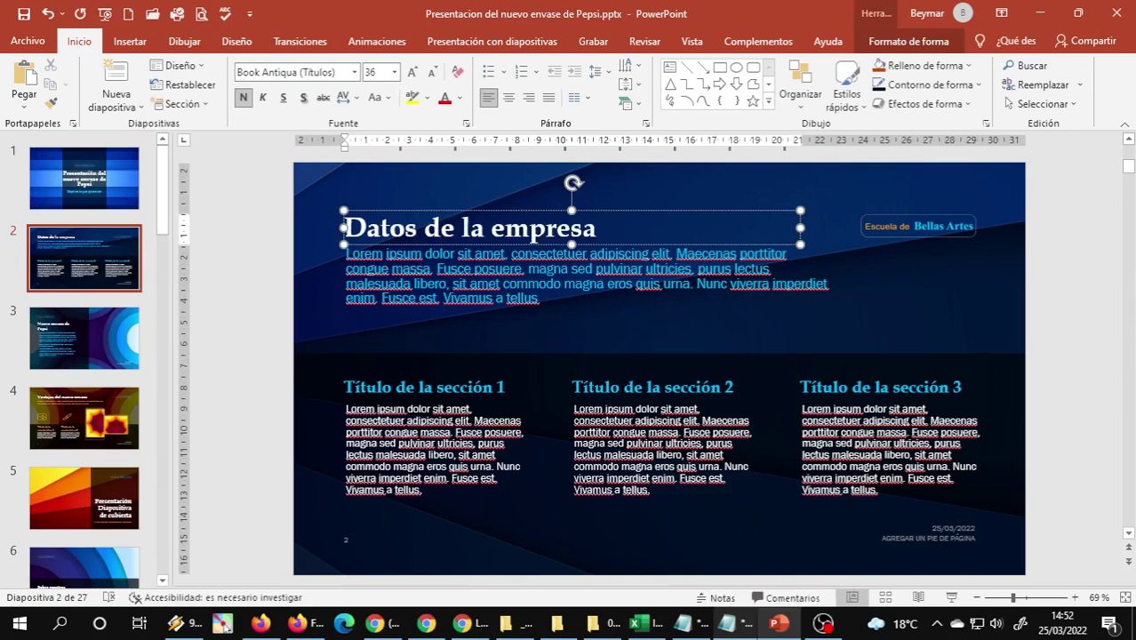
pyautogui.moveTo(345, 387); pyautogui.dragTo(507, 387)
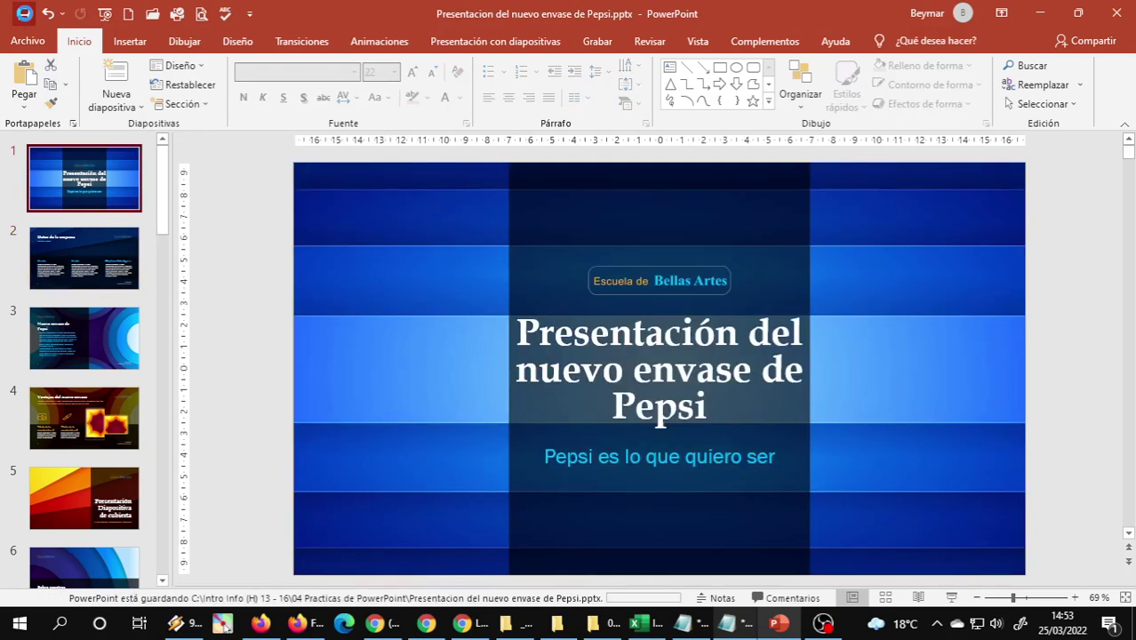
# Preview the deck as a slideshow from the first slide.
pyautogui.press('F5')
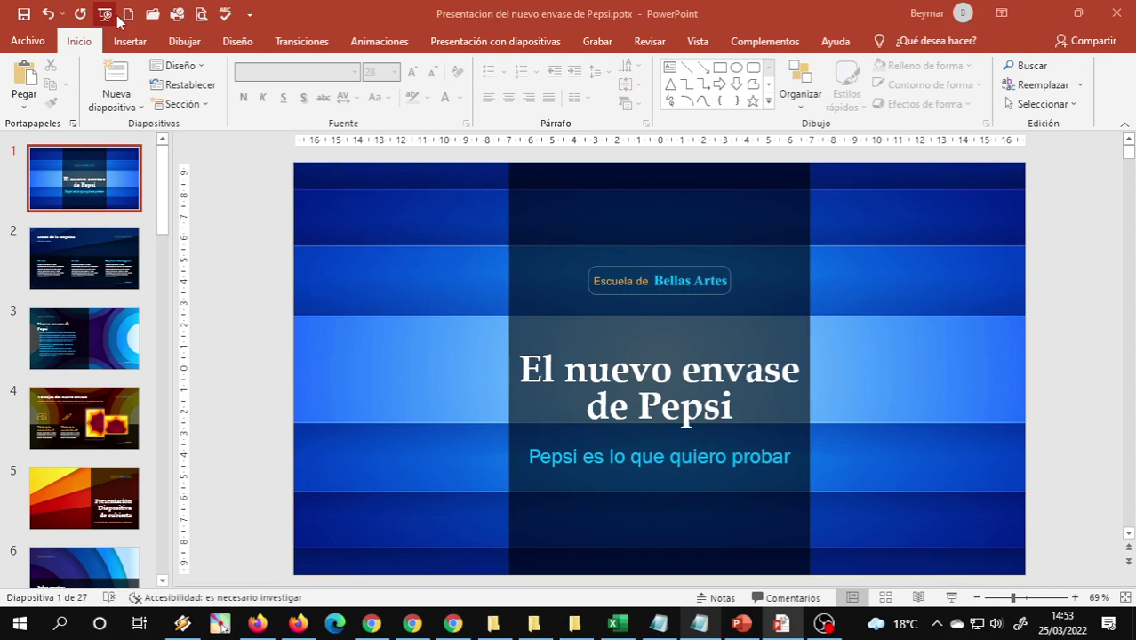
# Review the deck in slideshow, then return to editing slide 4, 'Ventajas del nuevo envase'.
pyautogui.click(117, 16)
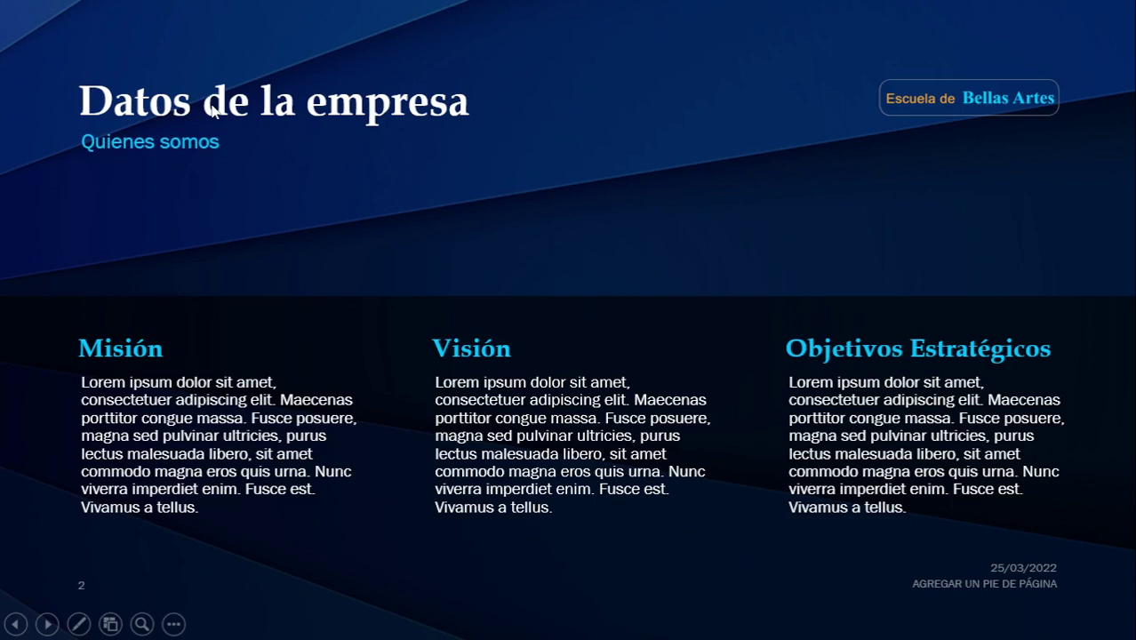
pyautogui.press('Escape')
pyautogui.click(86, 413)
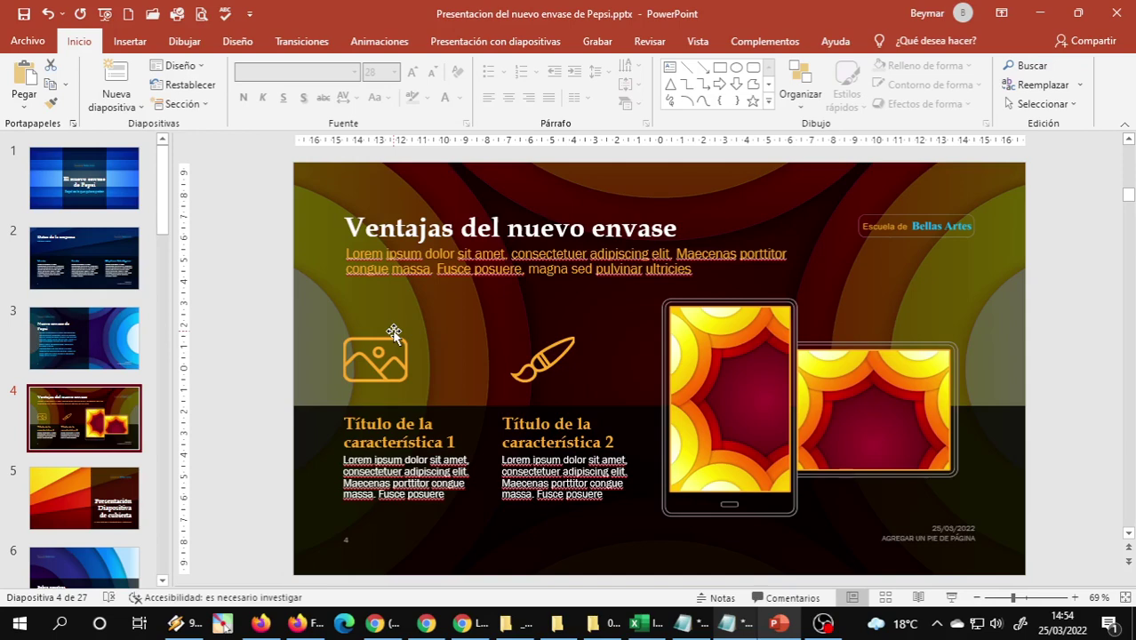
# Edit the text in slide 4's subtitle box, then view slide 3, 'Nuevo envase de Pepsi'.
pyautogui.press('Tab')
pyautogui.press('Tab')
pyautogui.press('Return')
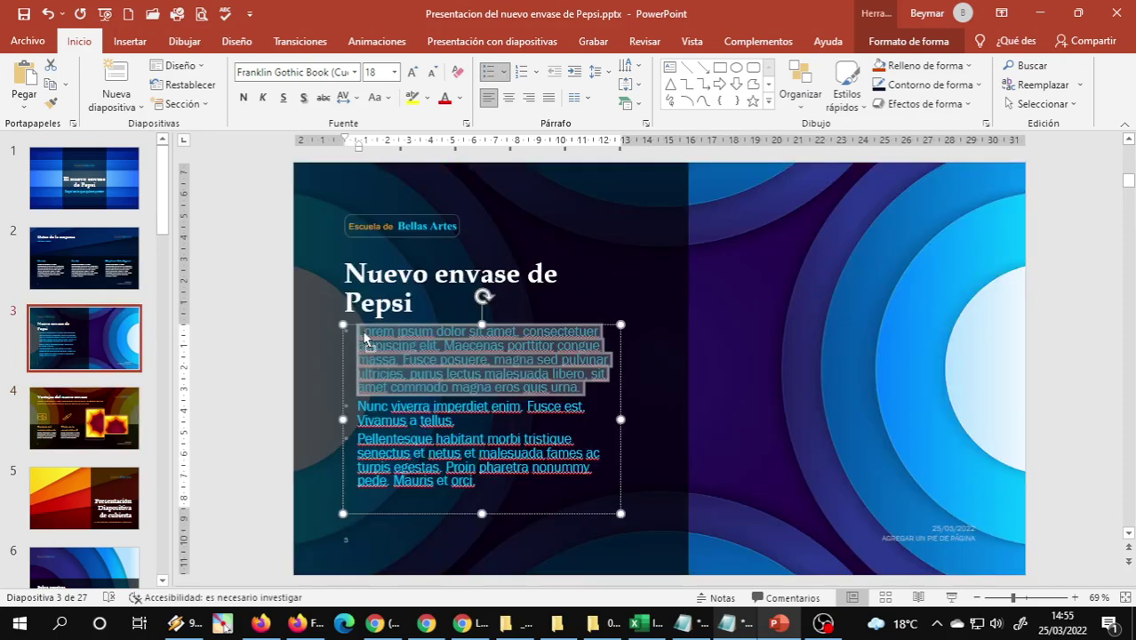
pyautogui.click(364, 338)
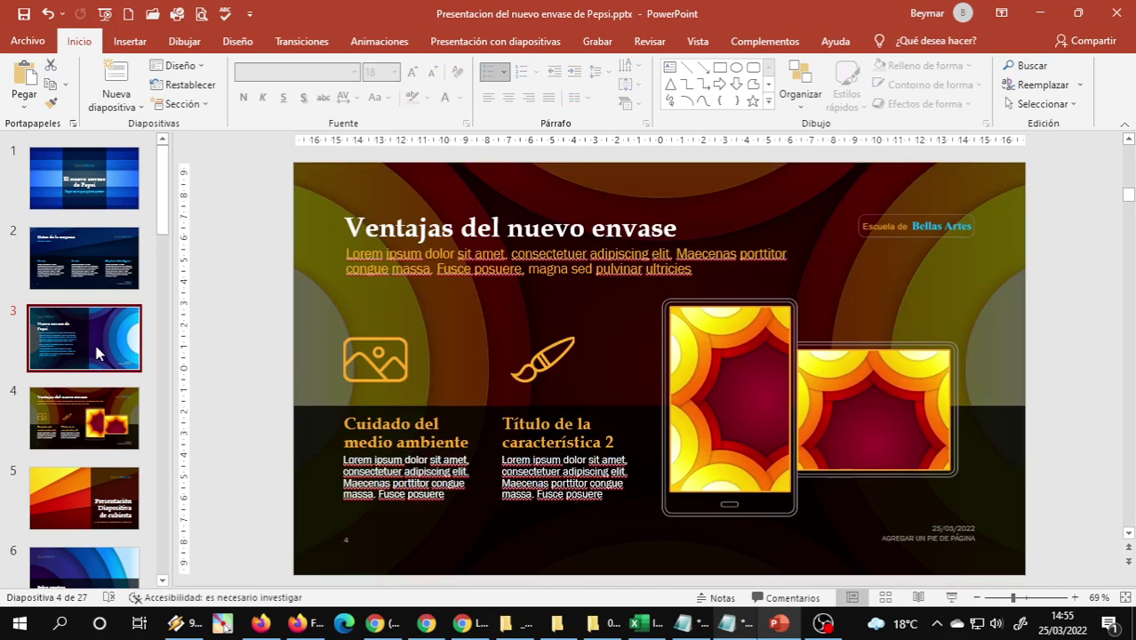
pyautogui.click(98, 352)
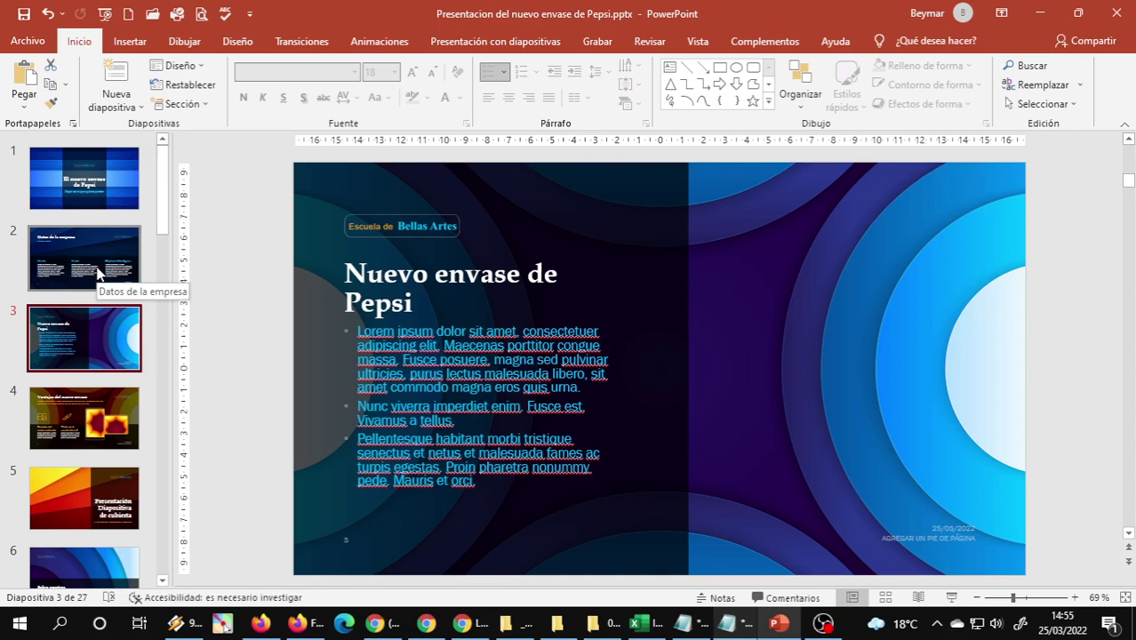
# Browse slides 10, 11 and 12, selecting the 'Mil millones' text under 25 €.
pyautogui.scroll(-5, 98, 274)
pyautogui.click(84, 442)
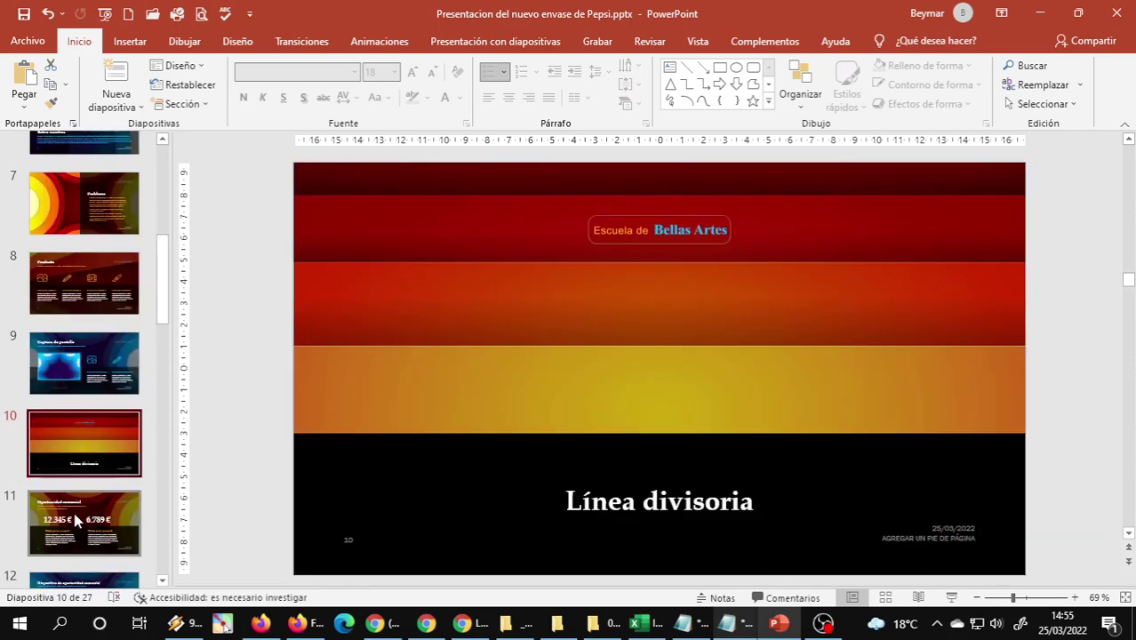
pyautogui.click(76, 522)
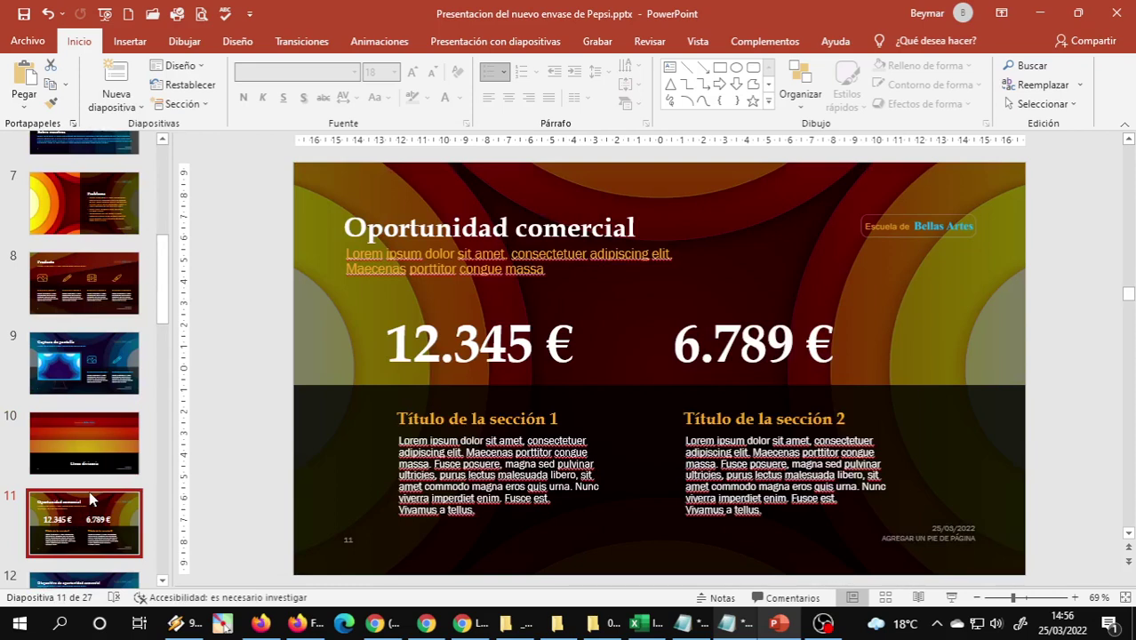
pyautogui.press('Down')
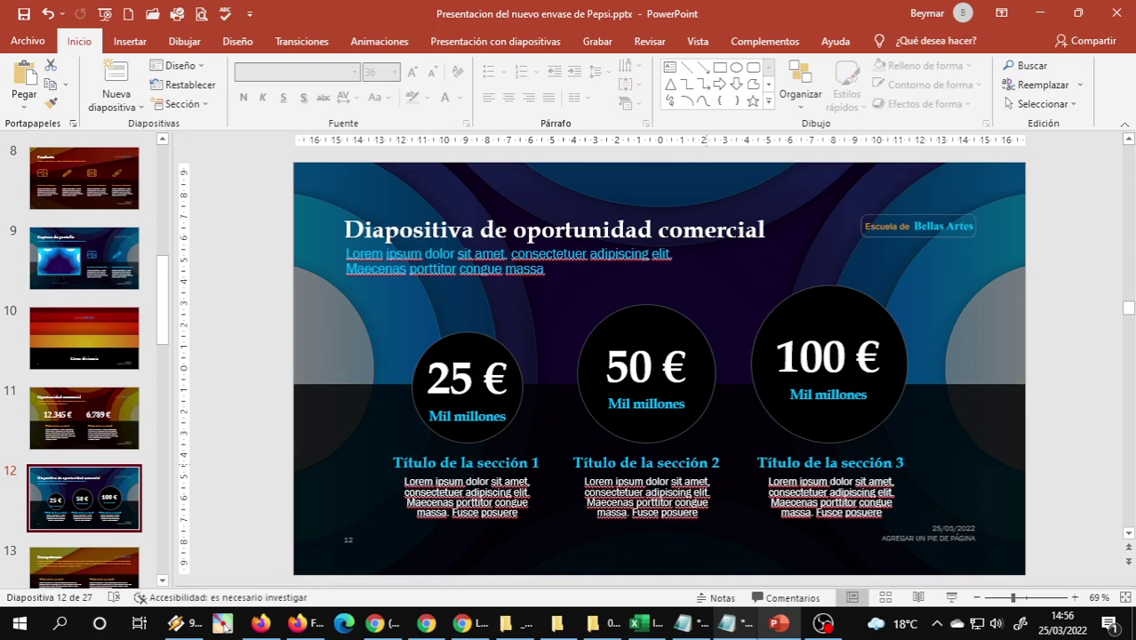
pyautogui.press('Tab')
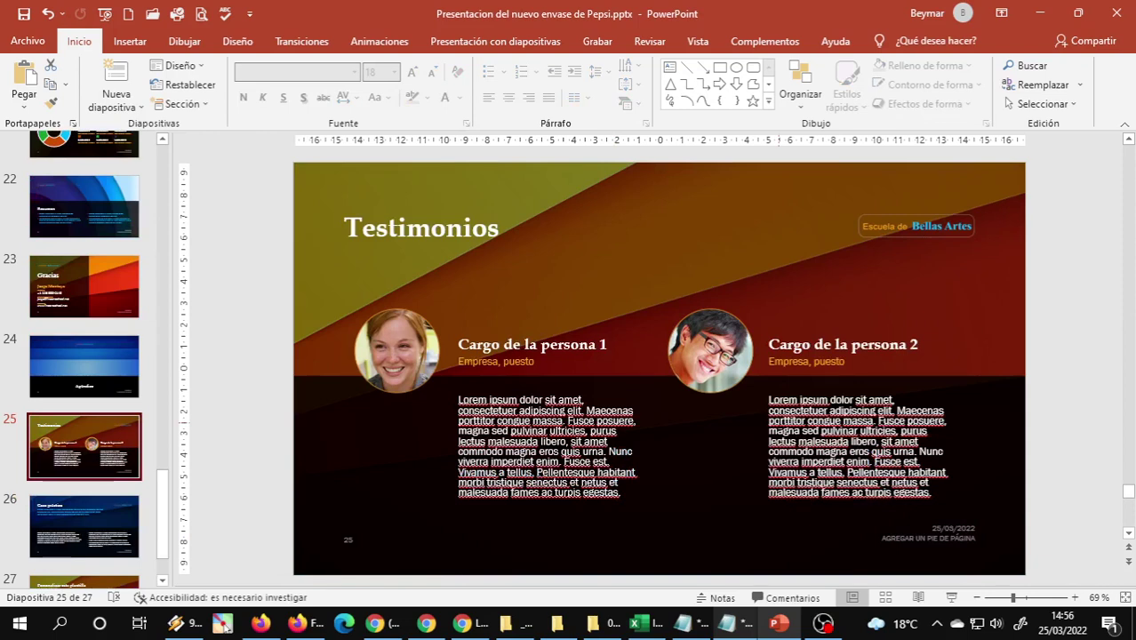
# Move the Testimonios slide up from position 25 so it becomes slide 4.
pyautogui.moveTo(84, 445); pyautogui.dragTo(87, 433)
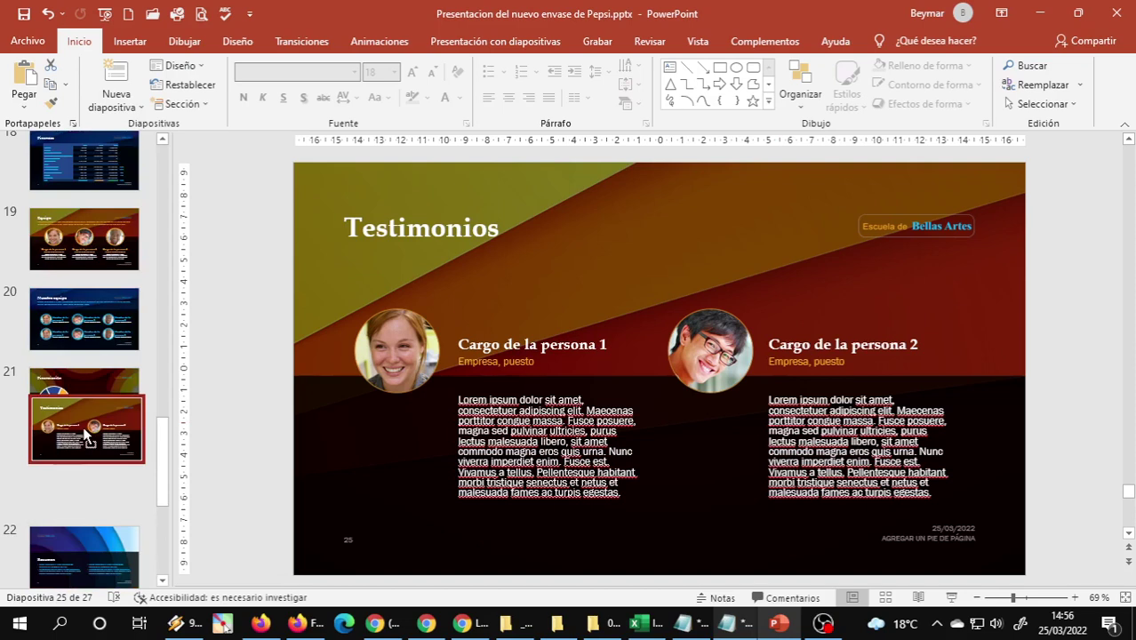
pyautogui.scroll(10, 86, 433)
pyautogui.moveTo(86, 433); pyautogui.dragTo(82, 430)
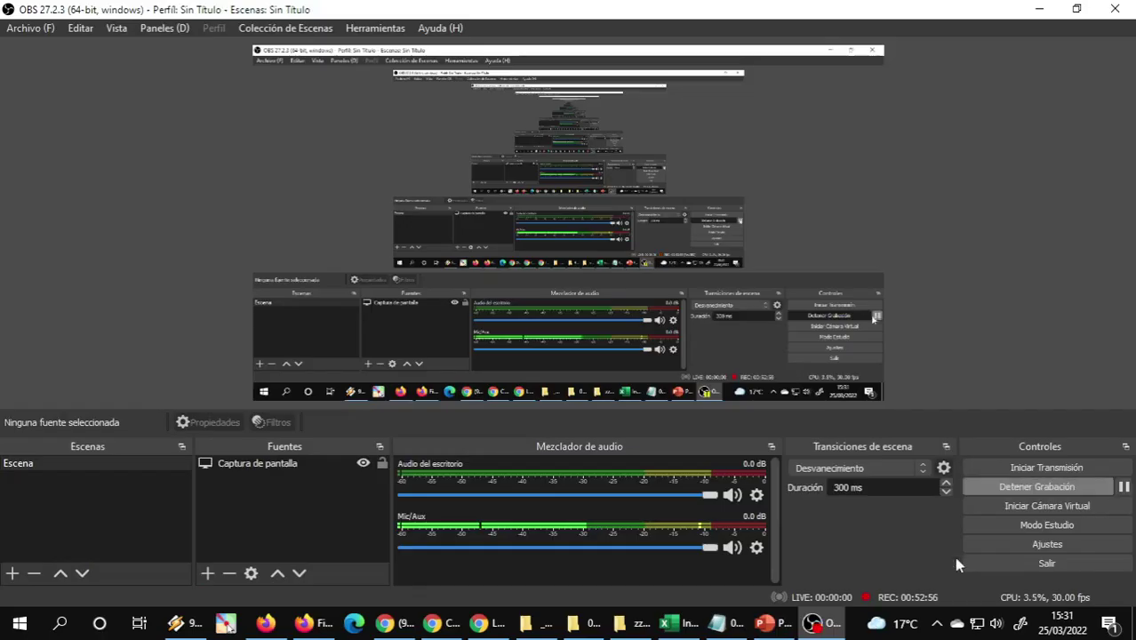
# Leave OBS and return to the PowerPoint deck at slide 7, 'Ahora te toca tomar tu Pepsi'.
pyautogui.click(772, 625)
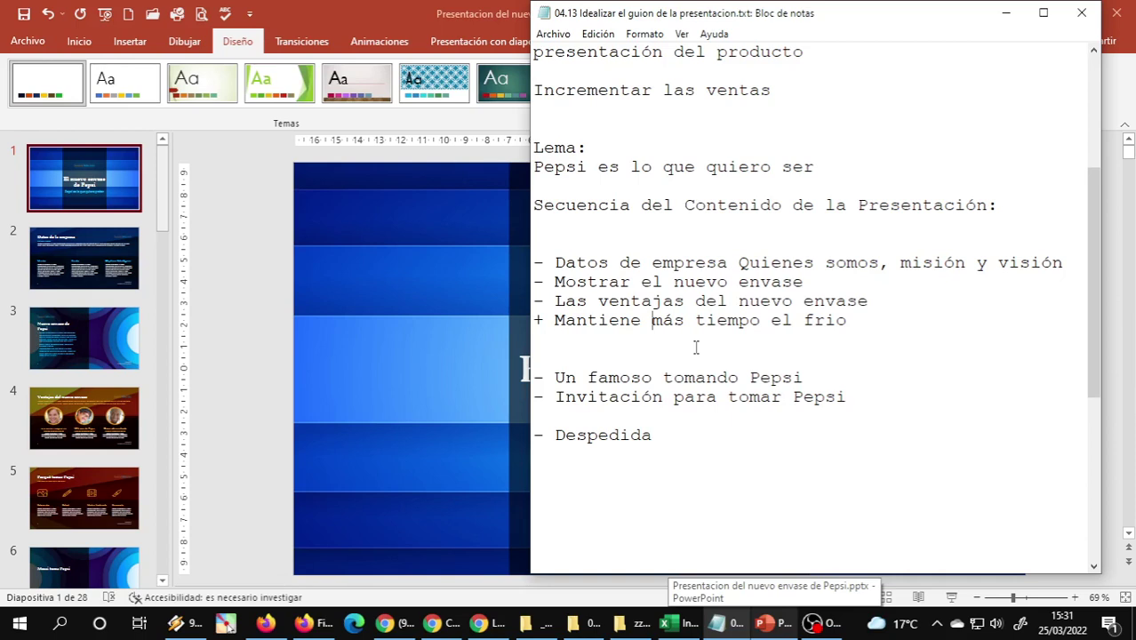
# Compare the Notepad outline against the deck, selecting slide 5 in PowerPoint.
pyautogui.hotkey('alt', 'Tab')
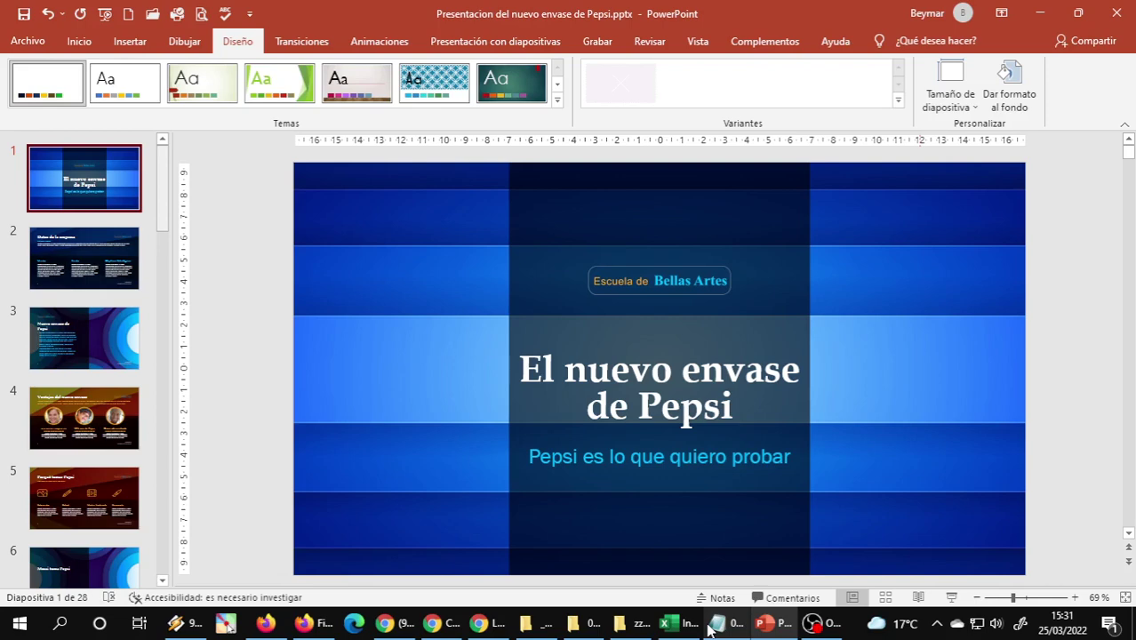
pyautogui.click(716, 624)
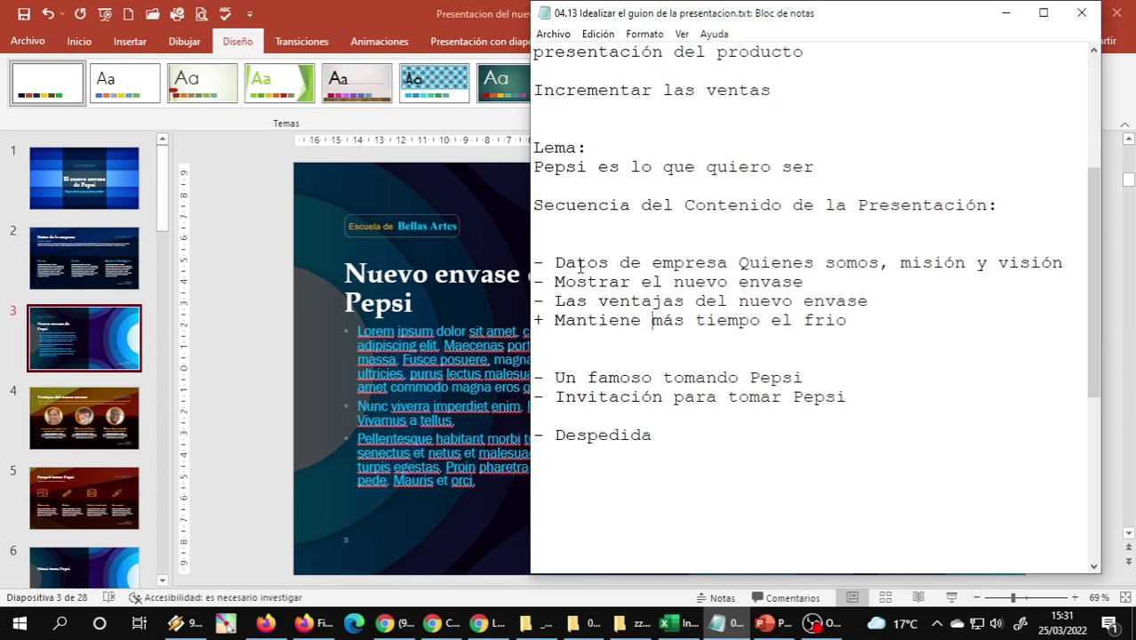
pyautogui.click(75, 474)
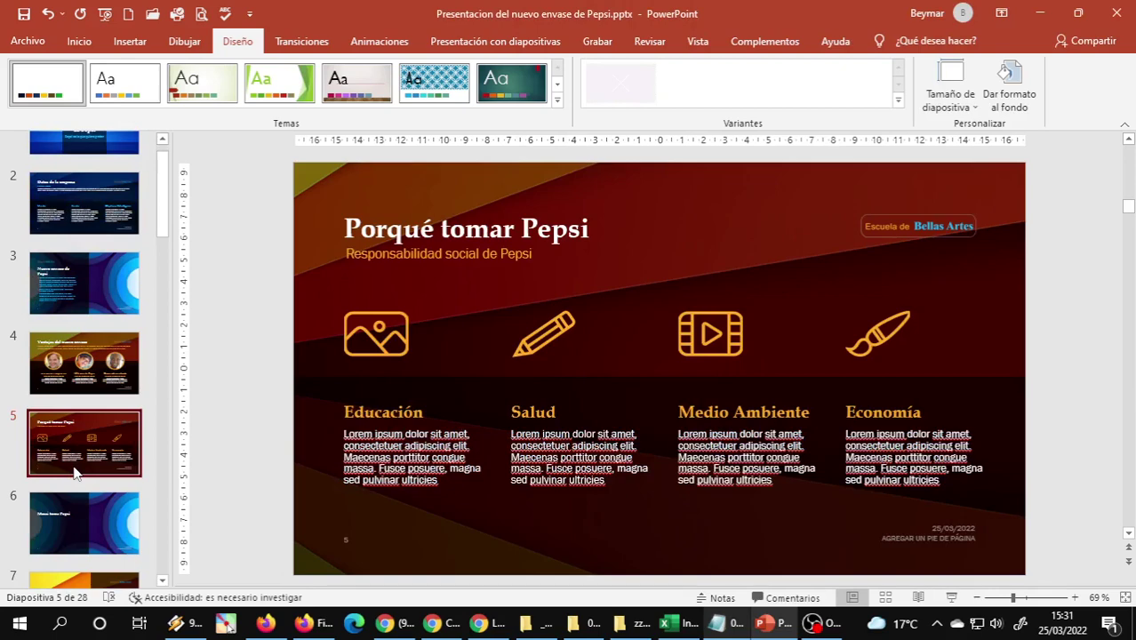
# Paste the line '- Motivos por que tomar Pepsi' into the Notepad outline and minimize Notepad.
pyautogui.hotkey('alt', 'Tab')
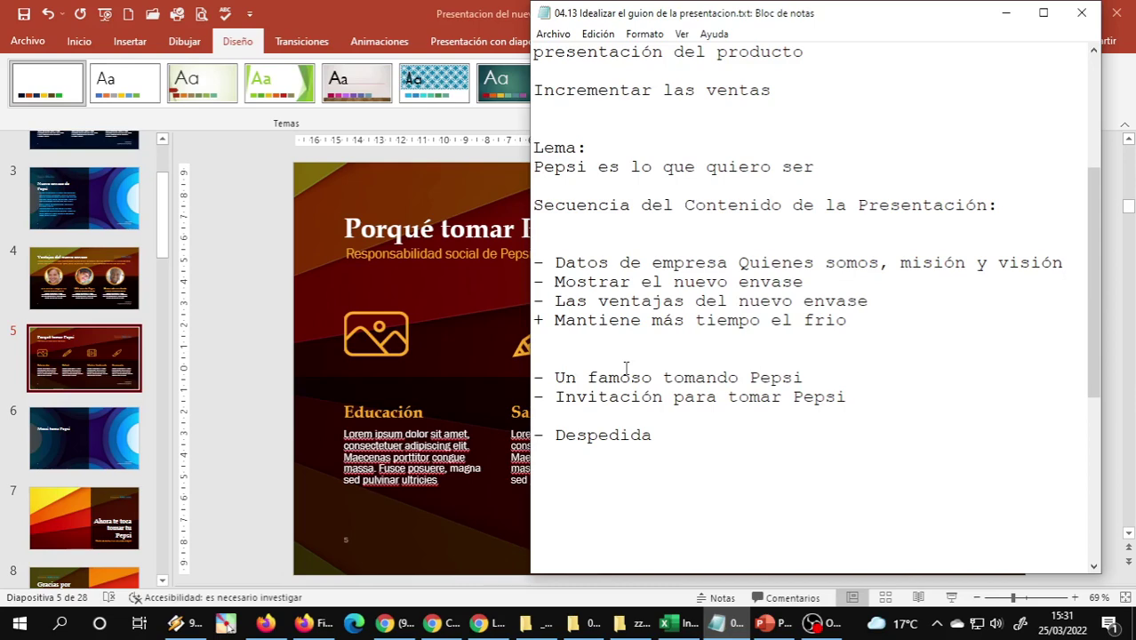
pyautogui.write('- Motivos por que tomar Pepsi')
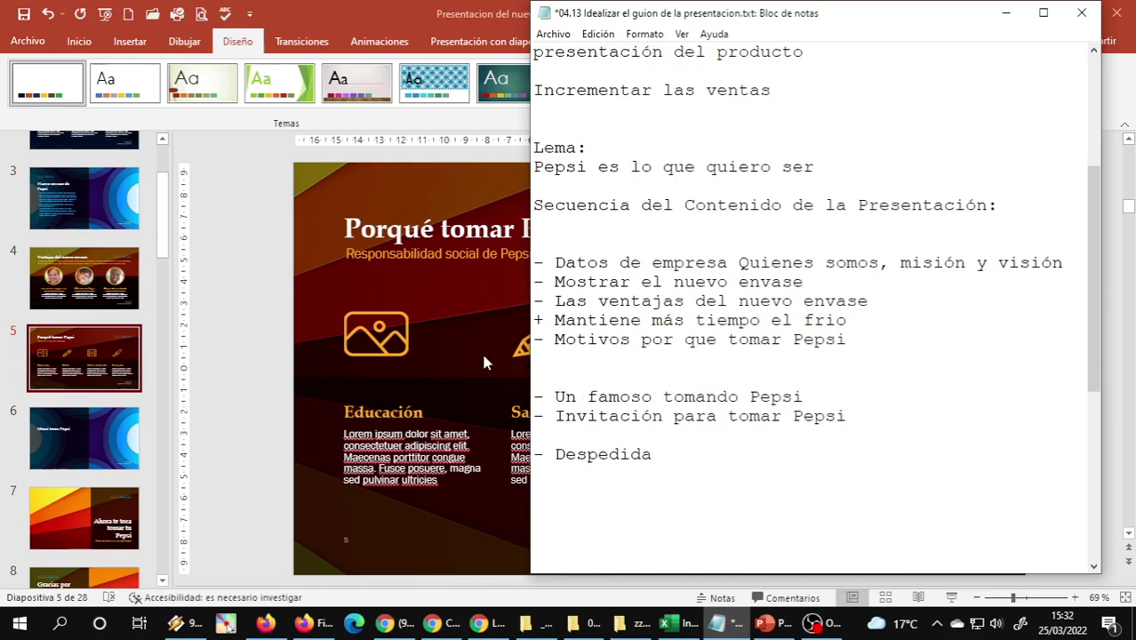
pyautogui.click(727, 624)
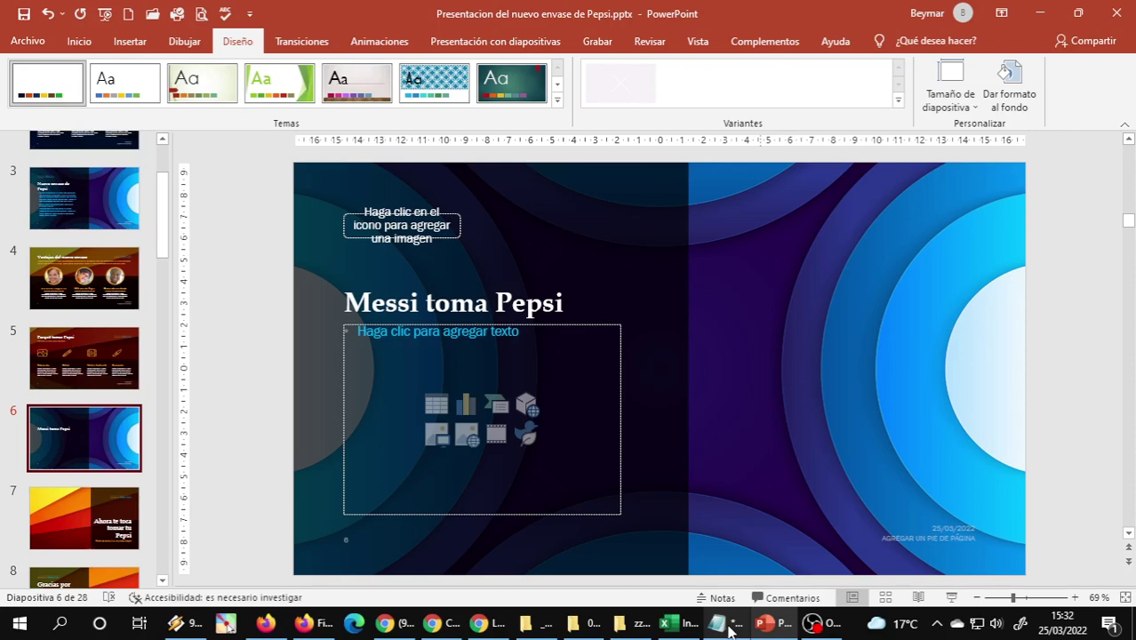
# Check slides 7 and 9 'Sobre nosotros', and launch the full-screen slide show.
pyautogui.click(85, 518)
pyautogui.scroll(-2, 99, 443)
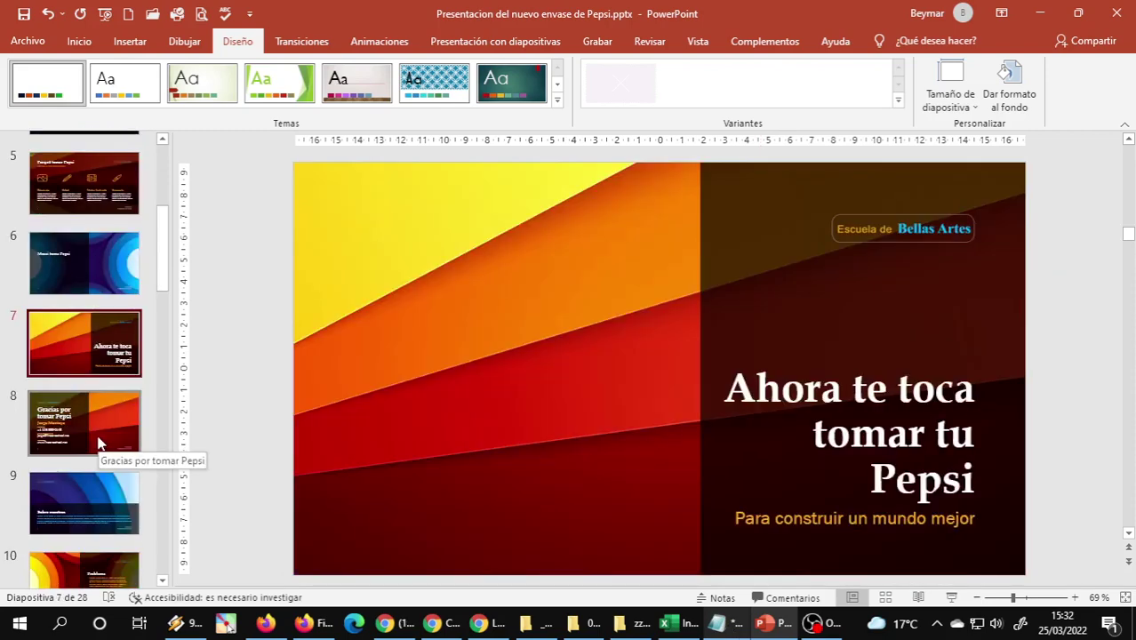
pyautogui.click(85, 503)
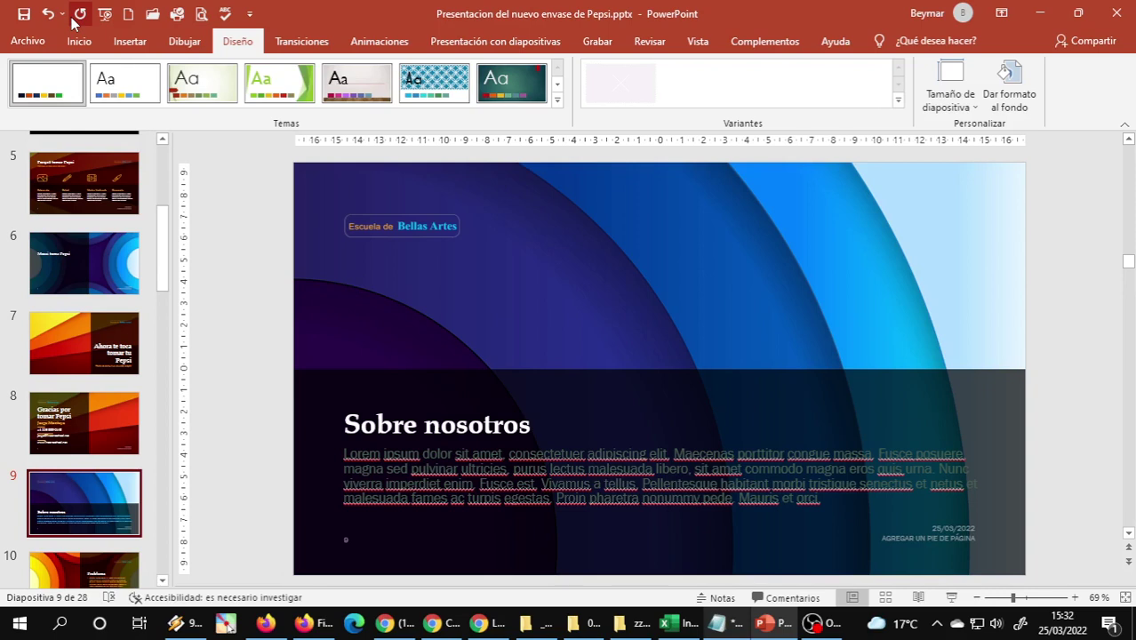
pyautogui.click(73, 17)
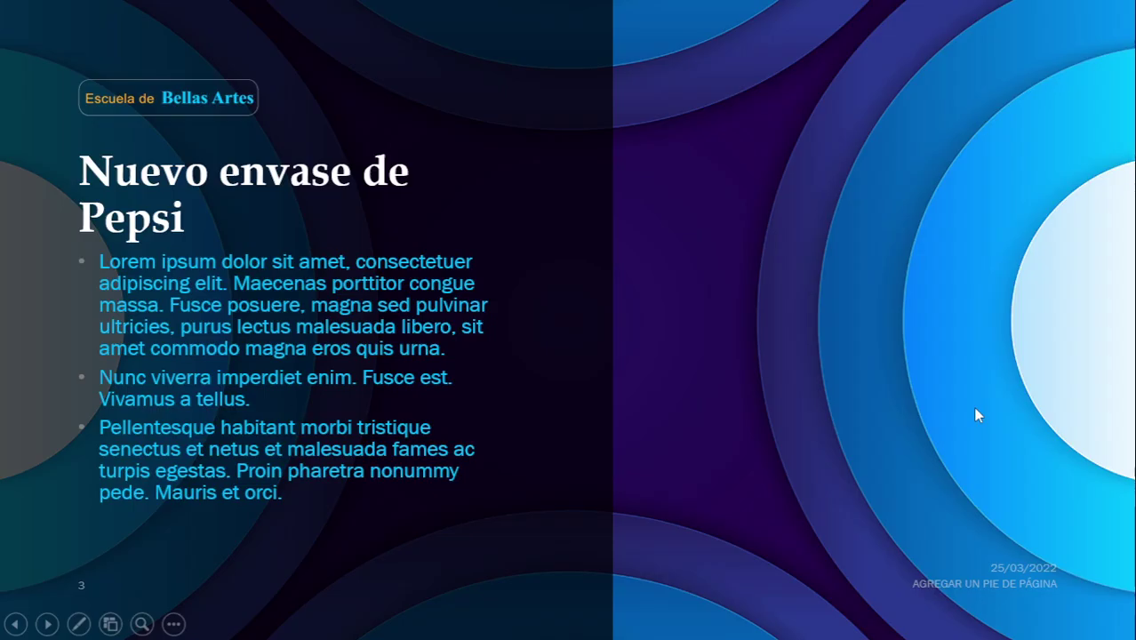
# Advance through the slide show to the later slides.
pyautogui.press('Right')
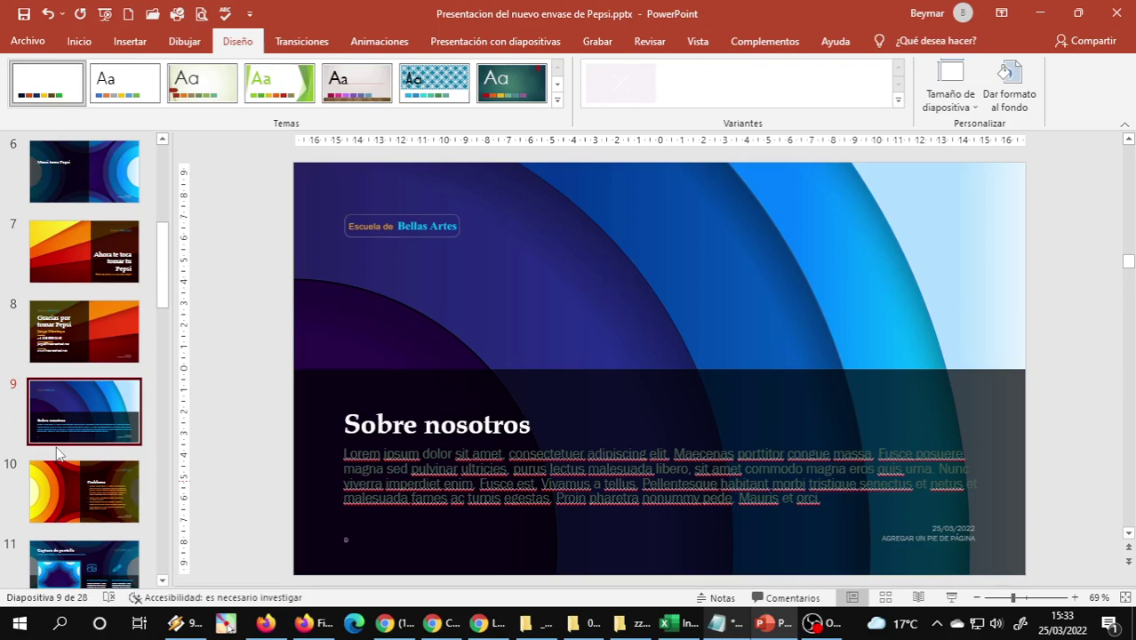
# Step back to slide 8 'Gracias por tomar Pepsi' and switch to Chrome's 'logo pepsi' search.
pyautogui.press('Up')
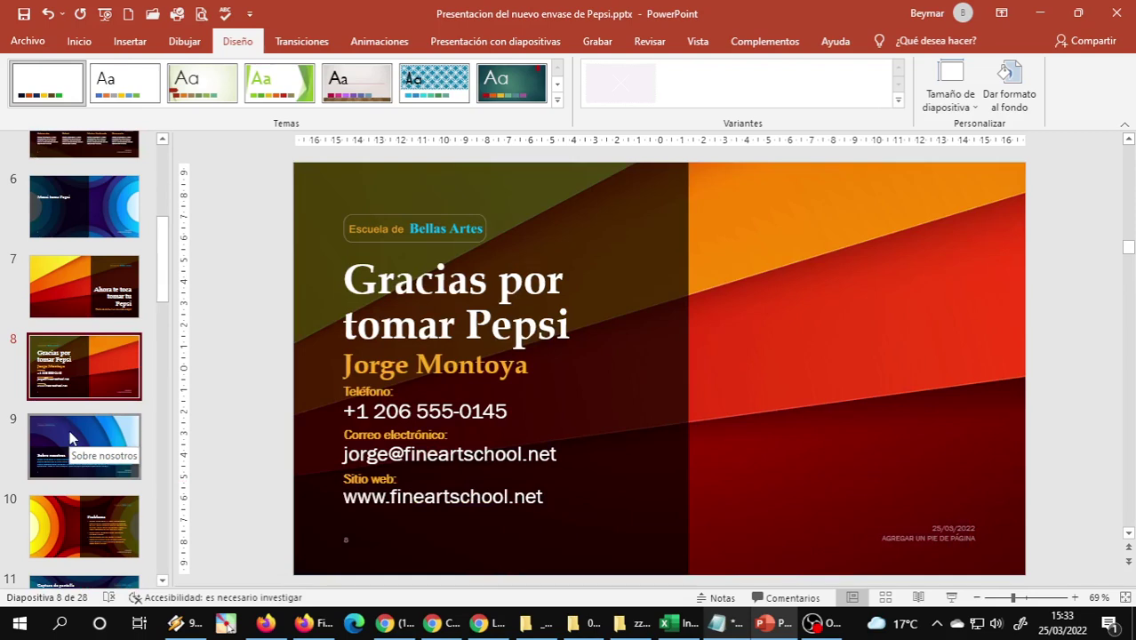
pyautogui.scroll(5, 70, 438)
pyautogui.rightClick(479, 623)
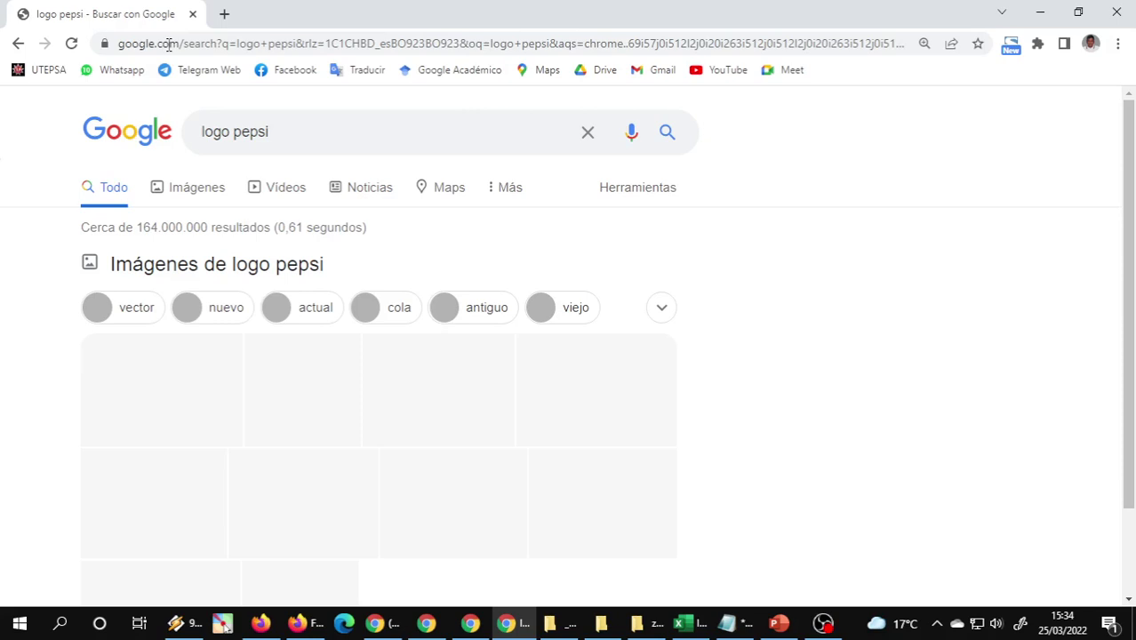
# Switch the 'logo pepsi' Google search to the Imágenes results grid.
pyautogui.click(197, 187)
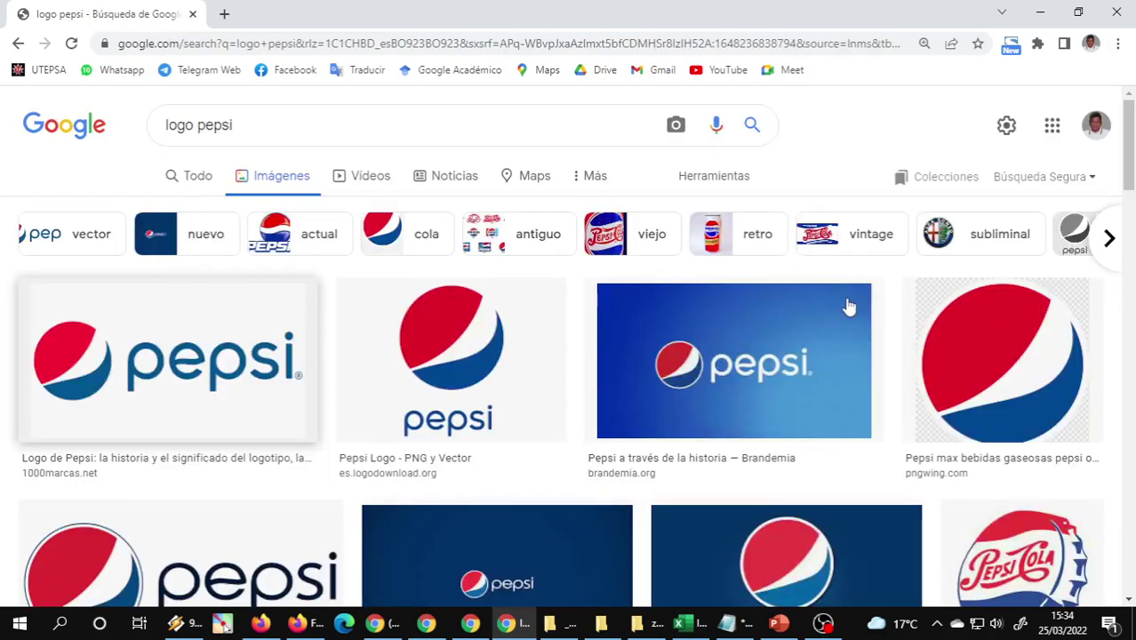
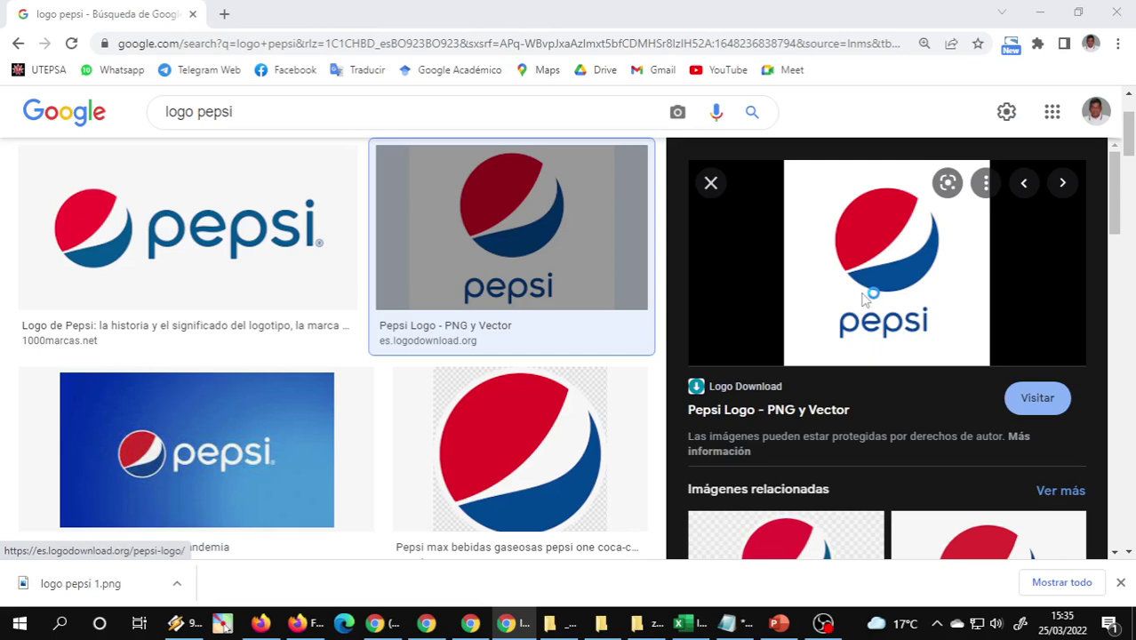
# Move the image preview on to the blue-background Brandemia Pepsi logo.
pyautogui.press('Right')
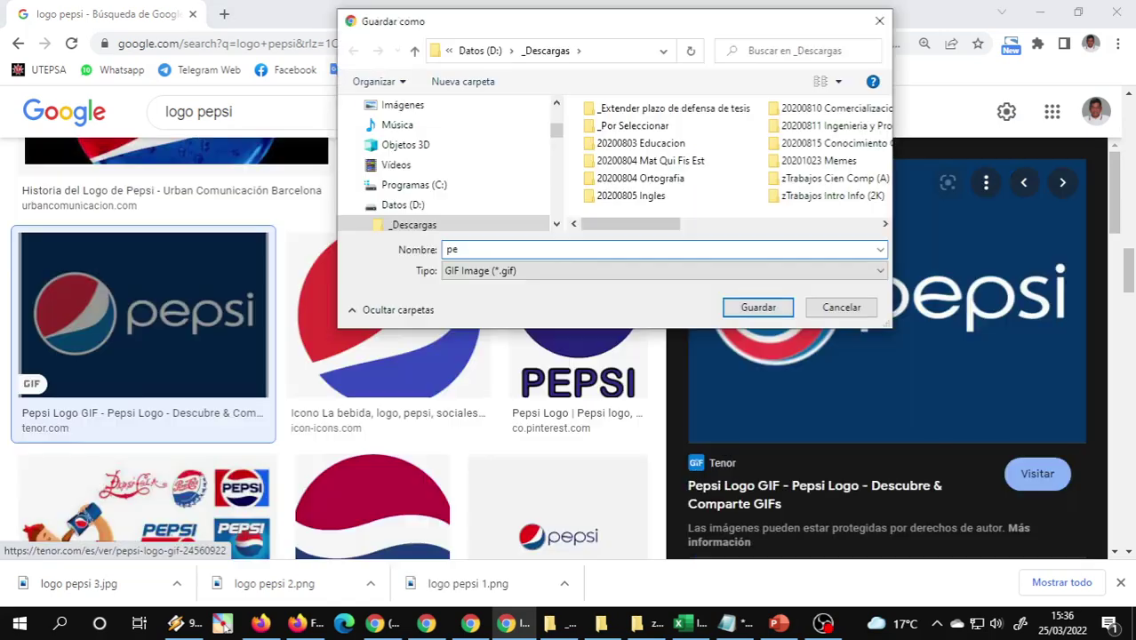
# Finish entering the file name 'pepsi 1' for the saved Pepsi GIF.
pyautogui.write('psi')
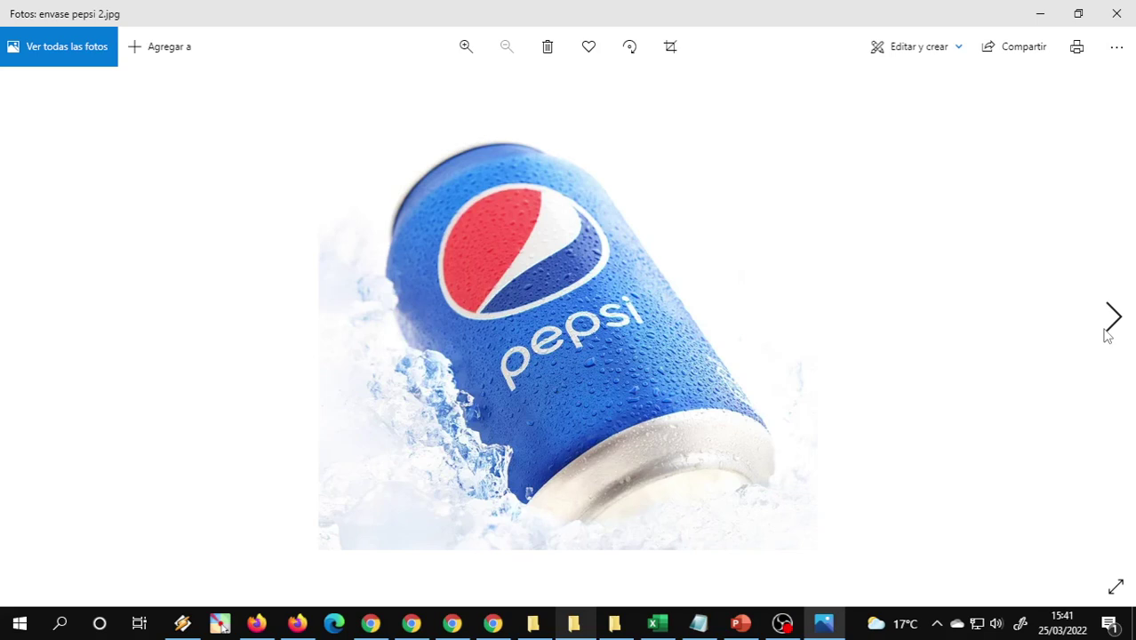
# Advance in Photos to the next saved picture, logo pepsi 2.png.
pyautogui.click(1113, 318)
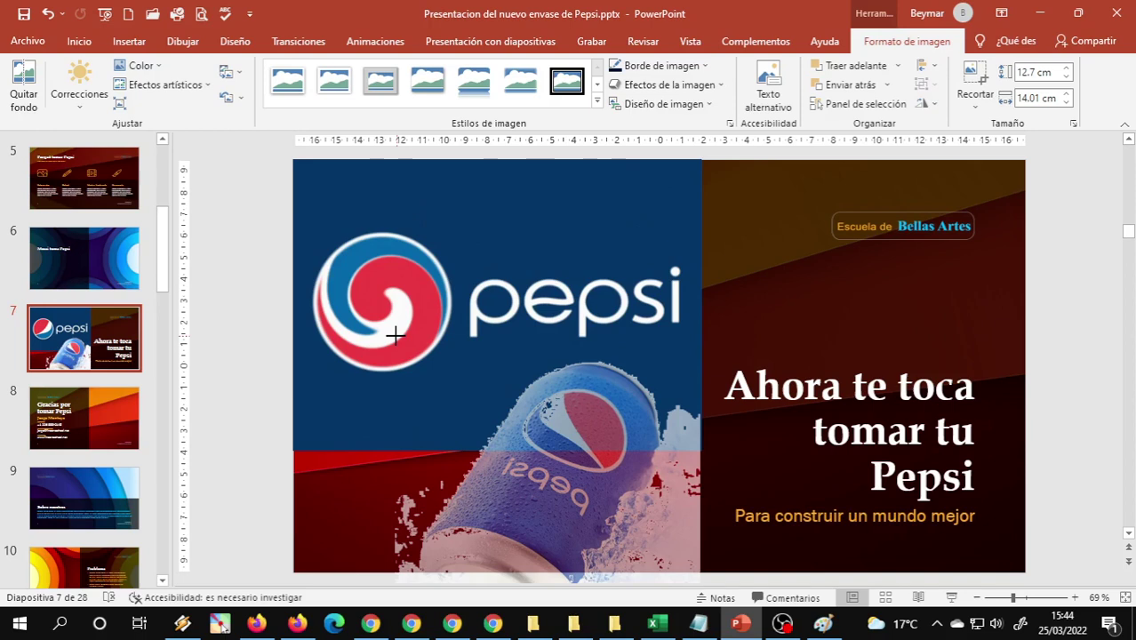
# Enlarge the Pepsi can picture on slide 7 to 12.82 × 14.14 cm.
pyautogui.moveTo(395, 335); pyautogui.dragTo(404, 337)
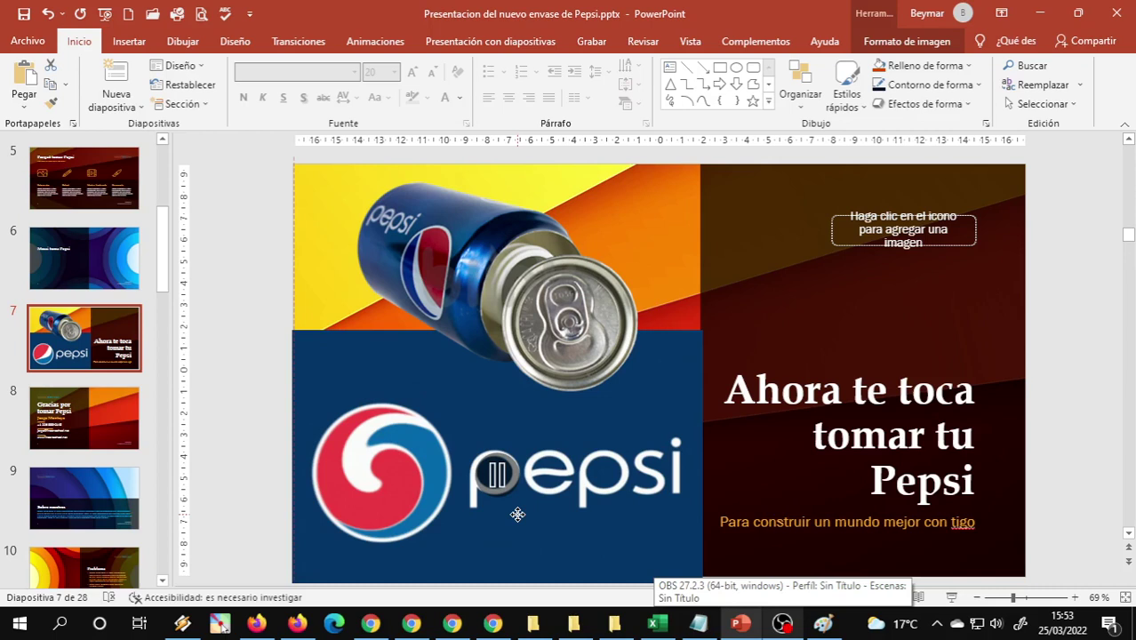
# Save 'Presentacion del nuevo envase de Pepsi.pptx' with Ctrl+S.
pyautogui.hotkey('ctrl', 's')
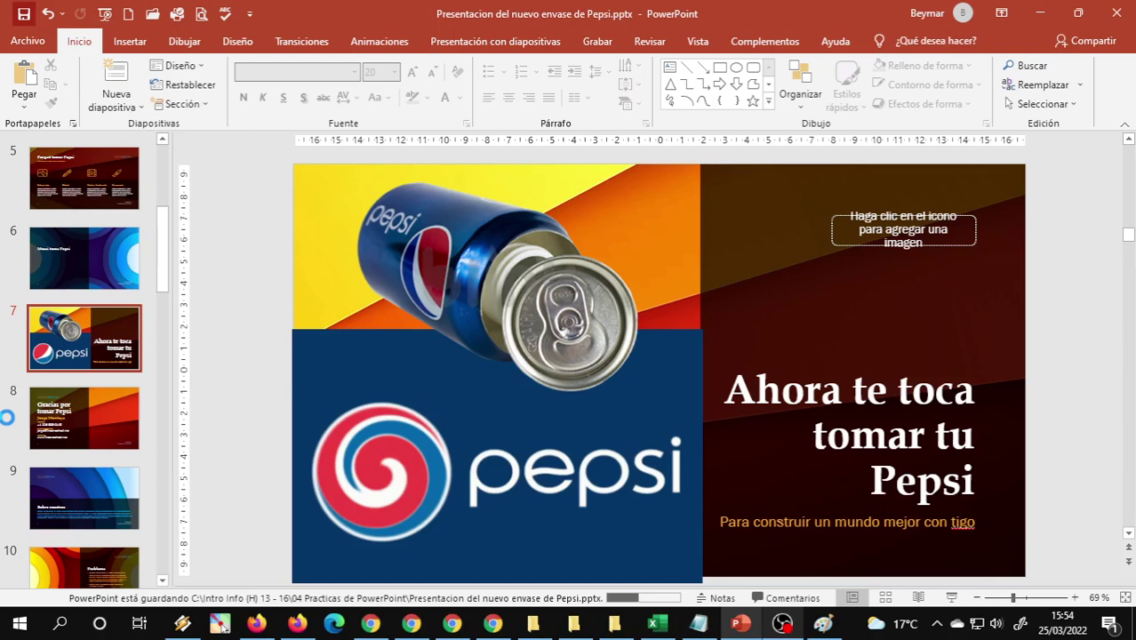
# Go back to slide 1, showing the title 'El nuevo envase de Pepsi'.
pyautogui.hotkey('ctrl', 'z')
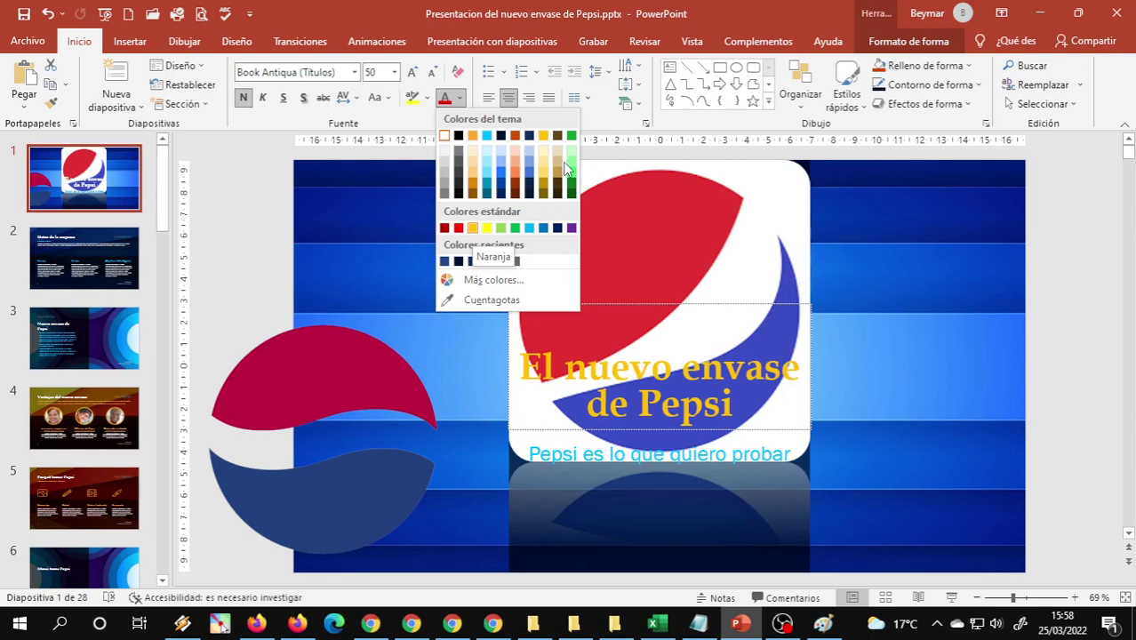
# Apply a Font Color palette swatch to the title 'El nuevo envase de Pepsi'.
pyautogui.click(566, 168)
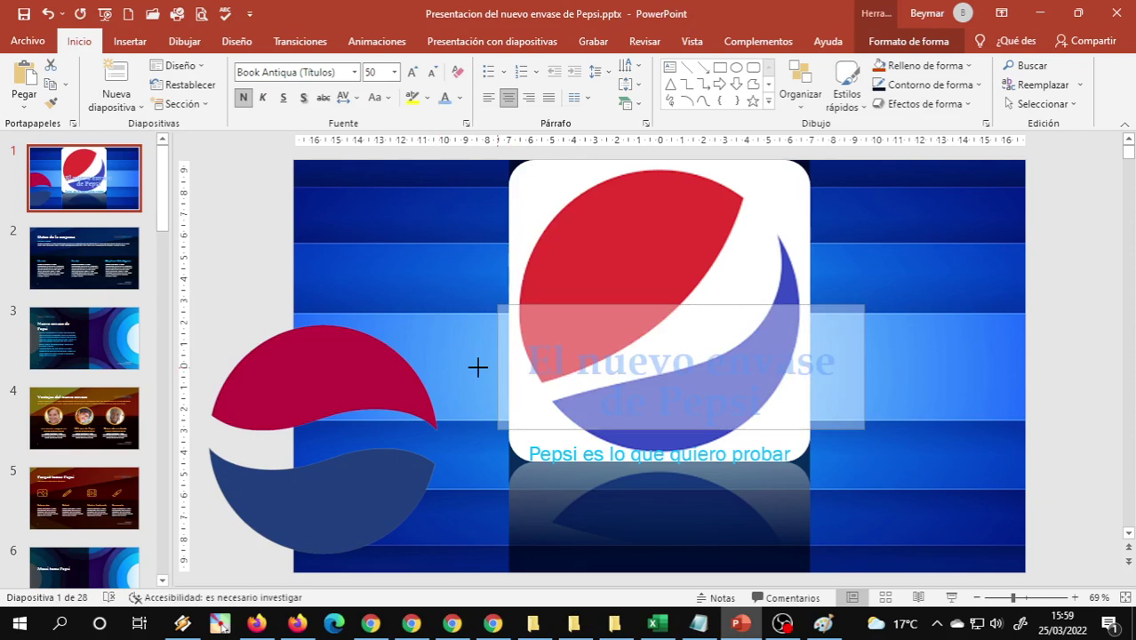